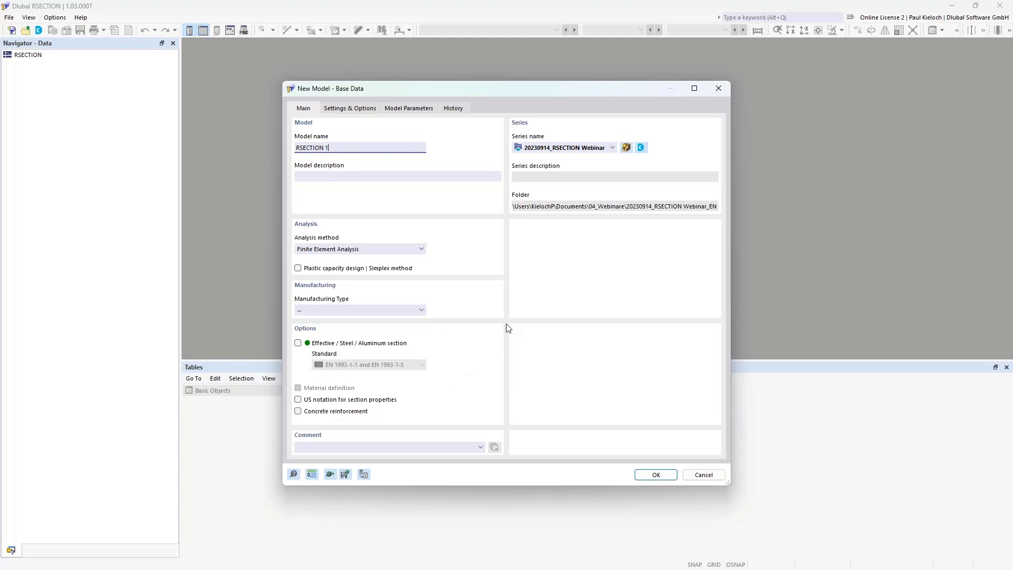
Enable concrete reinforcement in the base data, check its reinforcement settings and create the new model.
click(299, 413)
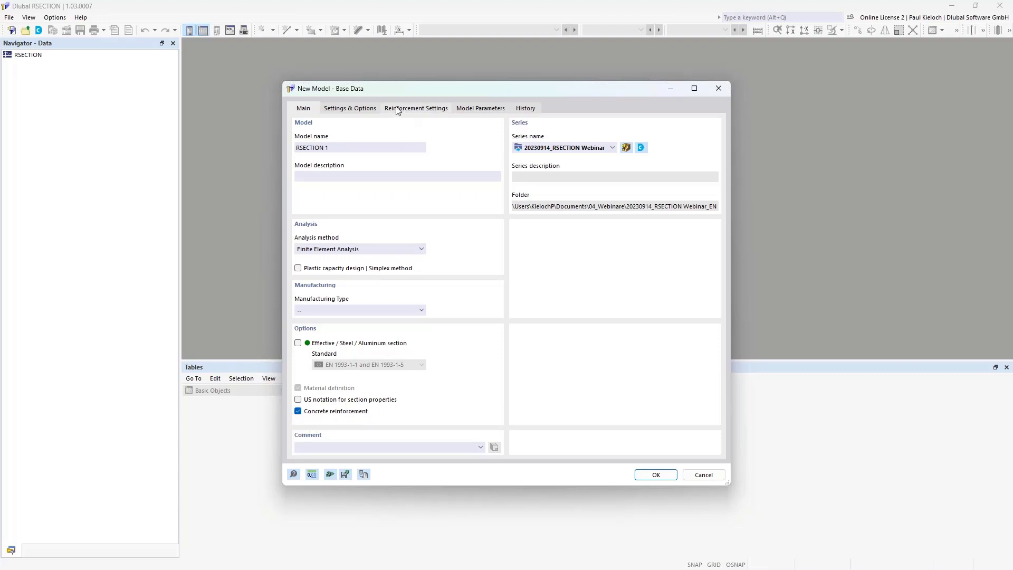
click(430, 110)
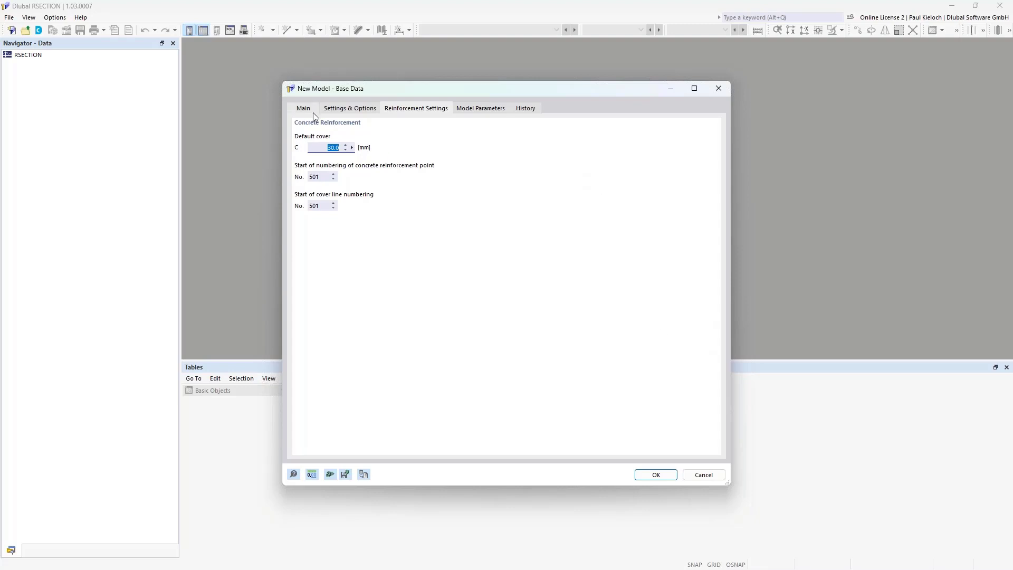
click(668, 476)
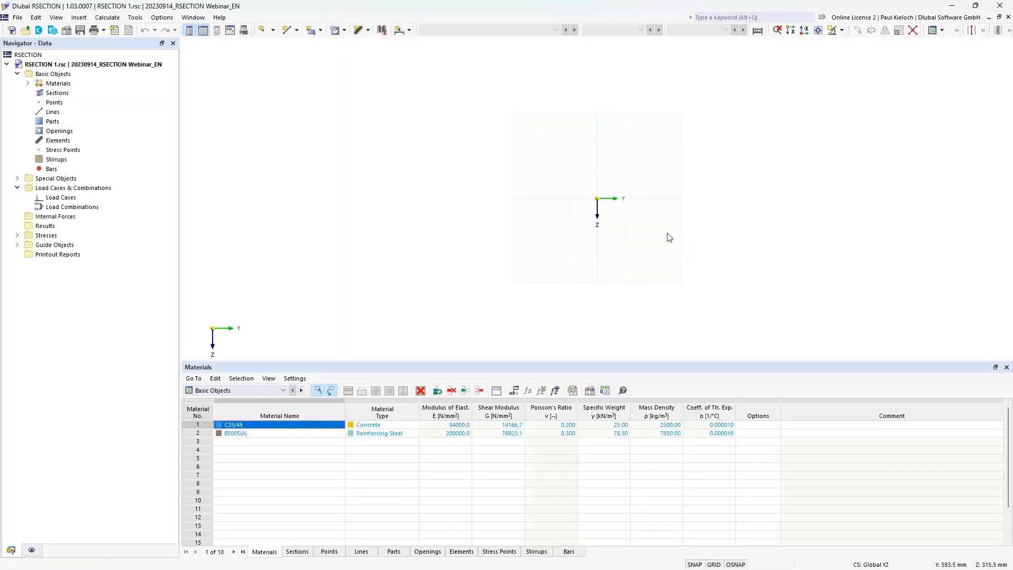
Set the work plane's grid point spacing to 100 mm in both directions, b and h.
scroll(625, 197, up, 2)
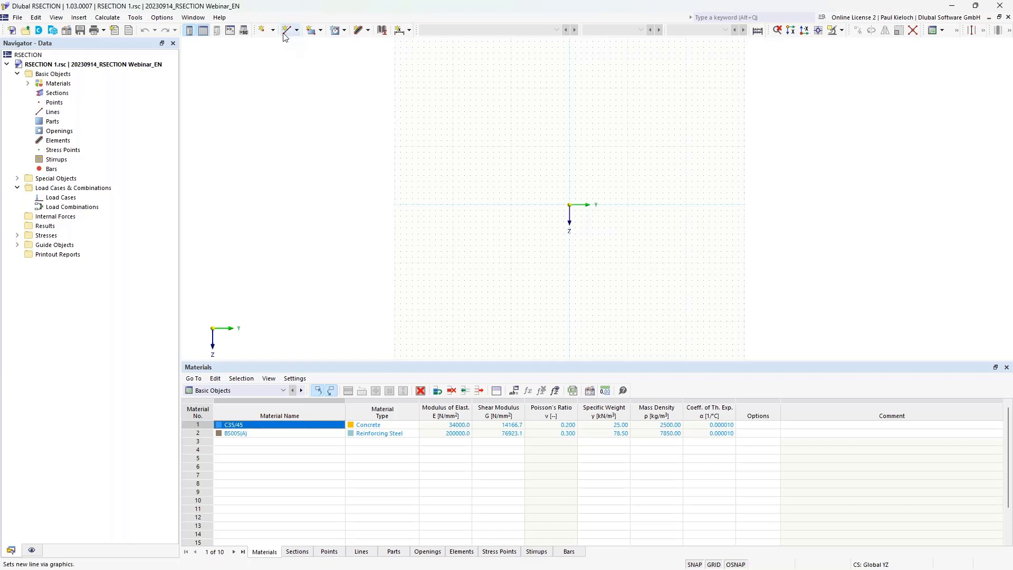
middle_drag(777, 180, 764, 183)
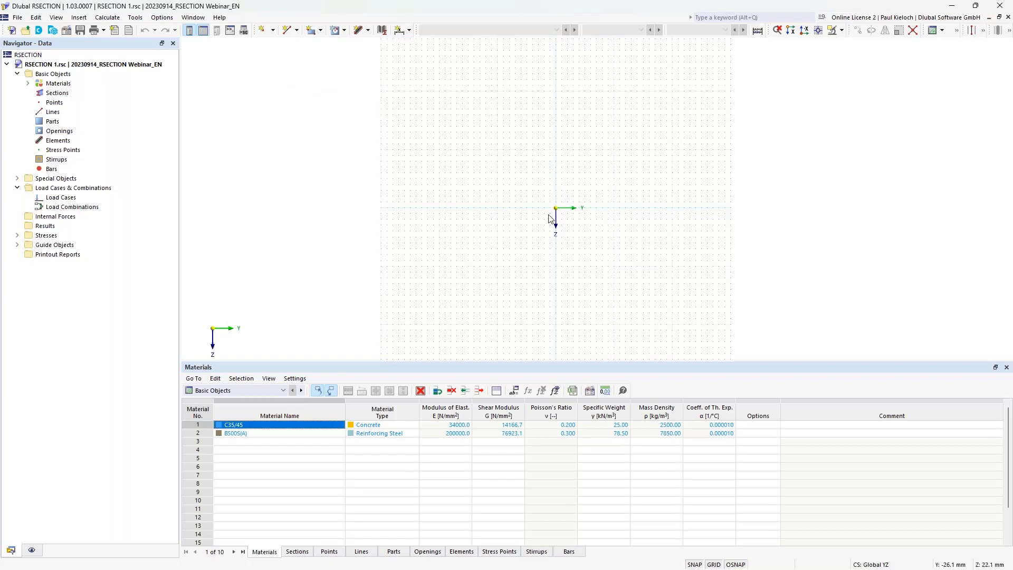
scroll(552, 215, up, 2)
middle_drag(726, 217, 716, 237)
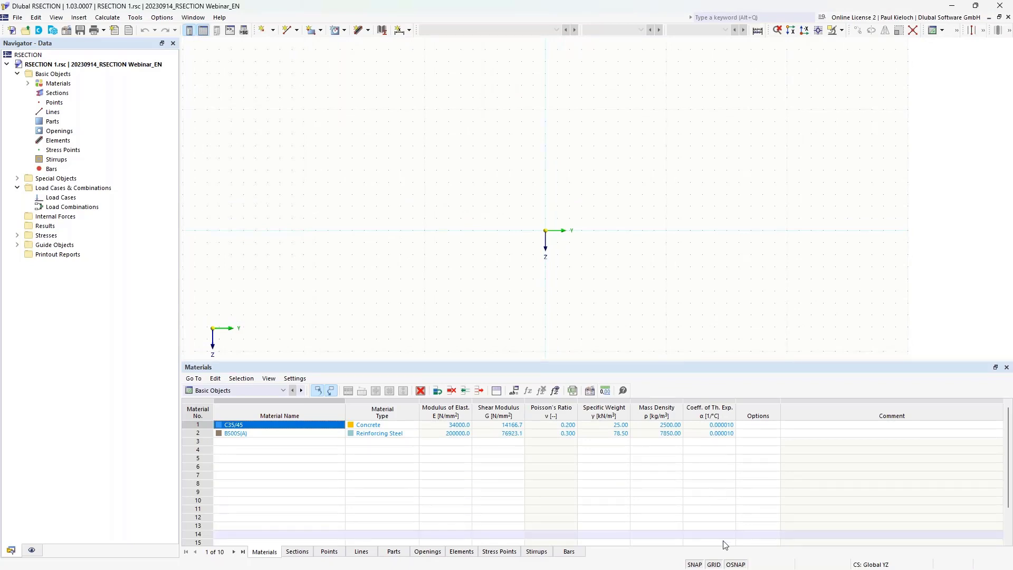
right_click(714, 565)
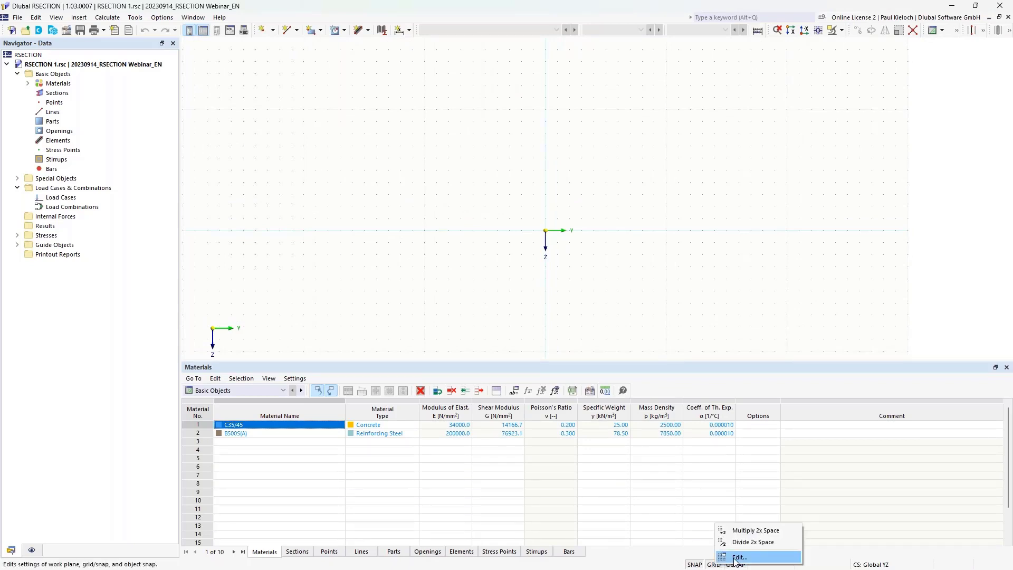
click(736, 557)
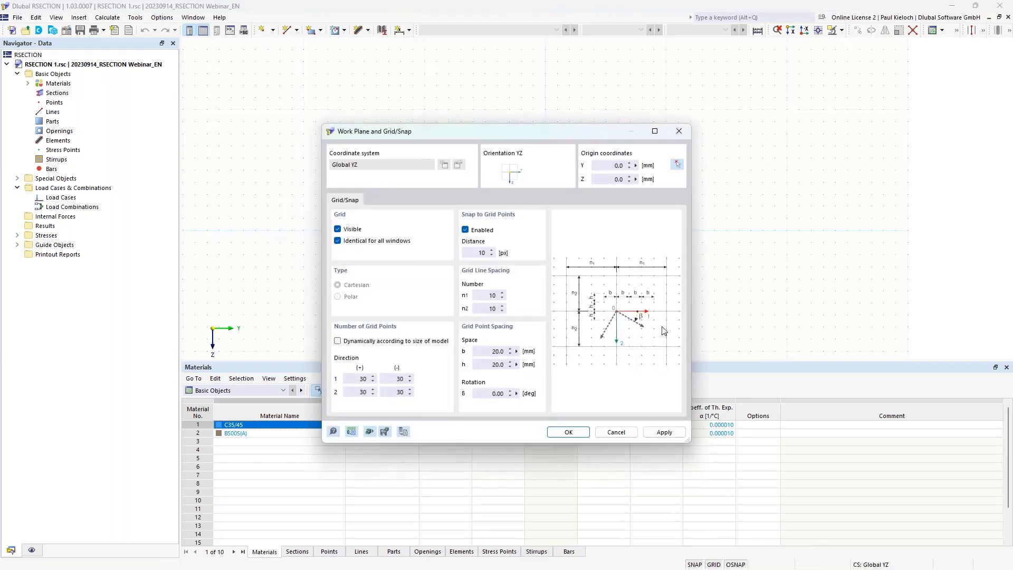
double_click(498, 352)
text(100)
click(497, 365)
double_click(497, 365)
text(100)
click(569, 432)
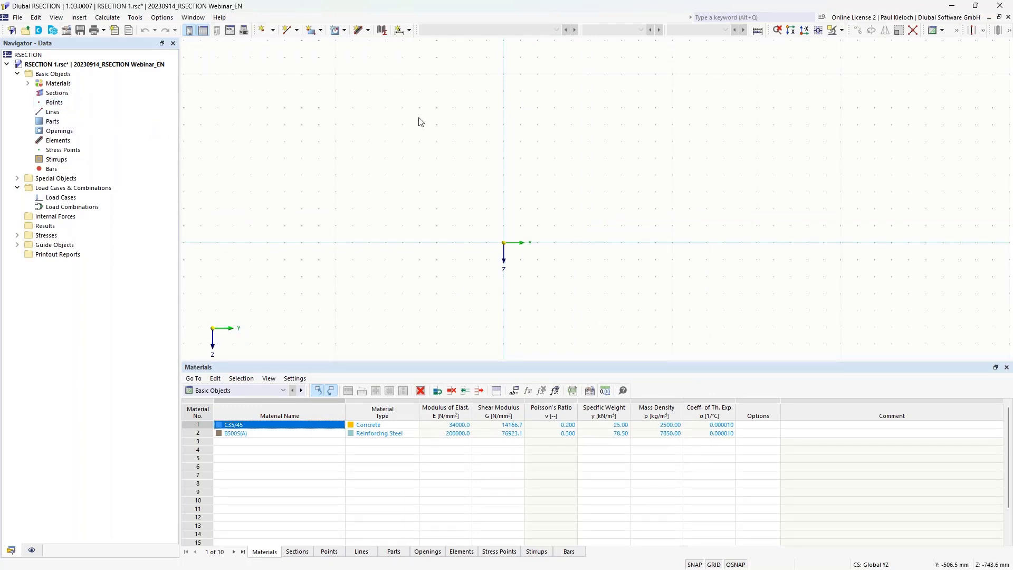
Start the section outline with connected single lines through Y/Z (-600, -200), (-300, -200), (-300, -500), (300, -500) and (300, -200) mm.
click(29, 83)
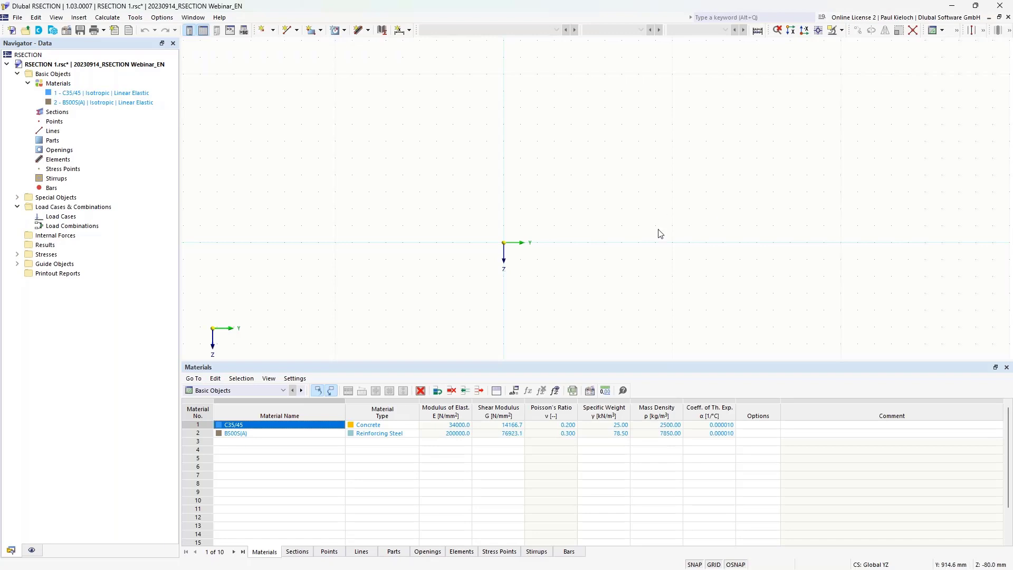
middle_drag(662, 205, 664, 187)
click(286, 31)
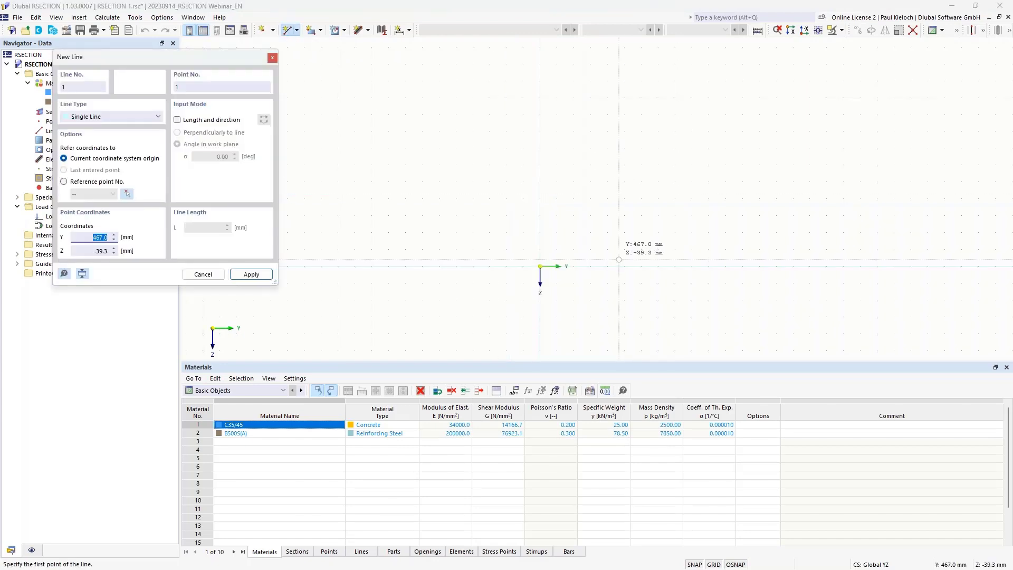
click(439, 233)
click(490, 232)
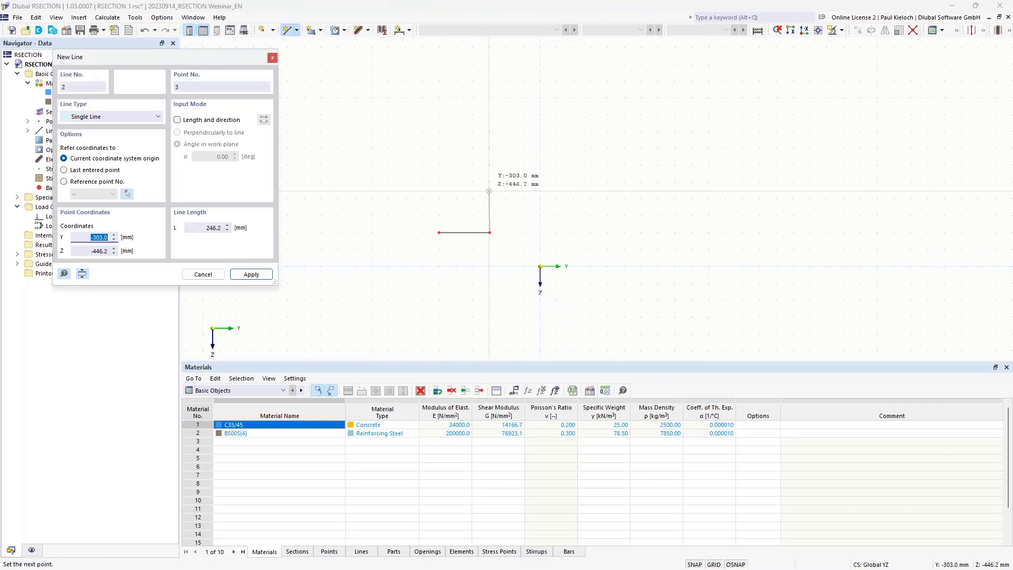
click(490, 182)
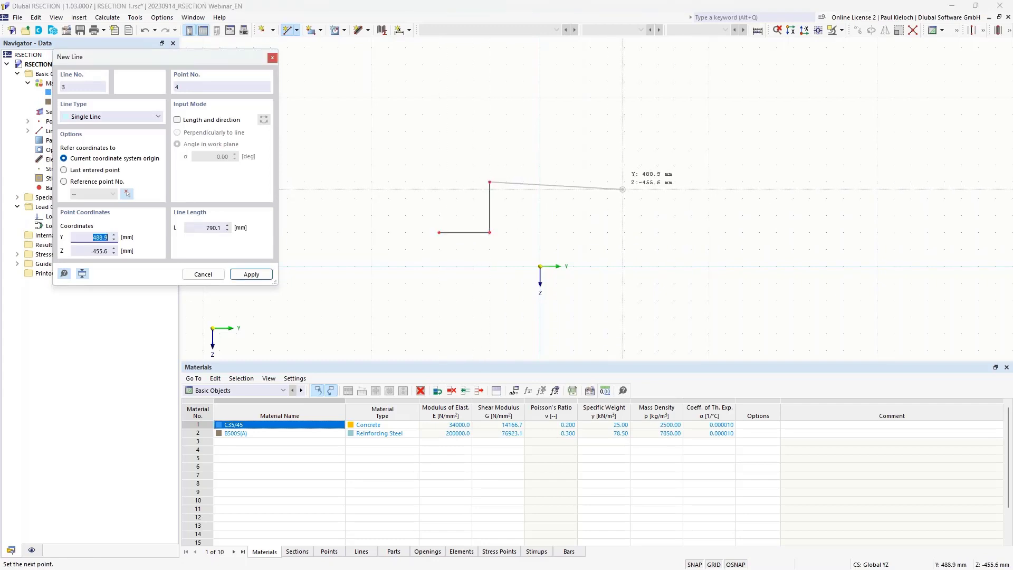
click(591, 182)
click(591, 232)
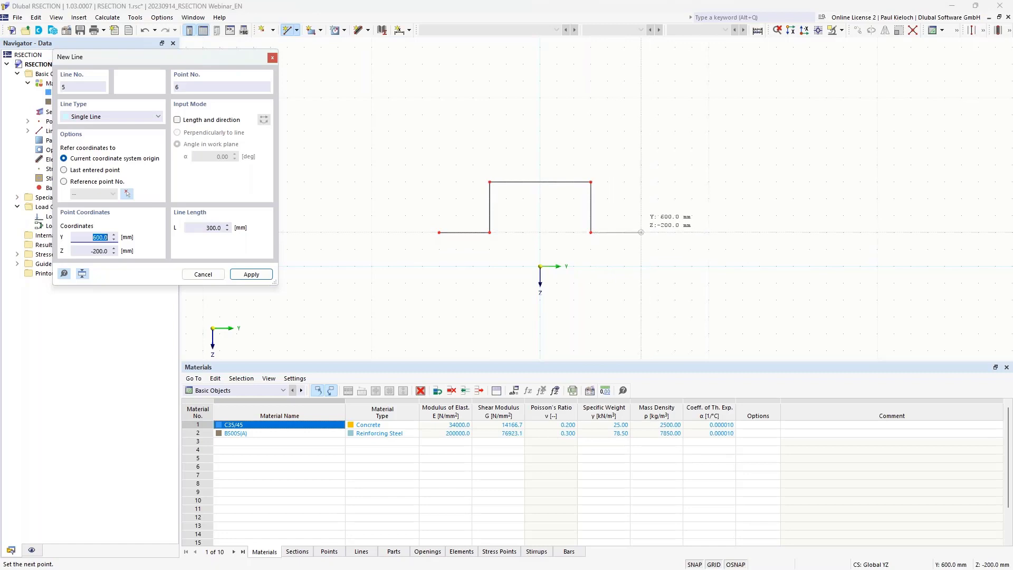
Continue the outline through Y/Z (600, -200), (600, 200) and (-600, 200) mm, close it at its first point and finish line drawing.
click(641, 232)
click(641, 299)
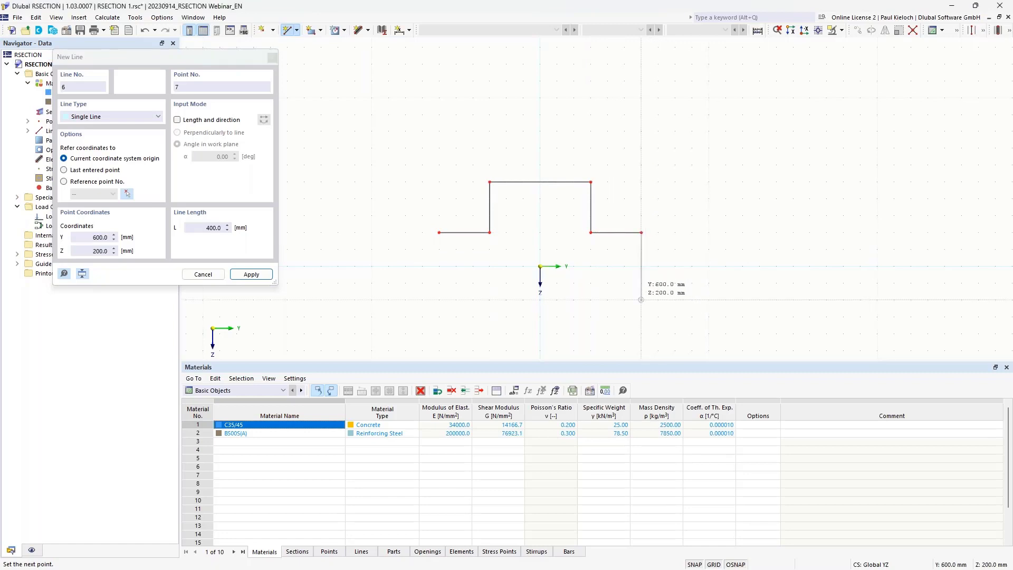
click(439, 300)
click(439, 232)
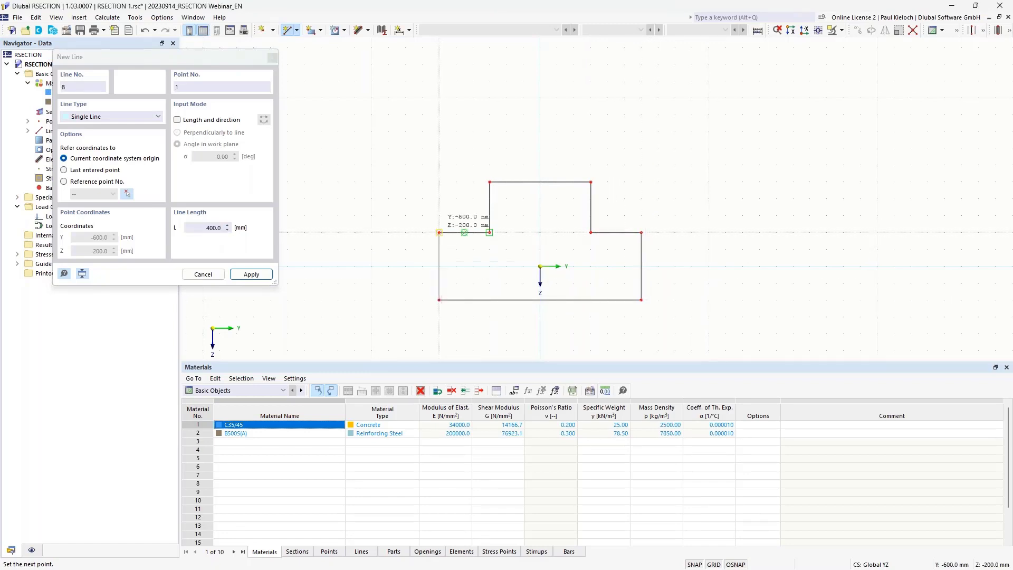
key(Escape)
key(Escape)
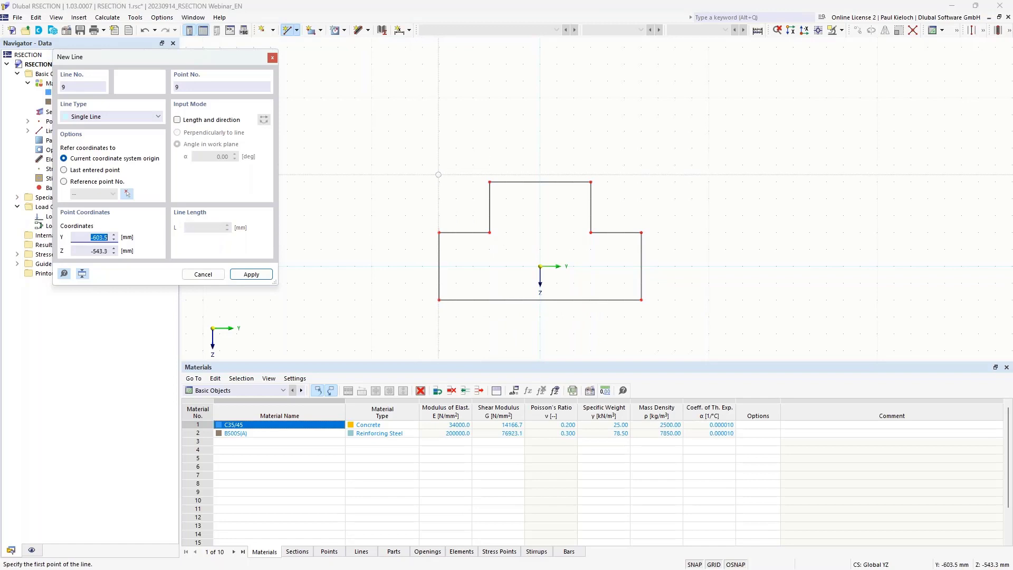
Create a part from all eight outline lines as boundary lines, using the C35/45 concrete material.
middle_drag(619, 231, 610, 194)
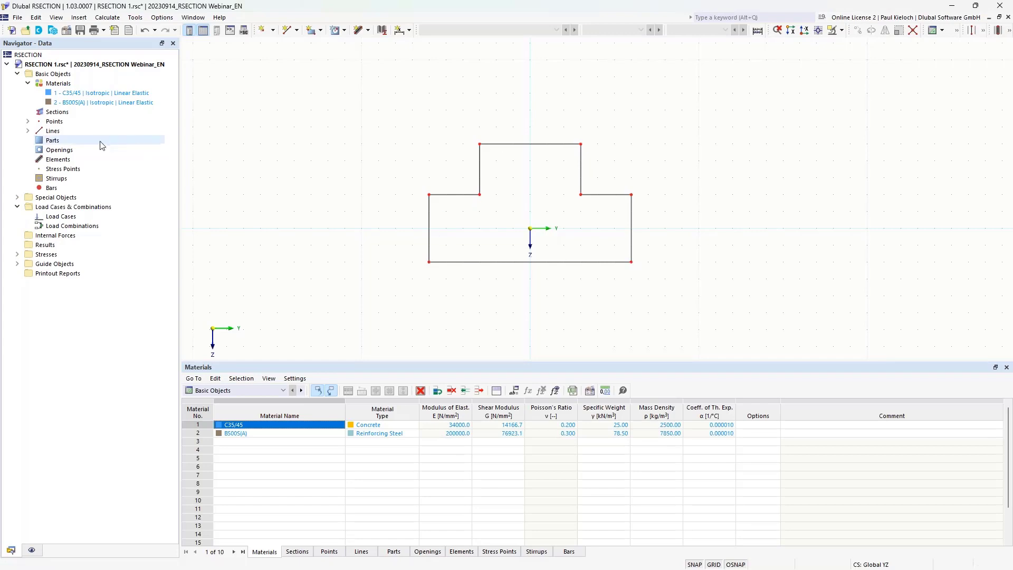
right_click(59, 142)
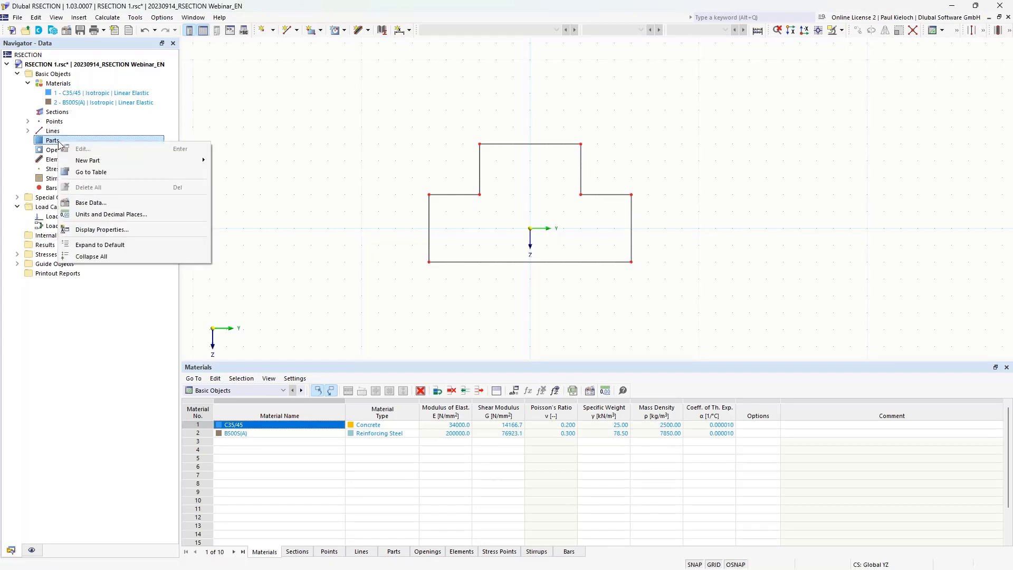
mouse_move(91, 165)
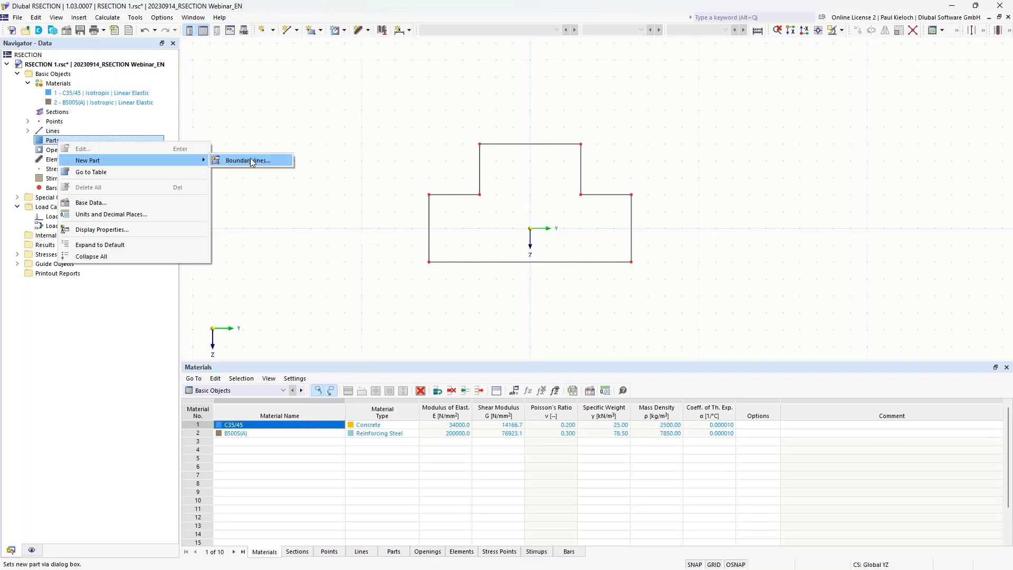
click(281, 164)
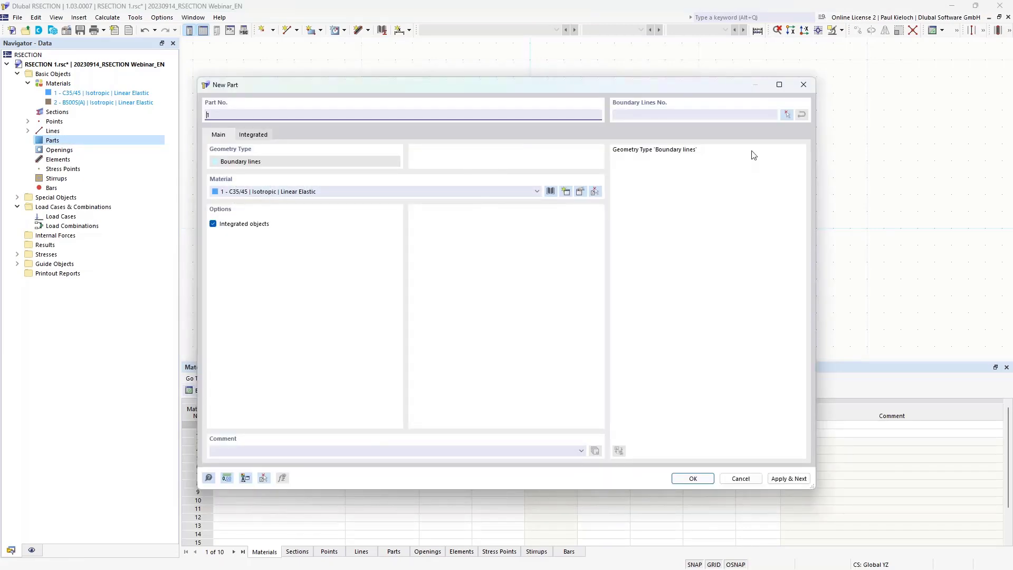
click(786, 114)
drag(387, 119, 736, 312)
click(162, 155)
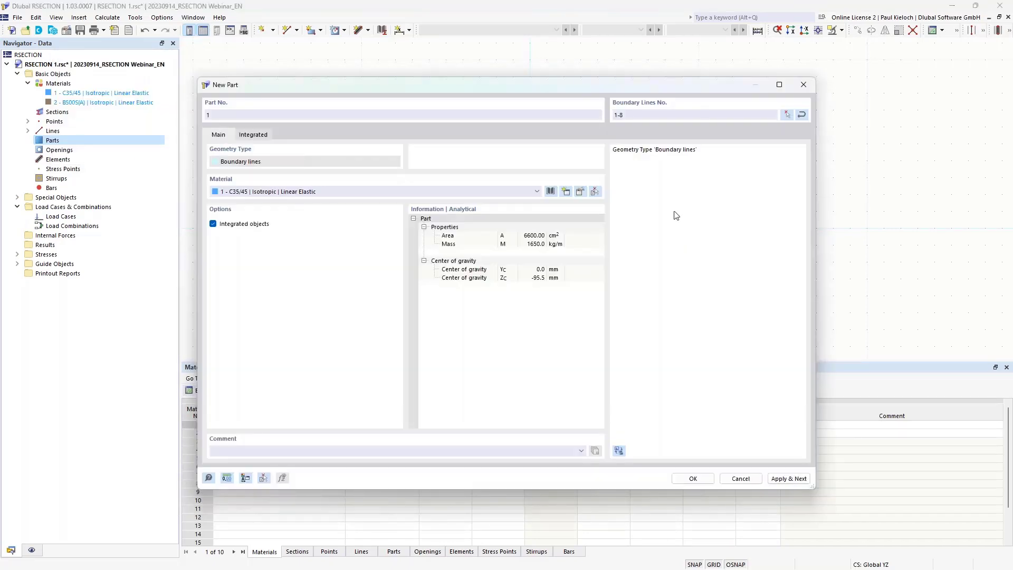
click(694, 478)
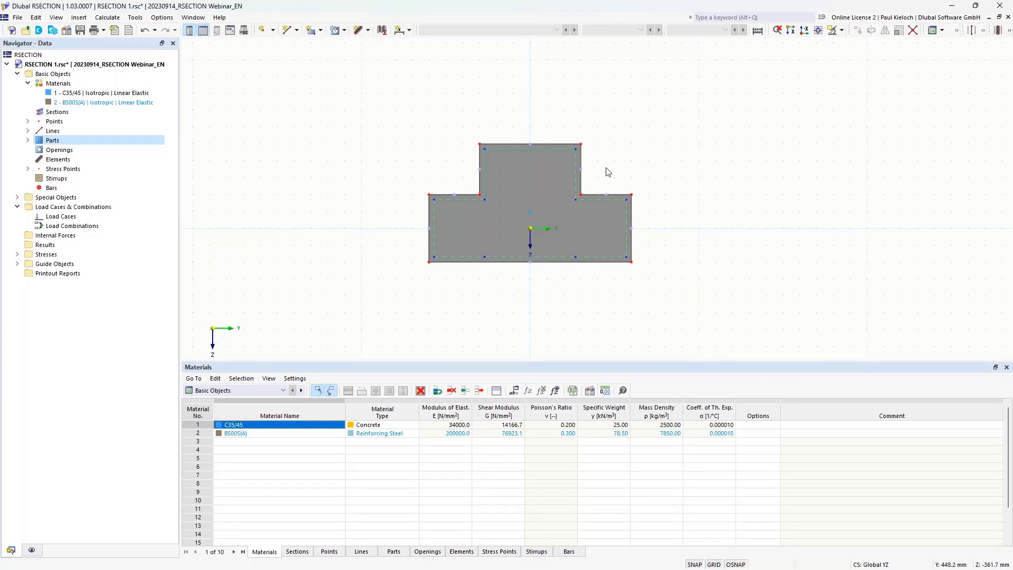
Try a rectangular opening in the wide lower body, beside the origin on the negative Y side, and undo it.
scroll(607, 171, up, 3)
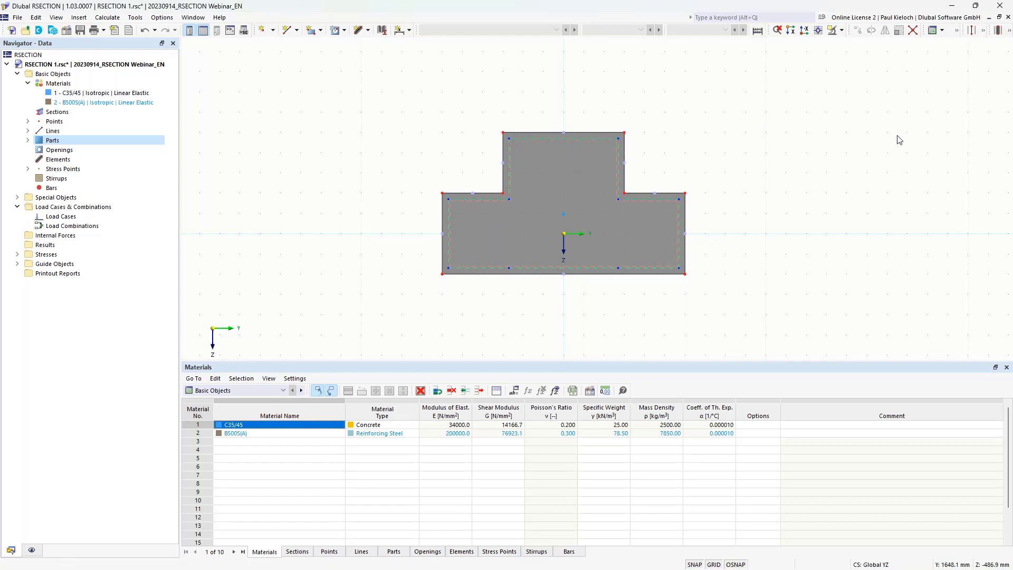
scroll(730, 178, up, 5)
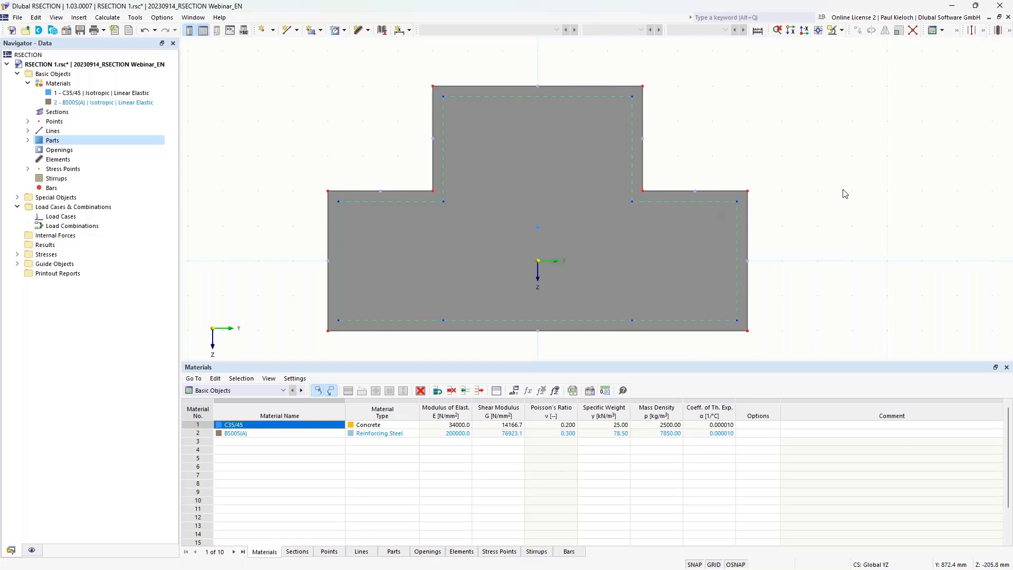
click(344, 31)
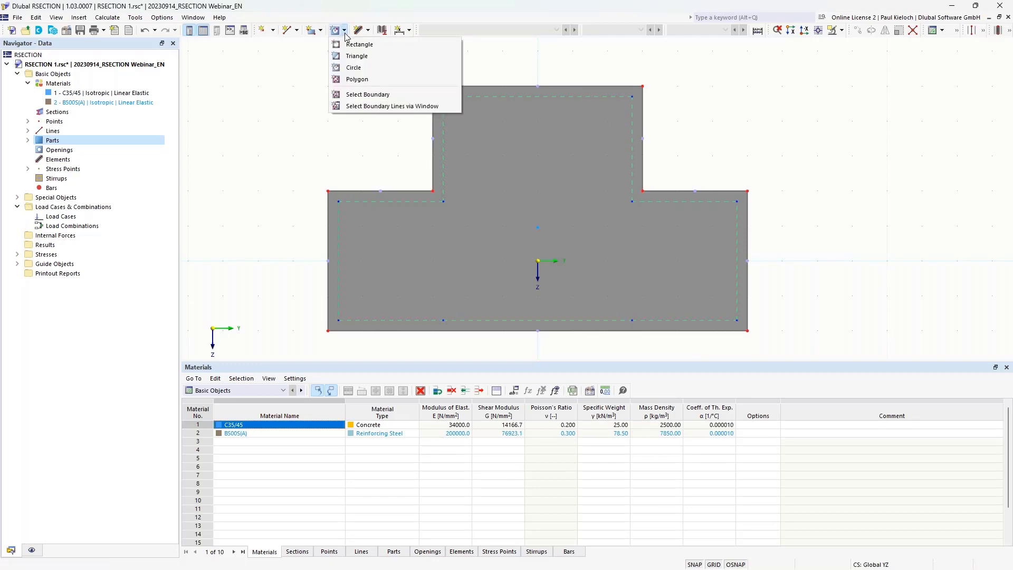
click(375, 46)
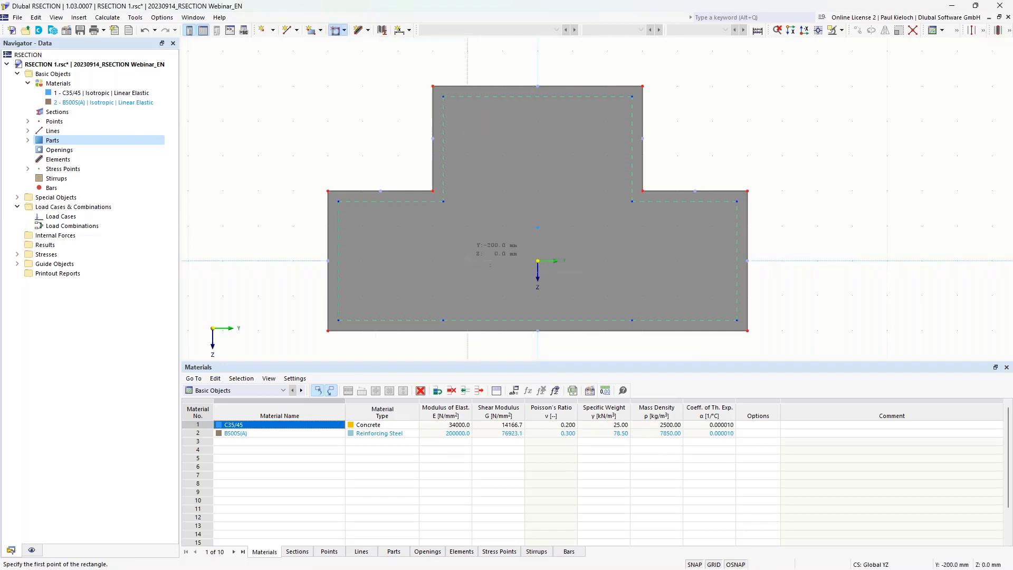
click(415, 241)
click(507, 277)
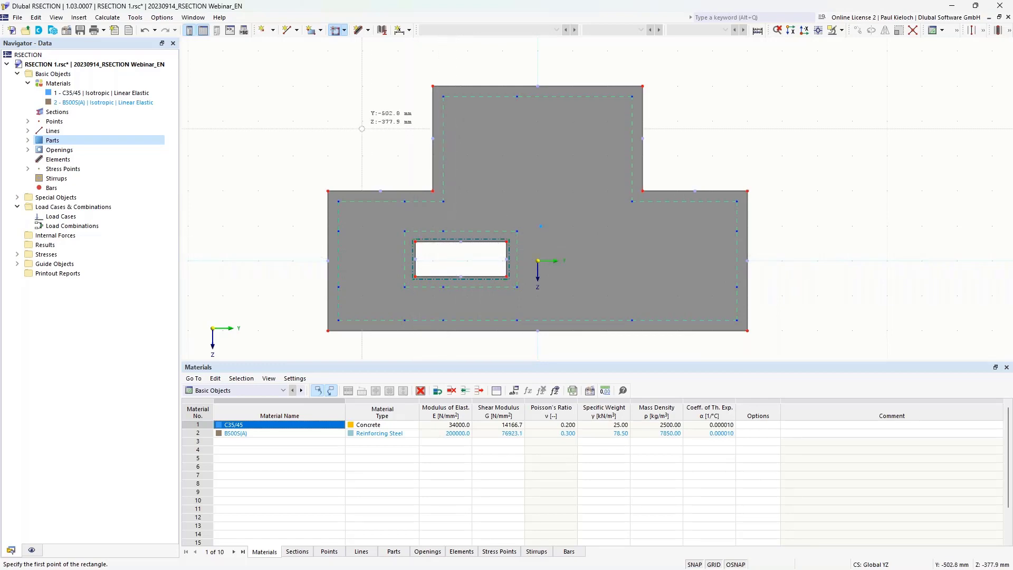
click(144, 30)
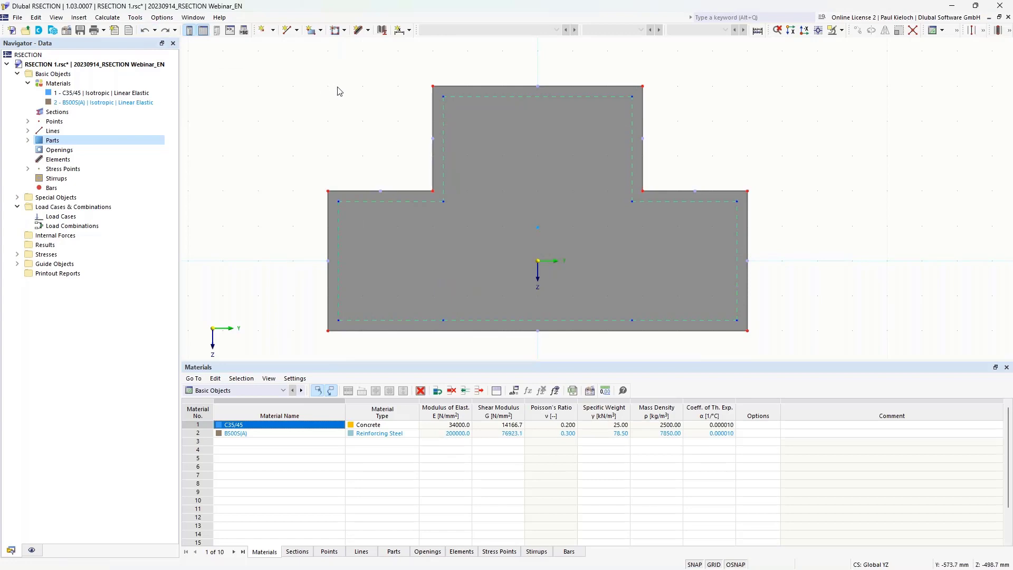
Add a circular opening with a radius of about 117 mm centred on the part's centre of gravity.
click(344, 30)
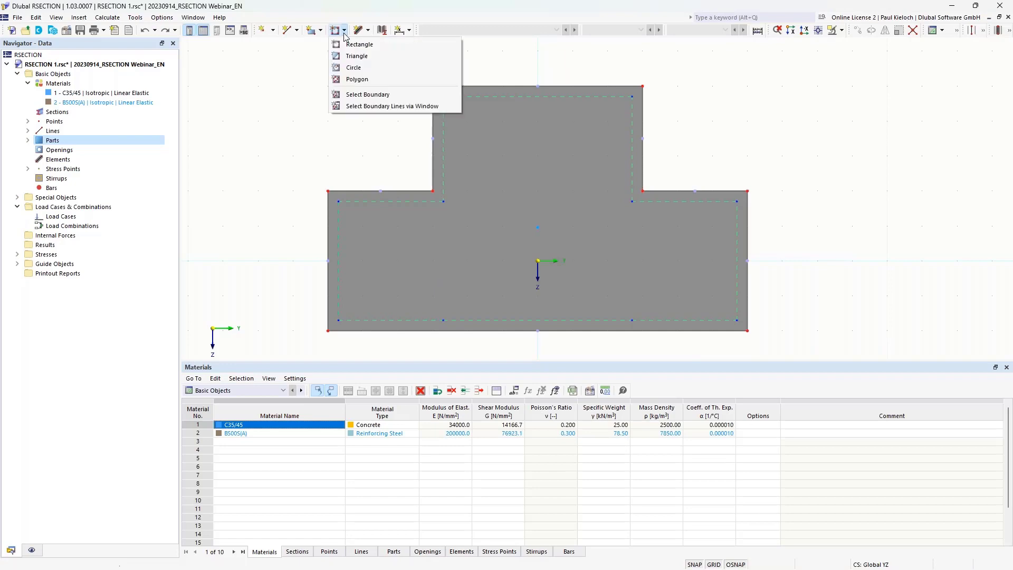
click(373, 68)
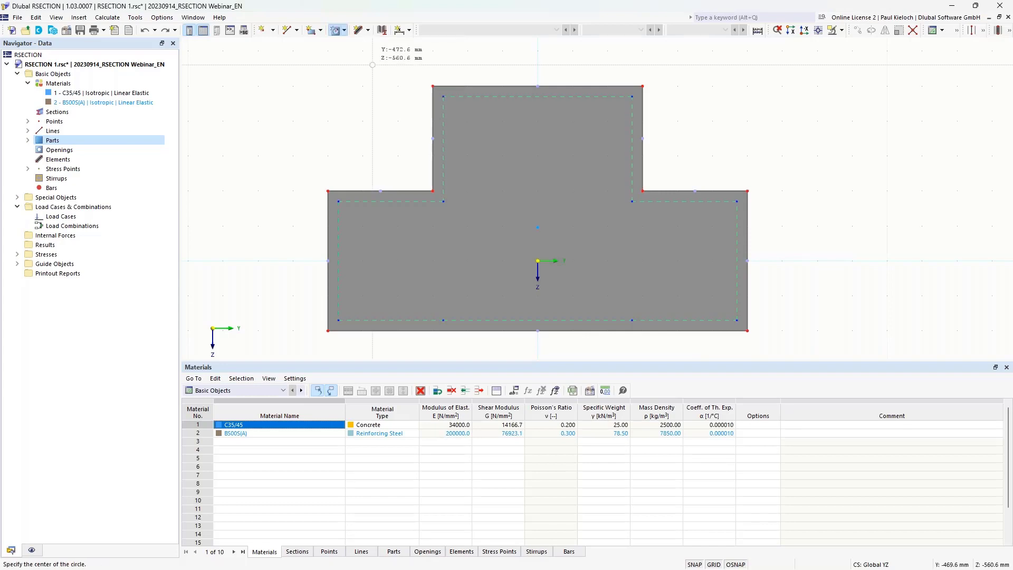
click(538, 227)
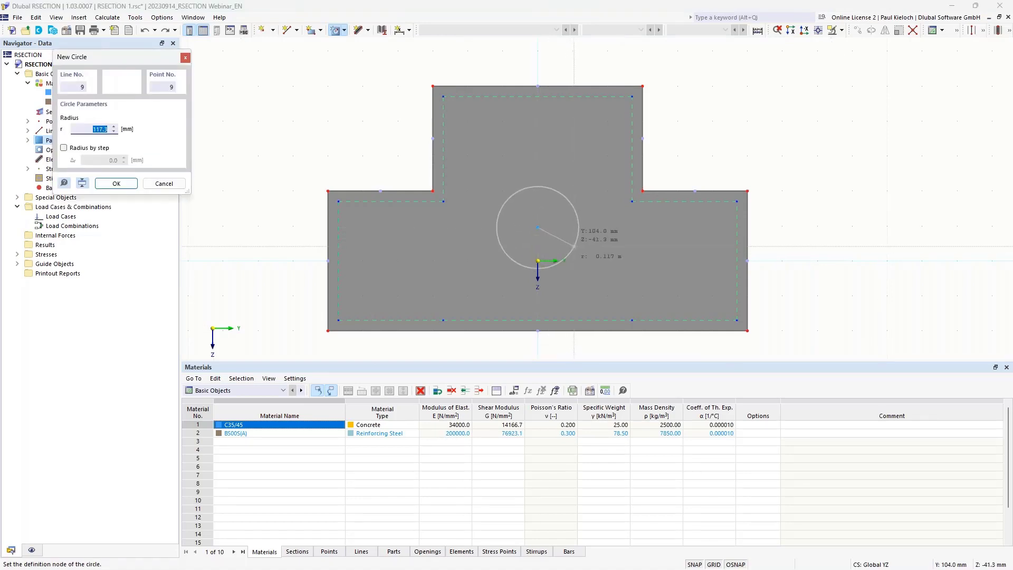
click(574, 246)
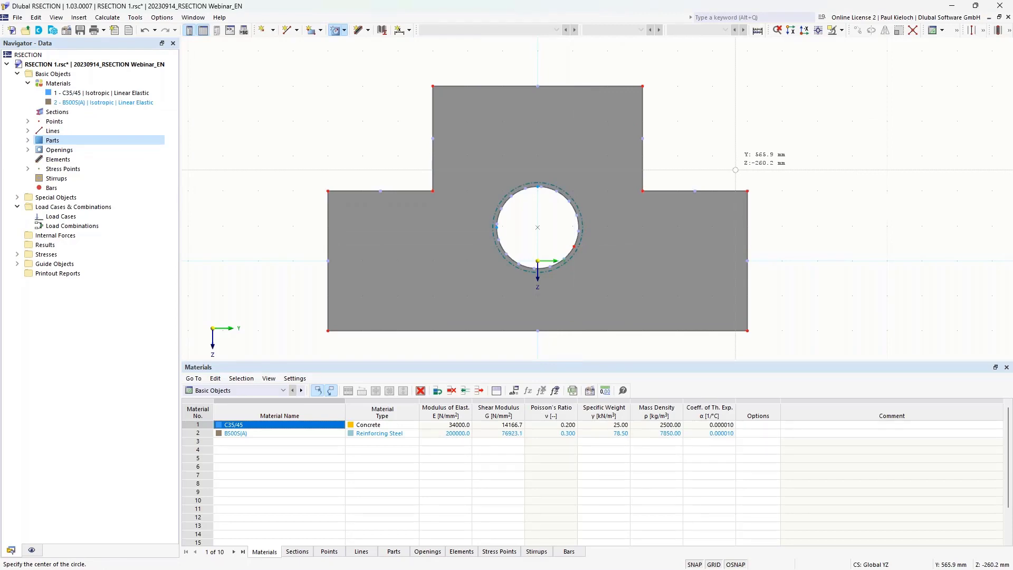
key(Escape)
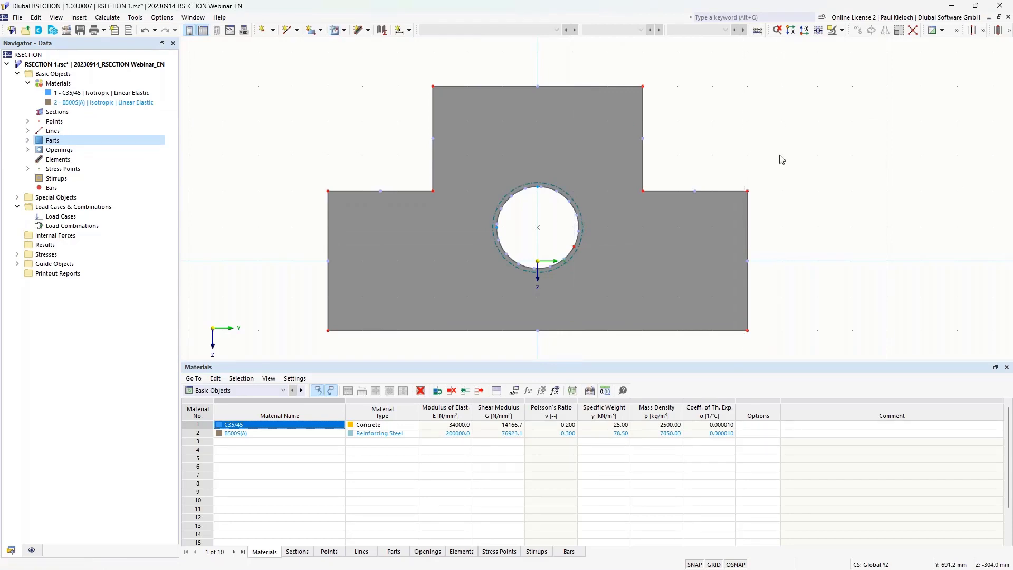
Divide the circular opening's boundary line using 15 intermediate points.
right_click(521, 194)
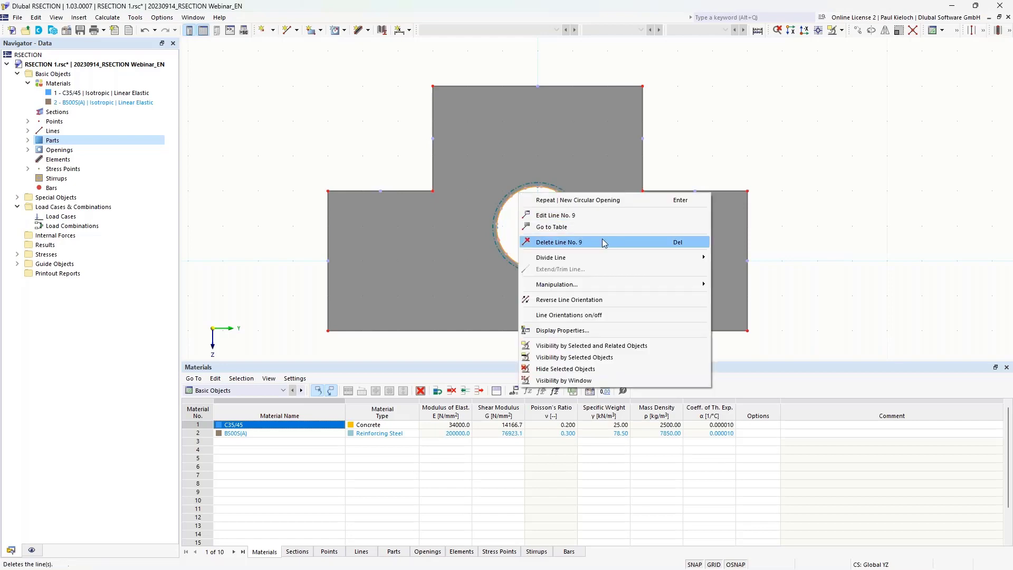
mouse_move(612, 257)
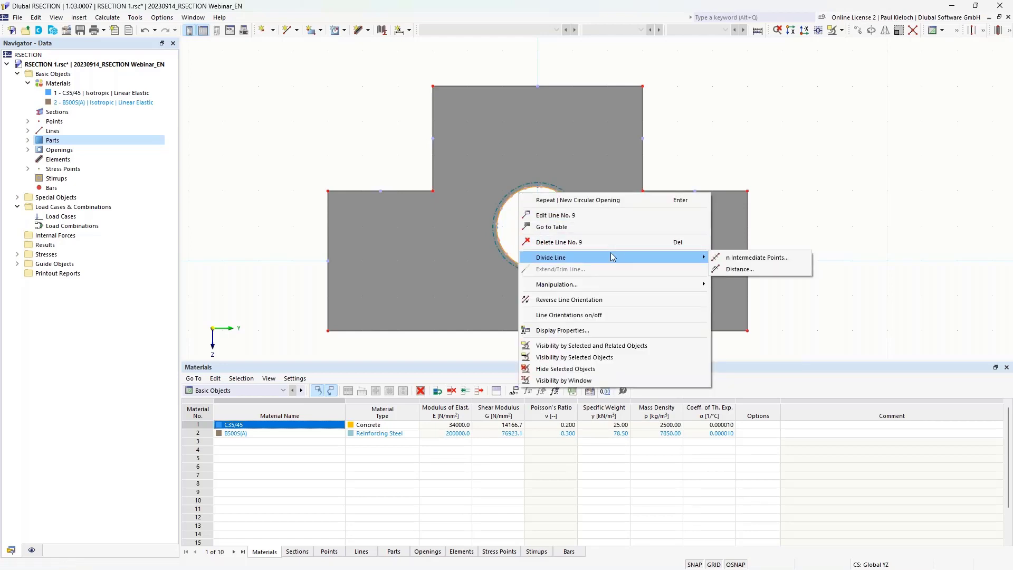
click(790, 259)
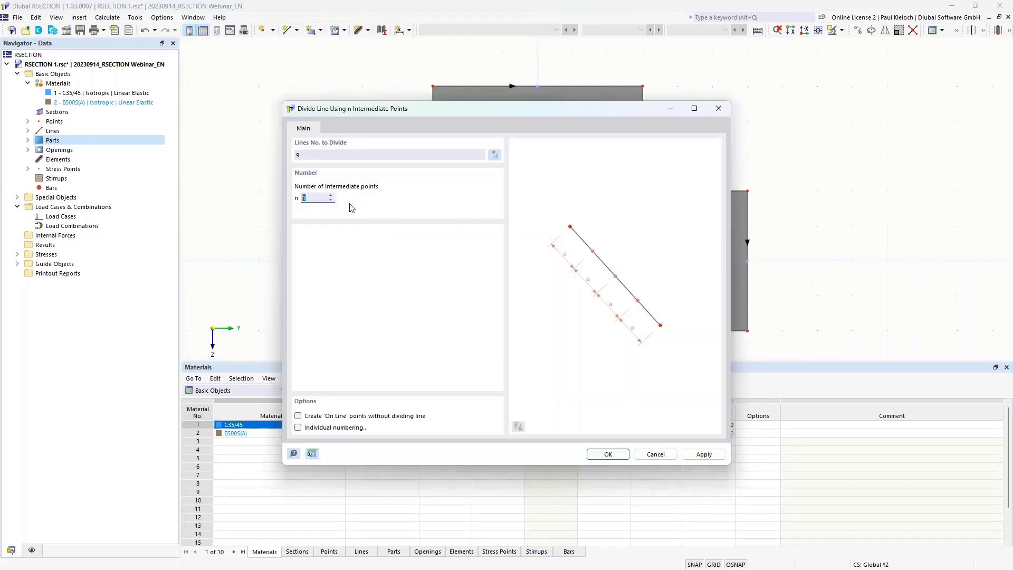
text(15)
click(625, 457)
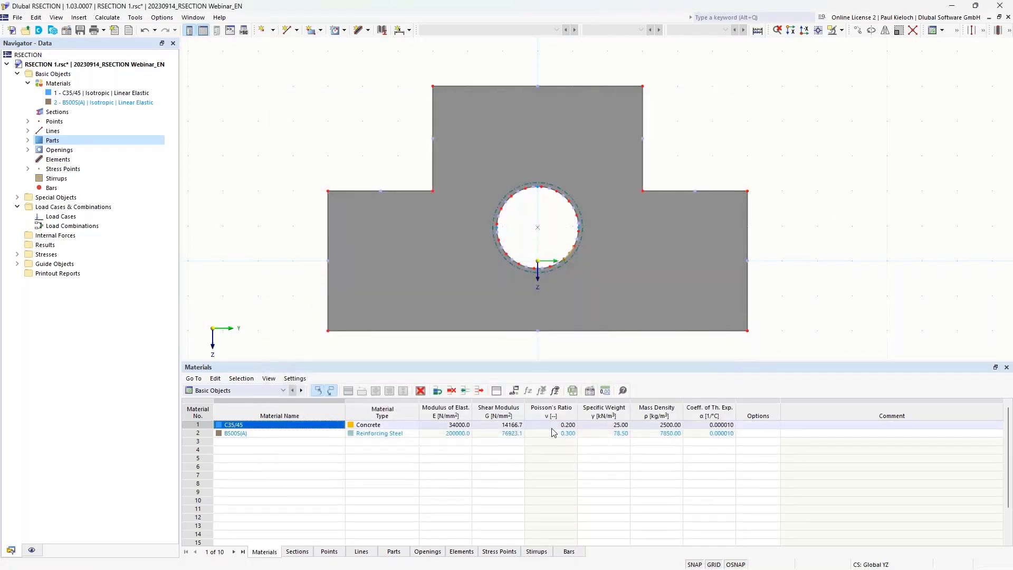
Set the line type of all the circular opening's boundary segments, lines 9 to 24, to Polyline.
click(361, 551)
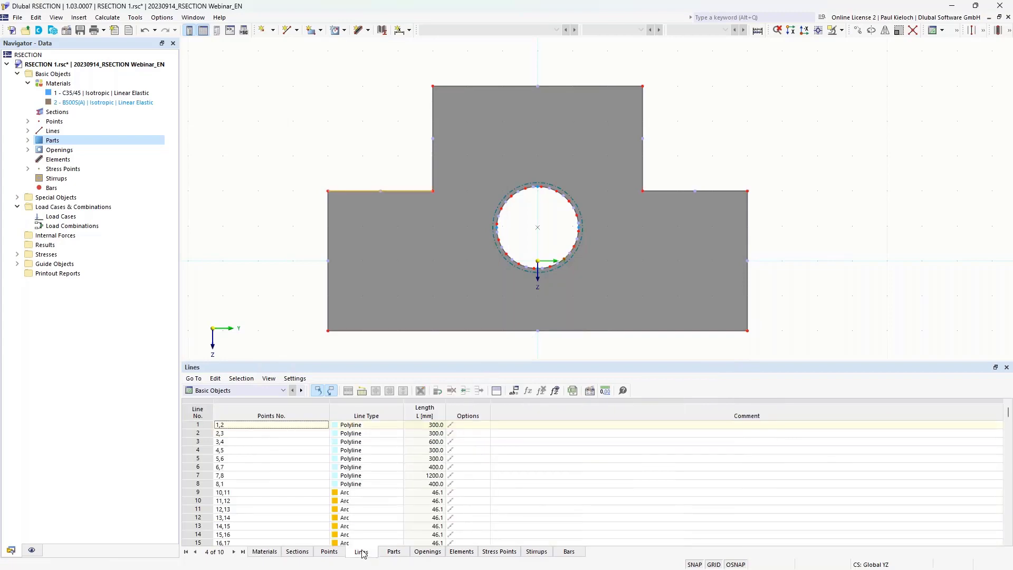
click(358, 494)
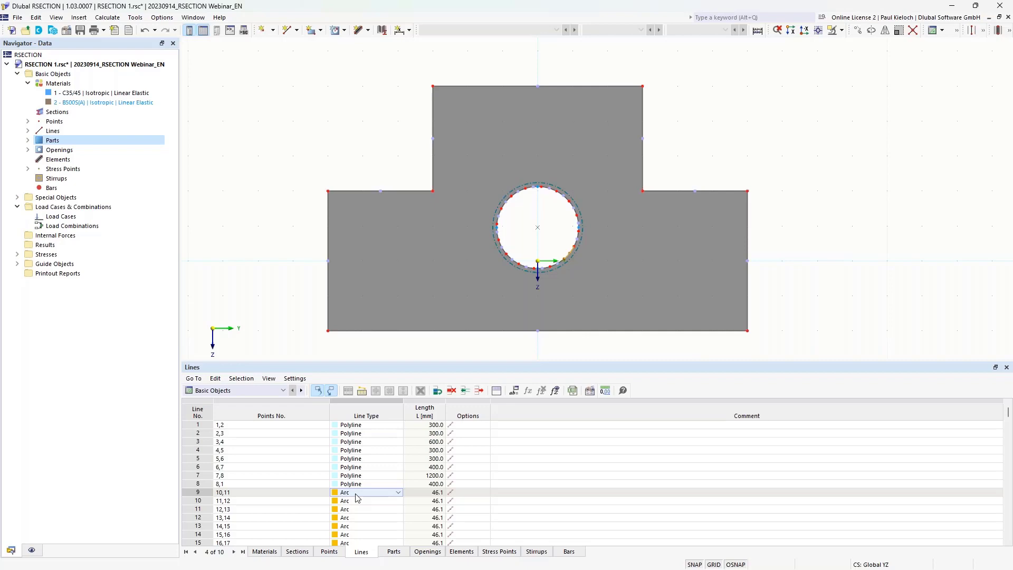
key(F8)
key(F8)
key(F8)
key(F8)
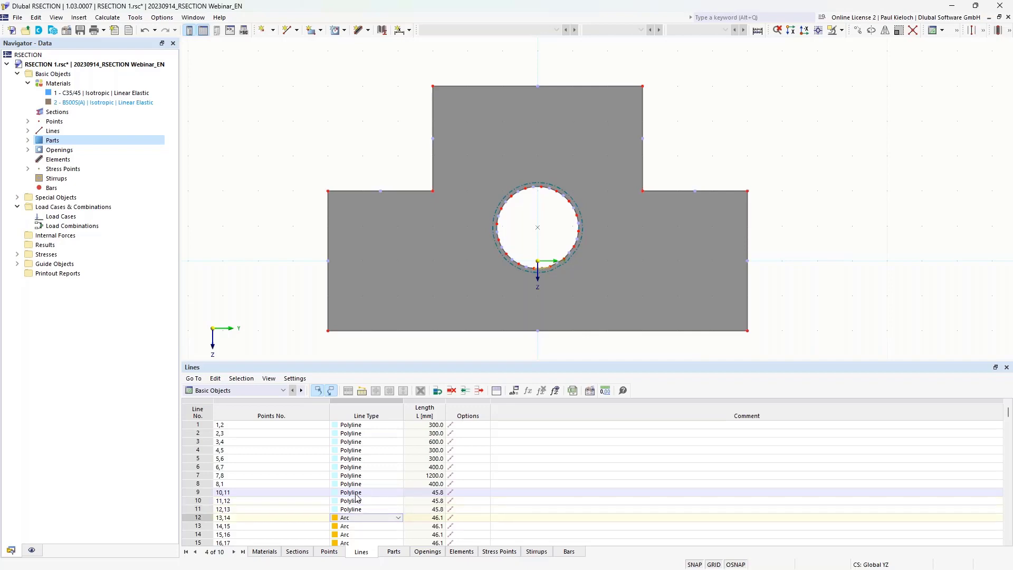
key(F8)
key(F8)
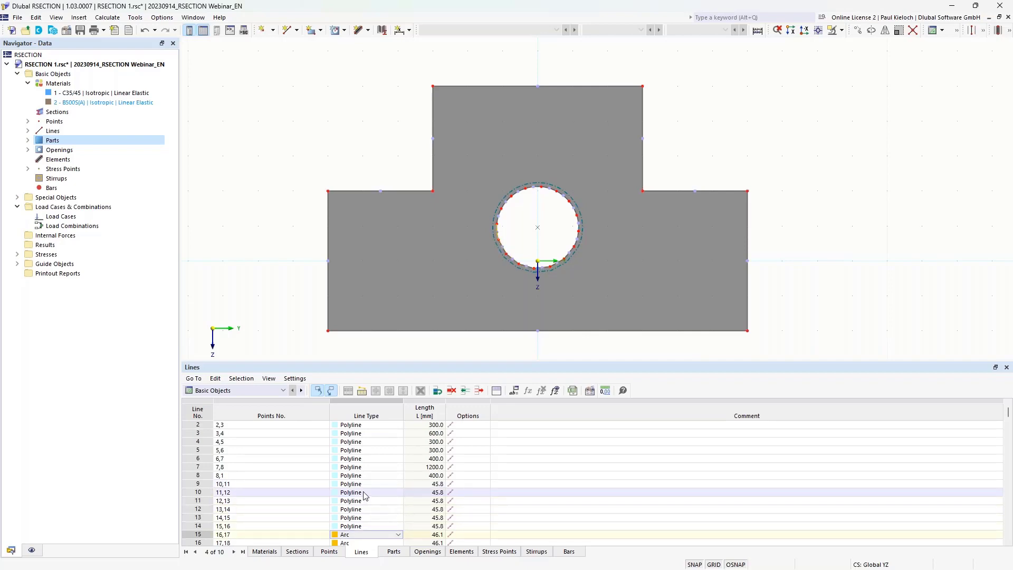
scroll(359, 496, down, 4)
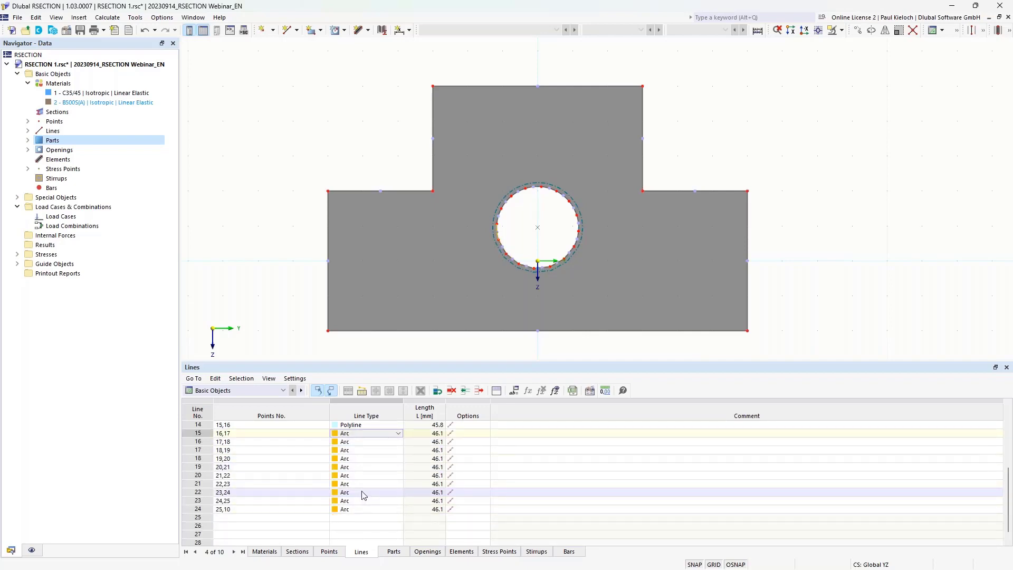
key(F8)
key(F8)
key(F8)
key(F8)
key(F8)
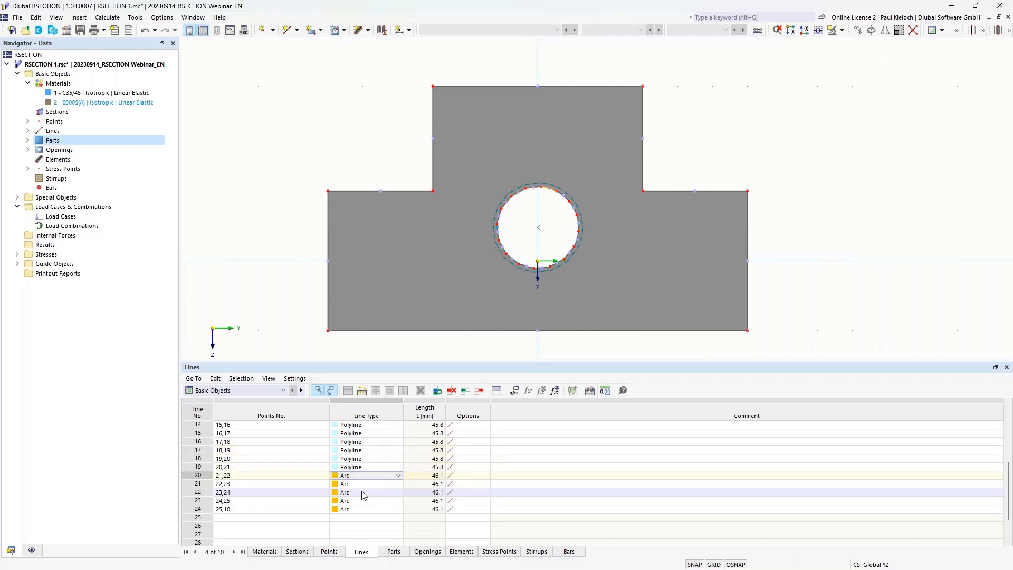
key(F8)
key(F8)
key(F8)
key(F8)
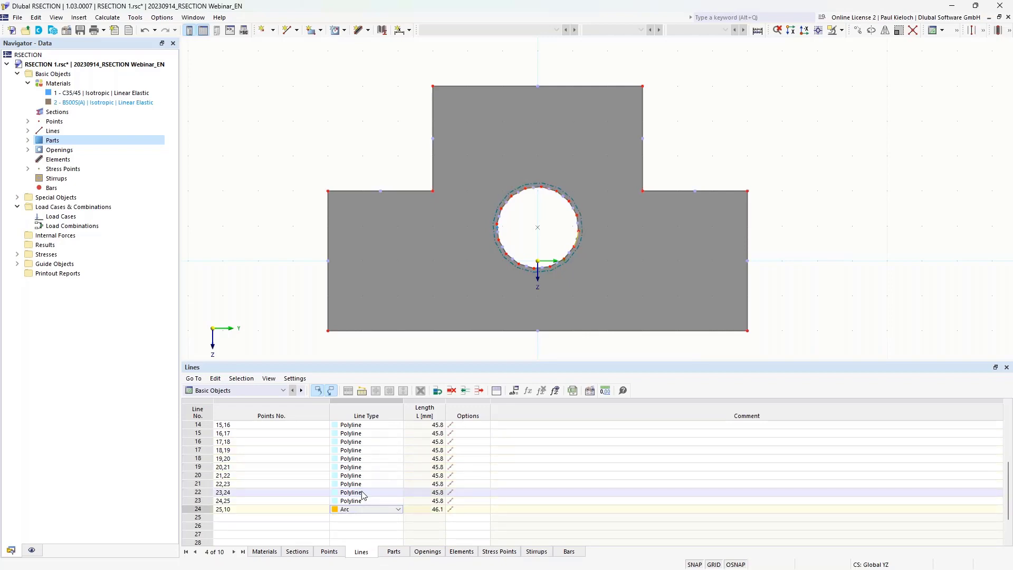
key(F8)
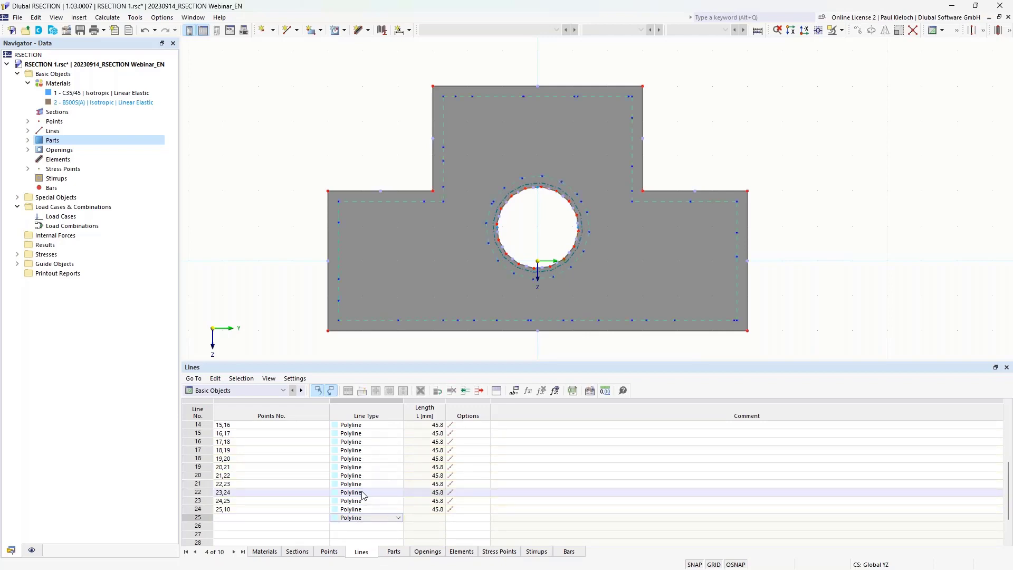
Save the inverted-T section model and close it.
click(753, 136)
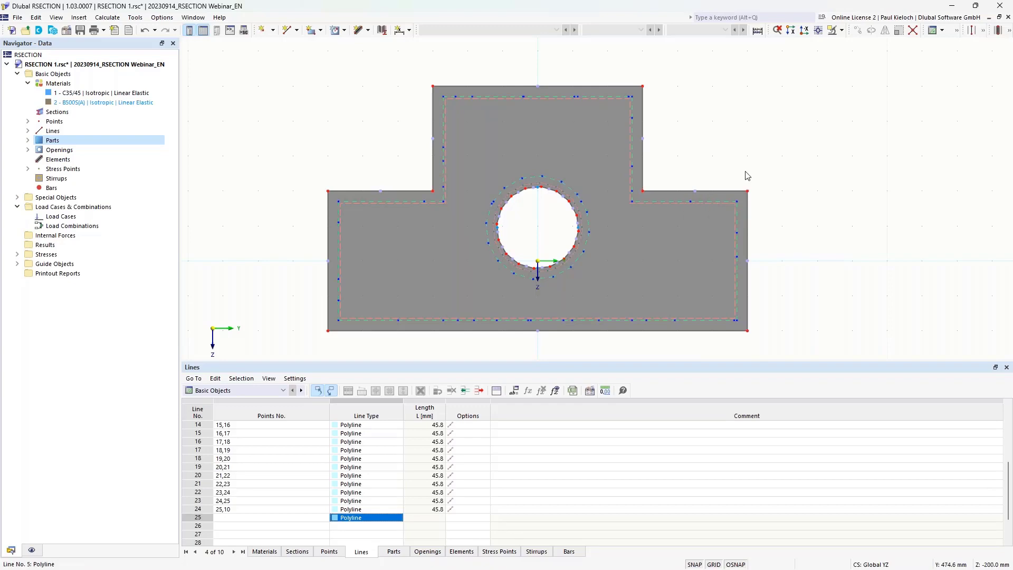
middle_drag(821, 209, 825, 201)
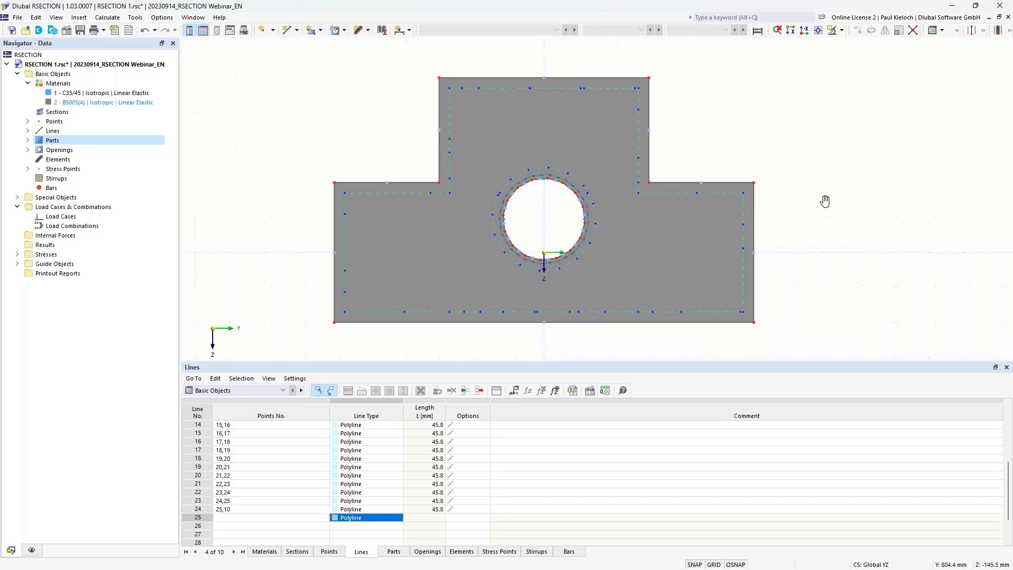
middle_drag(353, 112, 323, 114)
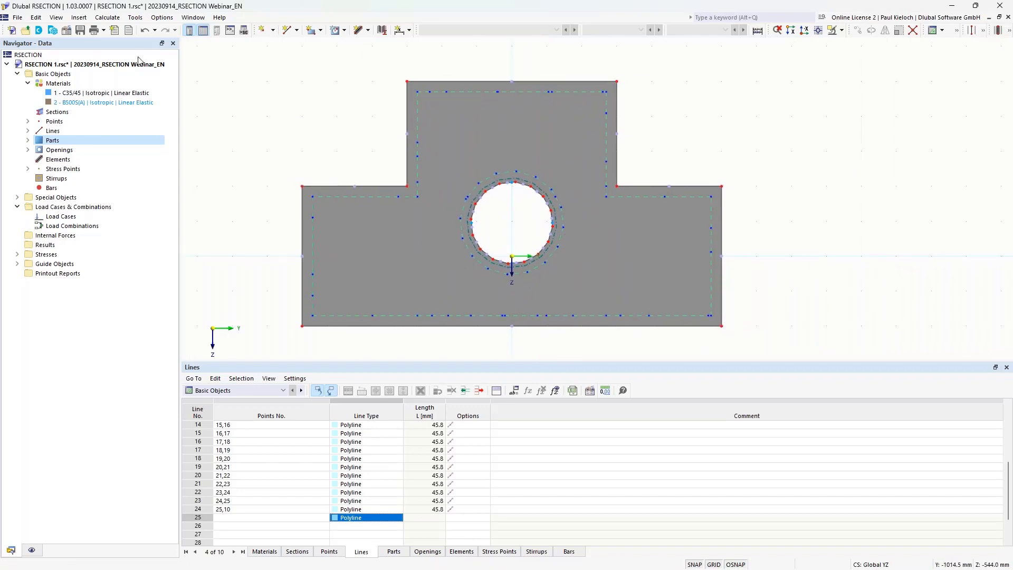
click(80, 30)
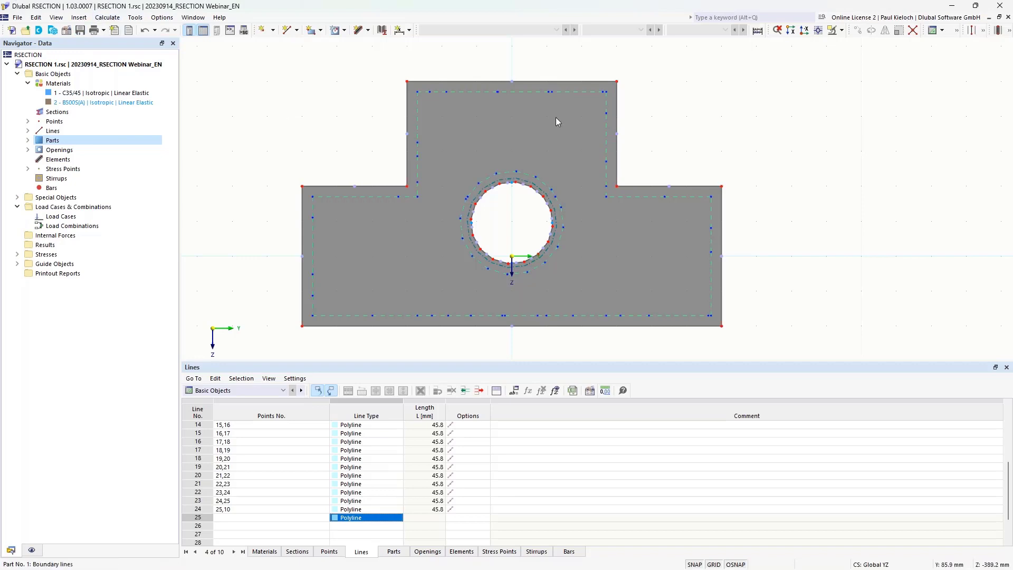
click(1009, 17)
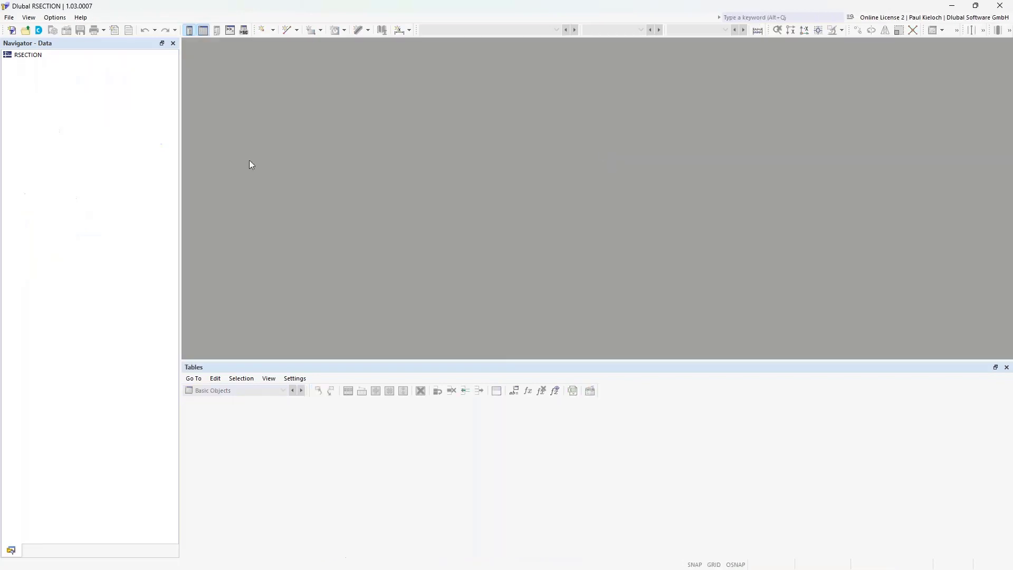
Import the DXF file Bridge-Cross-Section from the webinar folder.
click(10, 18)
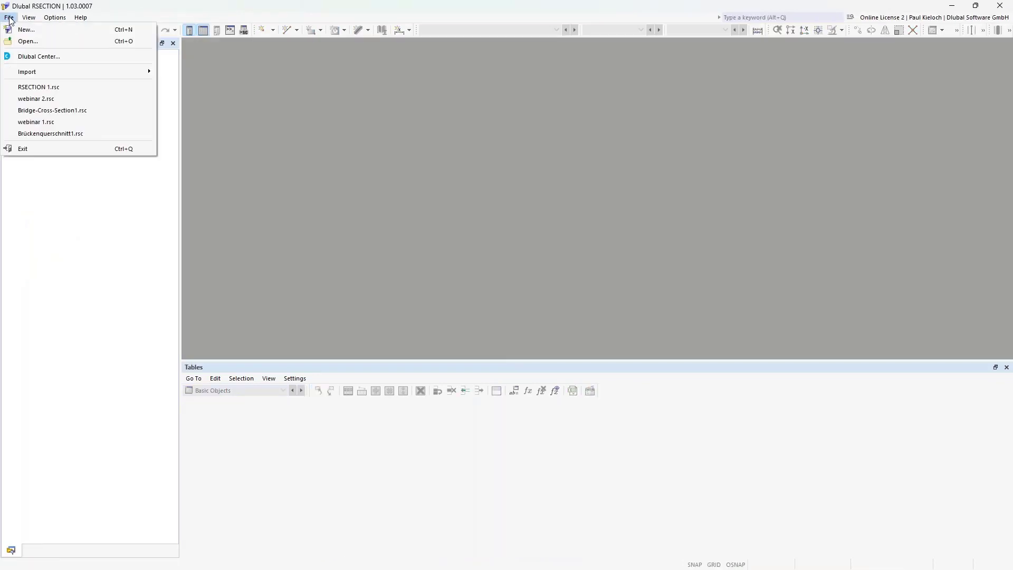
mouse_move(49, 72)
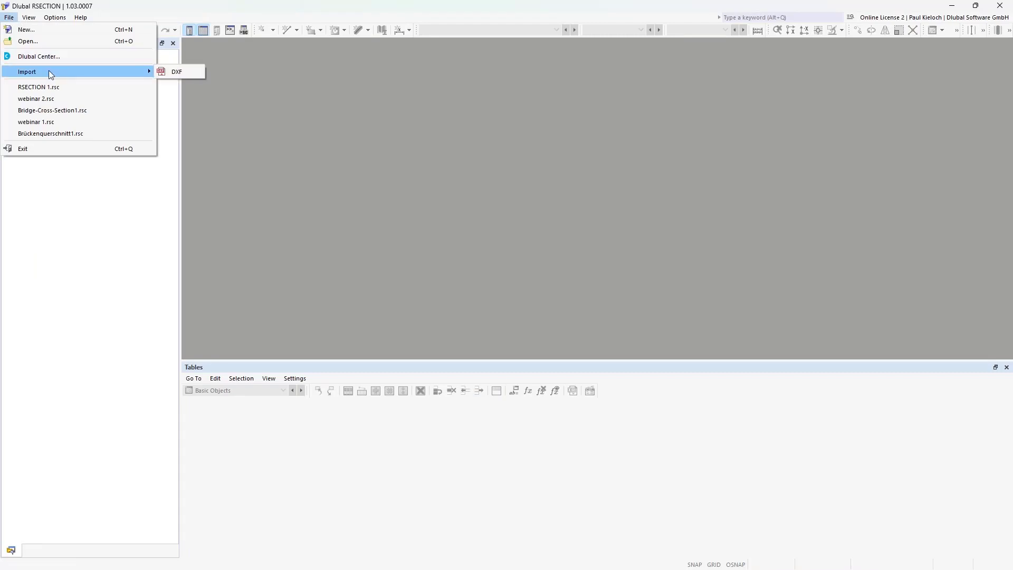
click(188, 72)
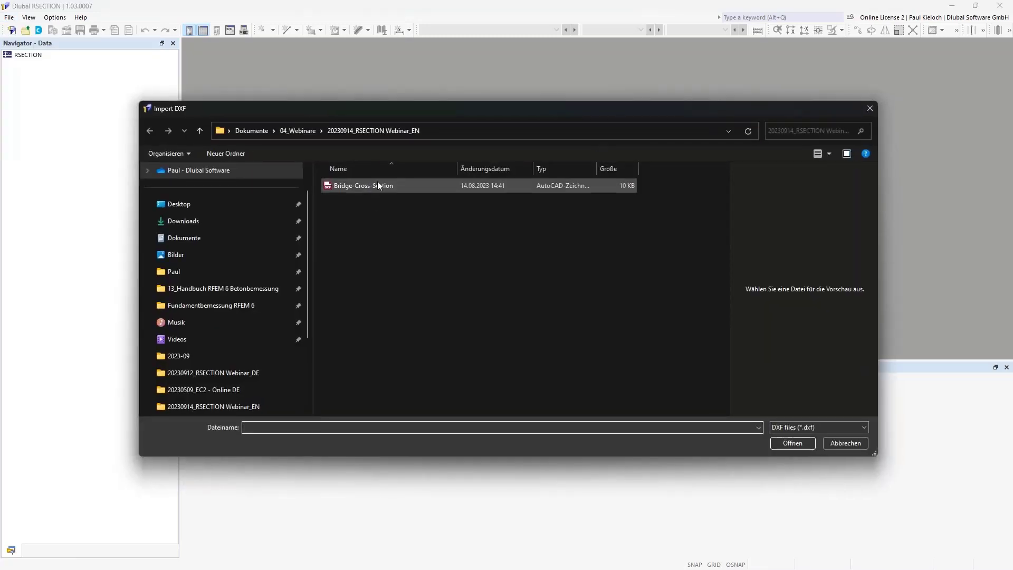
click(380, 187)
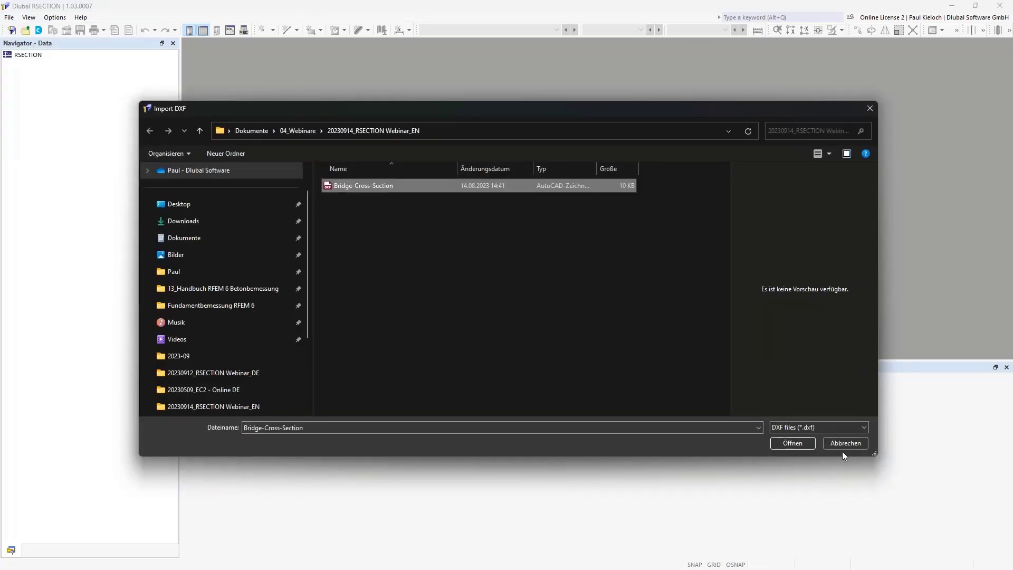
click(794, 444)
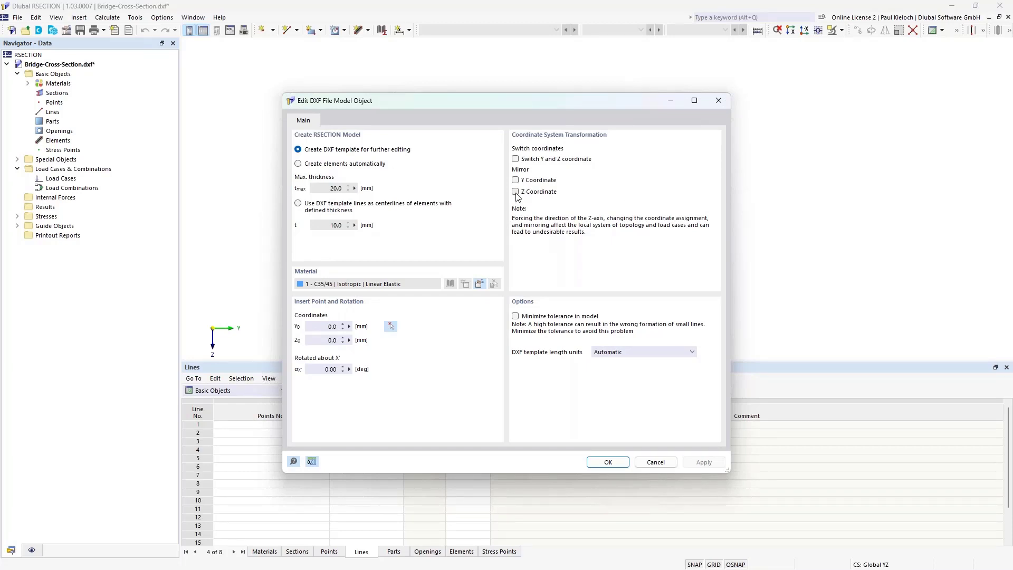
Mirror the Z coordinate and set the DXF template length units to m, then complete the import and dismiss its log.
click(550, 194)
click(654, 352)
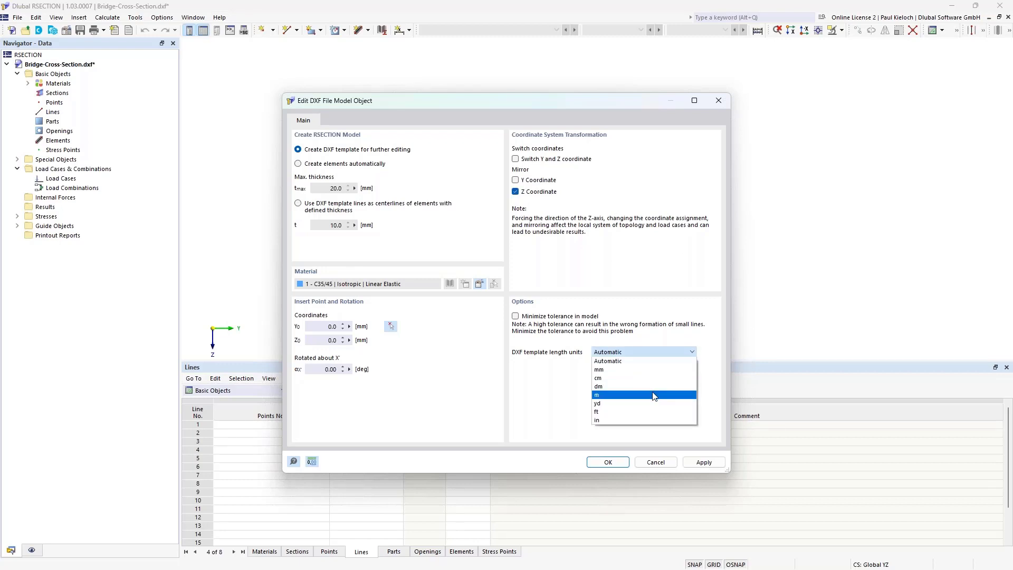
click(655, 395)
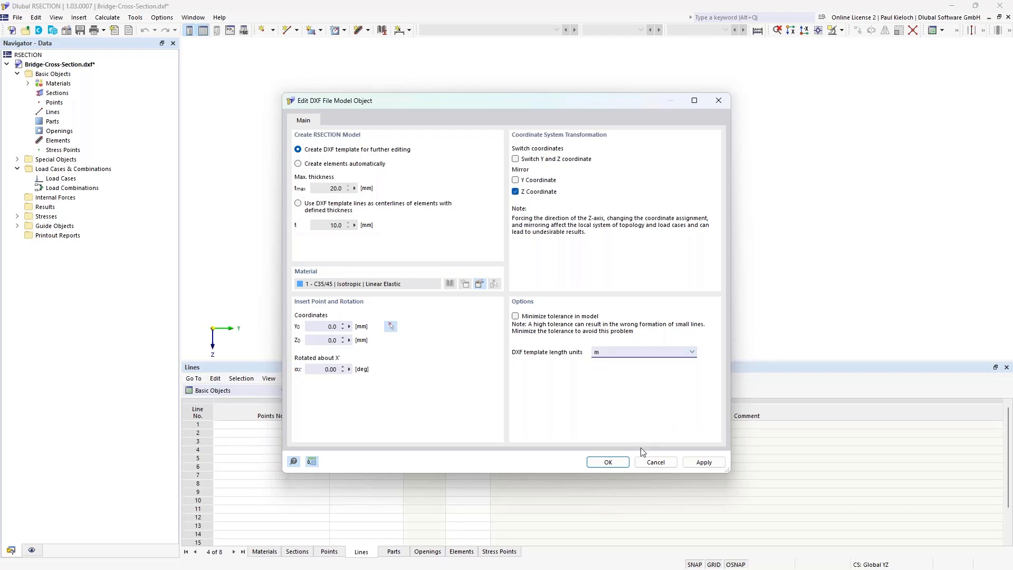
click(619, 465)
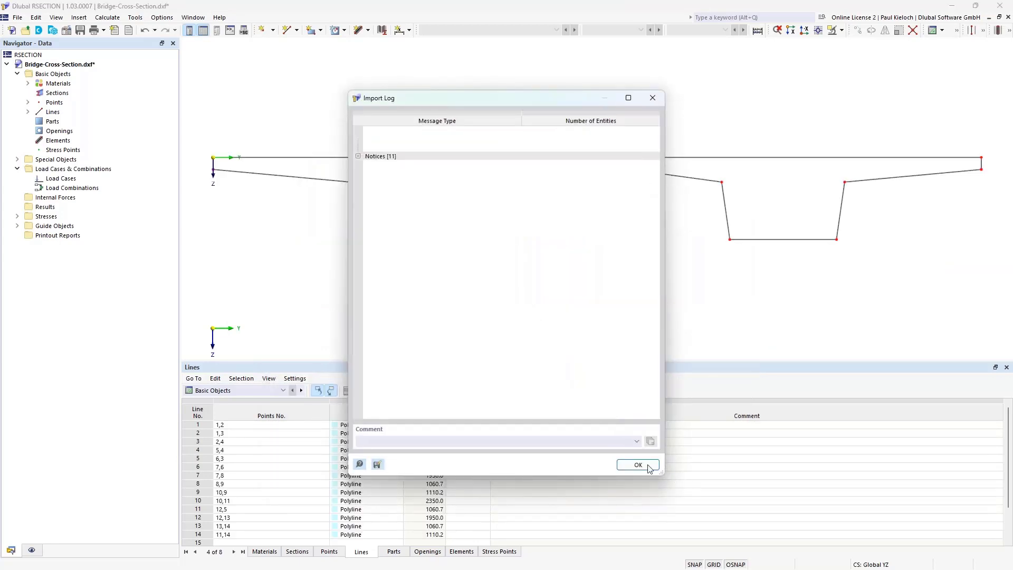
click(653, 97)
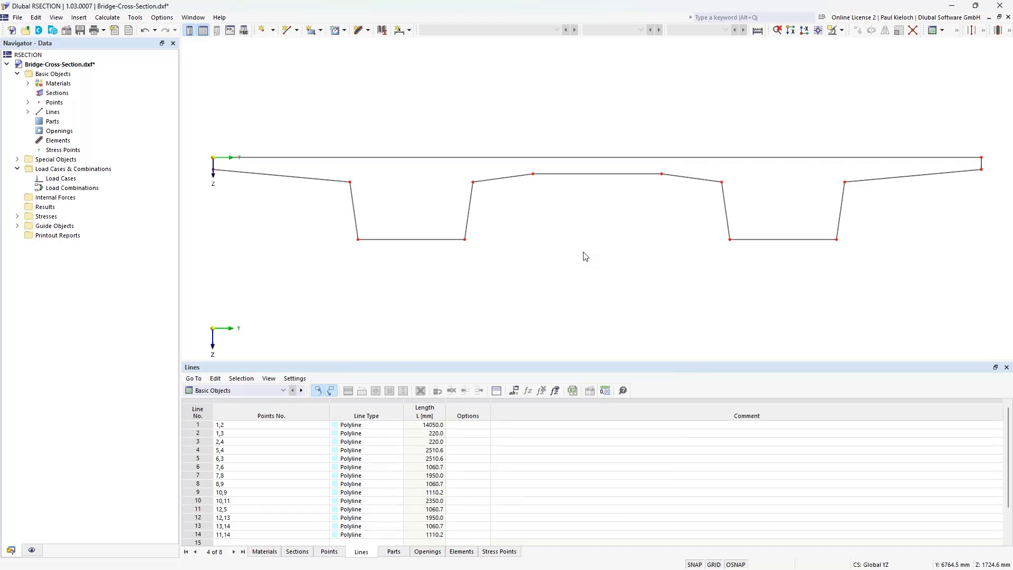
Create a part from all imported bridge outline lines as boundary lines, using the C35/45 concrete material.
scroll(585, 257, down, 2)
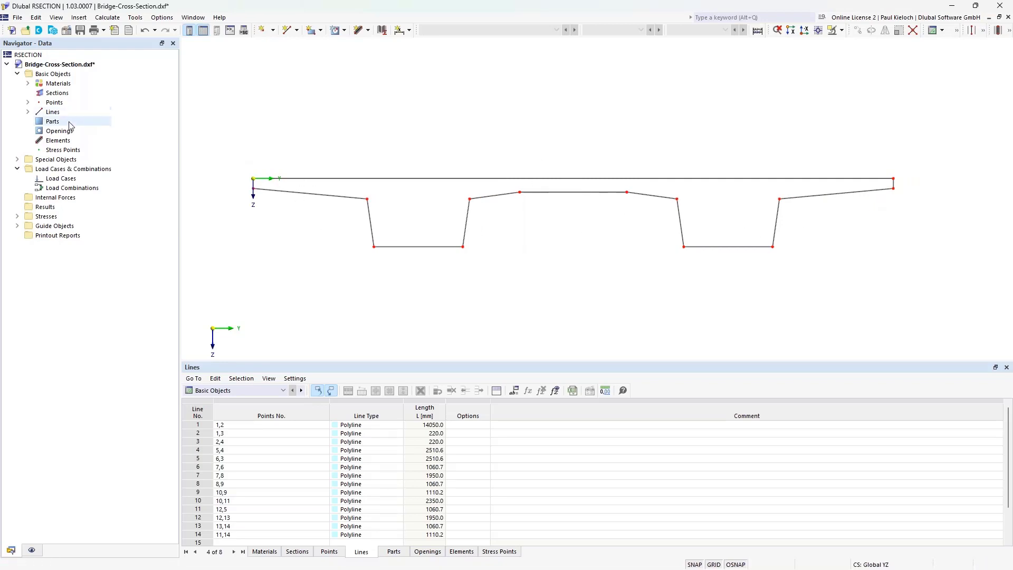
right_click(52, 122)
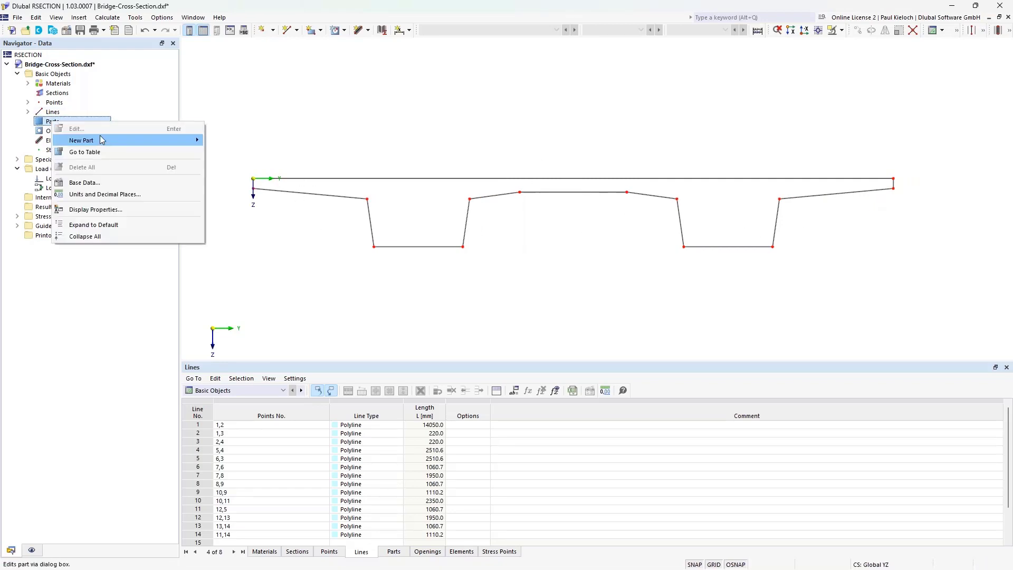
mouse_move(103, 141)
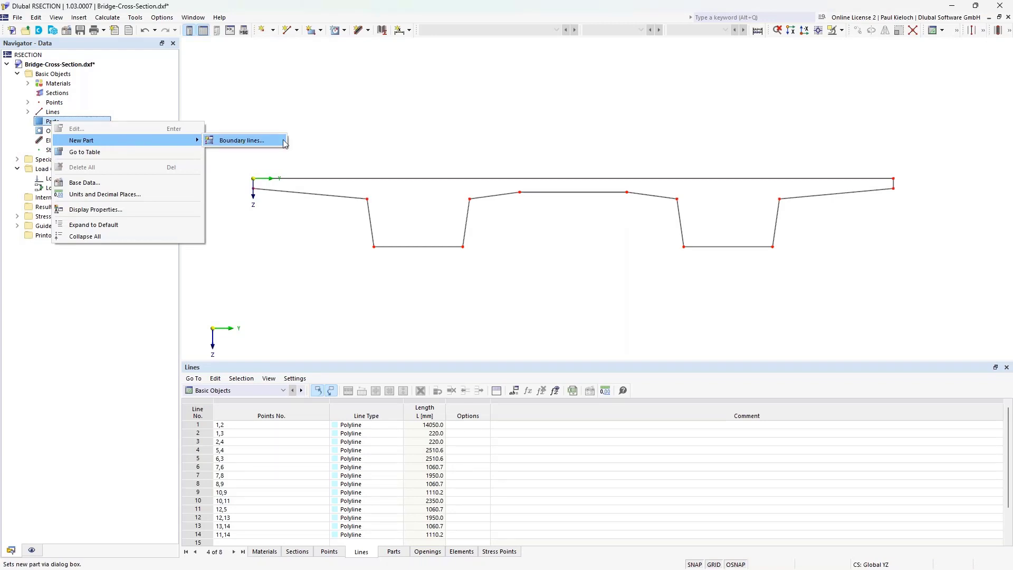
click(284, 141)
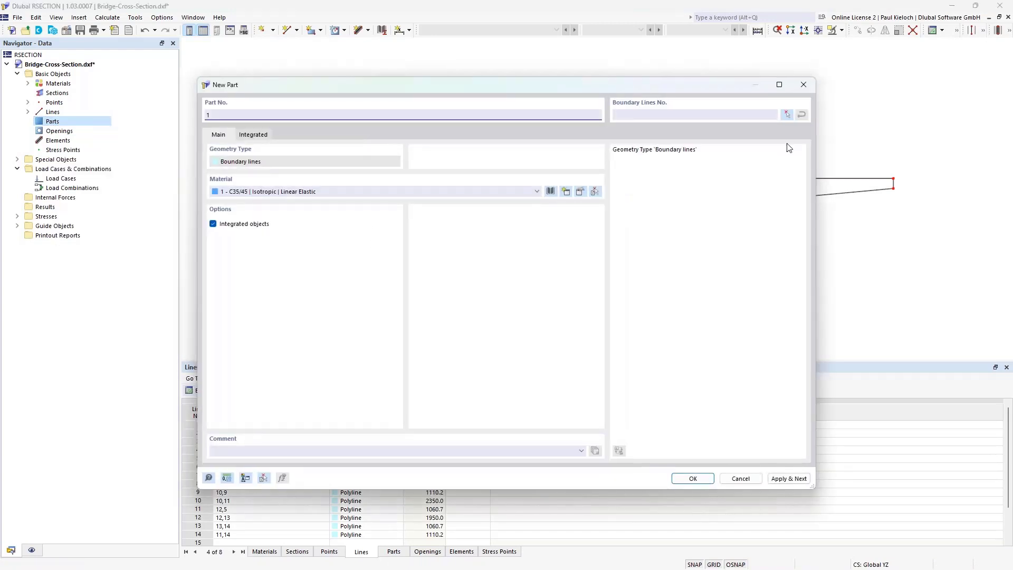
click(787, 115)
drag(248, 153, 956, 281)
click(157, 154)
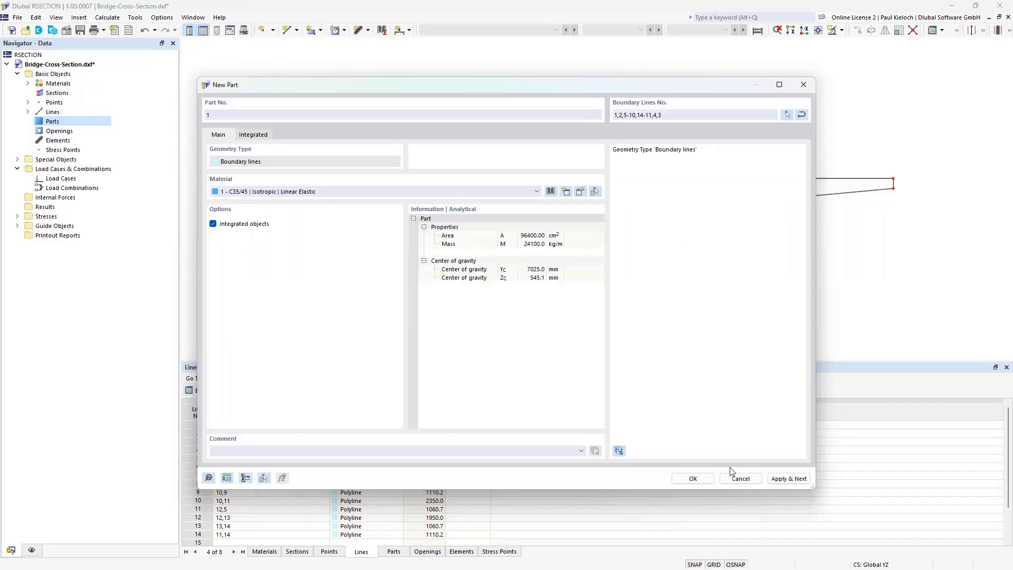
click(696, 478)
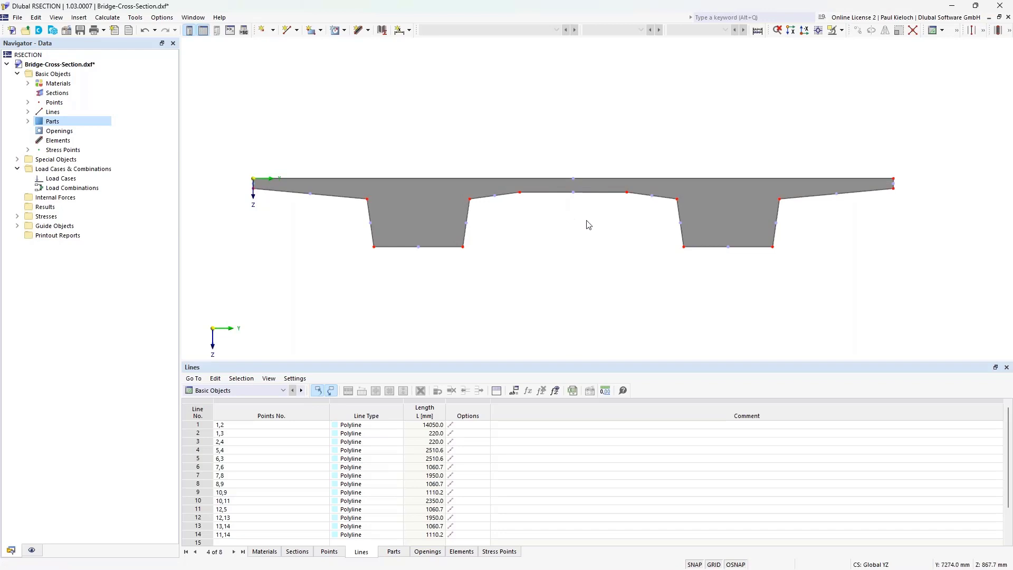
Save the bridge cross-section model under the name RSECTION 2 in the webinar folder.
click(19, 18)
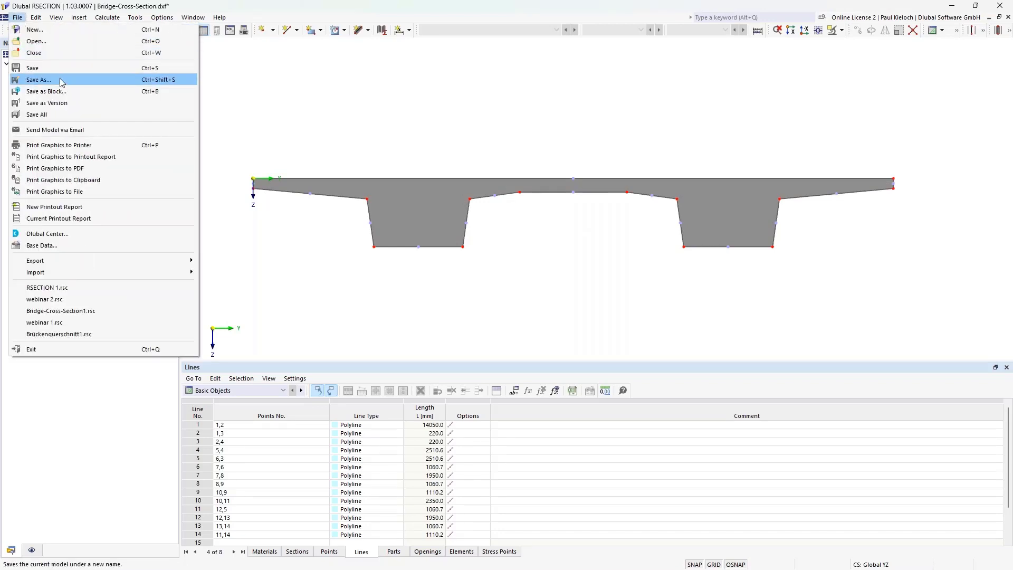
click(42, 73)
click(554, 375)
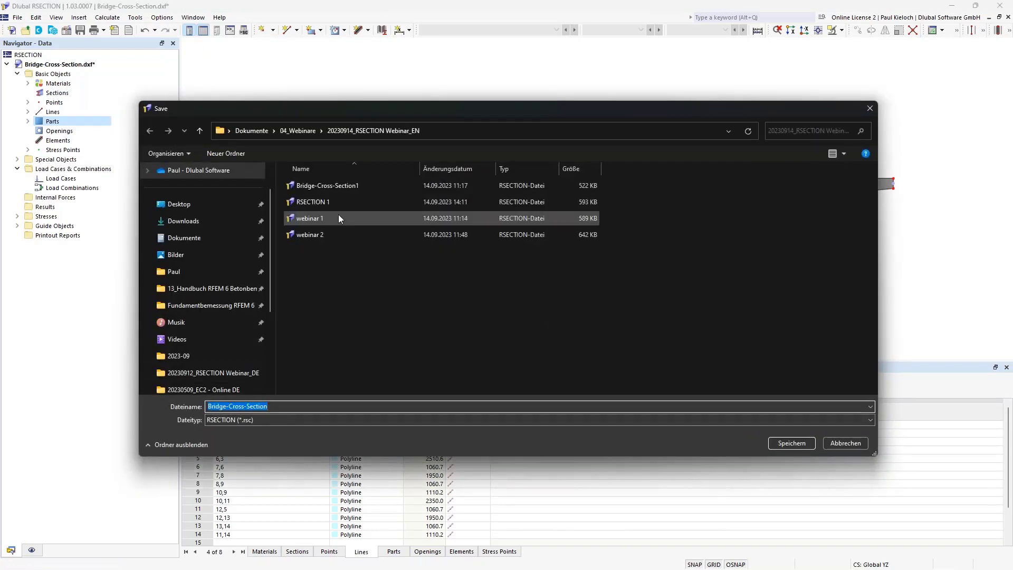
click(317, 202)
click(299, 406)
click(299, 406)
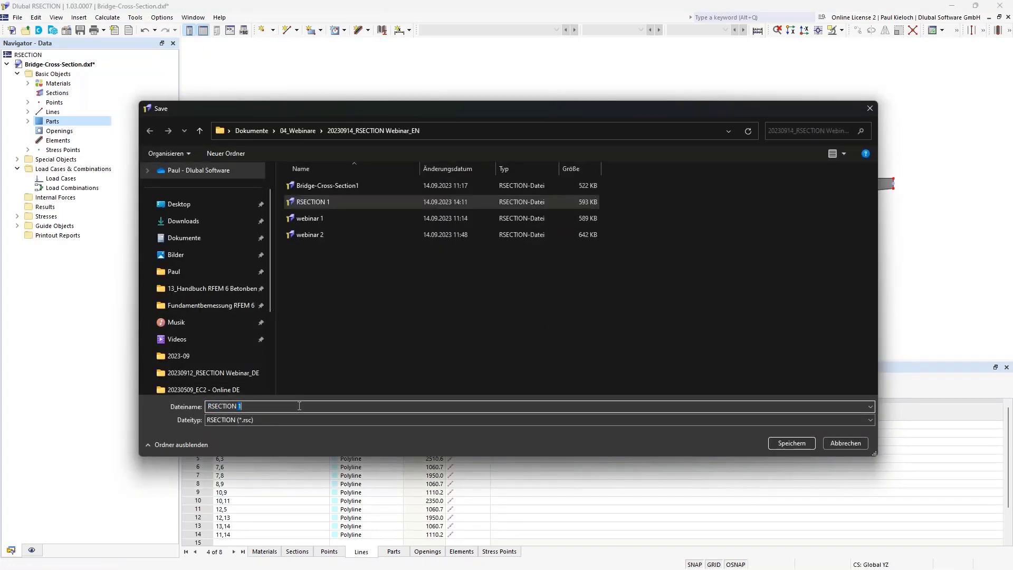
key(BackSpace)
text(2)
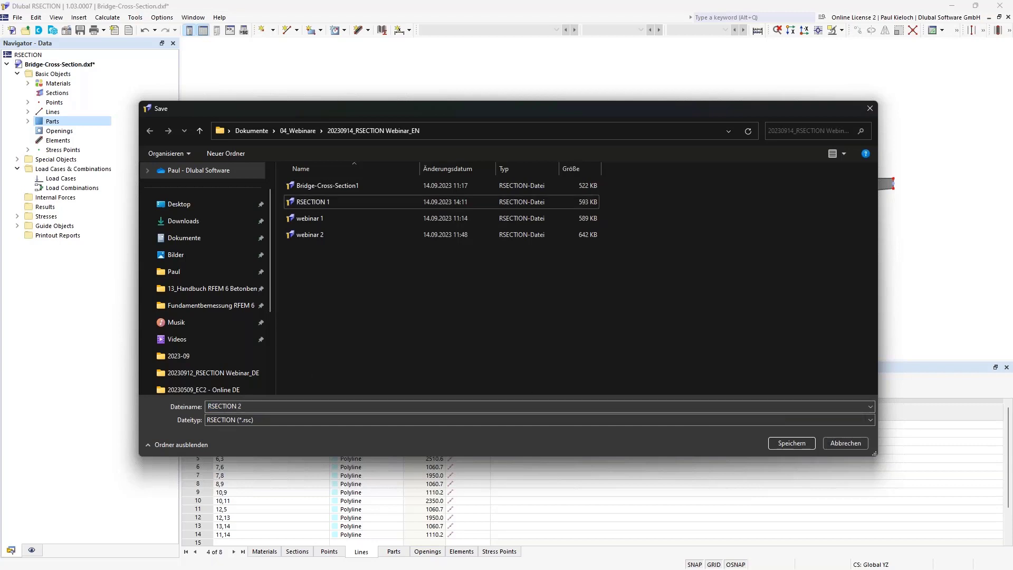
click(806, 443)
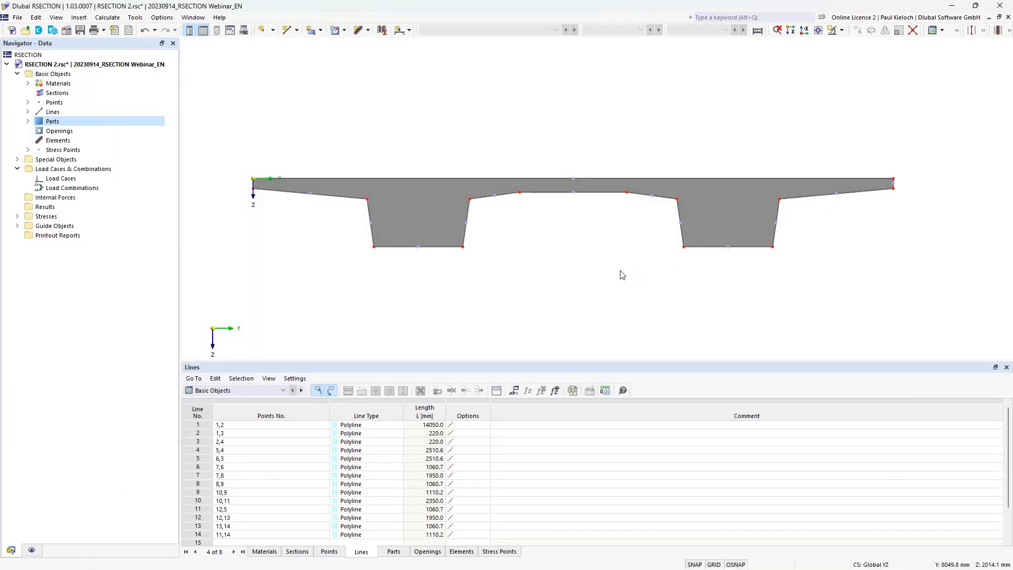
Enable concrete reinforcement in the model's base data and set the default concrete cover to 55 mm.
right_click(102, 67)
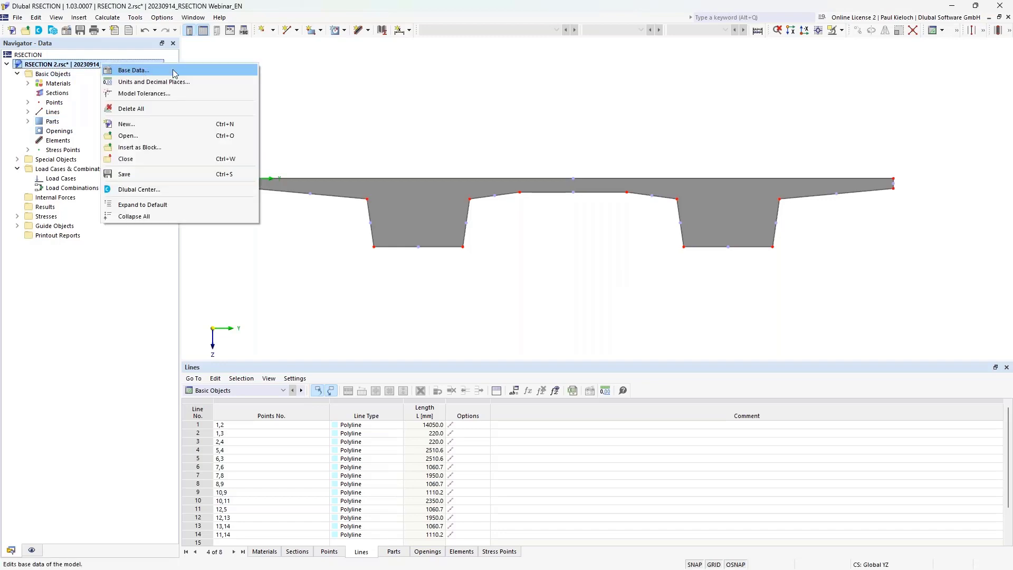
click(142, 73)
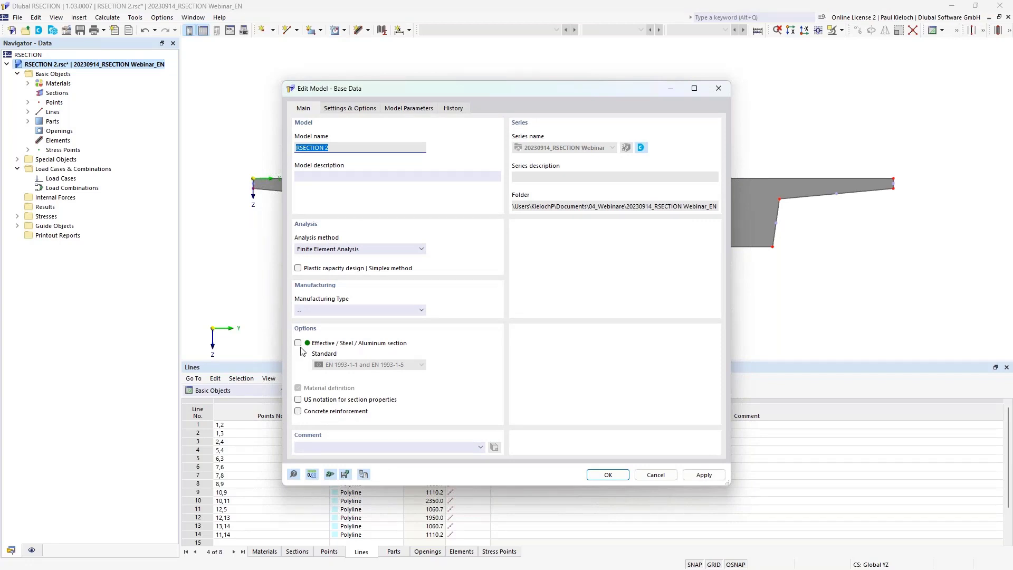
click(328, 414)
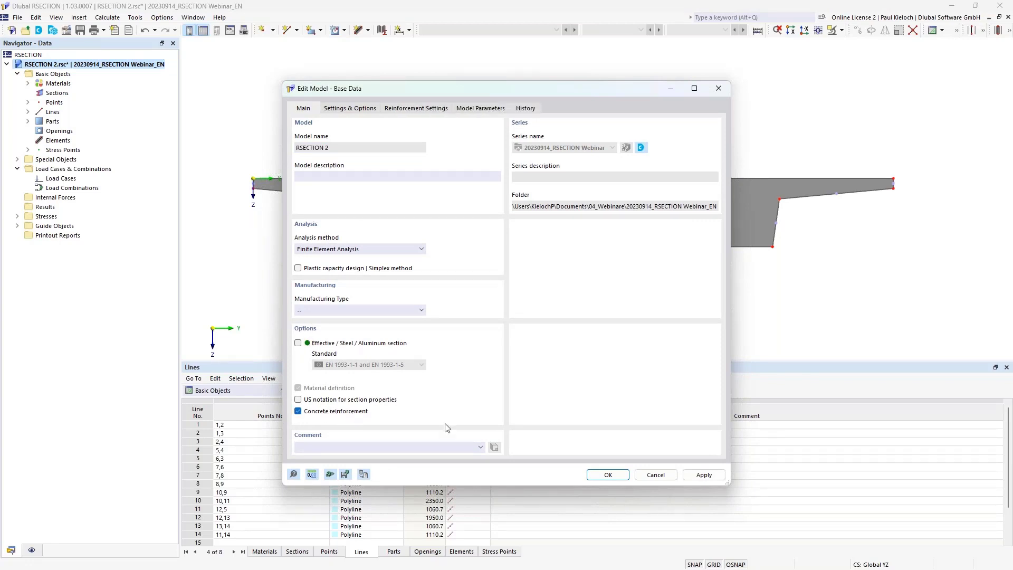
click(416, 109)
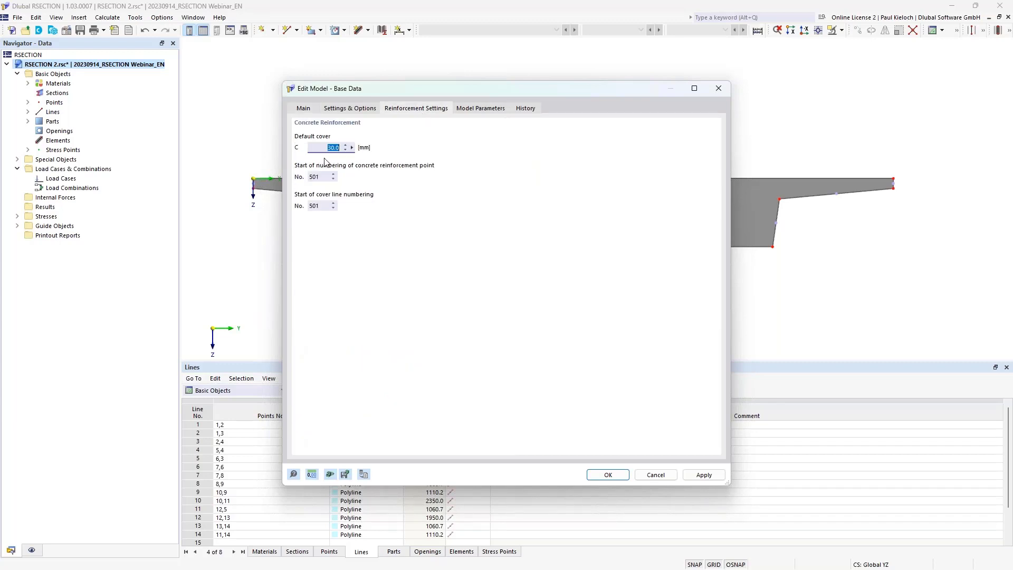
text(55)
click(614, 478)
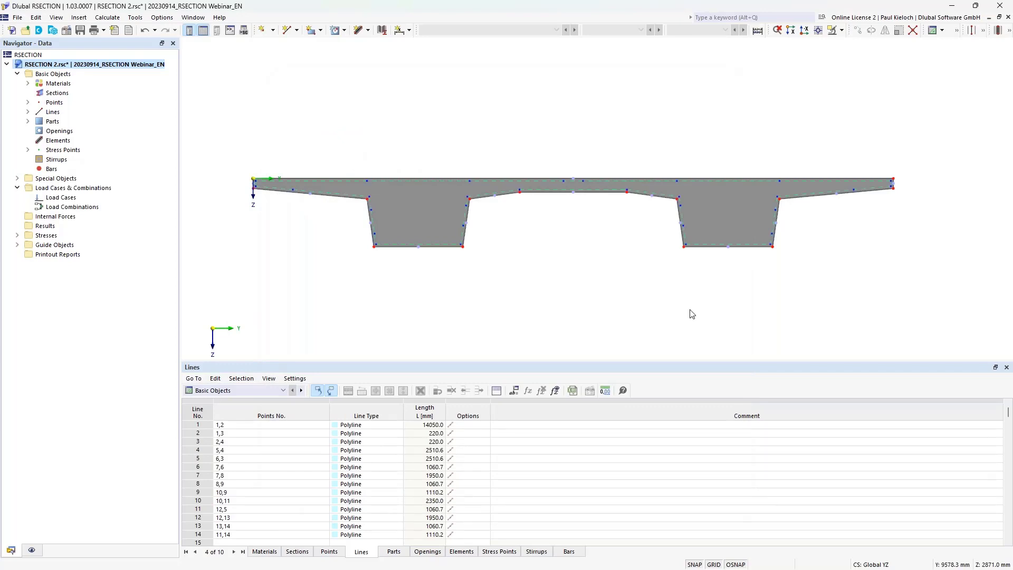
Save the bridge section model and close it.
scroll(380, 208, up, 5)
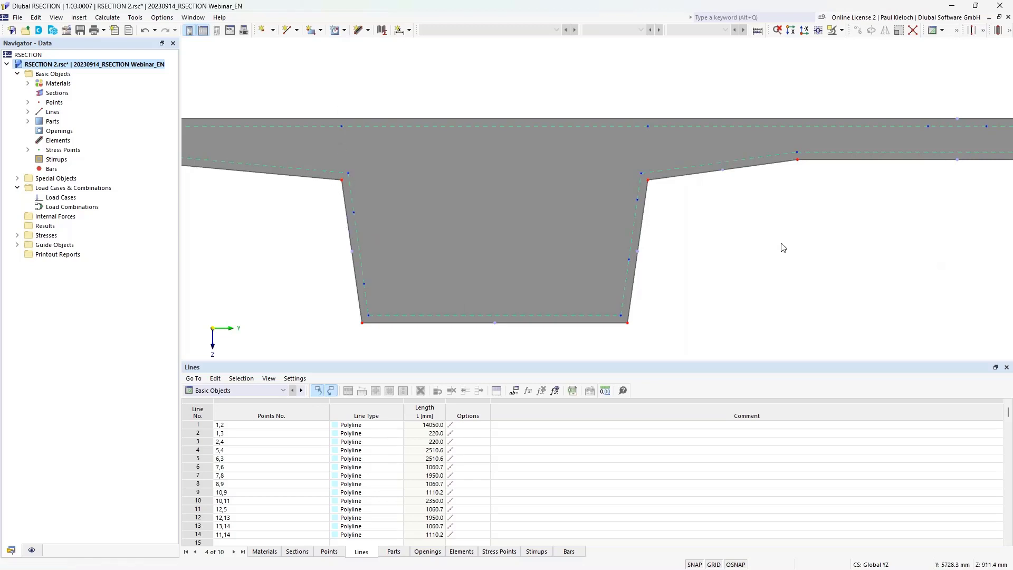
scroll(781, 243, down, 1)
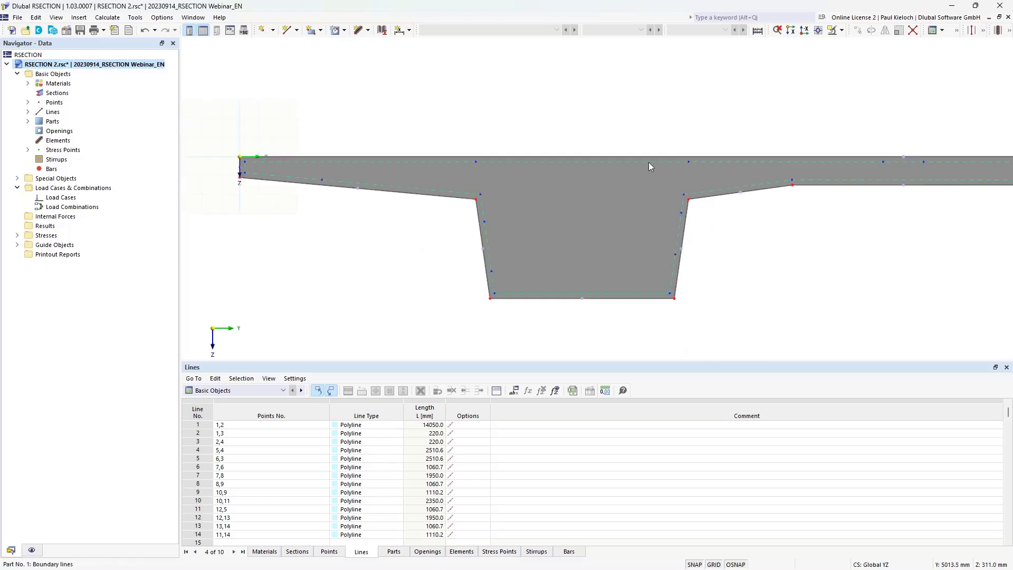
click(80, 33)
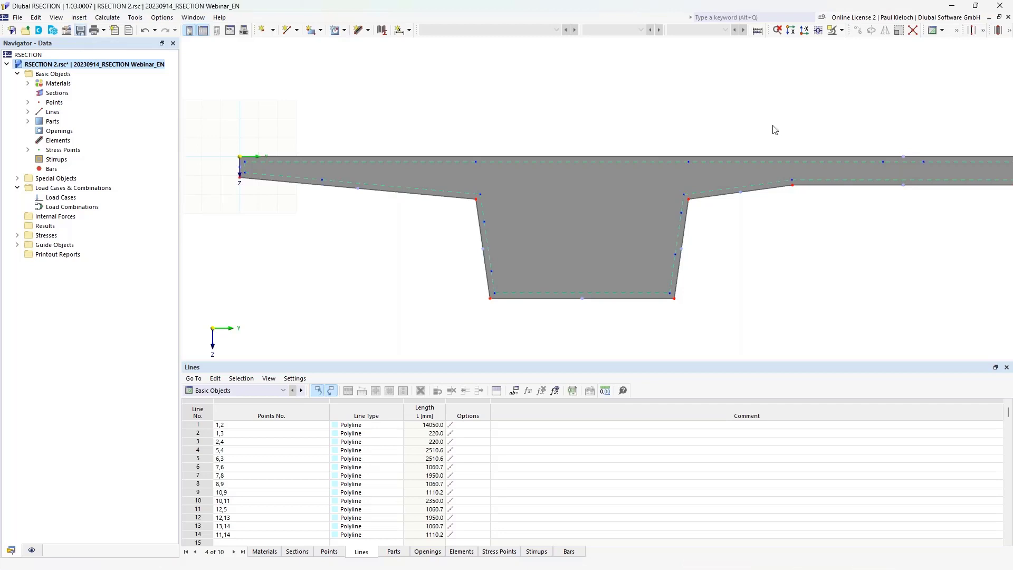
click(1008, 18)
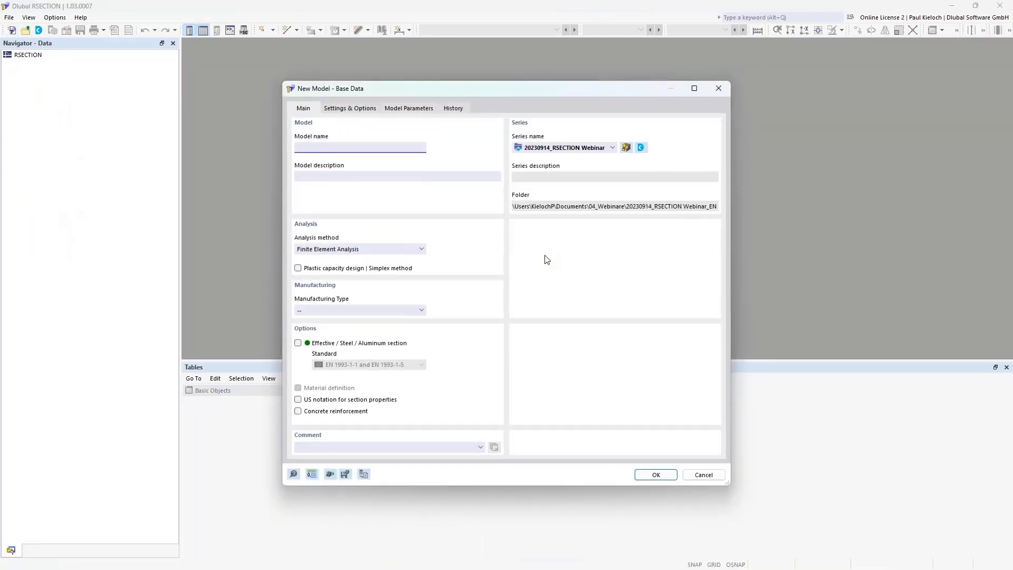
Create a new model named RSECTION 3 with concrete reinforcement enabled, keeping the default cover.
text(RSECTION 3)
click(298, 412)
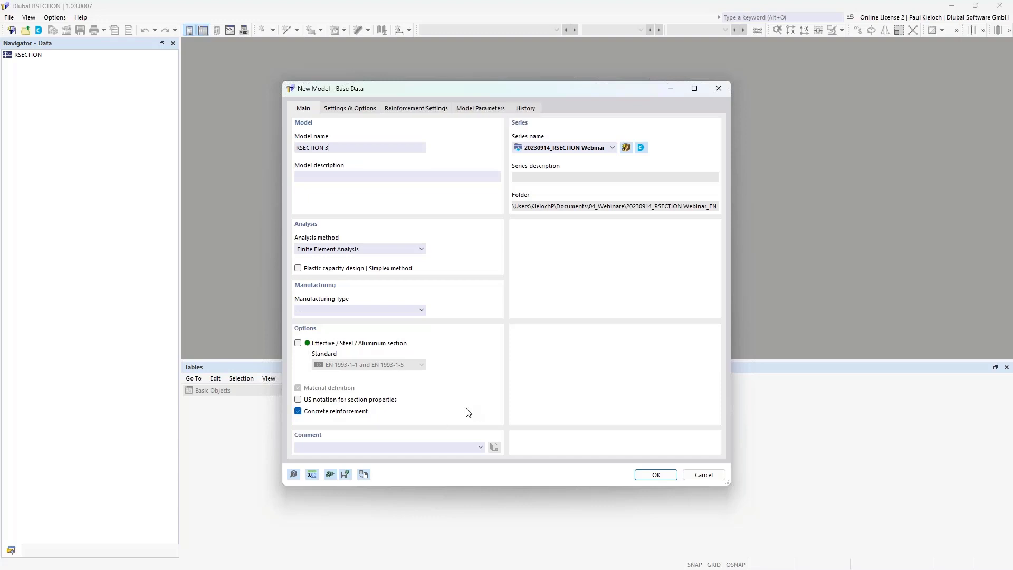
click(423, 109)
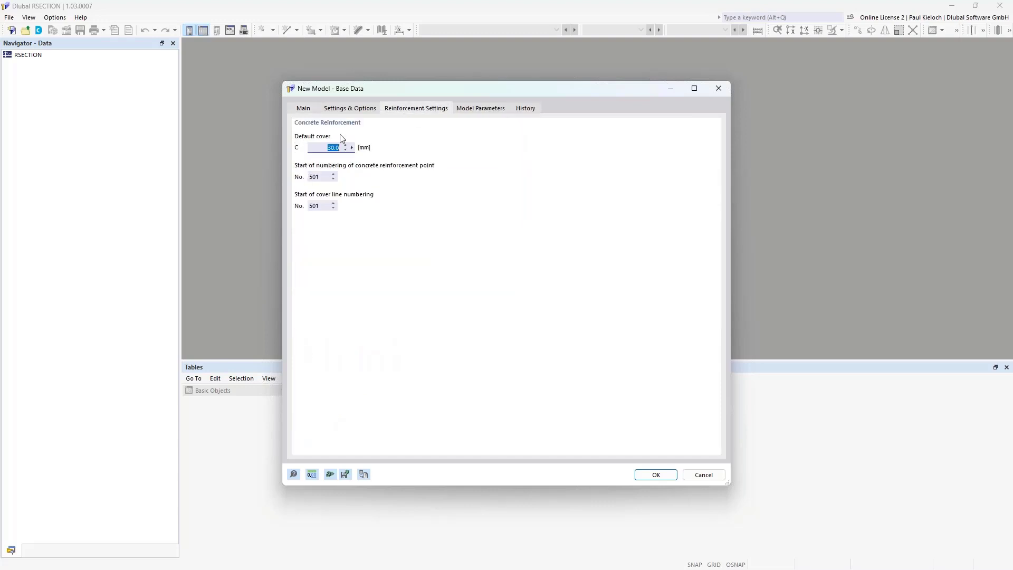
click(304, 109)
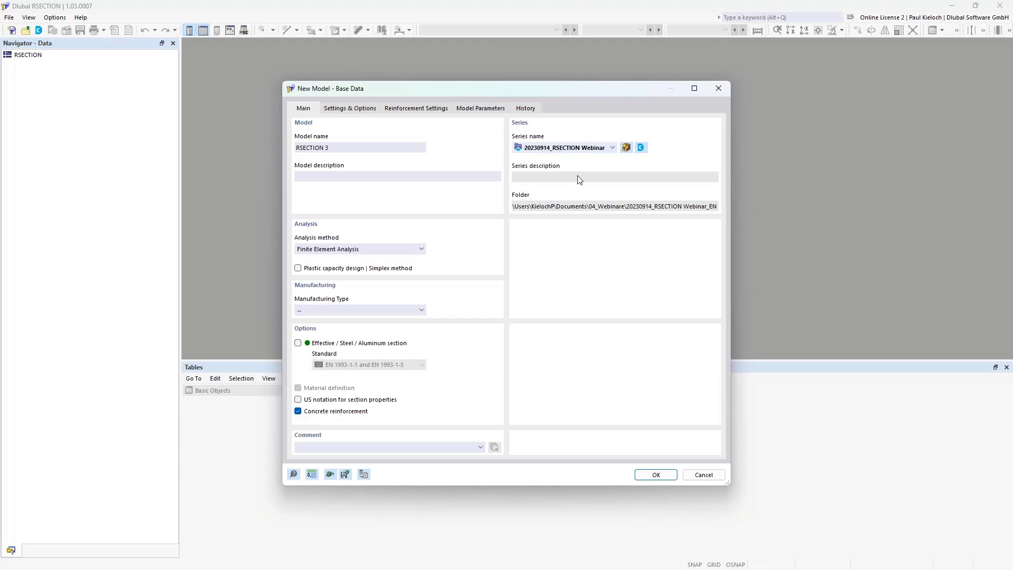
click(669, 474)
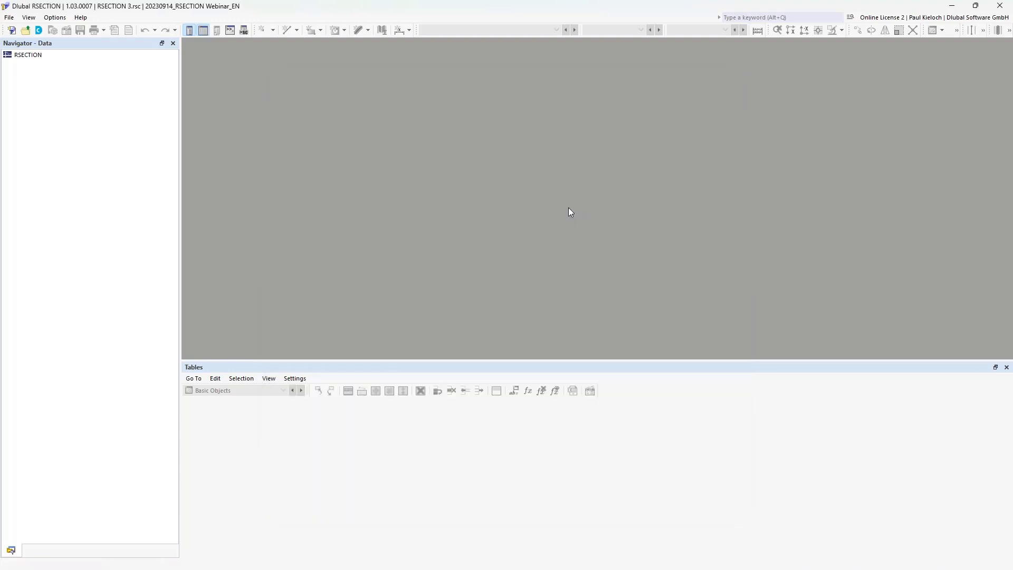
Start a new section and choose the Massive Double T-Section with Chamfered Inner Corners from the section library.
scroll(597, 193, up, 5)
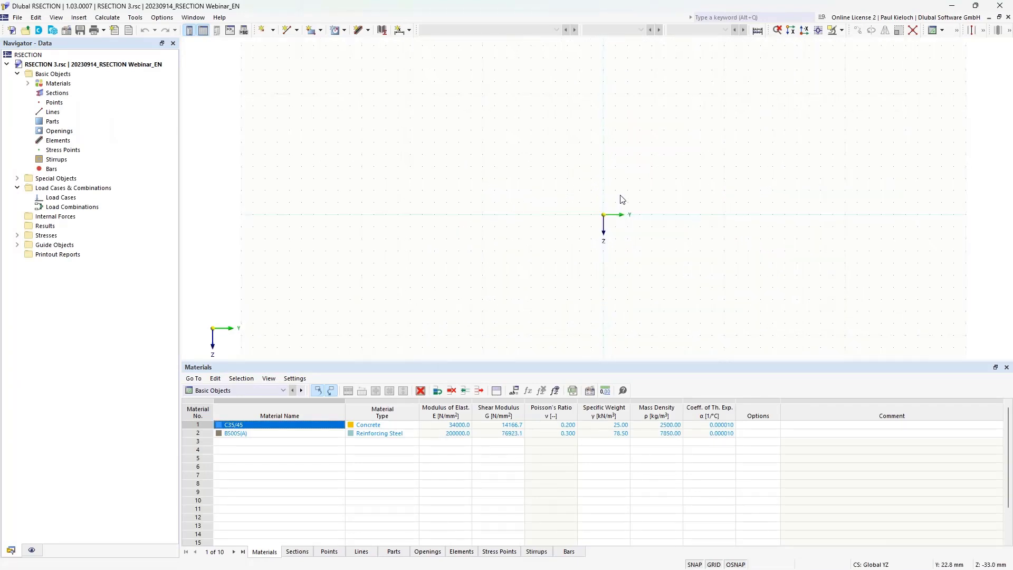
middle_drag(600, 198, 590, 203)
right_click(51, 93)
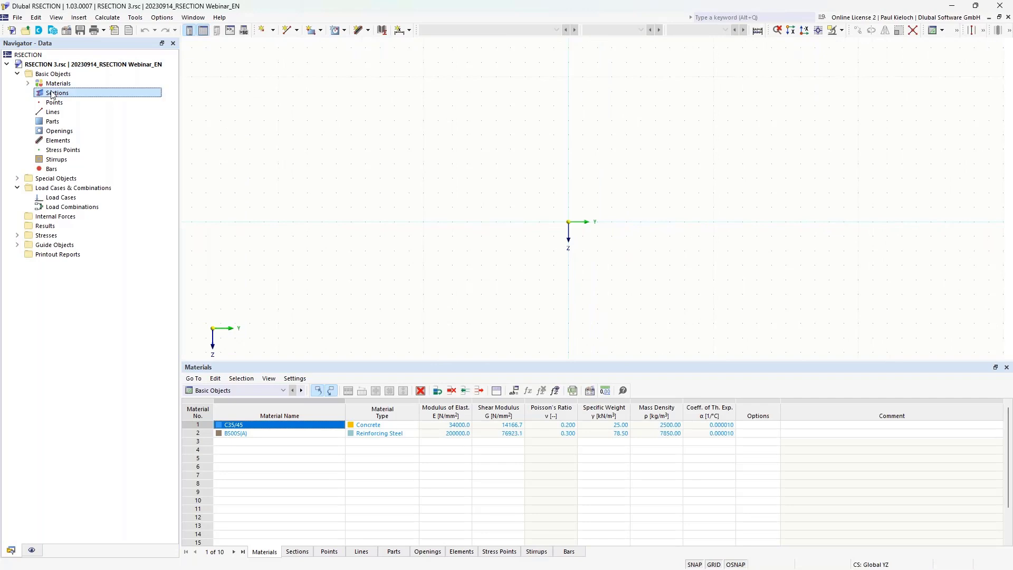
click(128, 112)
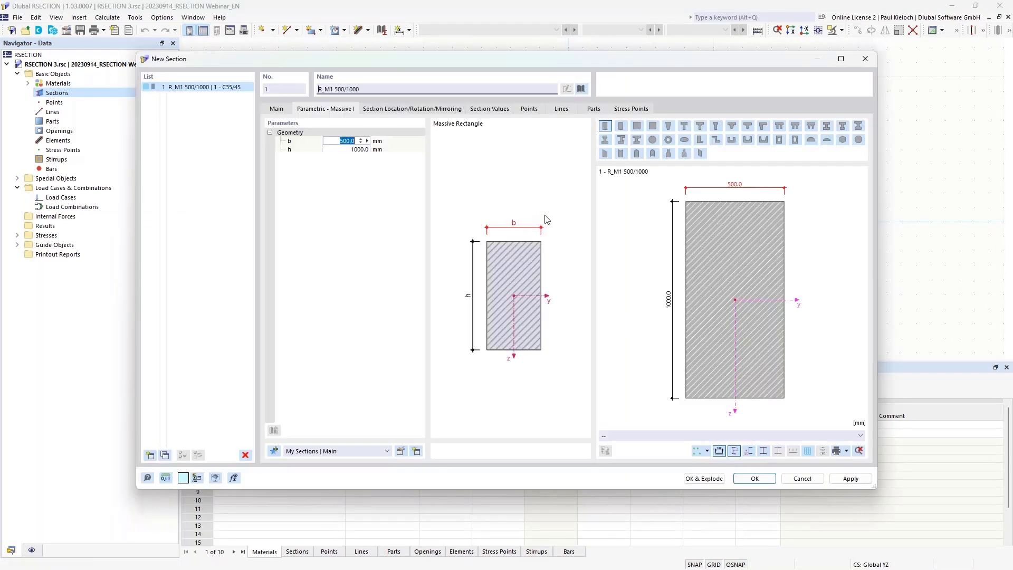
click(581, 89)
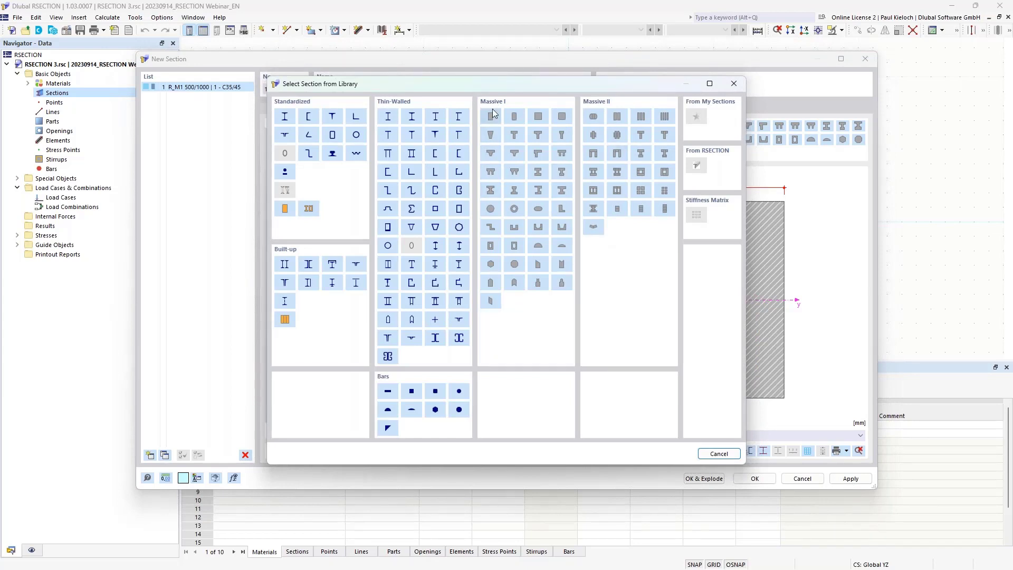
click(490, 172)
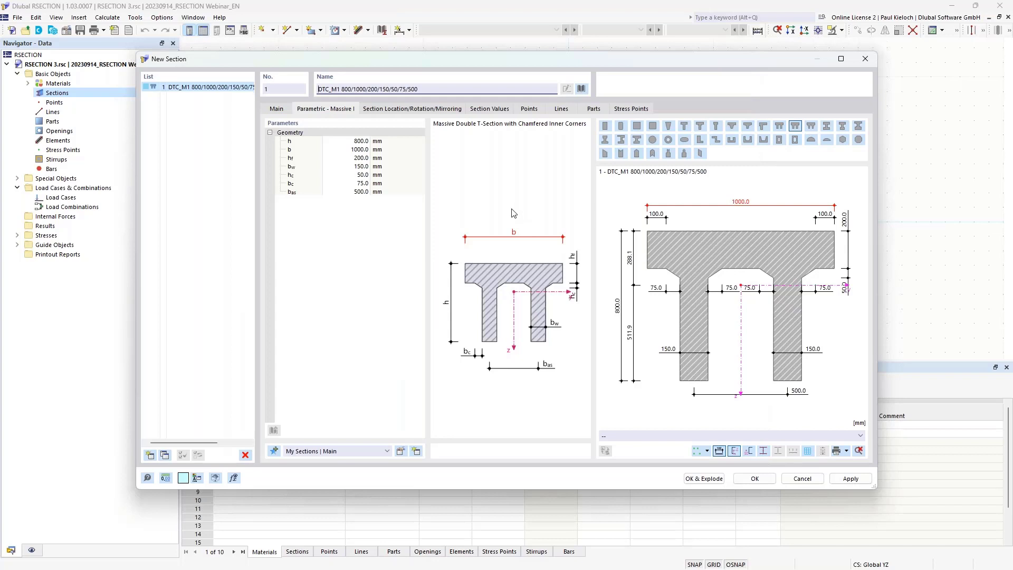
Set the double-T section's parameters to b 1200, bw 200, bc 50 and web spacing 600 mm, and insert it.
click(359, 90)
text(2)
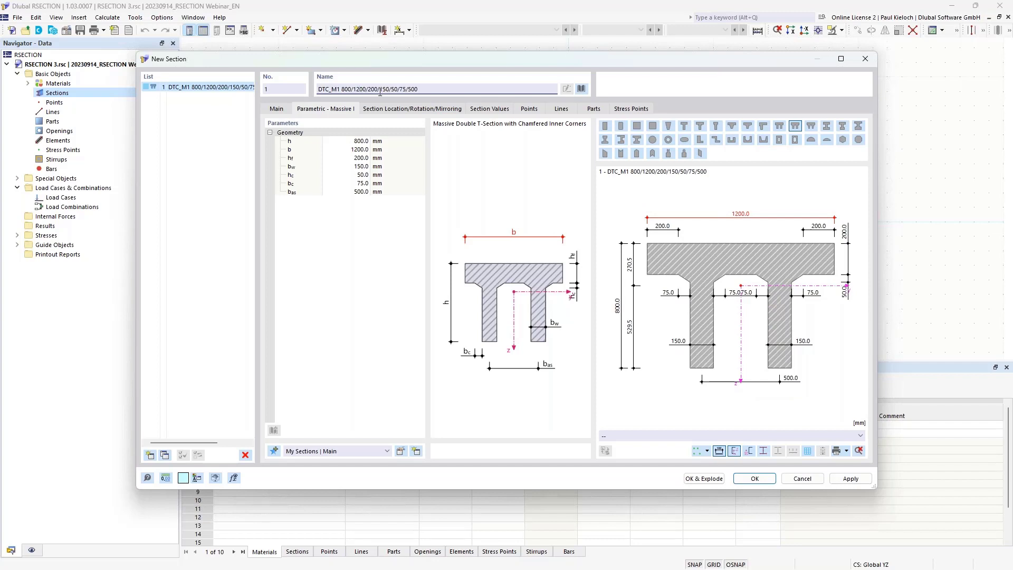
drag(380, 90, 387, 90)
text(20)
drag(399, 90, 406, 90)
text(50)
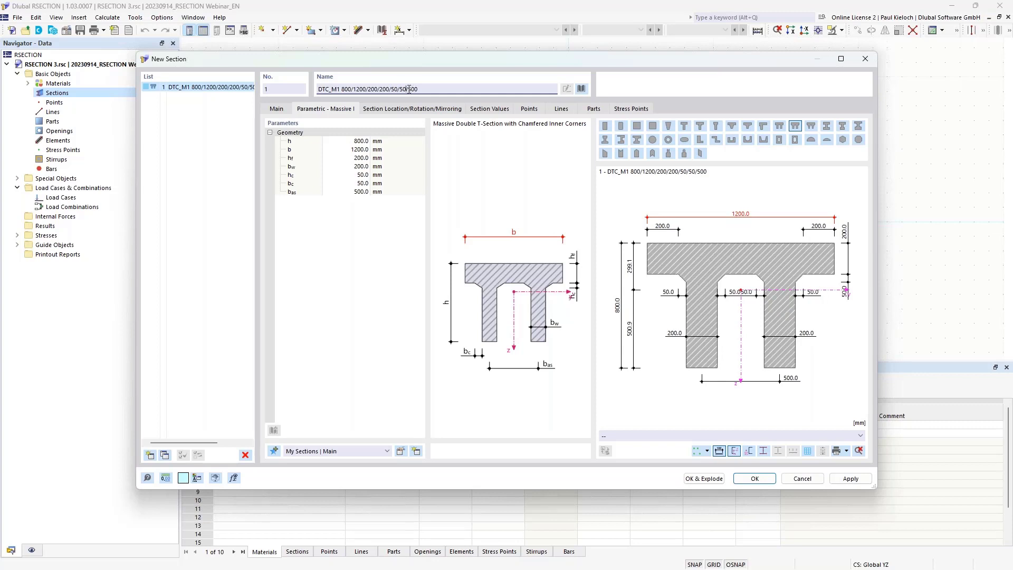
drag(407, 89, 463, 92)
text(600)
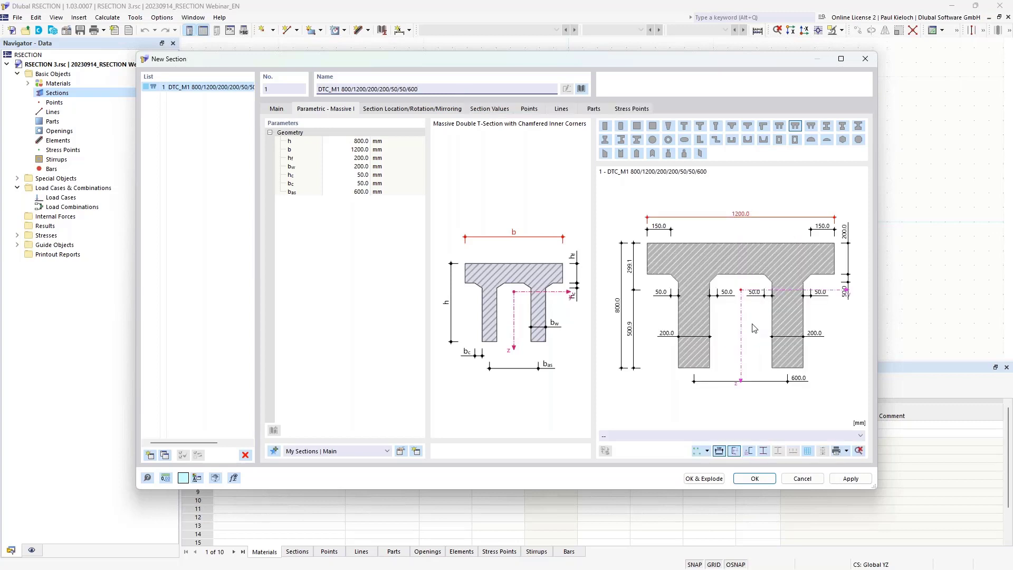
click(760, 483)
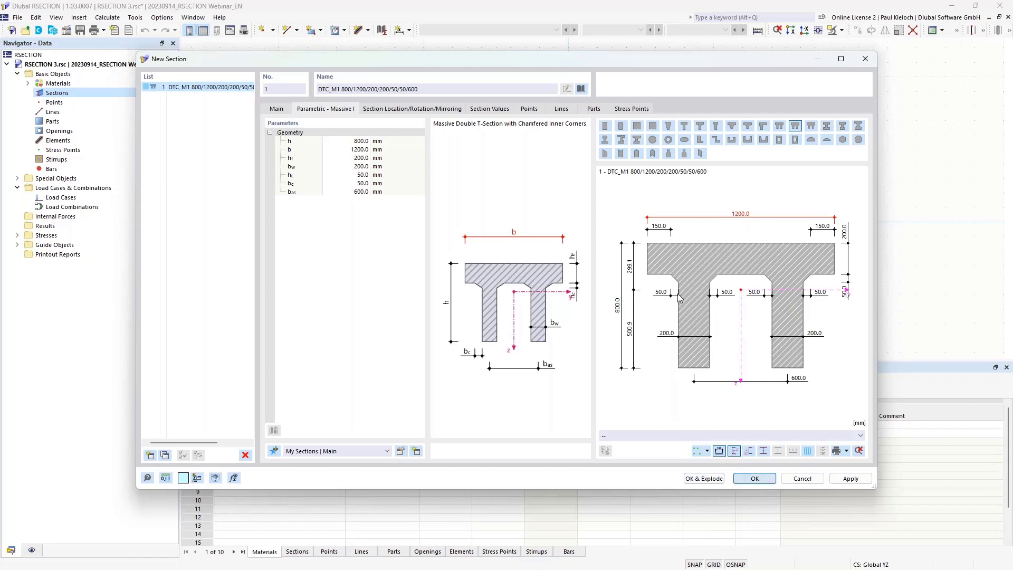
Start a new stirrup in B500S(A) reinforcing steel and set its stirrup diameter to 10 mm.
scroll(567, 240, down, 2)
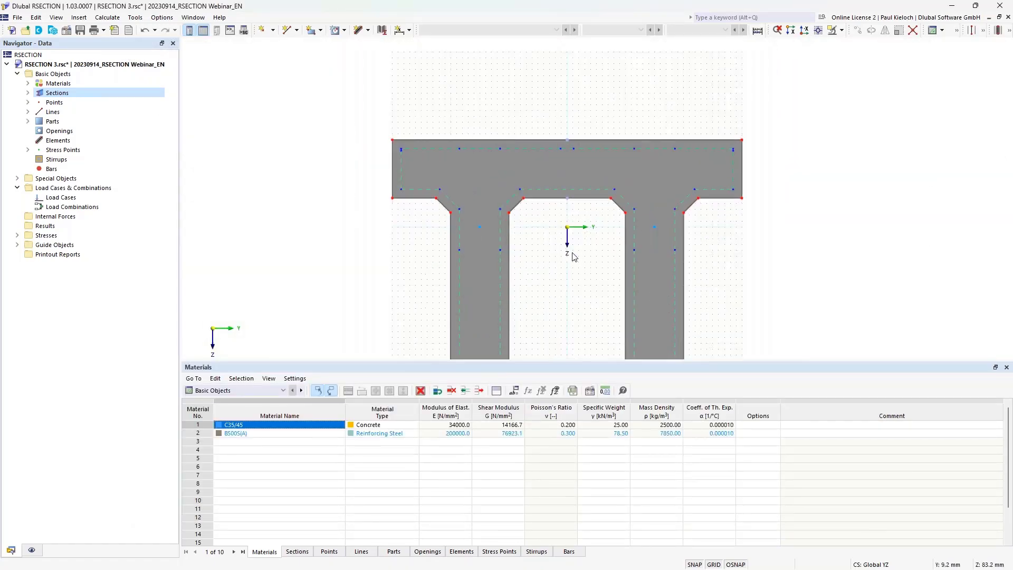
middle_drag(572, 255, 553, 236)
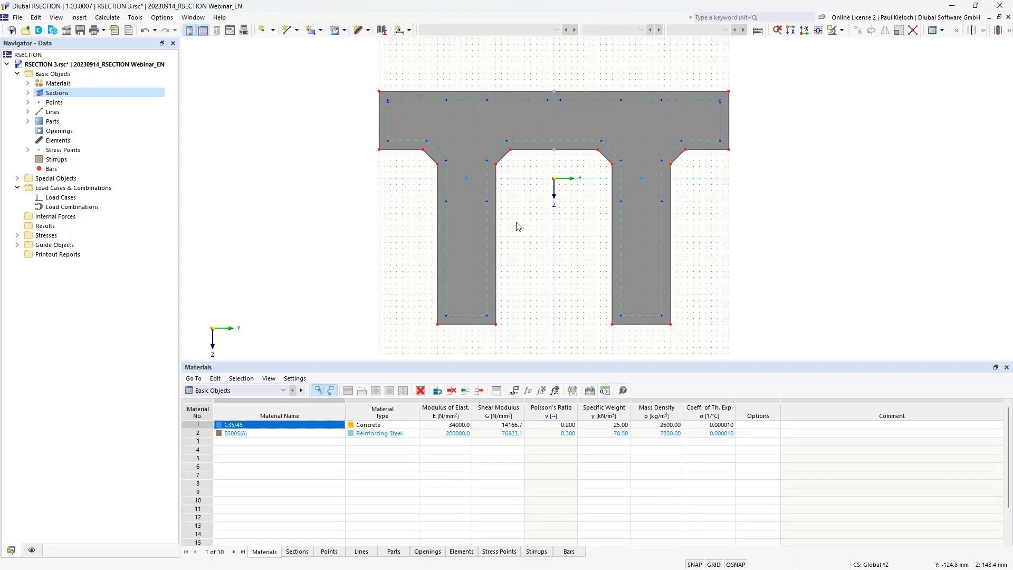
click(28, 83)
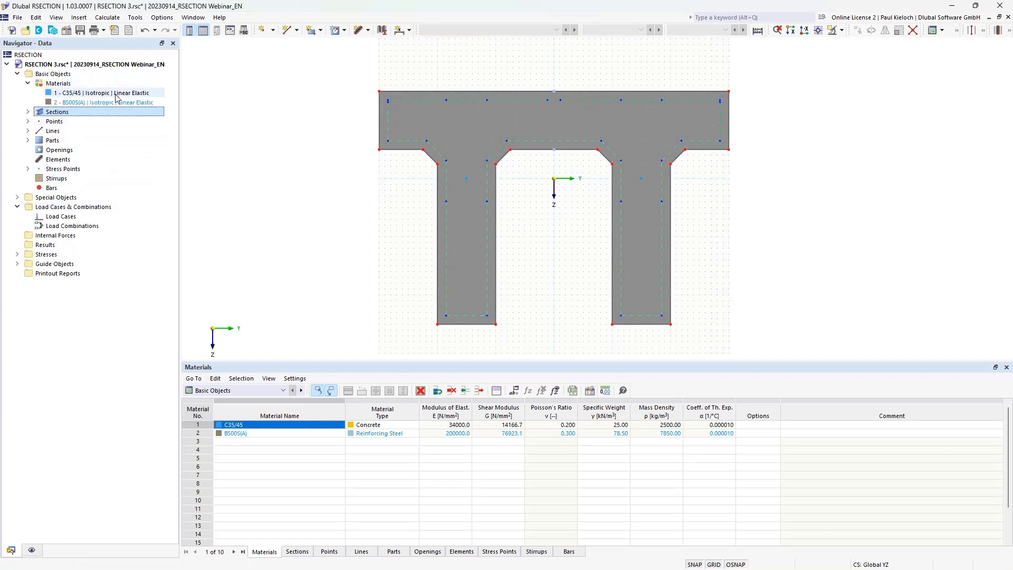
click(159, 103)
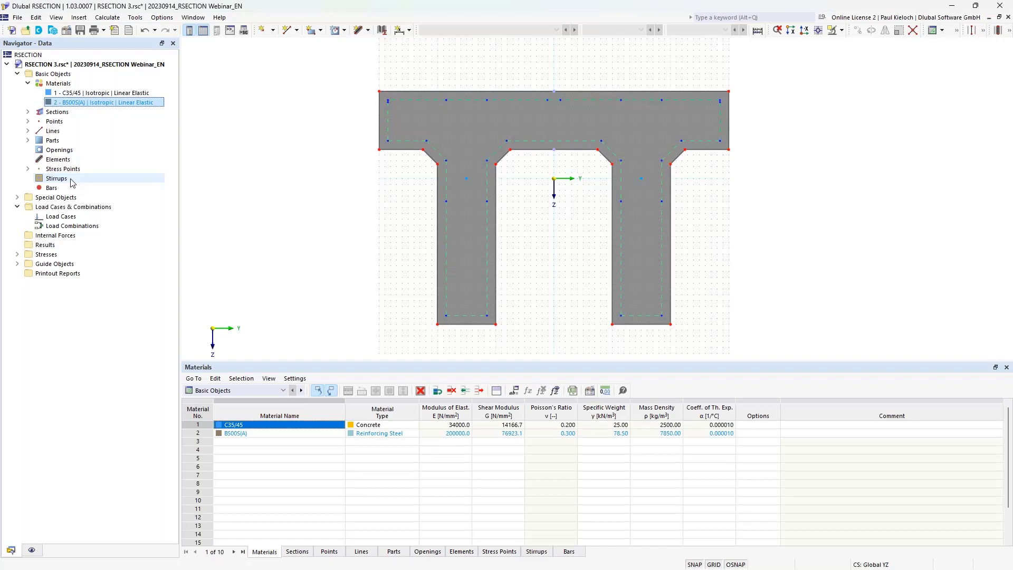
right_click(72, 179)
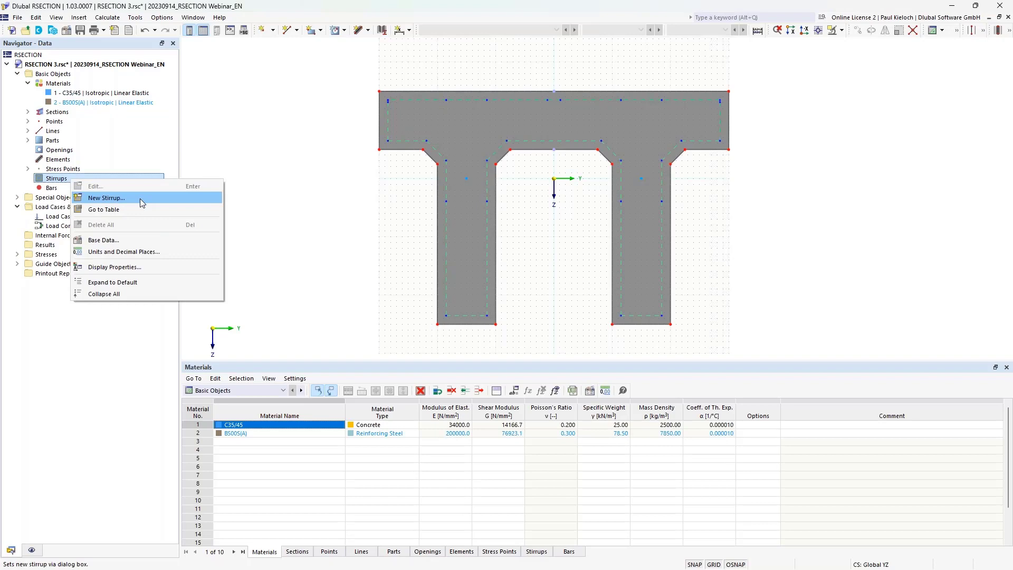
click(131, 197)
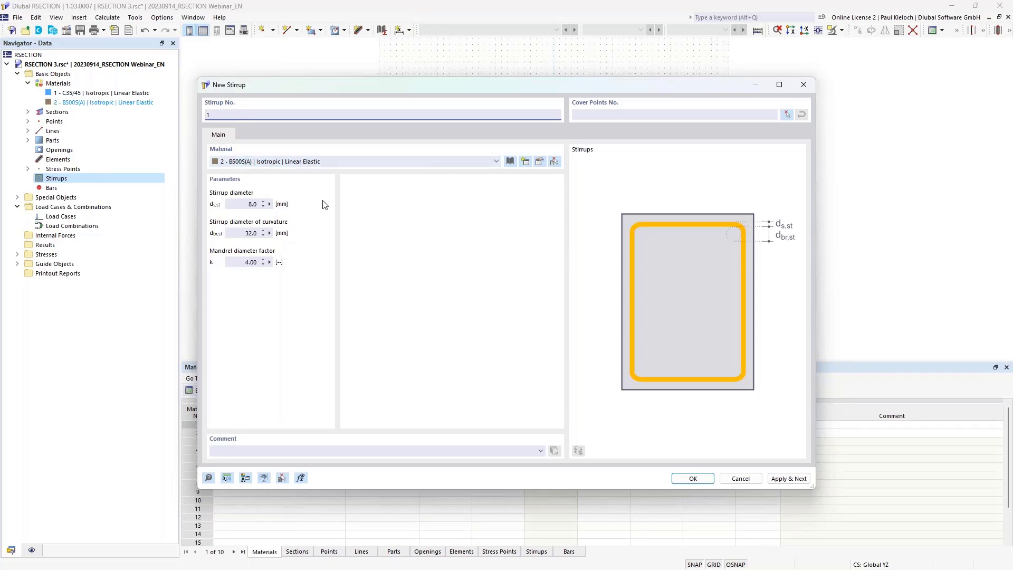
click(250, 205)
text(10)
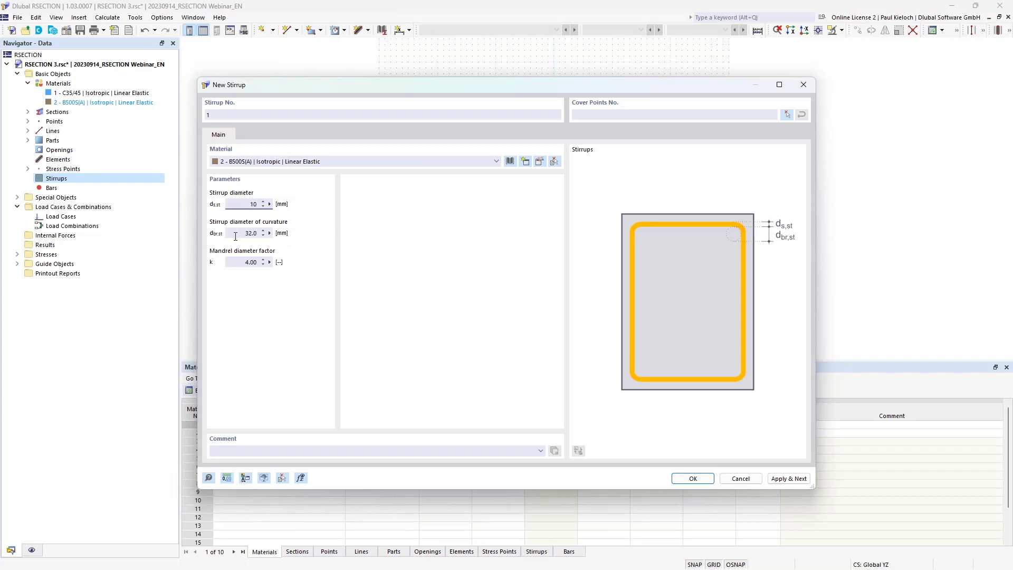
key(Tab)
Define the flange stirrup through cover points 514, 507, 505, 516 and back to 514, and create it.
click(788, 114)
scroll(615, 121, up, 2)
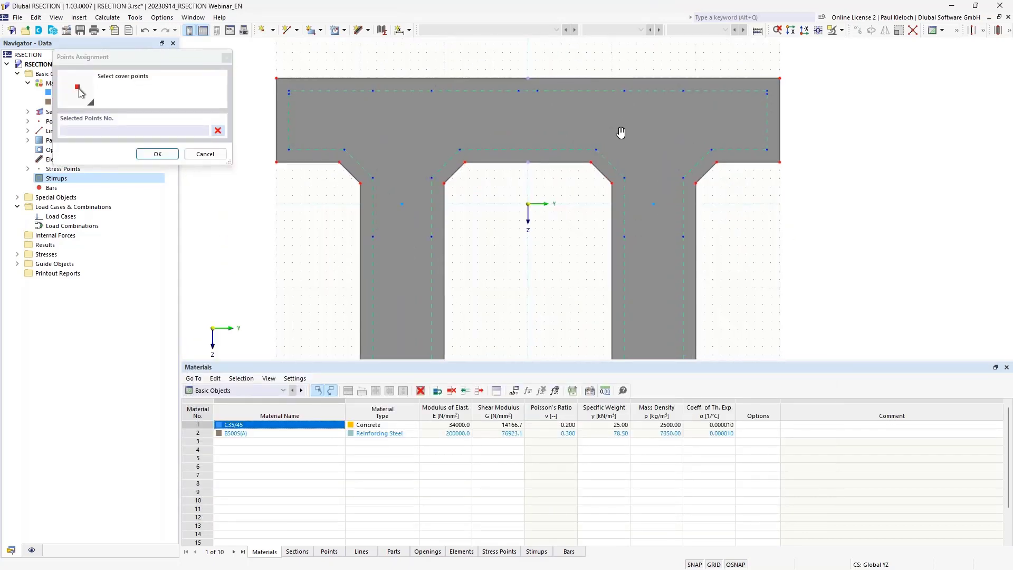
middle_drag(620, 132, 628, 149)
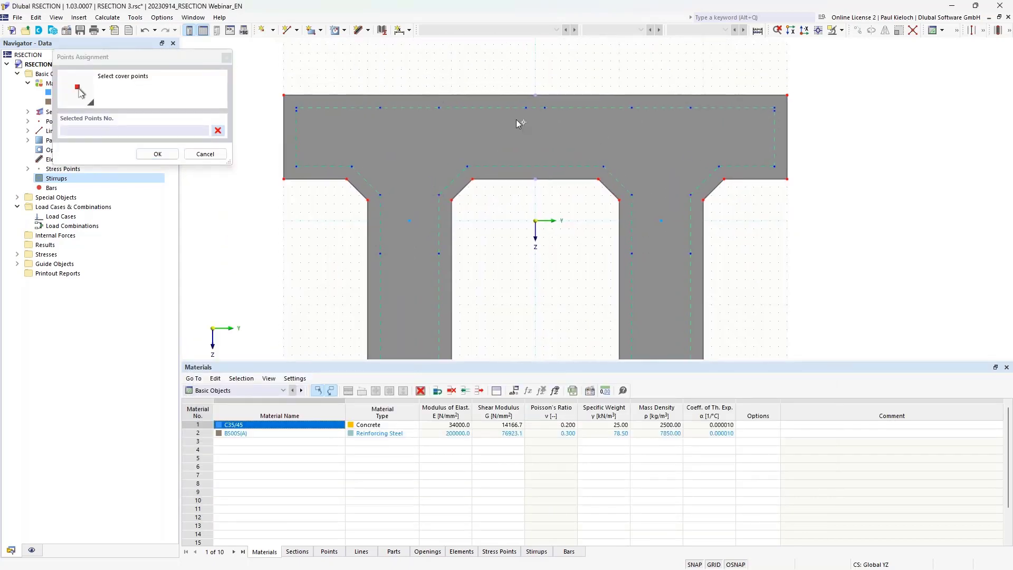
click(297, 107)
click(775, 107)
click(774, 166)
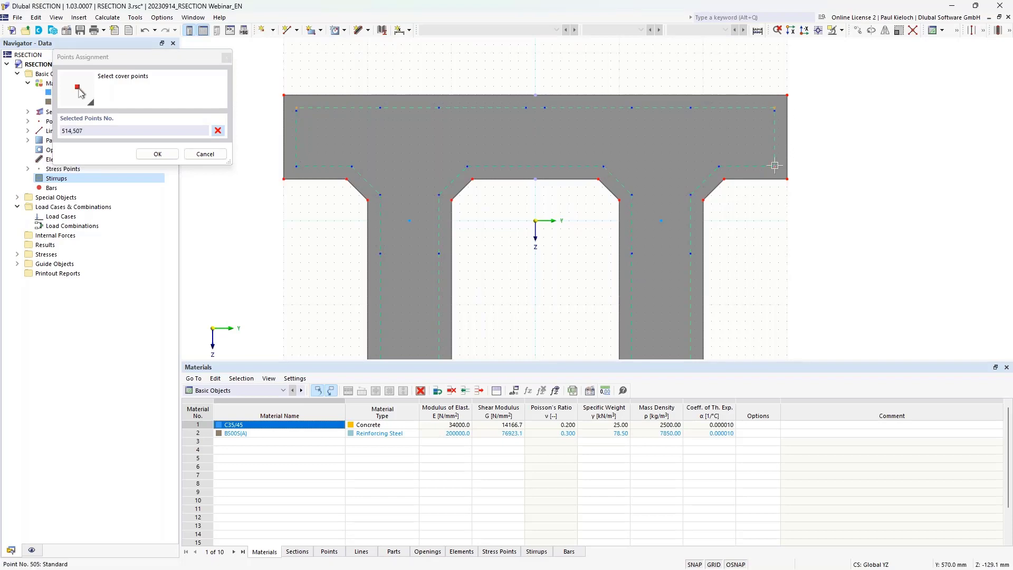
click(296, 166)
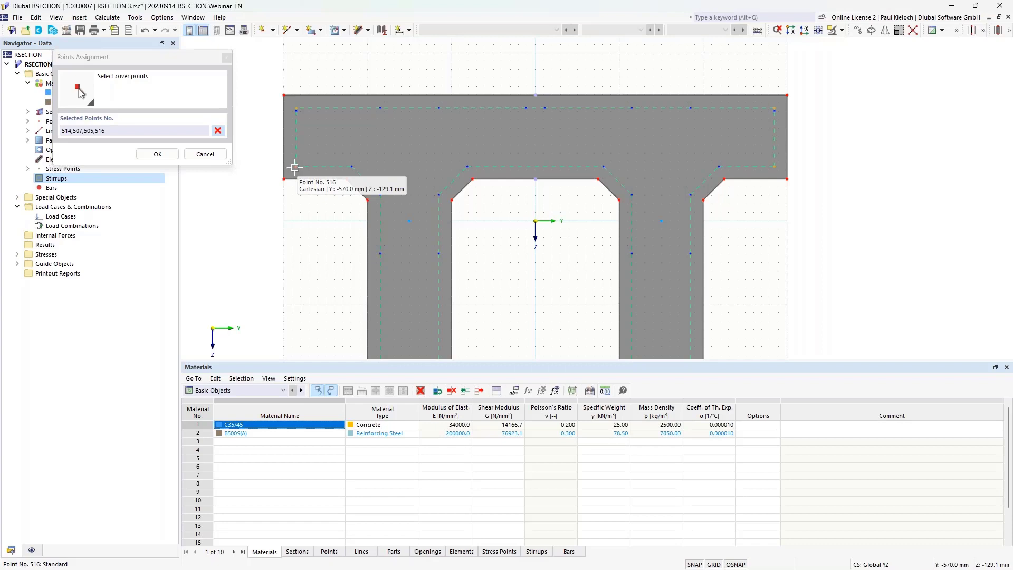
click(297, 110)
click(163, 158)
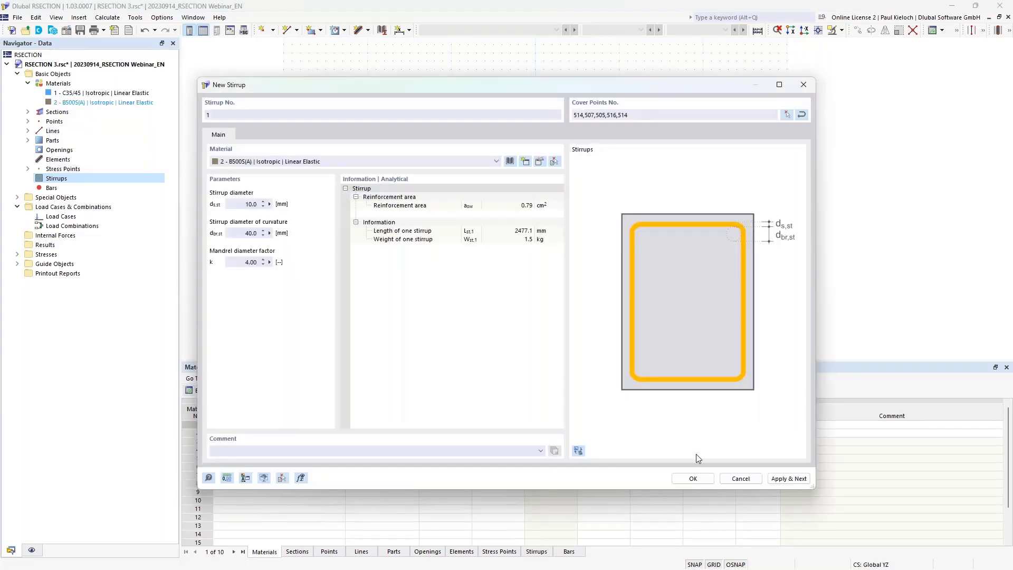
click(704, 479)
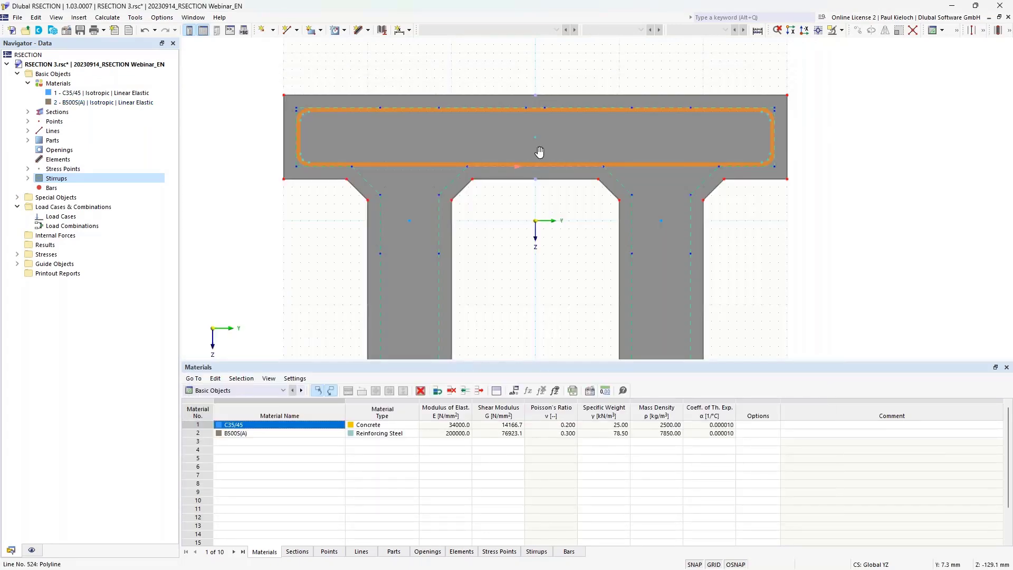
Create a second stirrup around the left web through cover points 513, 512, 521, 520 and back to 513.
middle_drag(540, 152, 535, 77)
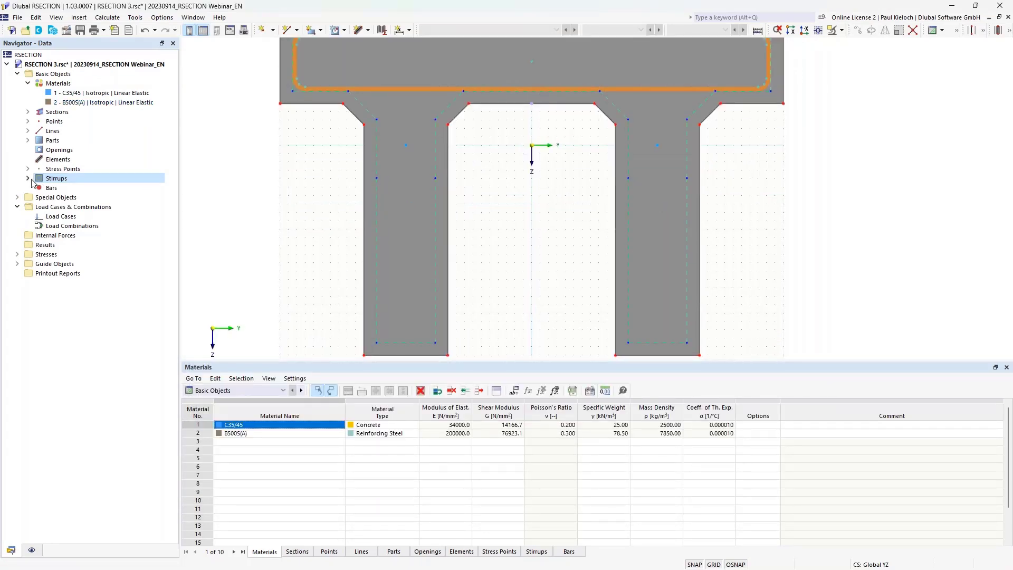
click(29, 178)
scroll(342, 164, down, 1)
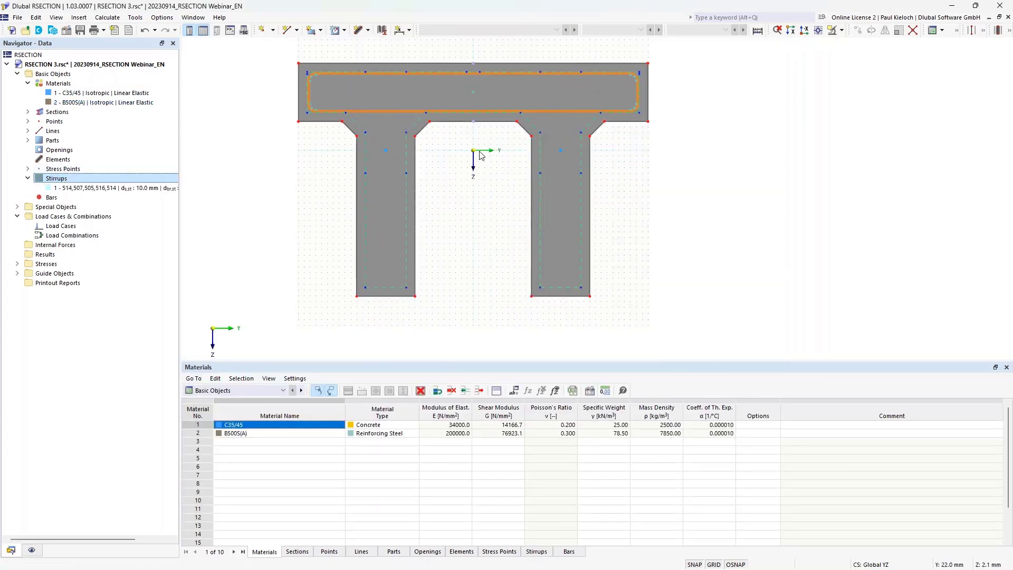
right_click(105, 180)
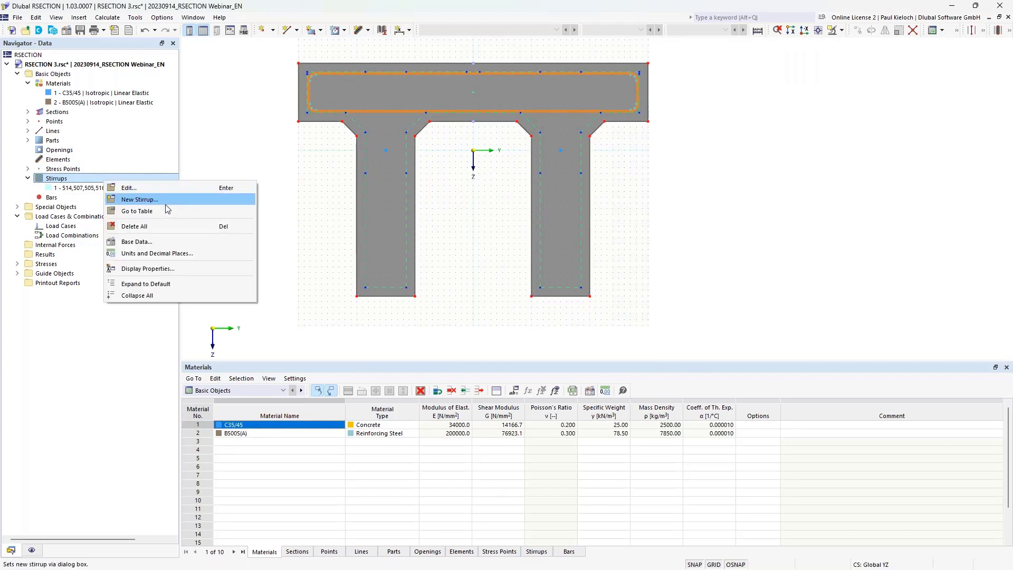
click(167, 200)
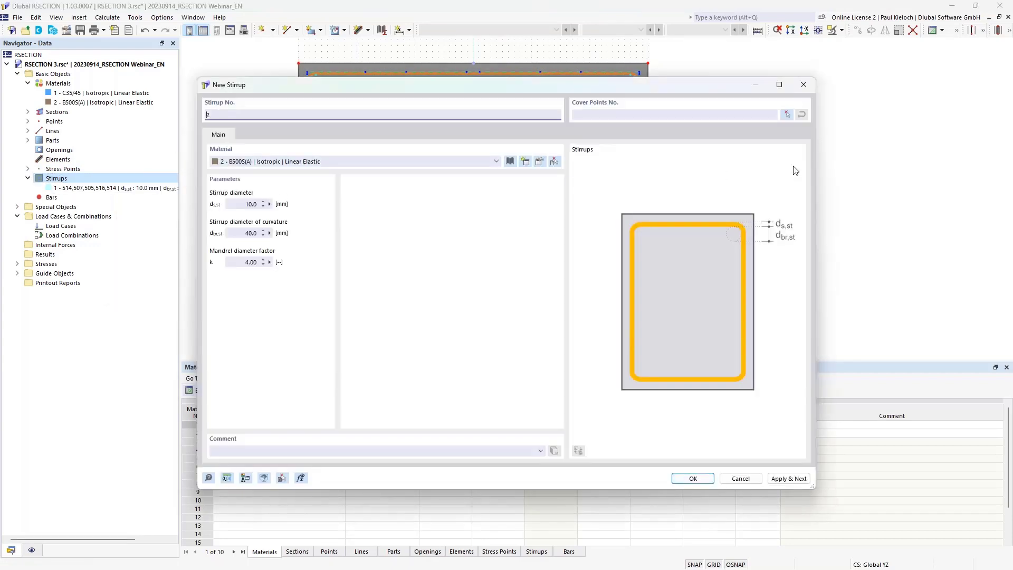
click(787, 115)
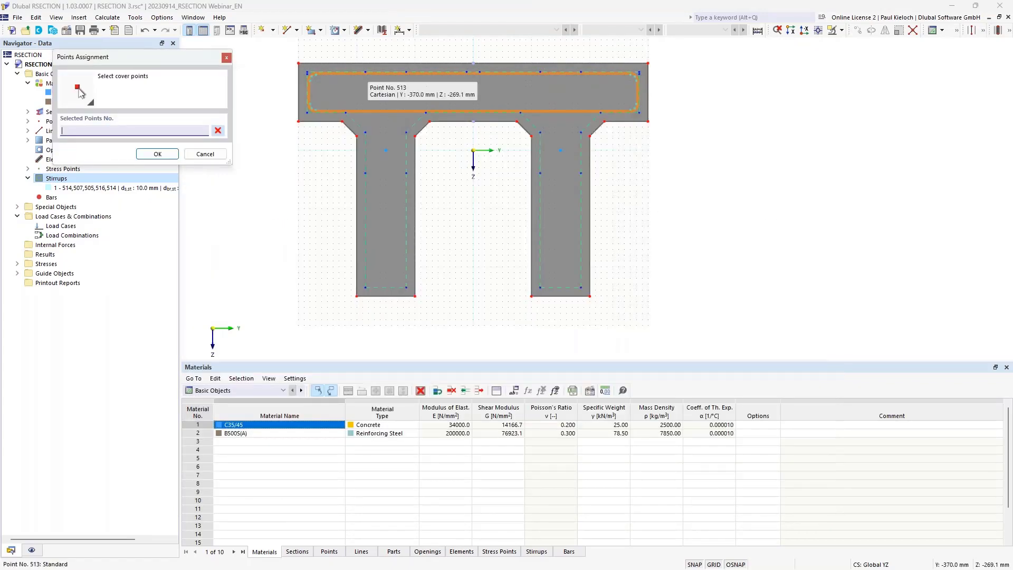
click(406, 72)
click(406, 288)
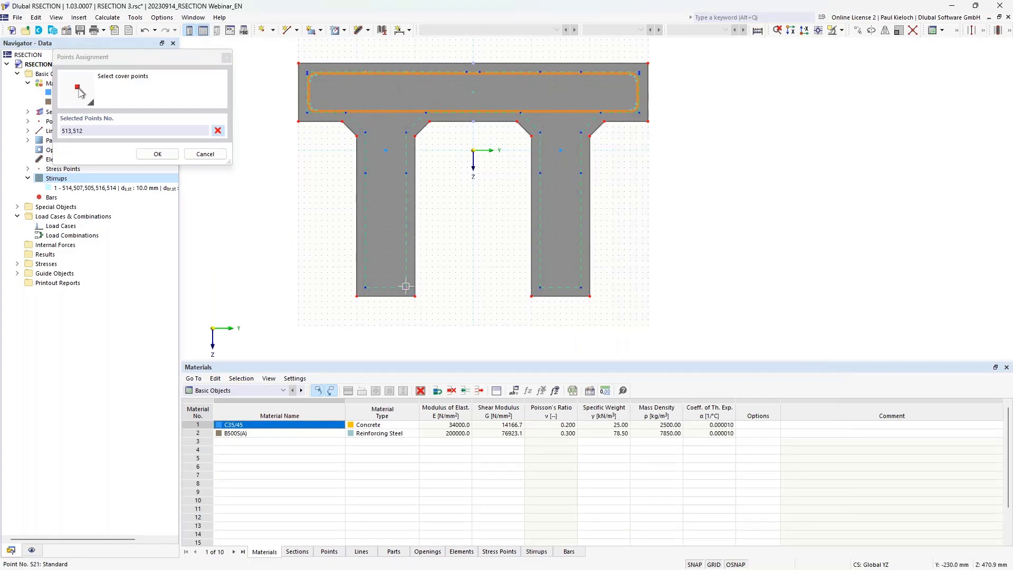
click(366, 288)
click(366, 132)
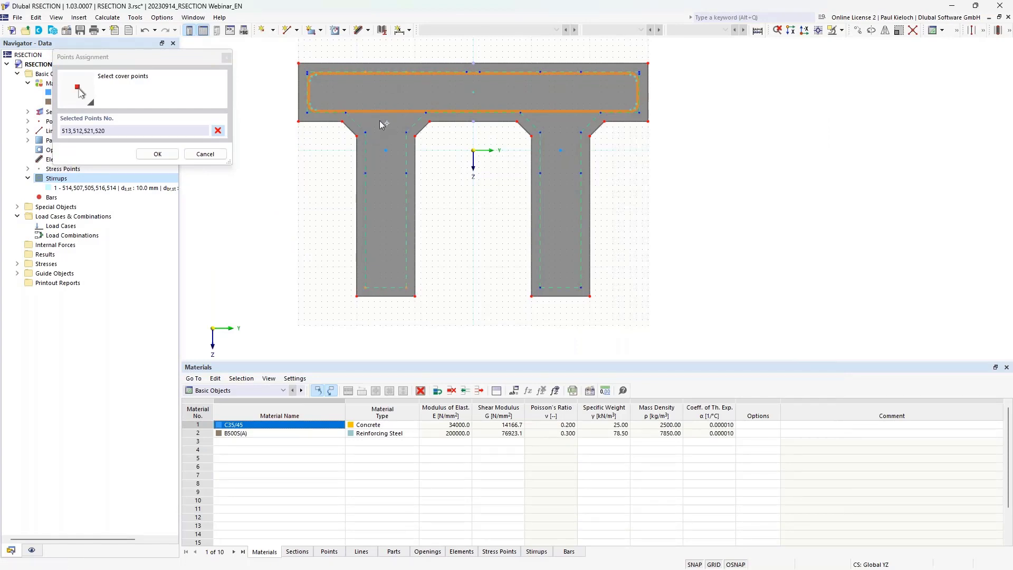
click(365, 73)
click(157, 154)
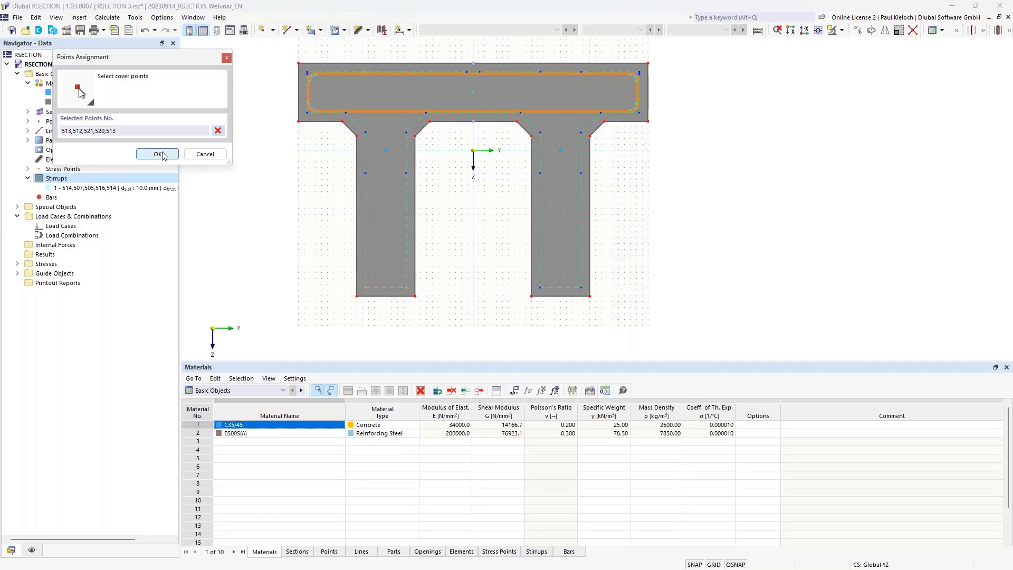
click(700, 480)
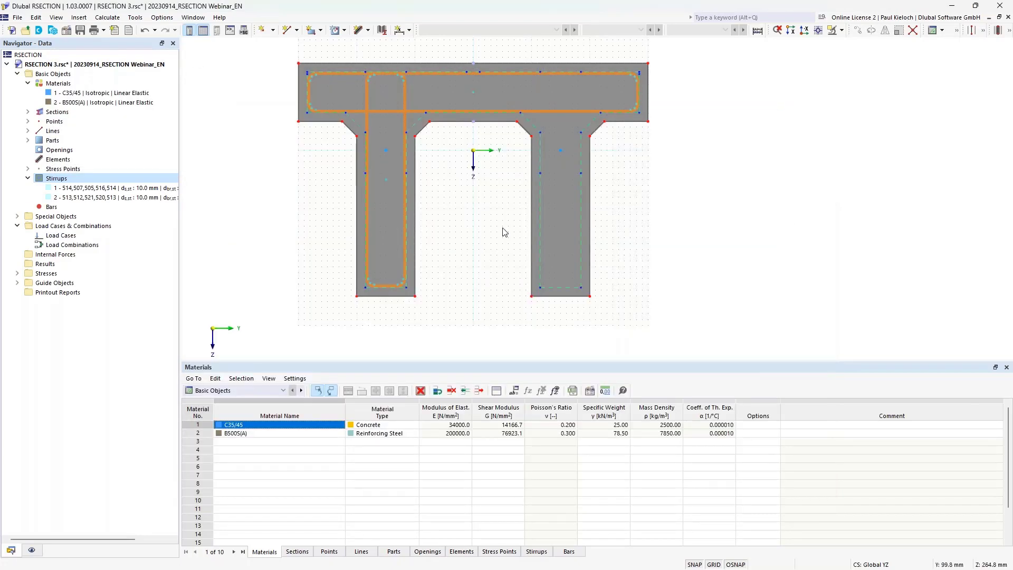
Create a third stirrup around the right web through cover points 509, 508, 501, 528 and back to 509, and save the model.
right_click(110, 179)
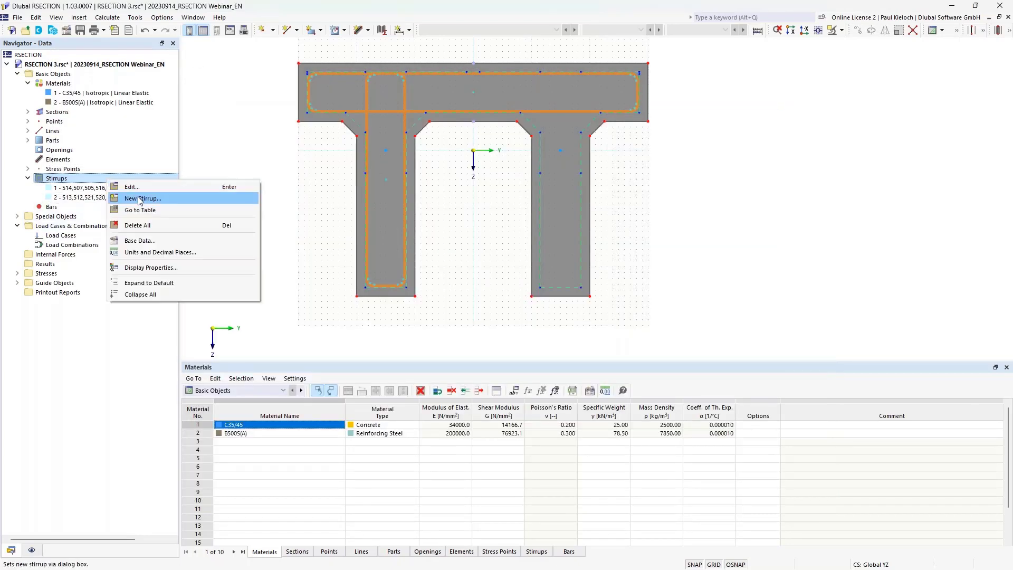
click(132, 196)
click(788, 115)
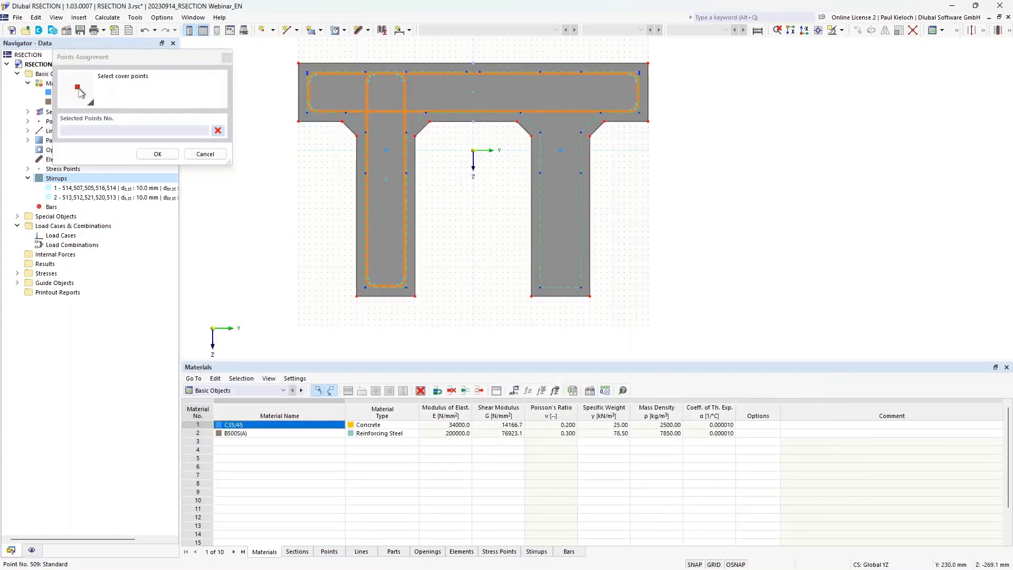
click(540, 72)
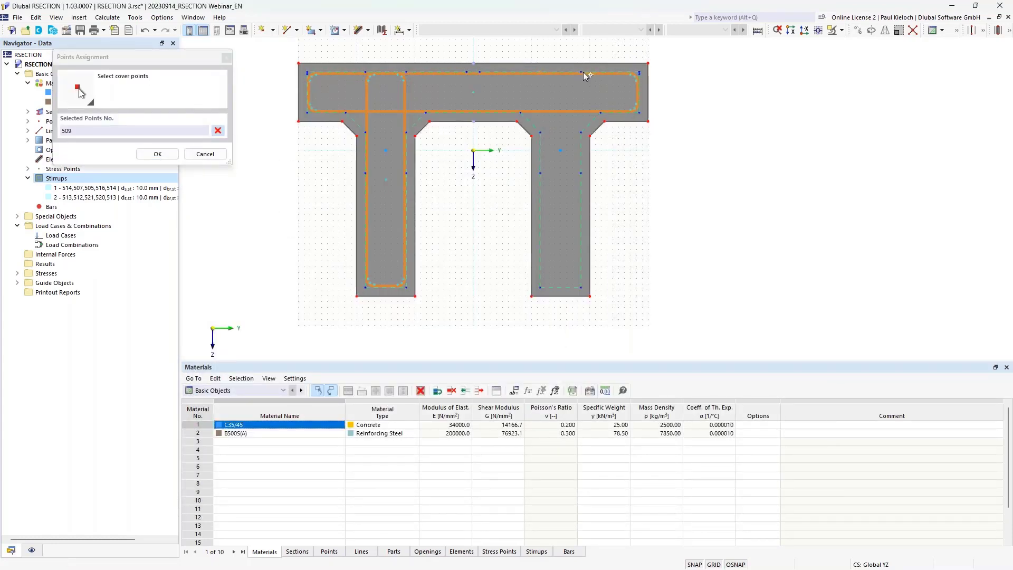
click(582, 72)
click(581, 288)
click(540, 287)
click(541, 73)
click(157, 153)
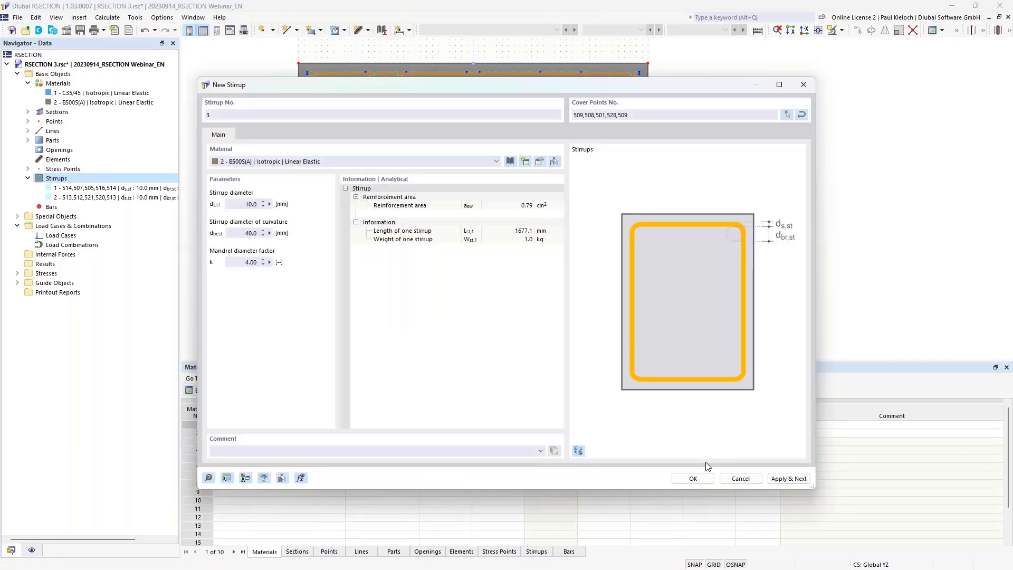
click(705, 478)
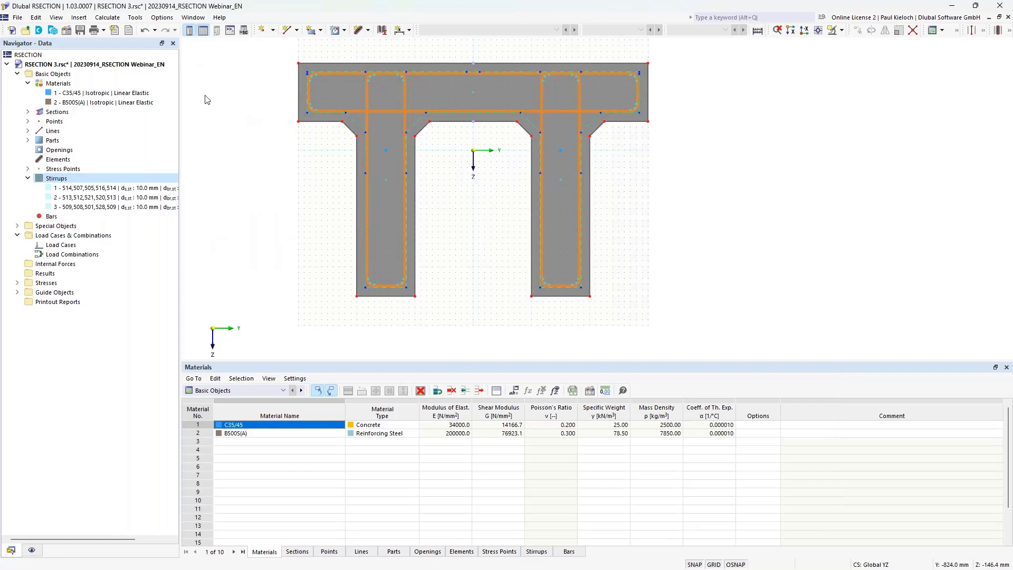
click(81, 30)
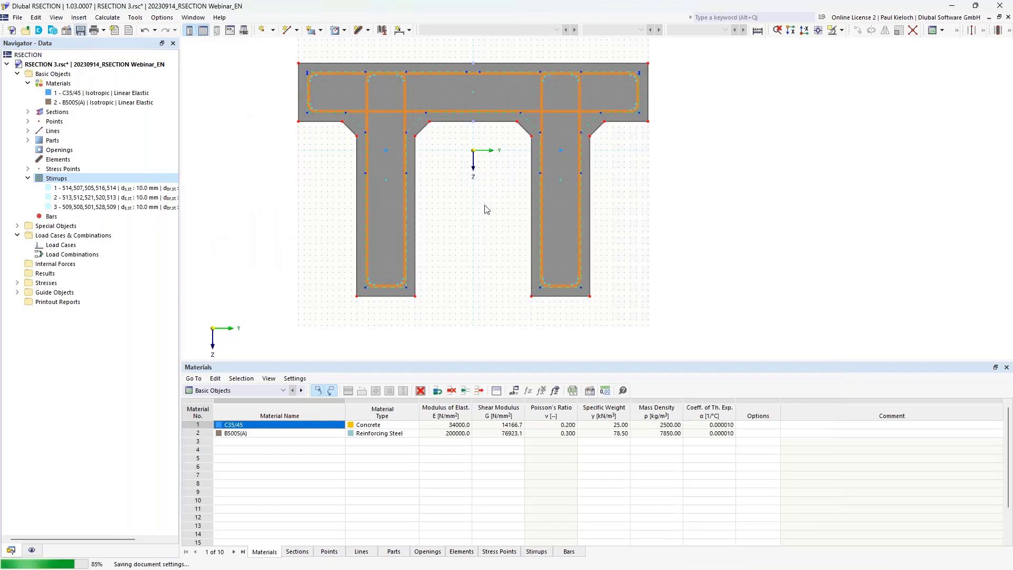
Start a new reinforcement bar with the definition type Single | Point.
middle_drag(476, 195, 540, 213)
scroll(495, 213, up, 1)
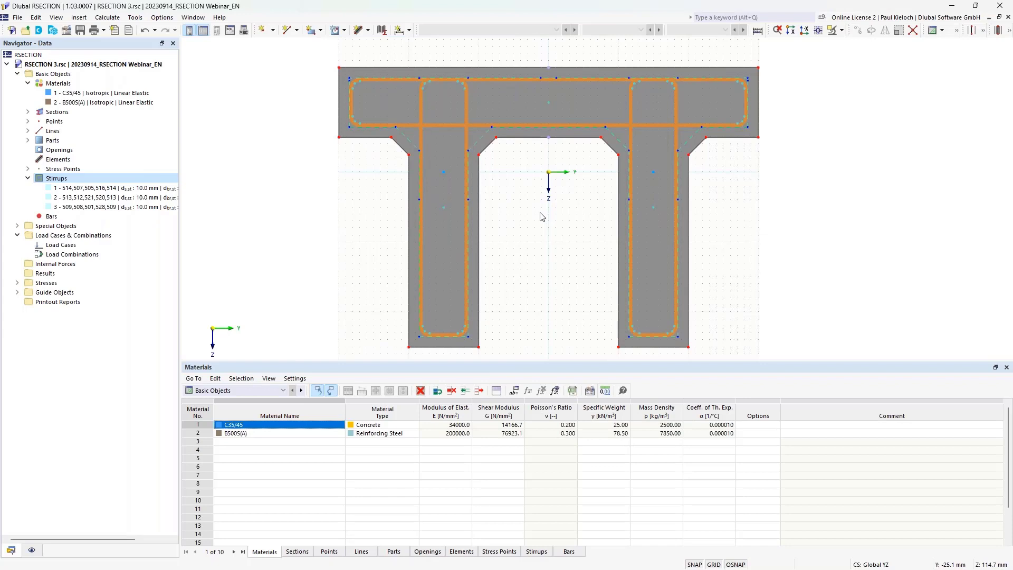
click(56, 217)
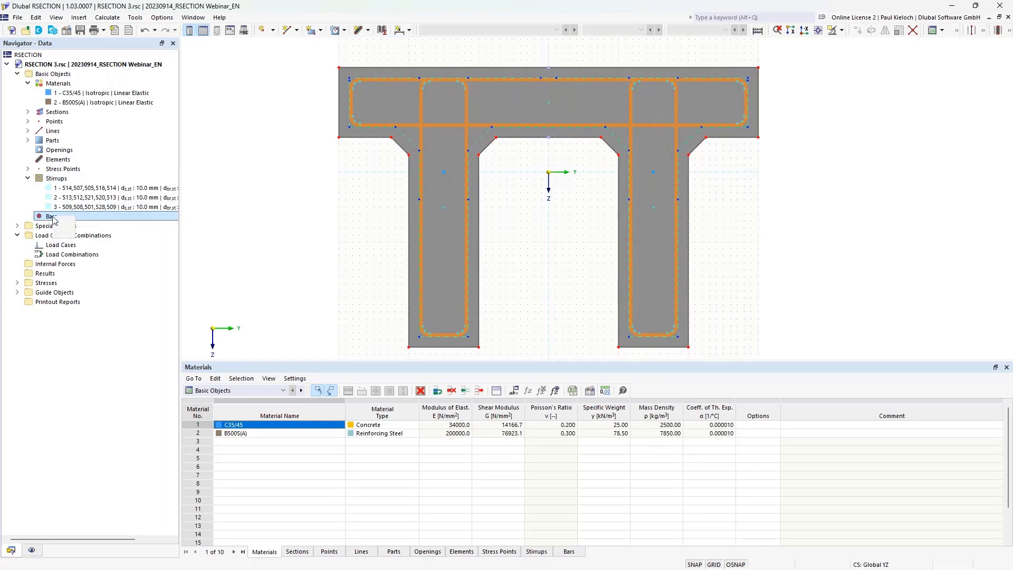
right_click(53, 217)
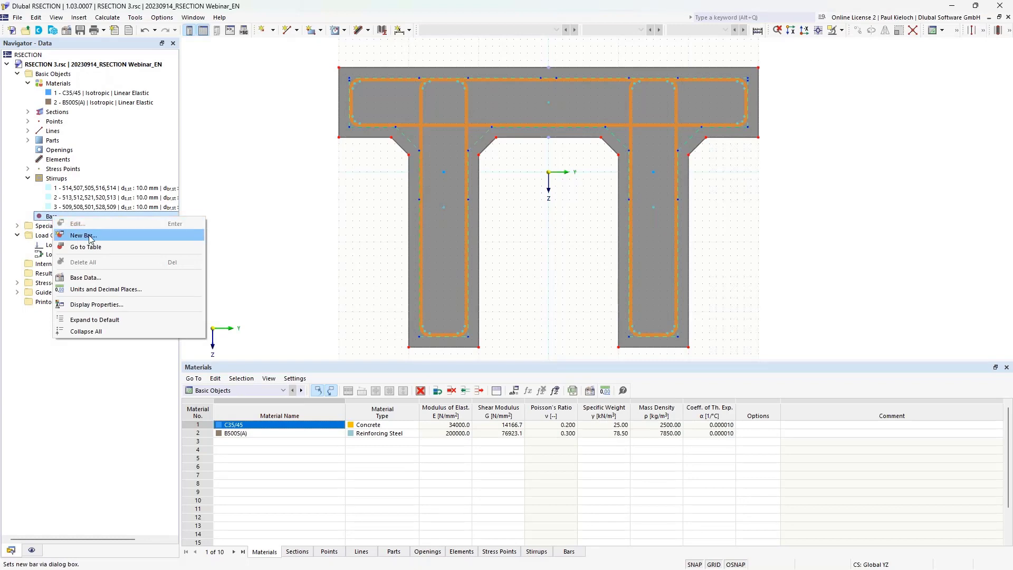
click(91, 237)
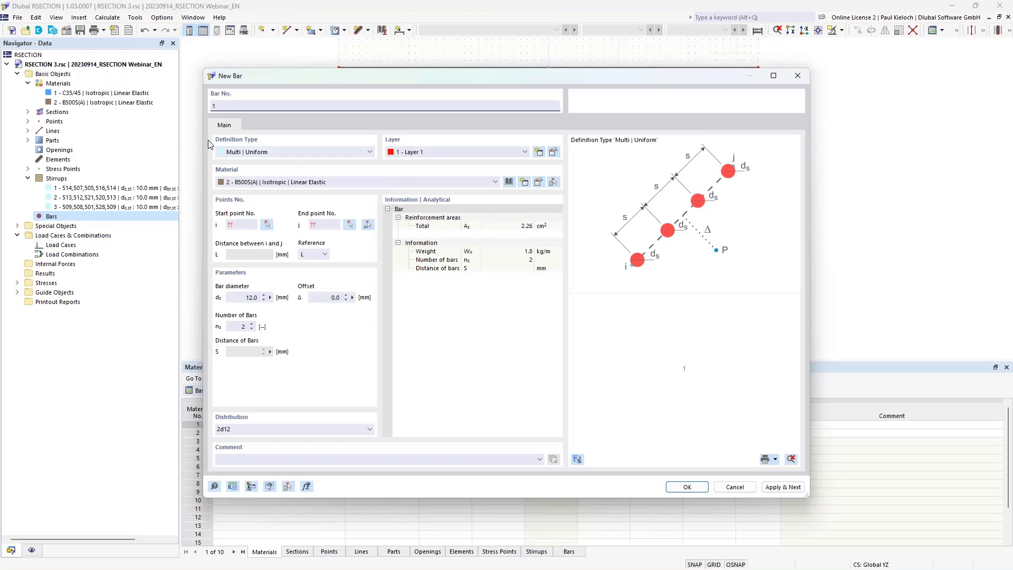
click(302, 152)
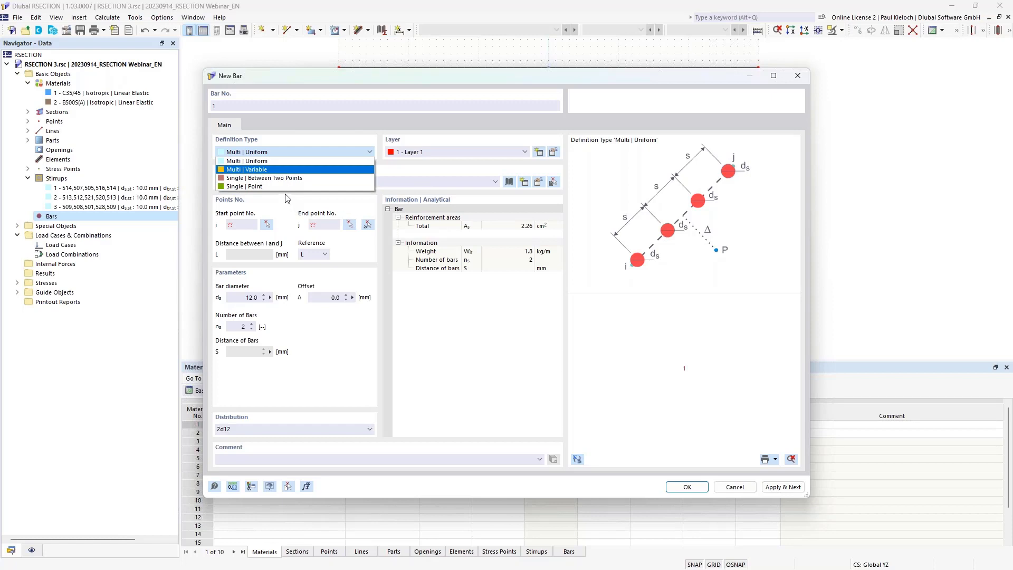
click(259, 188)
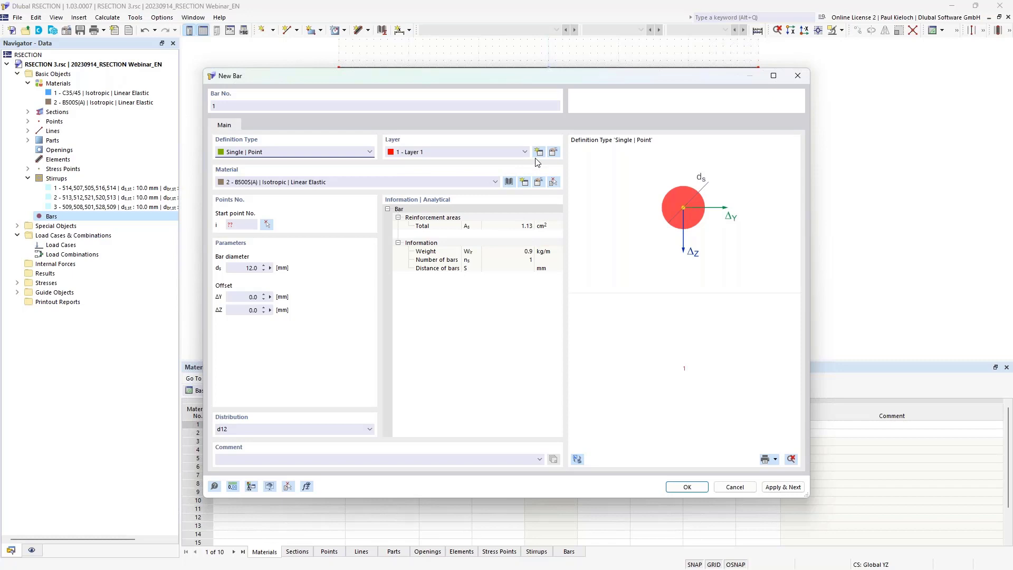
Rename the bar's reinforcement layer 1 to "top" and add a second layer named "bottom".
click(553, 152)
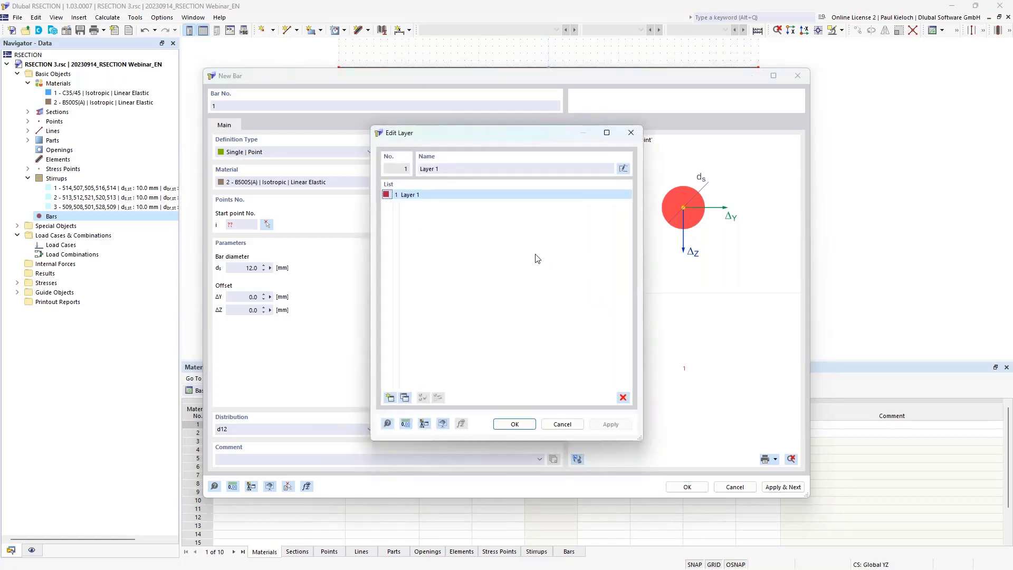
click(454, 168)
drag(453, 169, 420, 169)
text(top)
click(390, 398)
drag(449, 169, 421, 169)
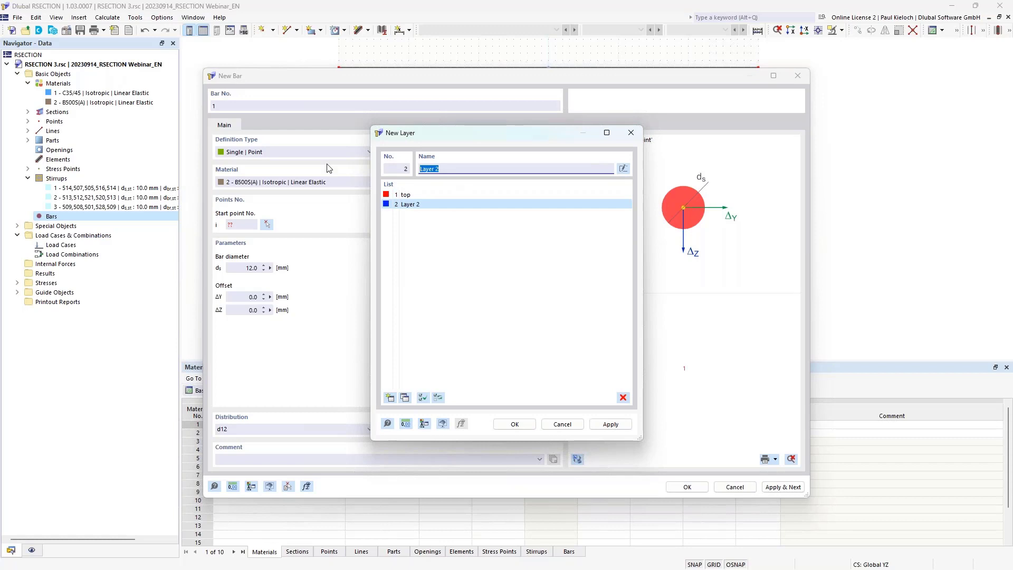
text(bottom)
Add a third layer named "bottom - additional" and a fourth named "on sides", and accept the layer list.
click(389, 398)
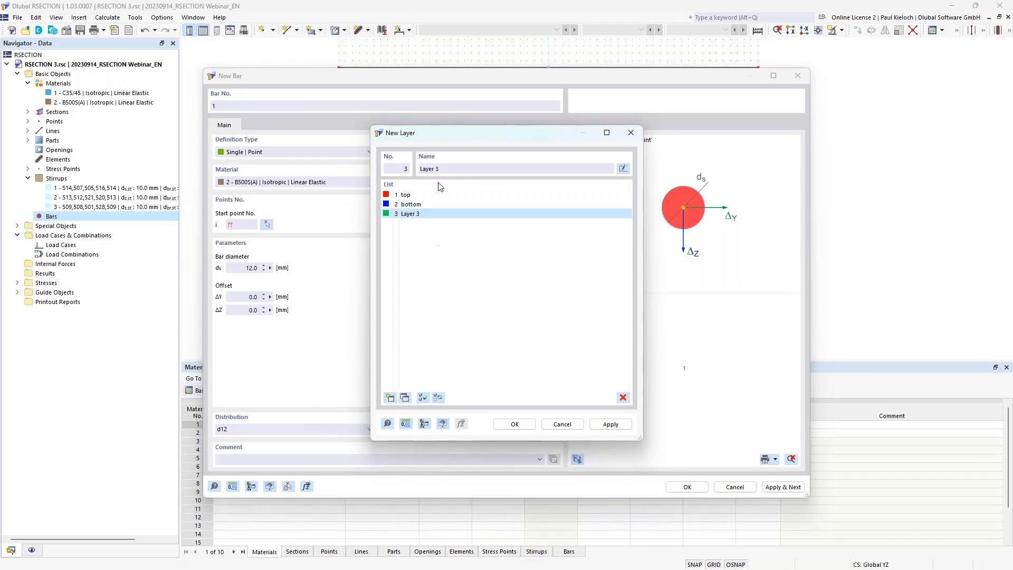
drag(449, 169, 420, 169)
text(bottom - additional)
click(390, 398)
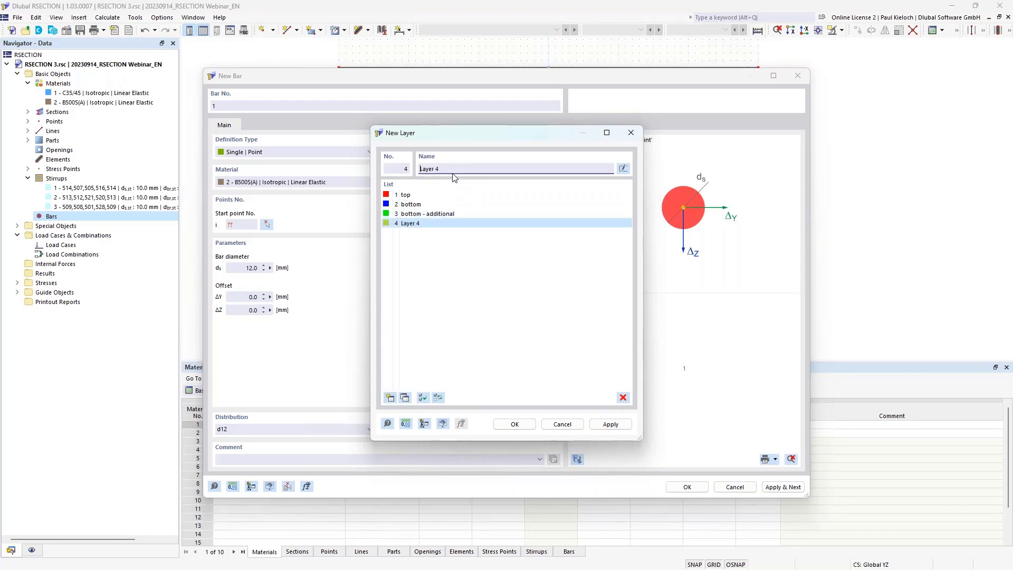
drag(455, 169, 369, 160)
text(on sides)
click(514, 424)
Assign the new bar to layer 1 - top and choose point 532, at the flange stirrup's upper-left corner, as its start point.
click(443, 153)
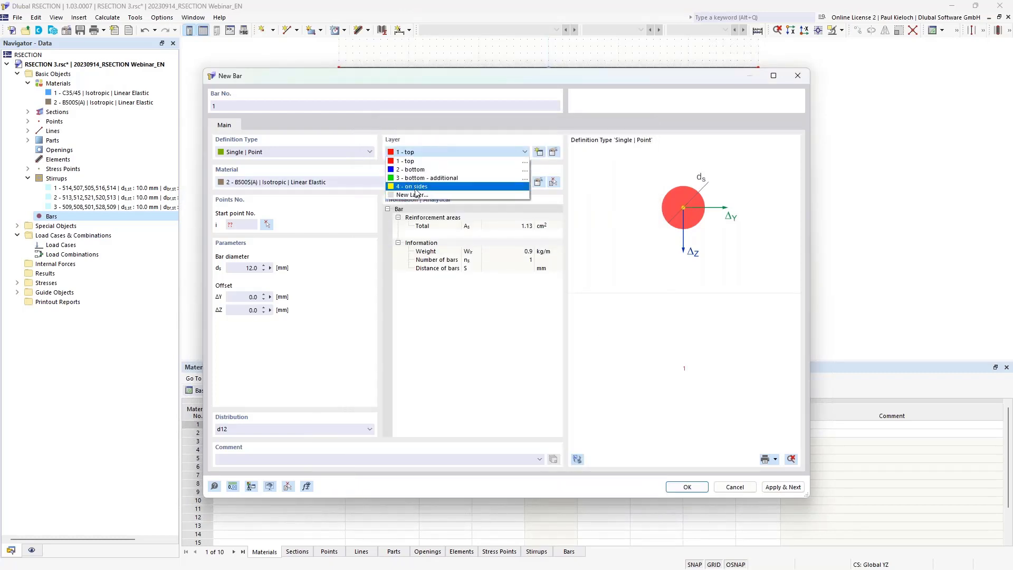
click(412, 160)
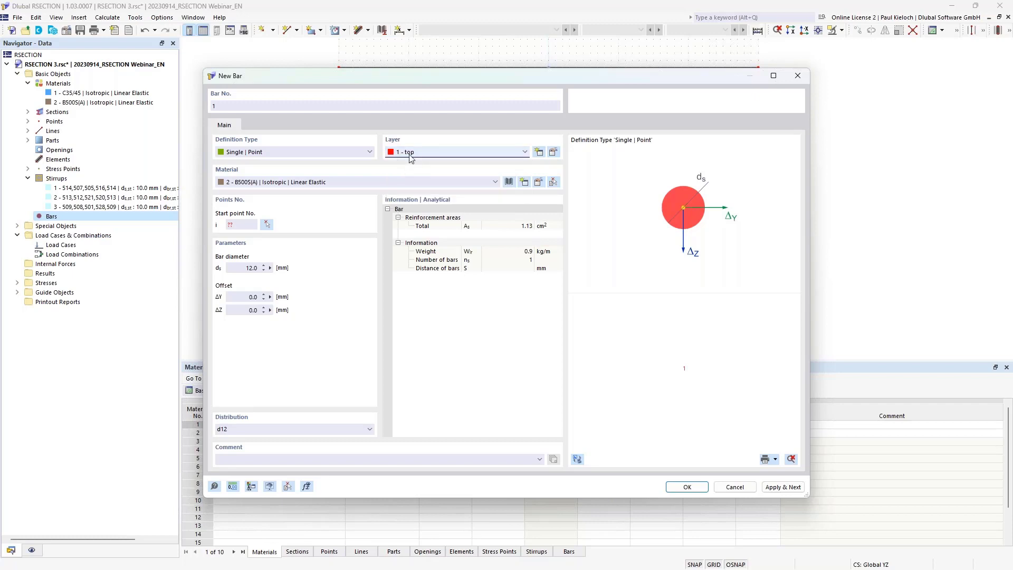
click(266, 226)
scroll(370, 63, up, 3)
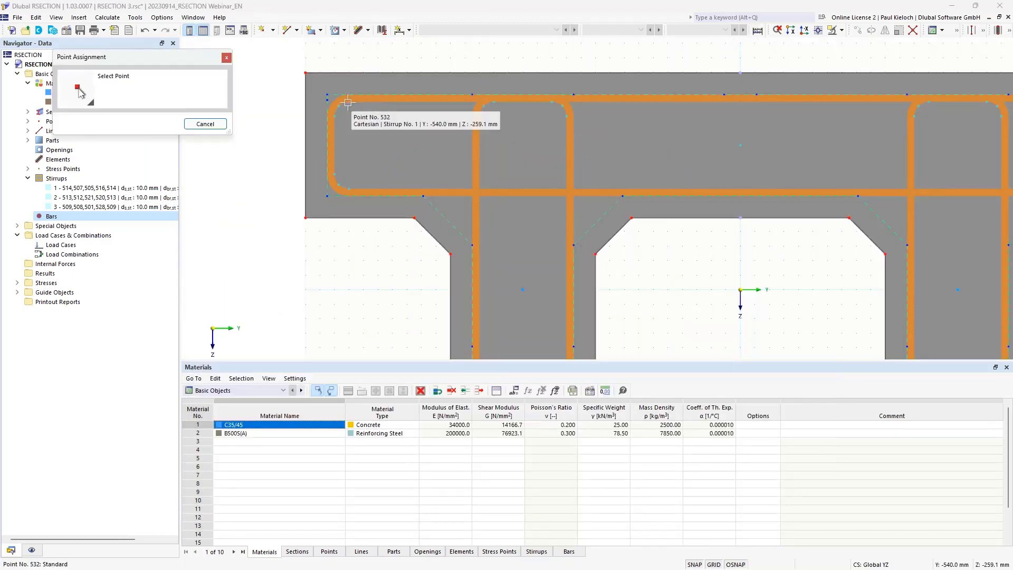
click(347, 102)
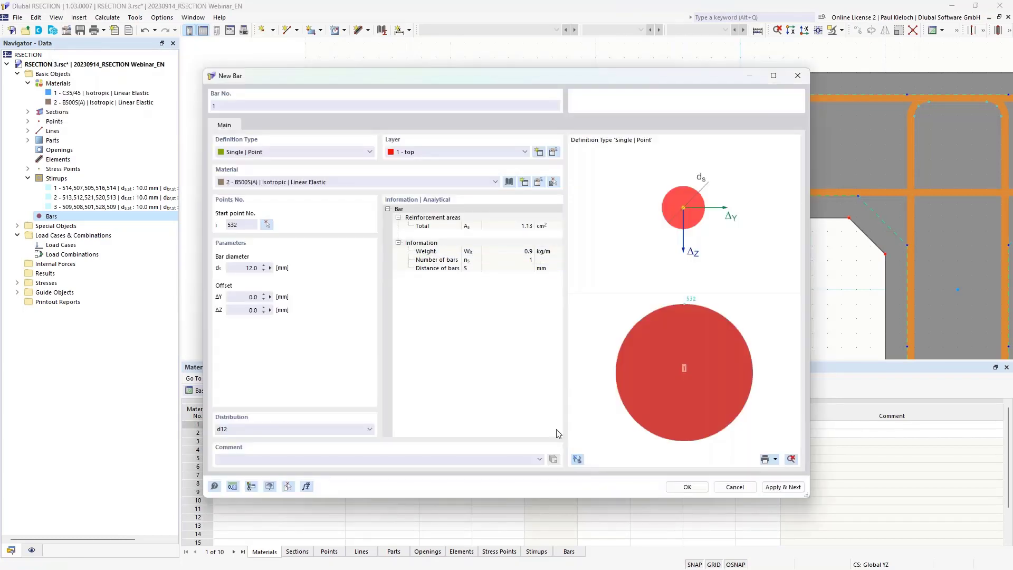
Create the 12 mm single bar at the flange stirrup's upper-left corner and check its position in the section.
click(688, 487)
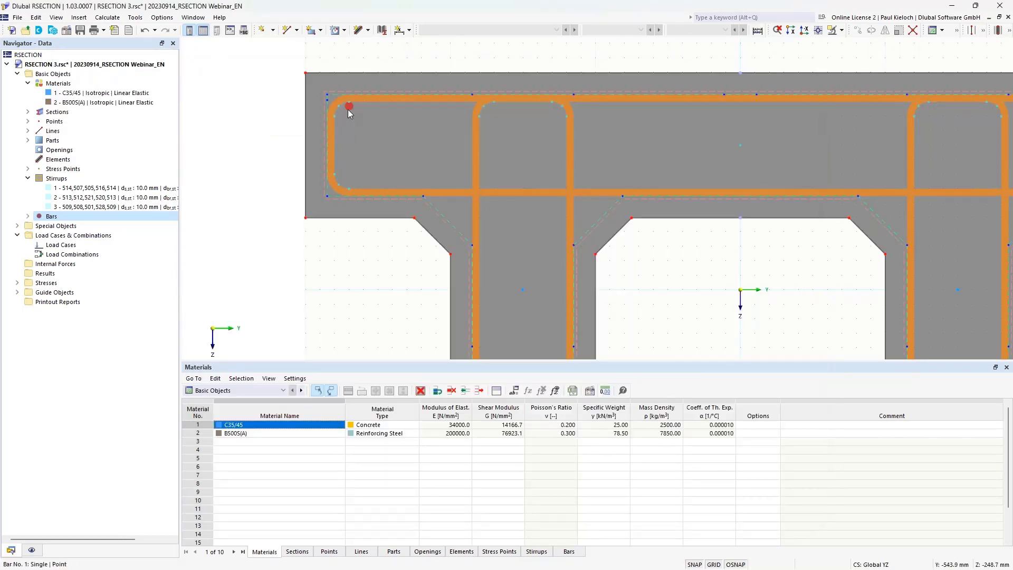
mouse_move(349, 106)
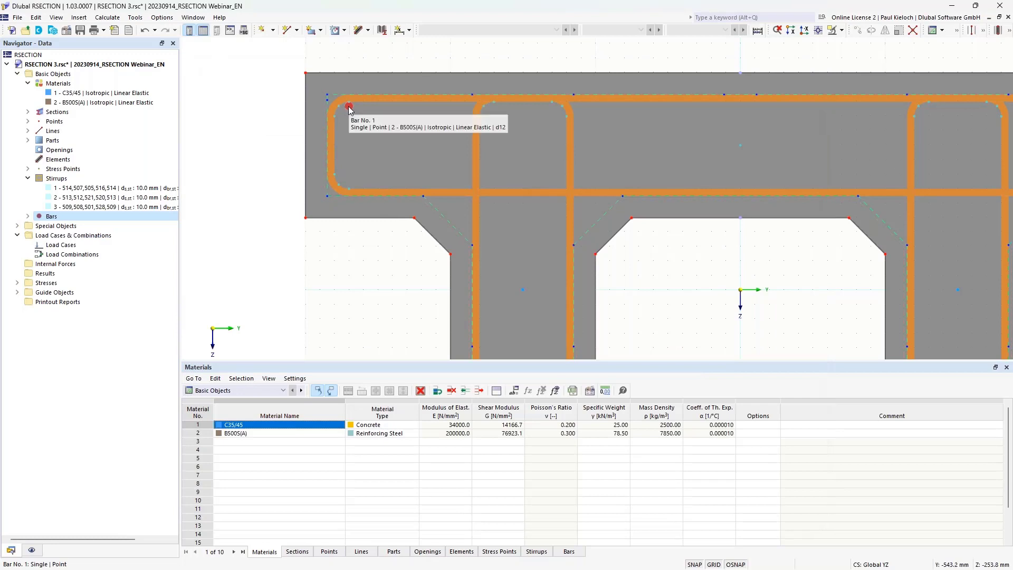
scroll(348, 106, down, 3)
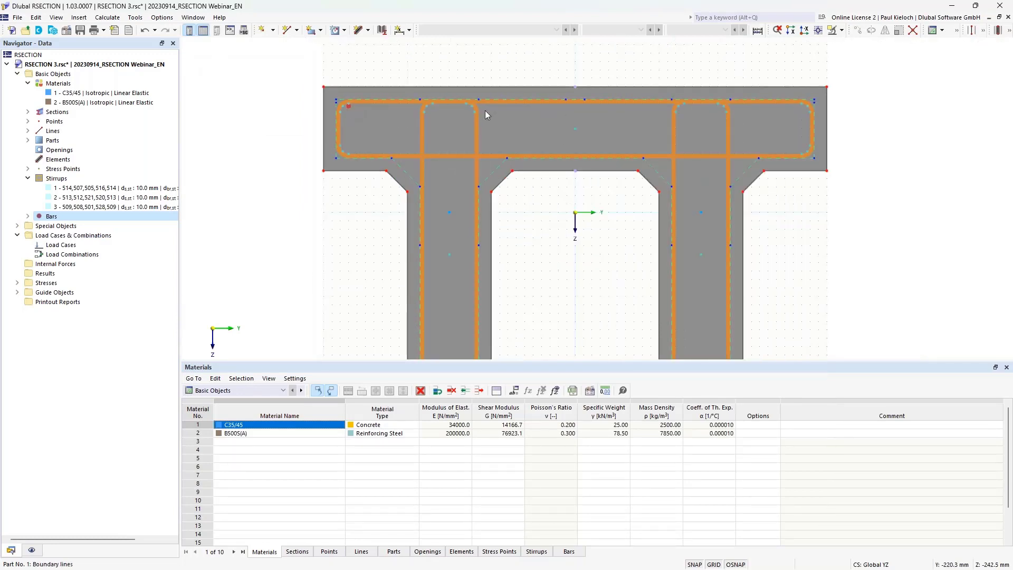
scroll(485, 111, up, 1)
Add a 12 mm Single | Point bar on layer 1 - top at point 533, the flange stirrup's upper-right corner.
click(28, 217)
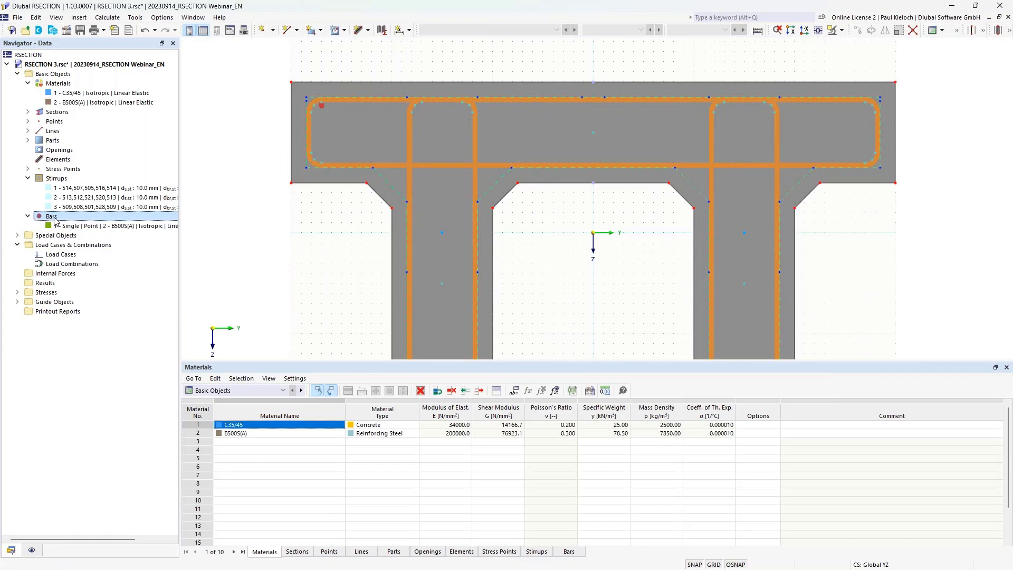
right_click(61, 220)
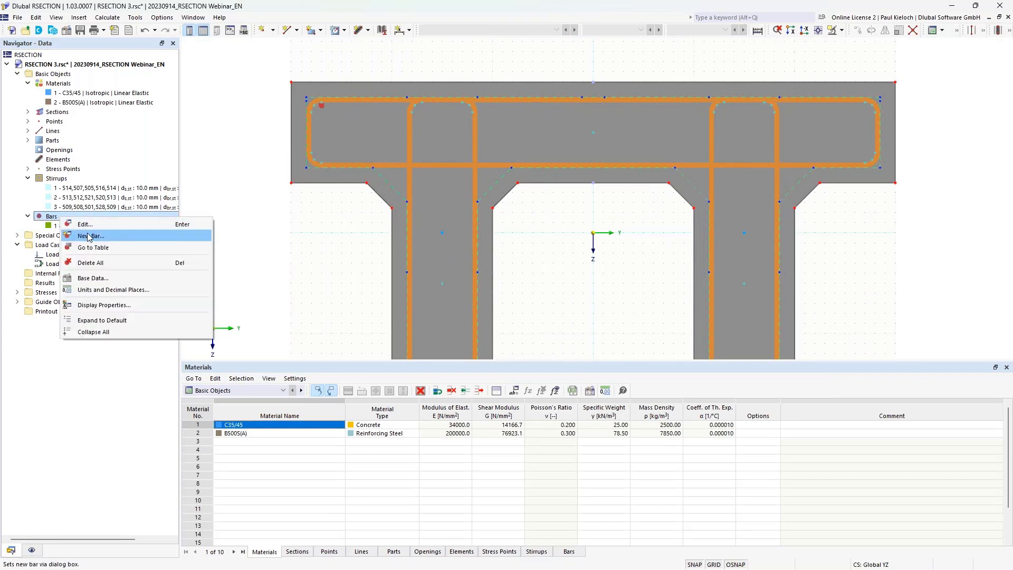
click(132, 240)
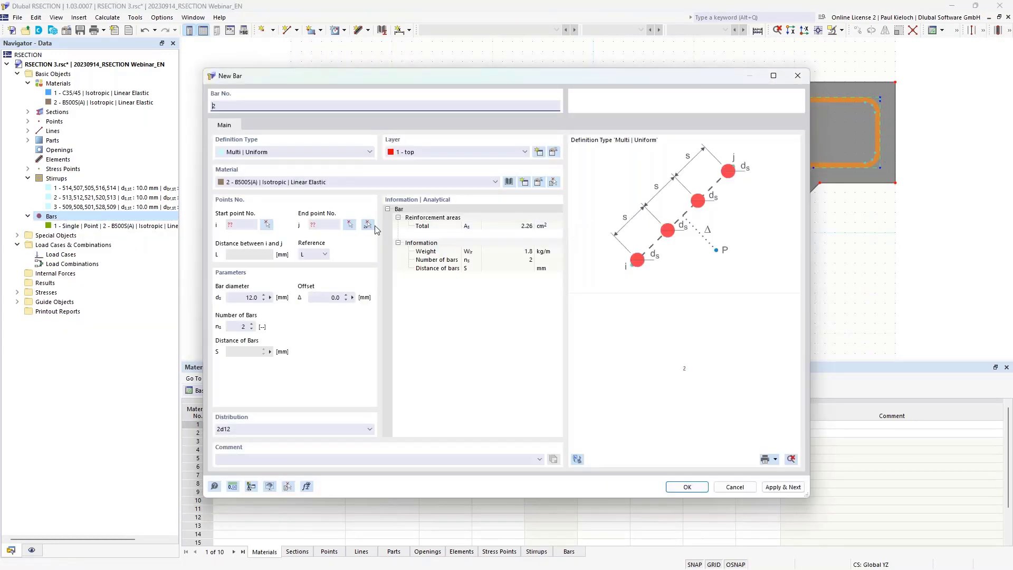
click(341, 152)
click(326, 186)
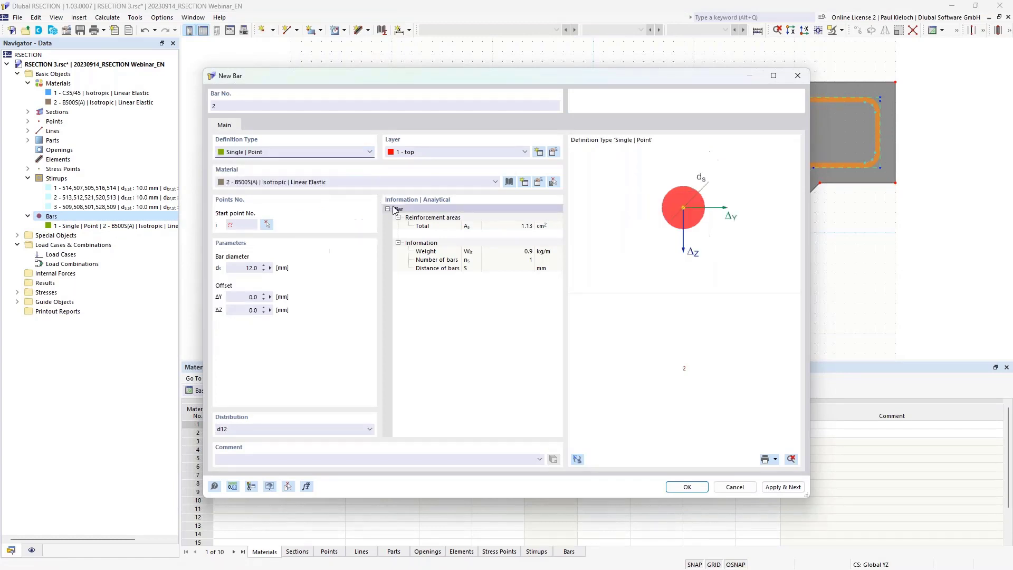
click(267, 225)
click(865, 103)
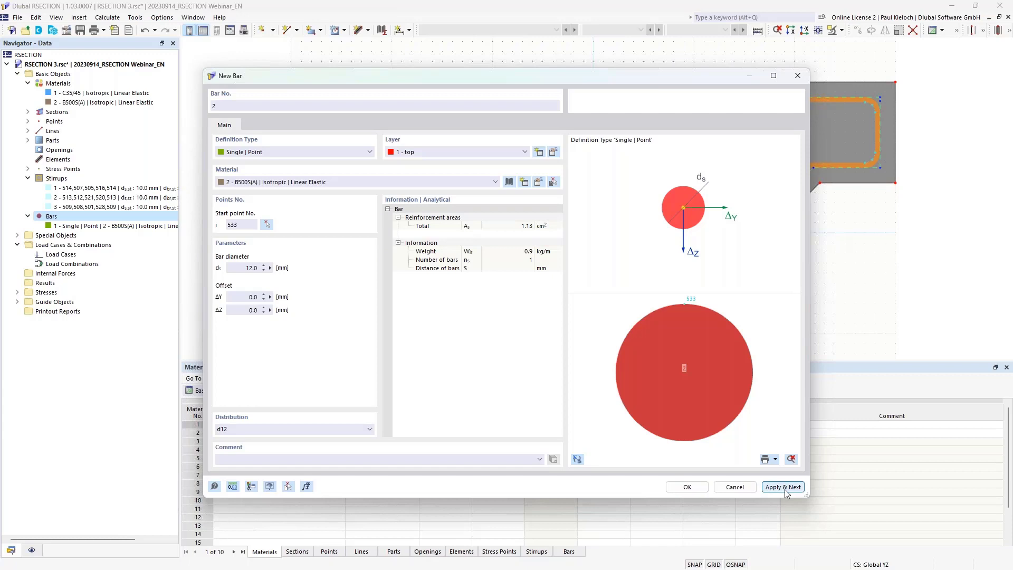
drag(525, 75, 560, 101)
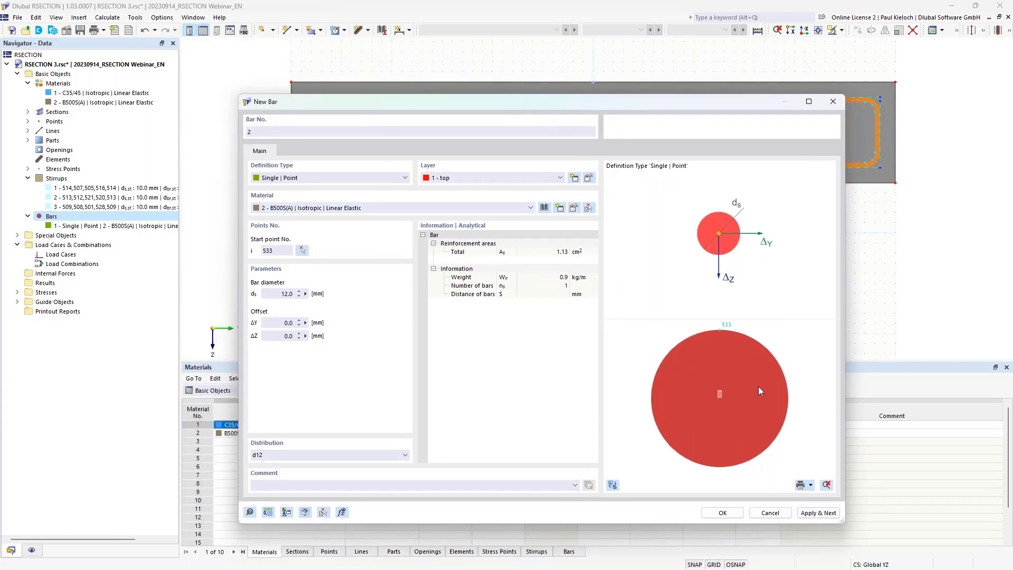
click(819, 513)
Add single 12 mm bars at points 539 and 538, the flange stirrup's lower-left and lower-right corners.
click(304, 250)
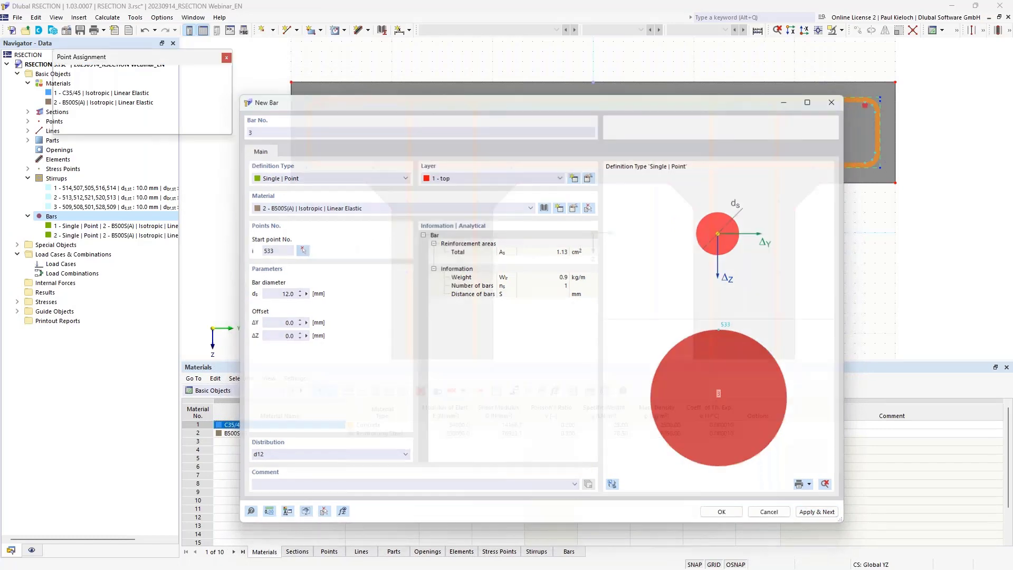
click(328, 165)
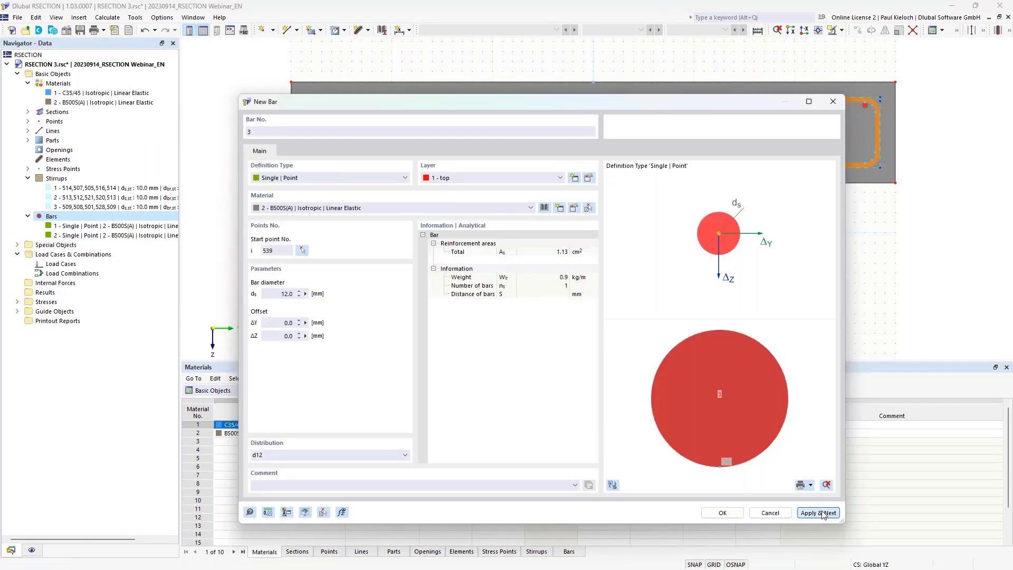
click(818, 513)
click(304, 250)
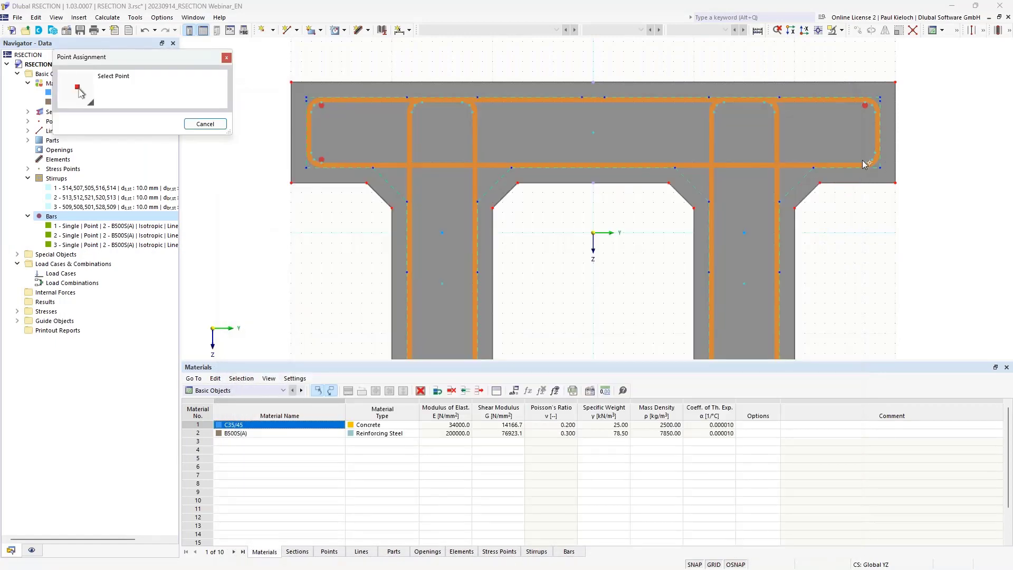
click(863, 161)
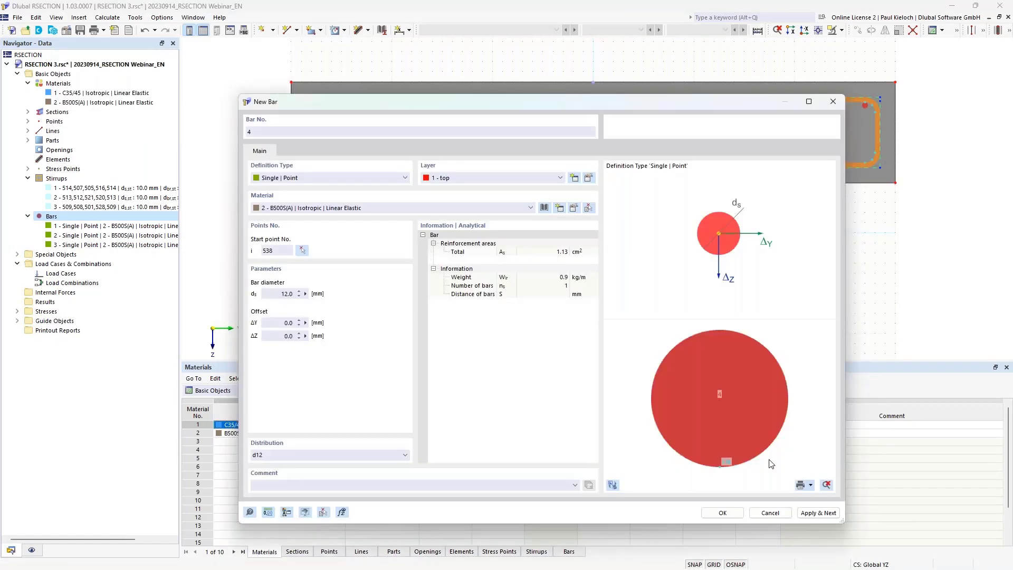
click(725, 515)
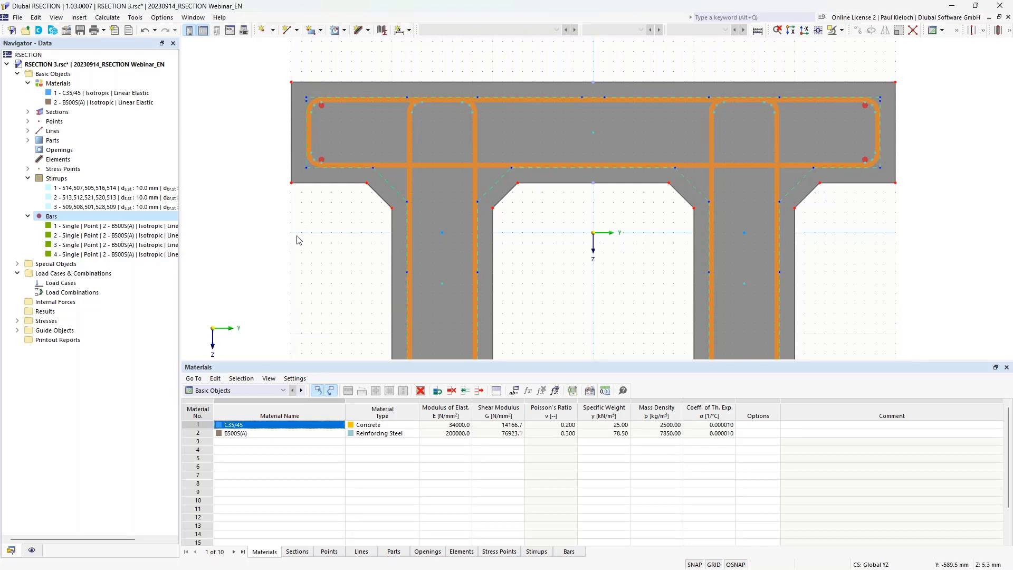
Start a new Multi | Uniform bar row between points 545 and 546, the upper corners of the left web stirrup.
right_click(87, 221)
click(132, 245)
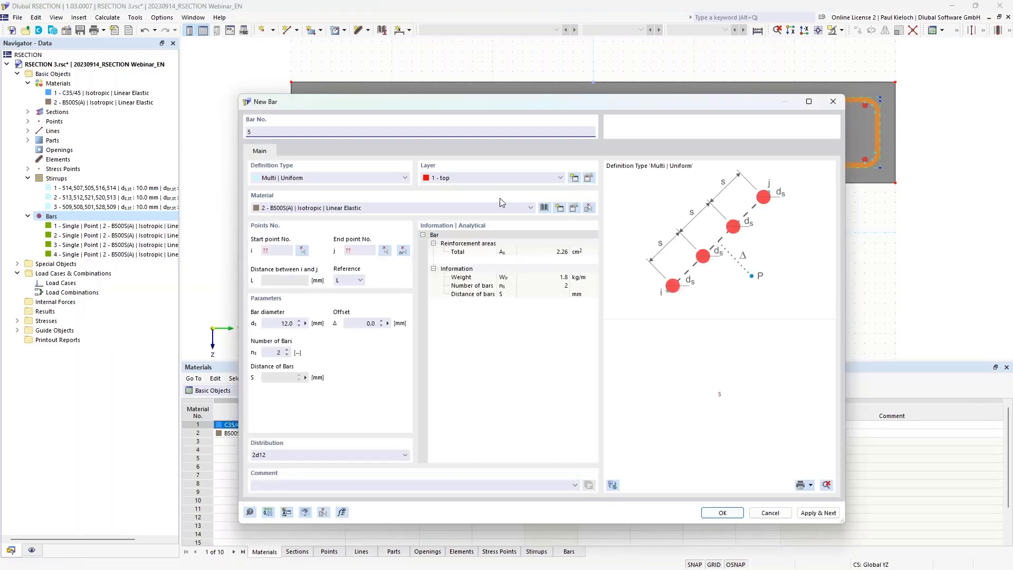
click(308, 180)
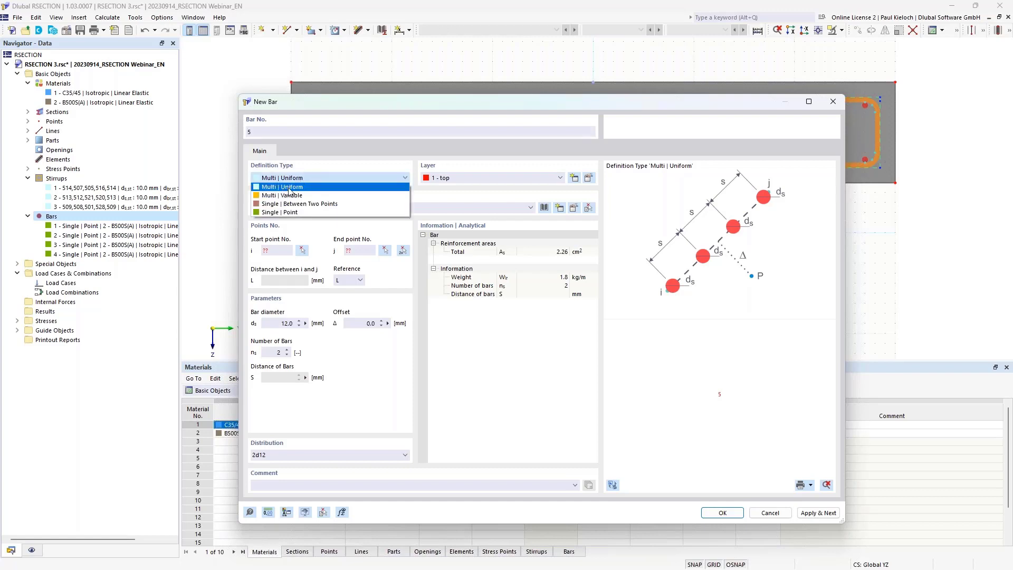
click(316, 165)
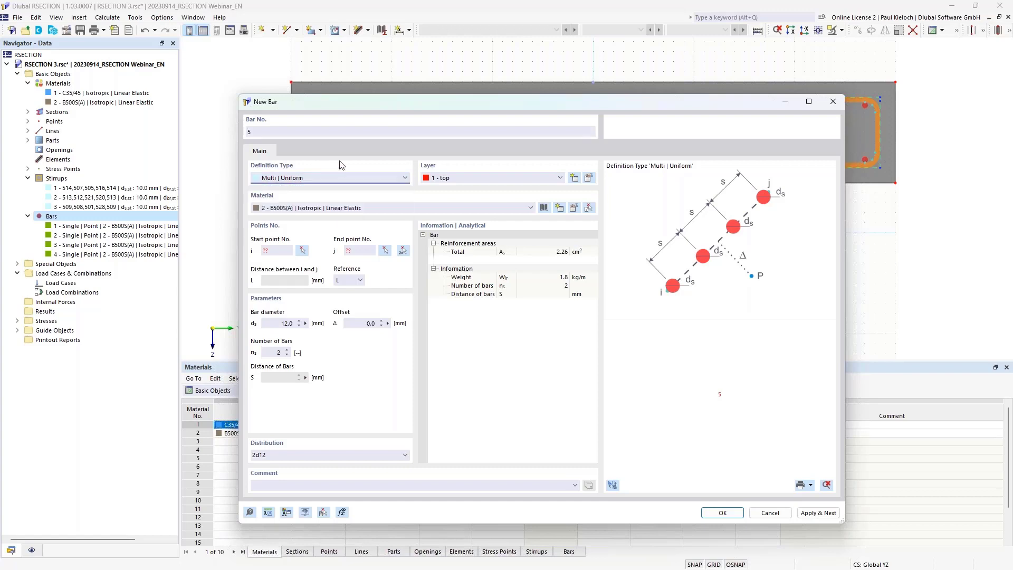
click(402, 250)
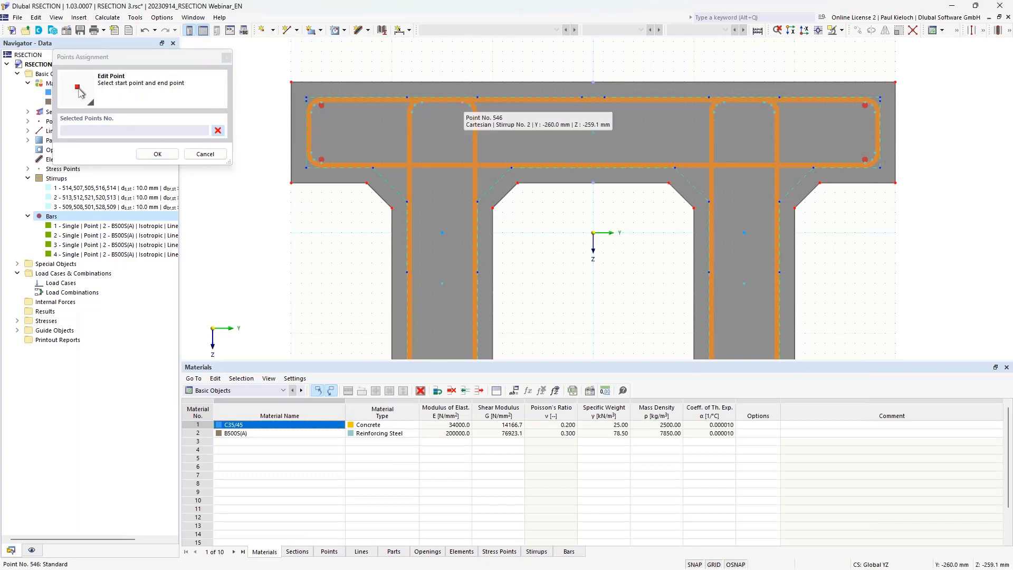
click(421, 100)
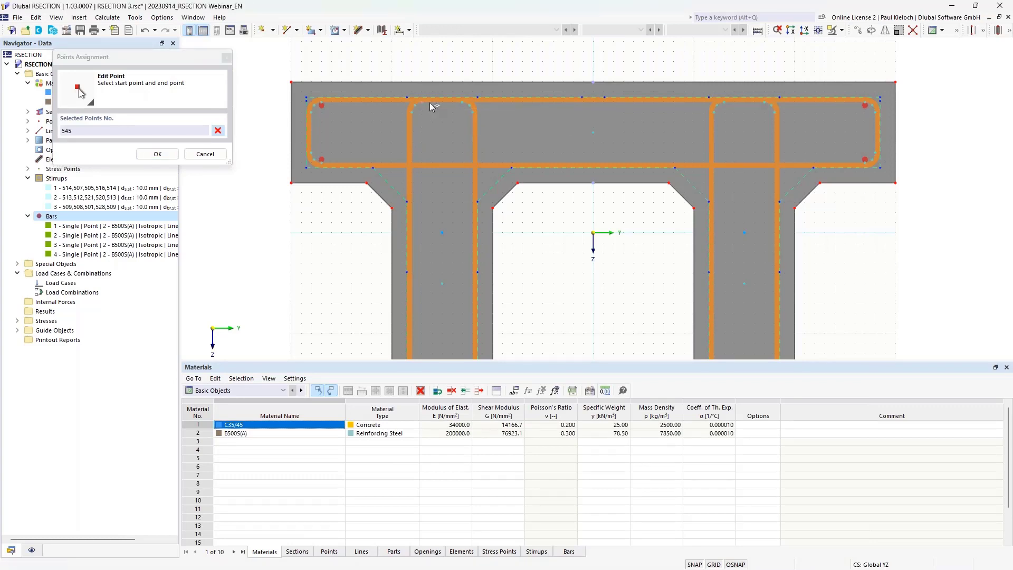
click(465, 102)
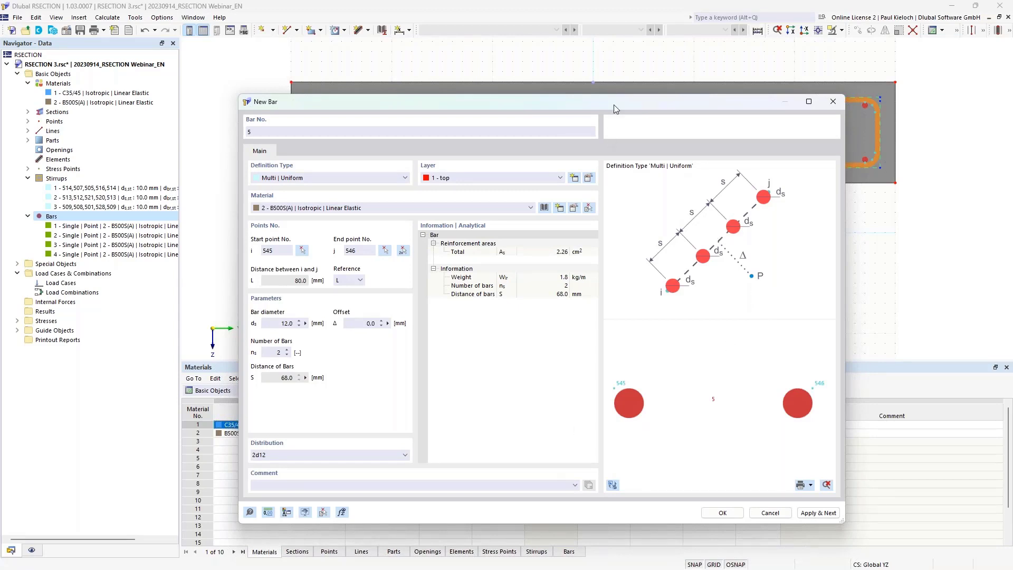
Preview the bar row within the section, settle on 2 bars and create the row.
click(612, 485)
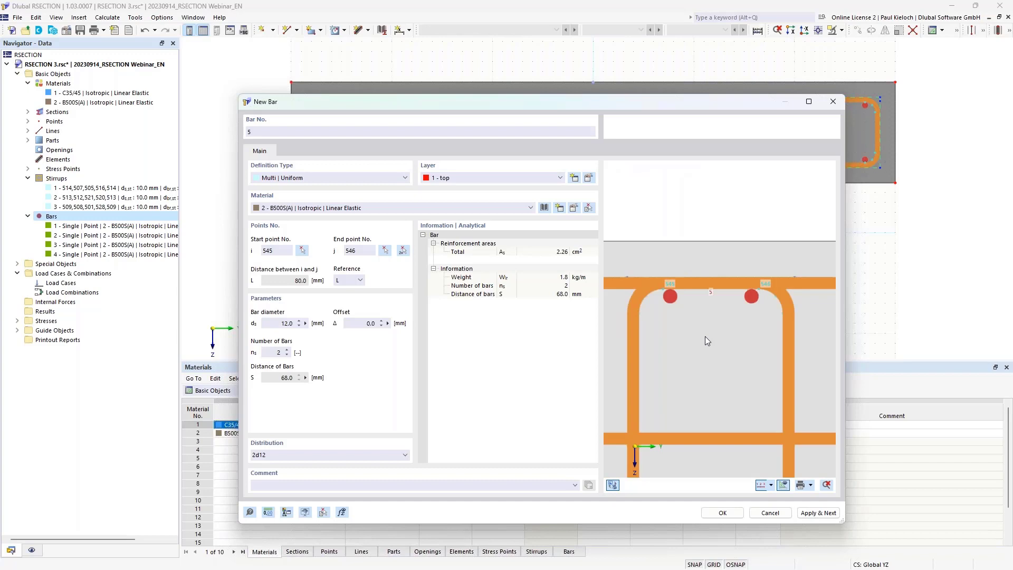
click(288, 353)
click(288, 351)
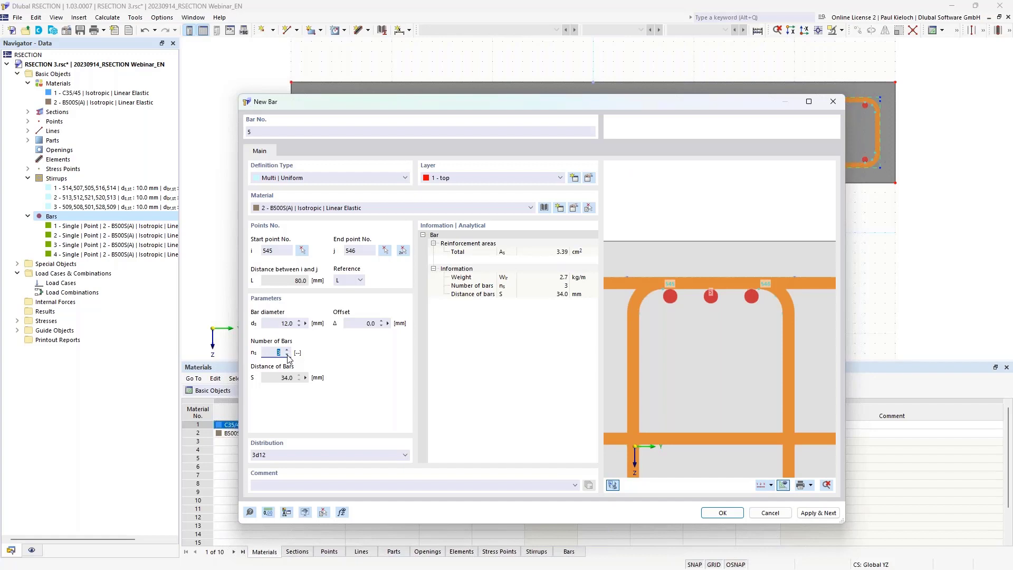
click(287, 355)
click(723, 513)
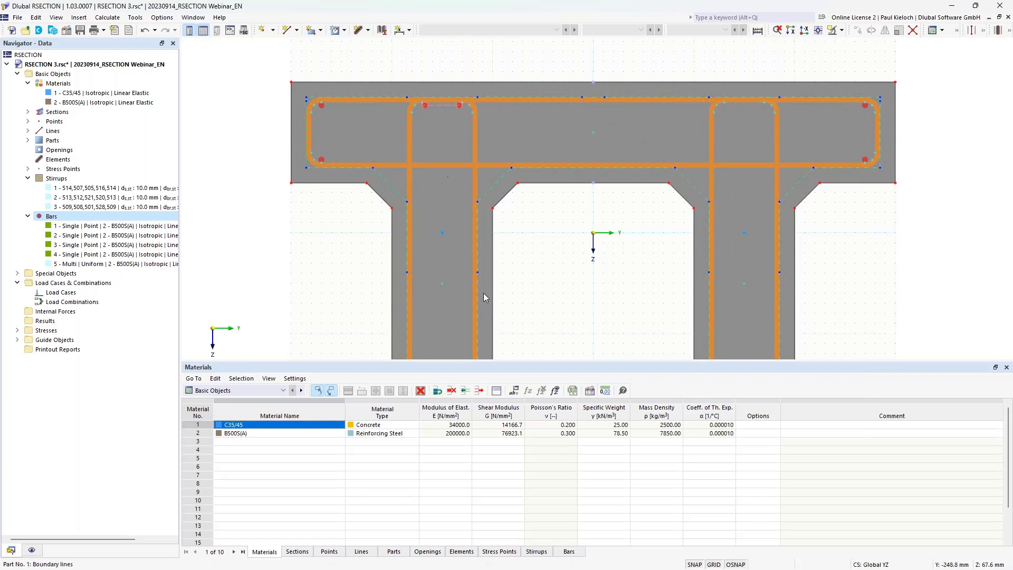
Duplicate bar row 5 in the bars table.
click(569, 551)
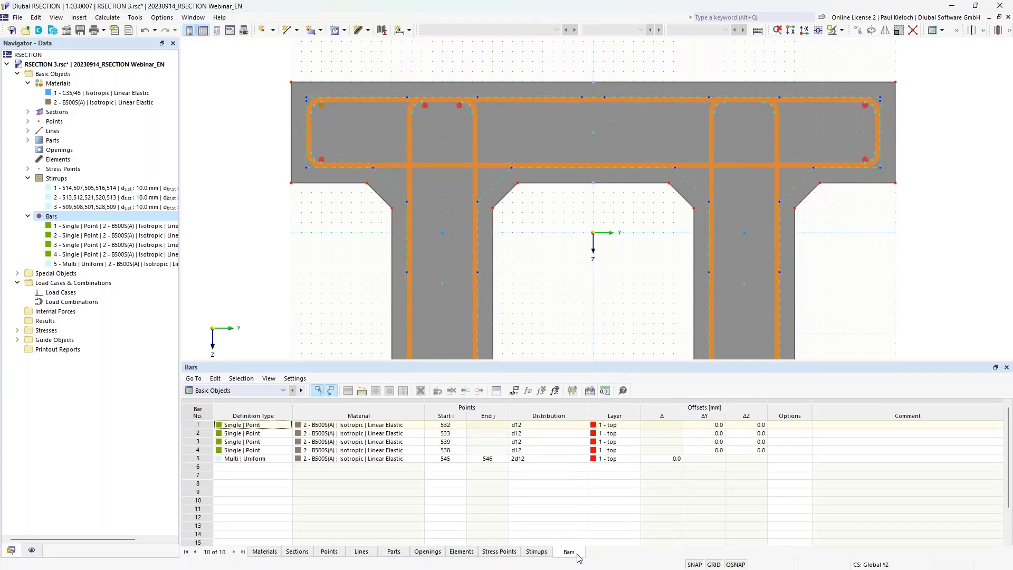
click(200, 459)
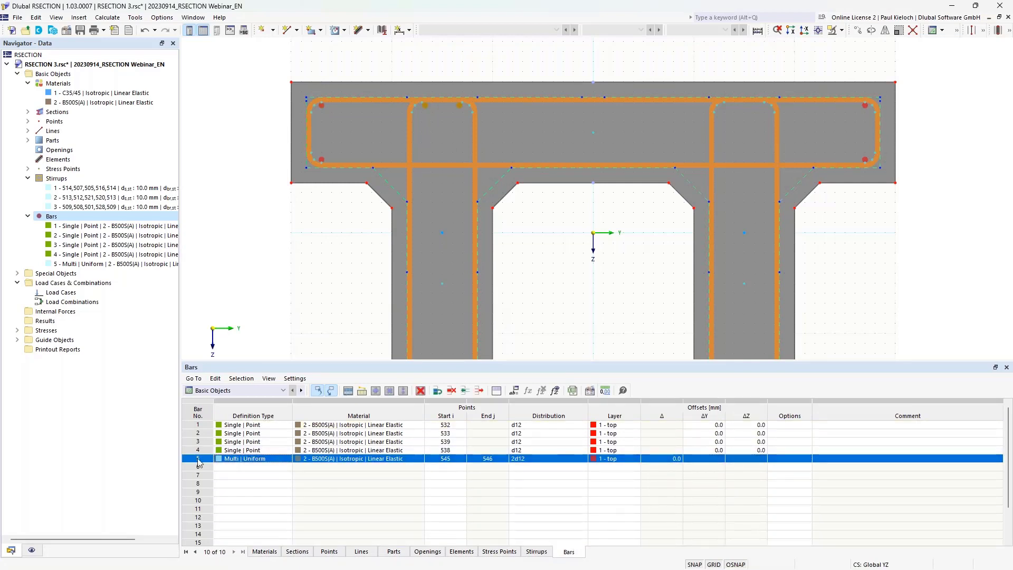
right_click(199, 463)
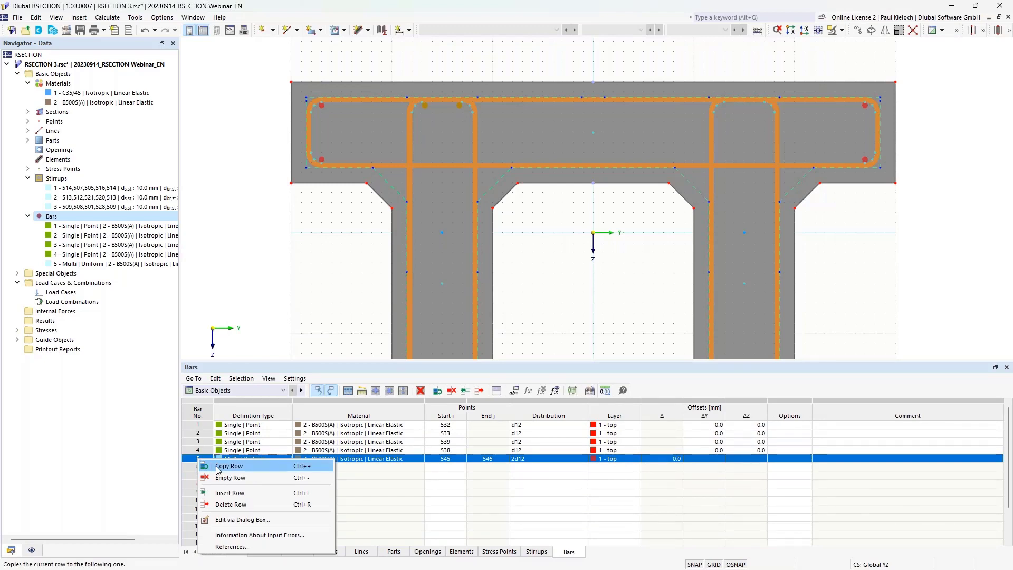
click(219, 467)
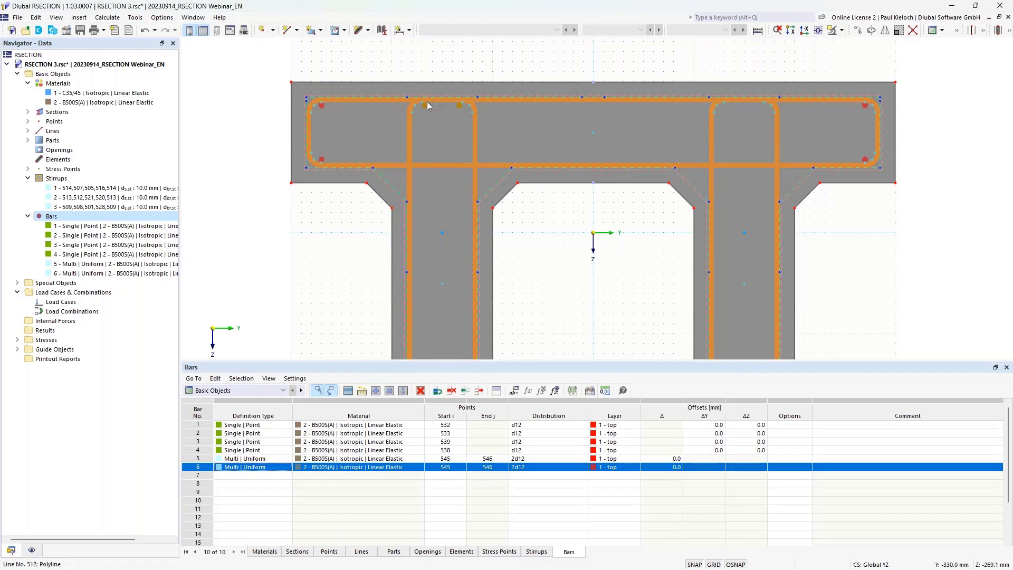
Reassign the copied bar row to start point 558 and end point 559, the upper corners of the right web stirrup.
click(449, 468)
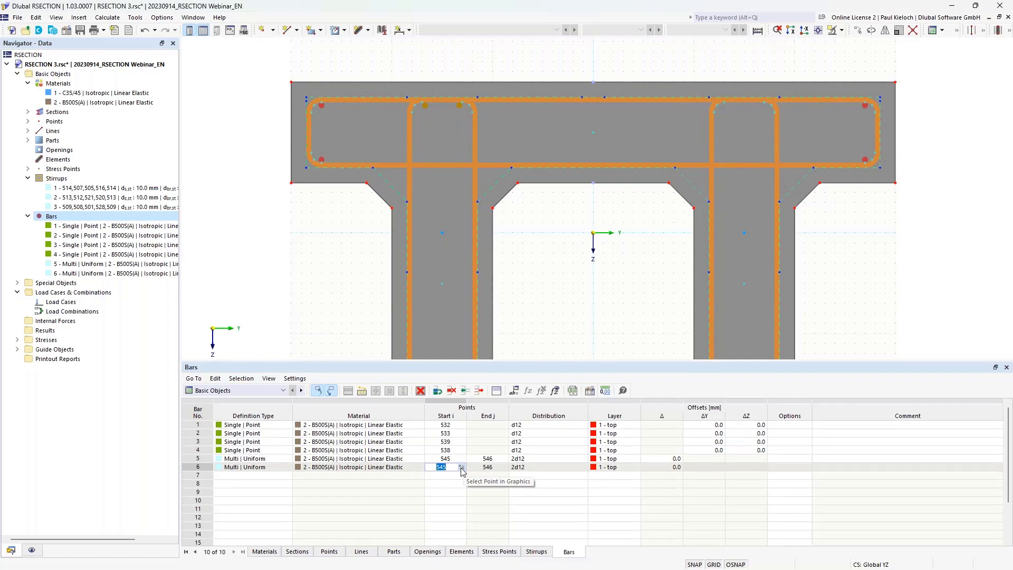
click(463, 468)
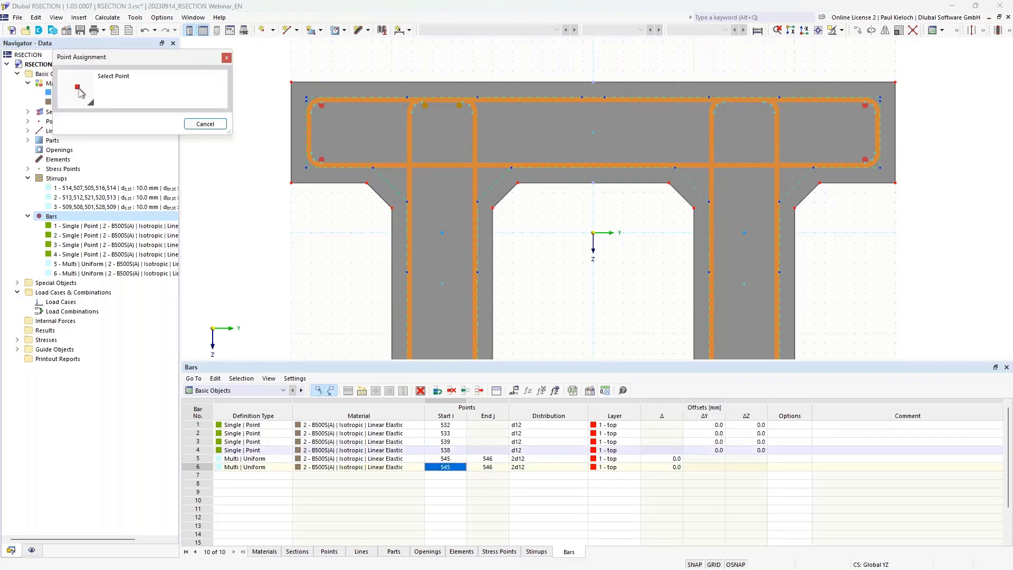
click(721, 105)
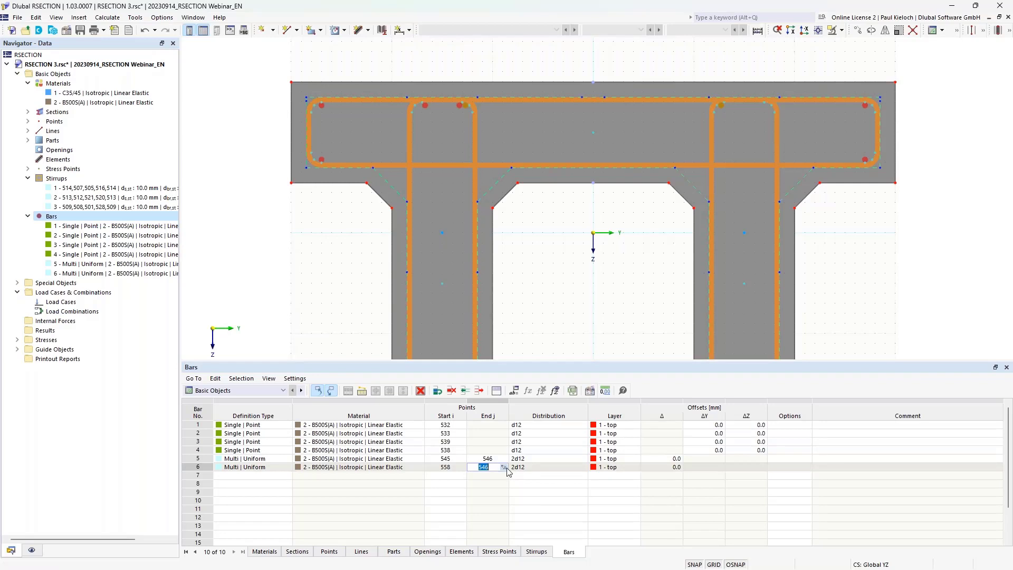
click(504, 467)
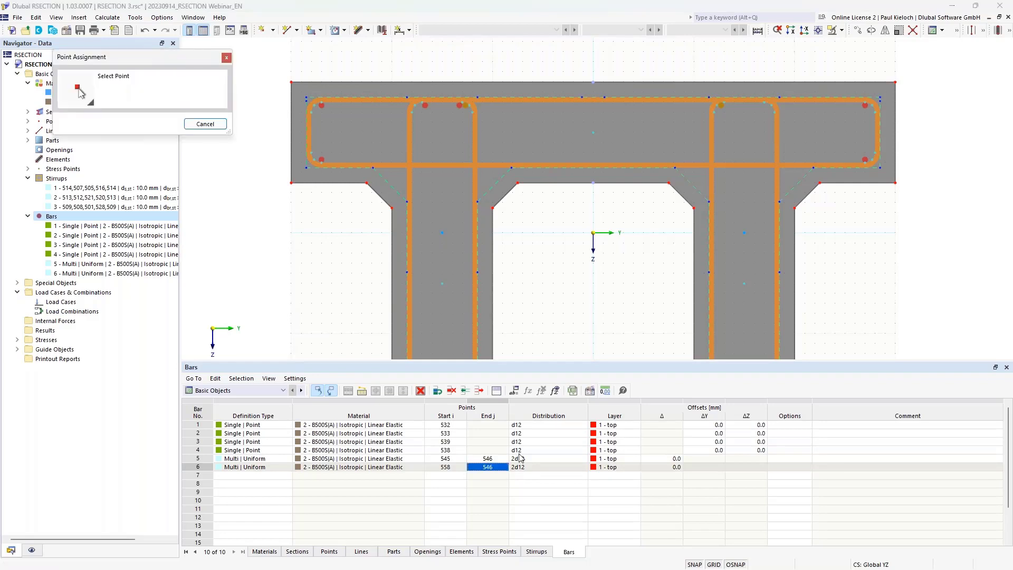
click(764, 105)
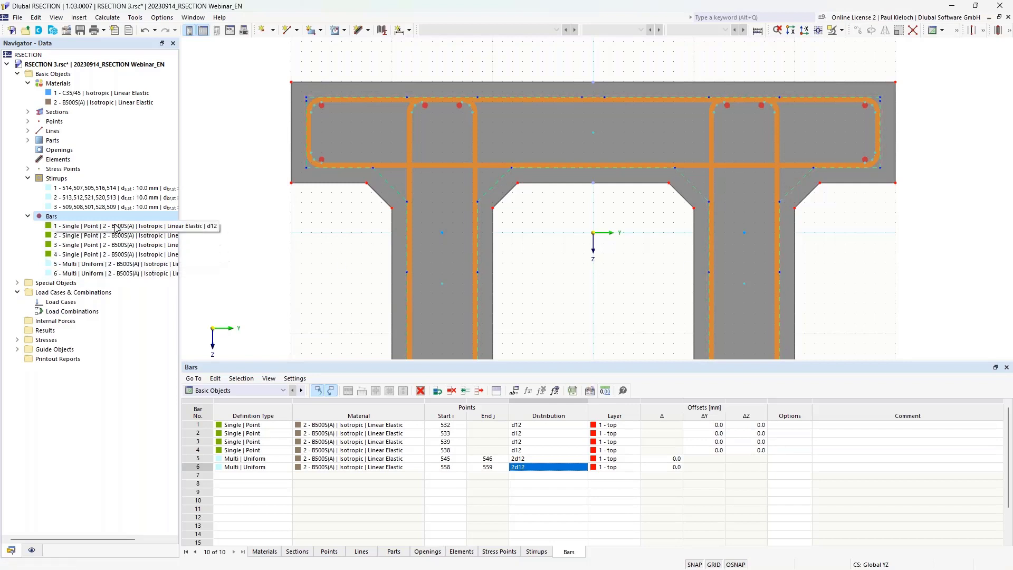
Start a new Multi | Variable bar row from point 546 to point 558, between the upper corners of the two web stirrups.
right_click(56, 216)
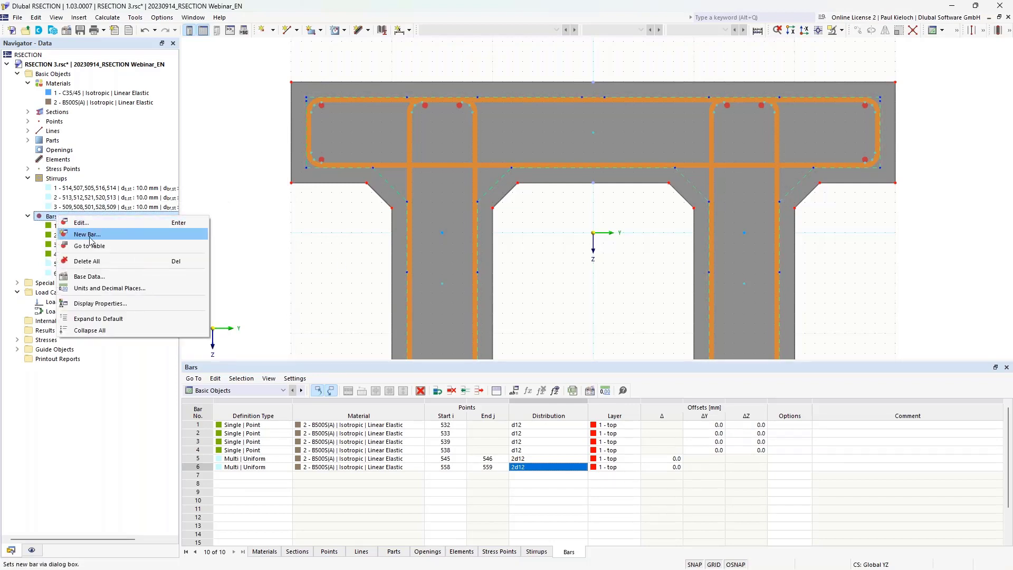
click(90, 235)
click(269, 178)
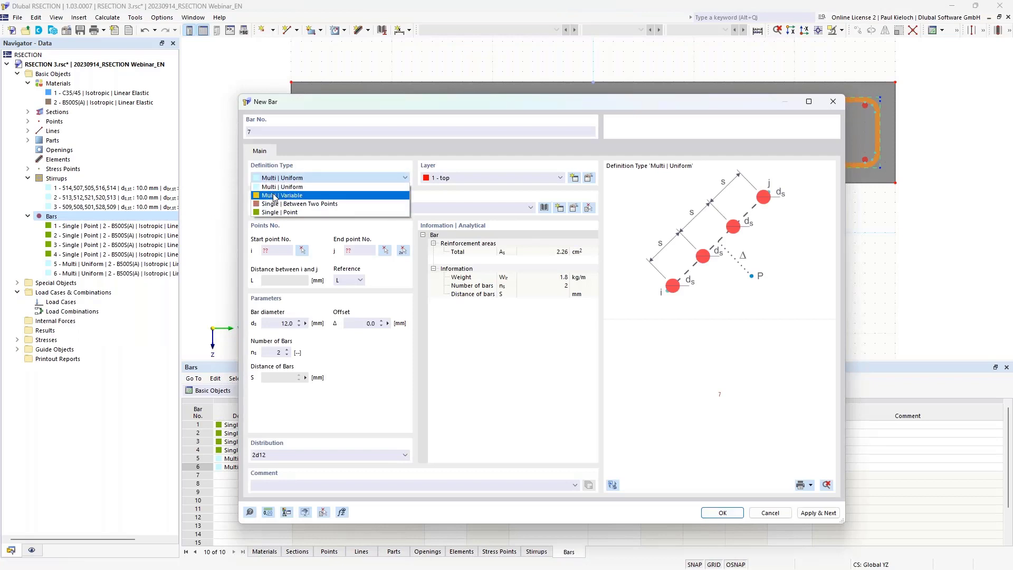
click(305, 195)
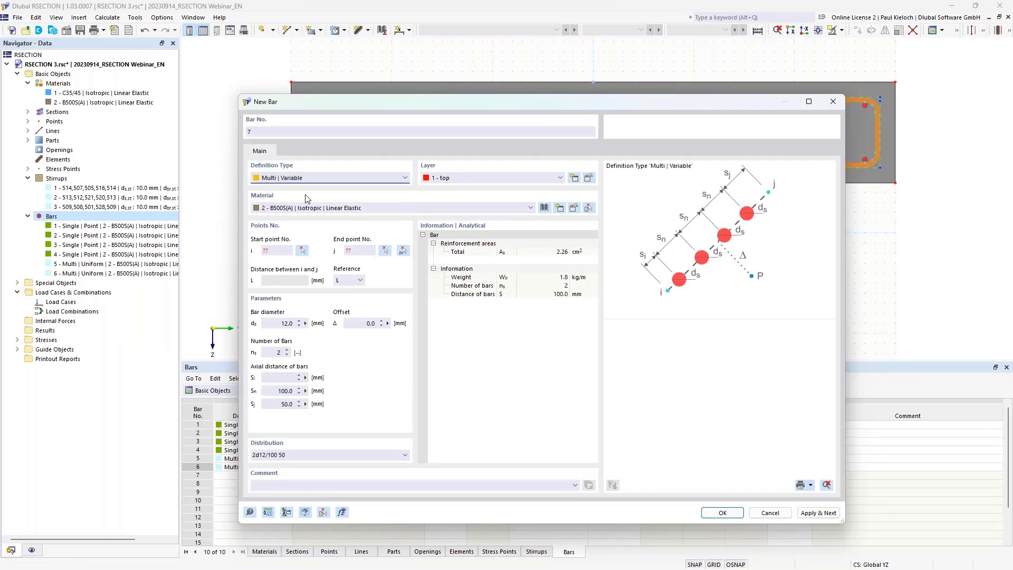
click(402, 249)
scroll(473, 90, up, 3)
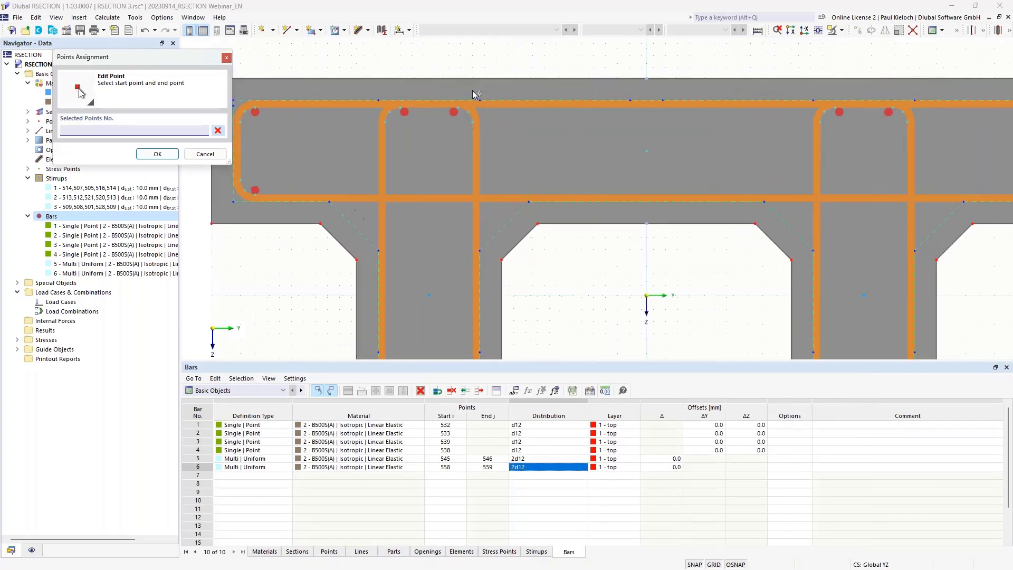
click(468, 115)
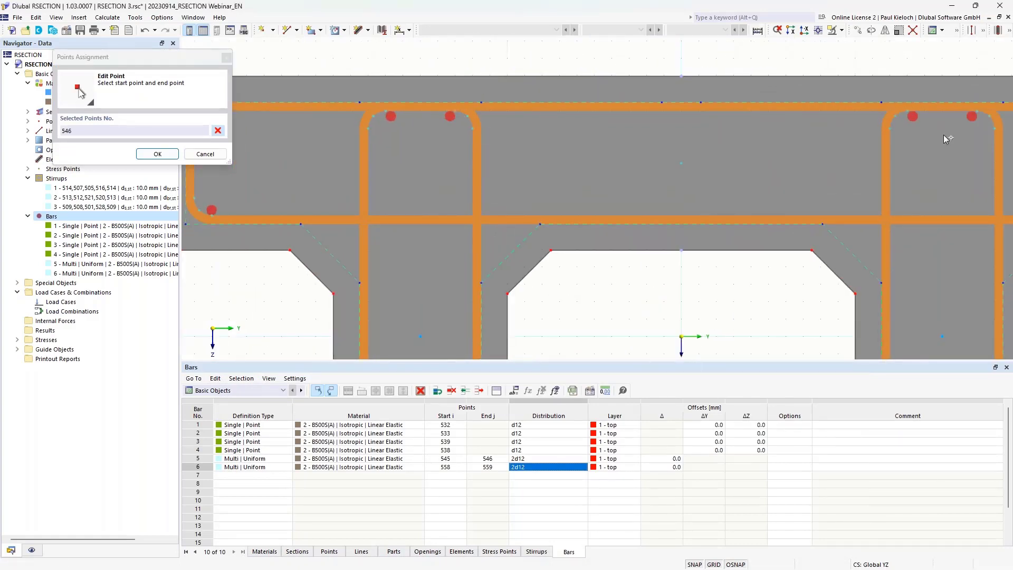
click(906, 111)
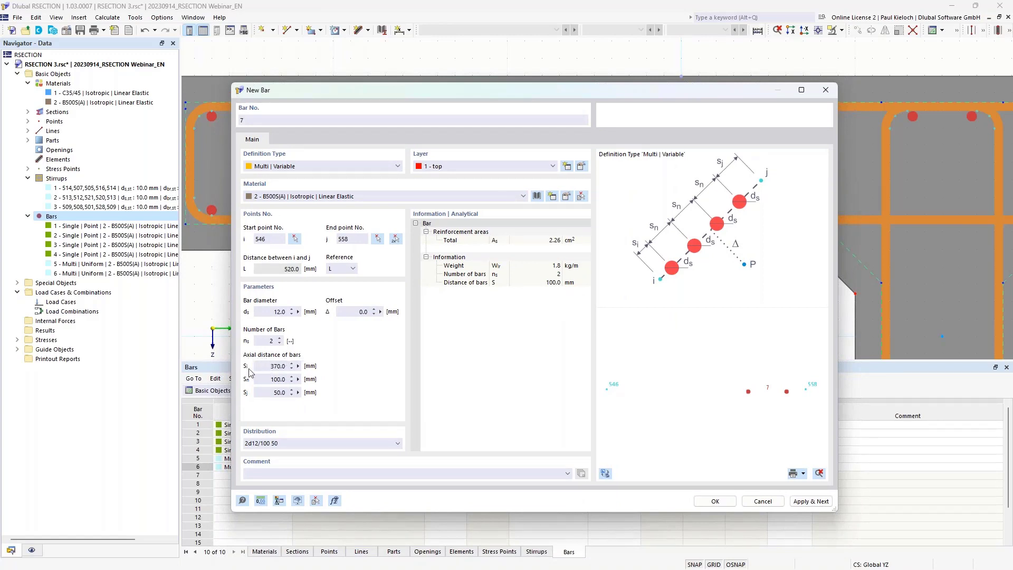
Define 4 bars with a 35 mm start distance and 150 mm spacing, preview them in the section and create the row.
click(280, 338)
click(280, 338)
click(264, 366)
text(35)
click(266, 379)
text(150)
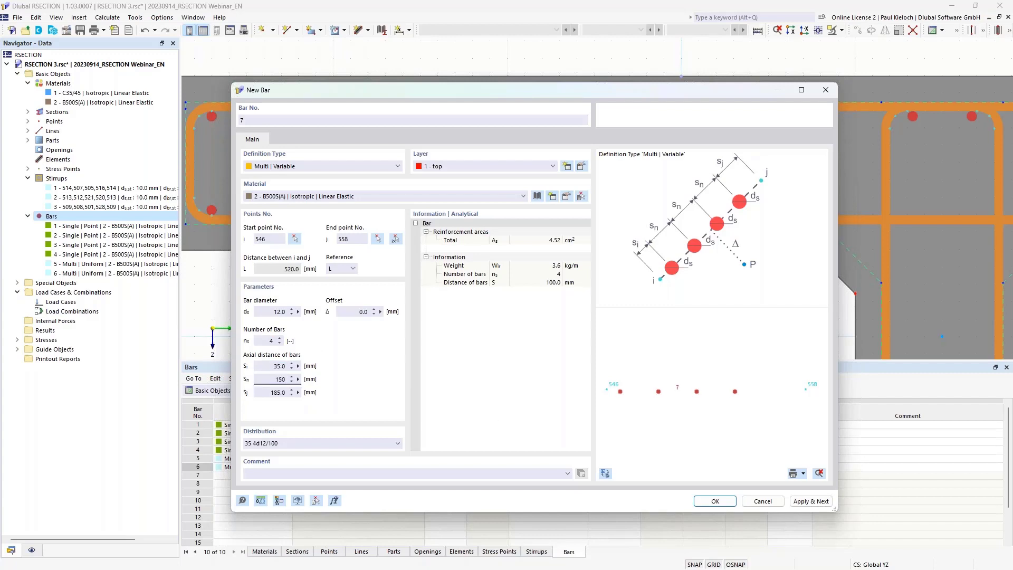
click(272, 395)
click(607, 474)
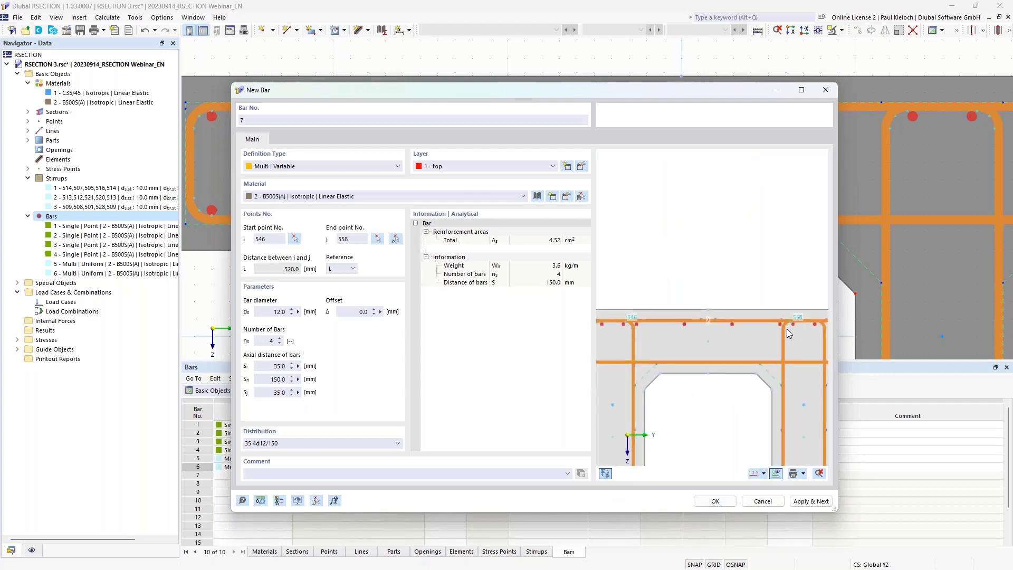
click(731, 501)
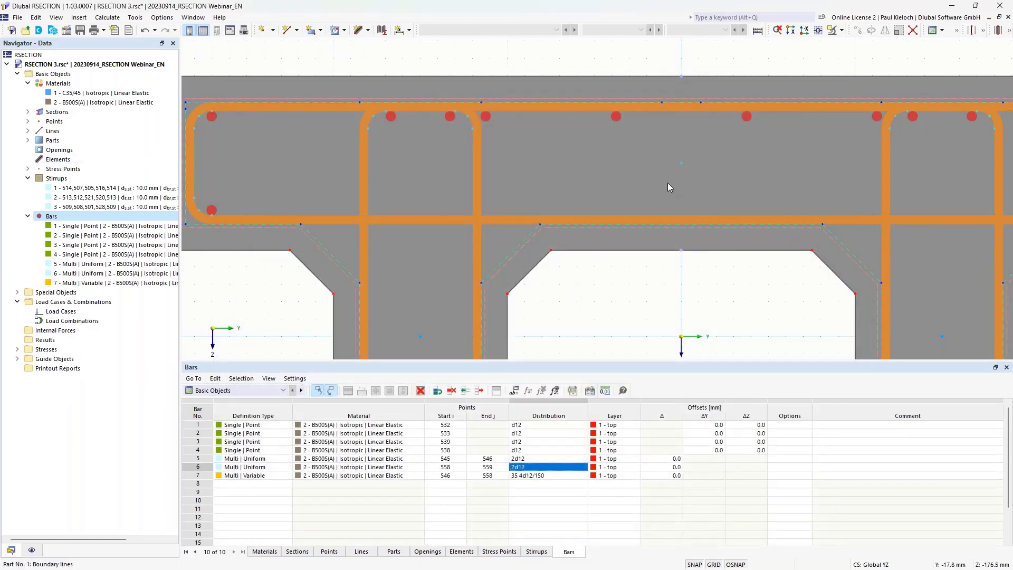
Start a new Multi | Uniform bar row for the web bottoms and assign it to layer 2 - bottom.
scroll(668, 183, down, 2)
middle_drag(688, 186, 597, 160)
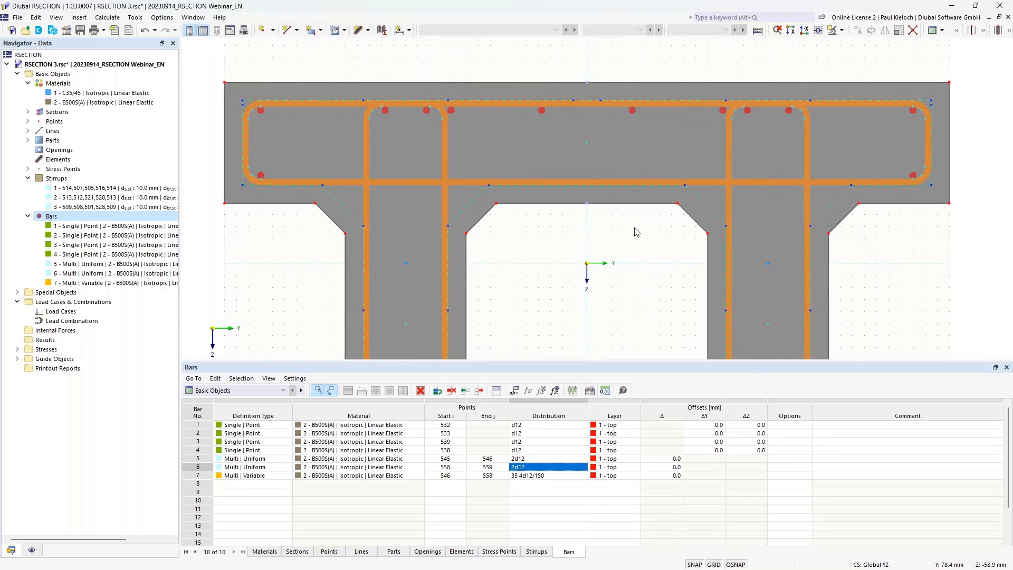
middle_drag(643, 264, 640, 234)
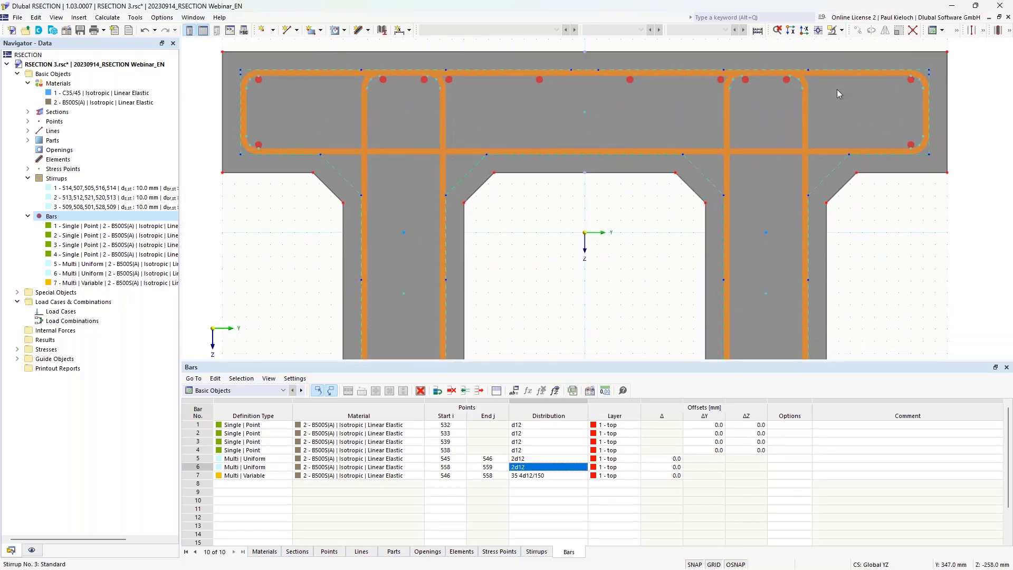
scroll(423, 154, down, 2)
middle_drag(553, 254, 547, 179)
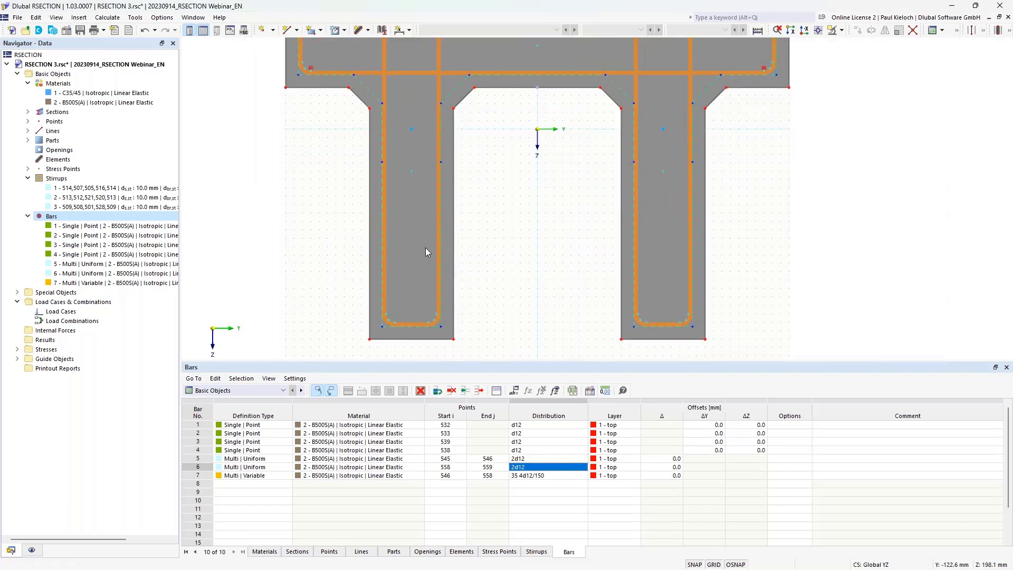
right_click(59, 216)
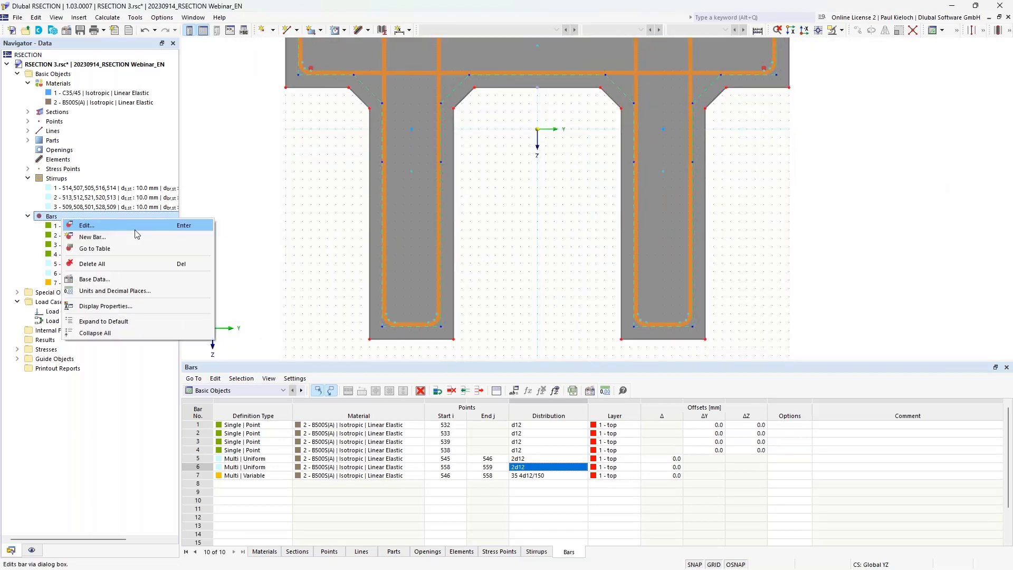
click(128, 236)
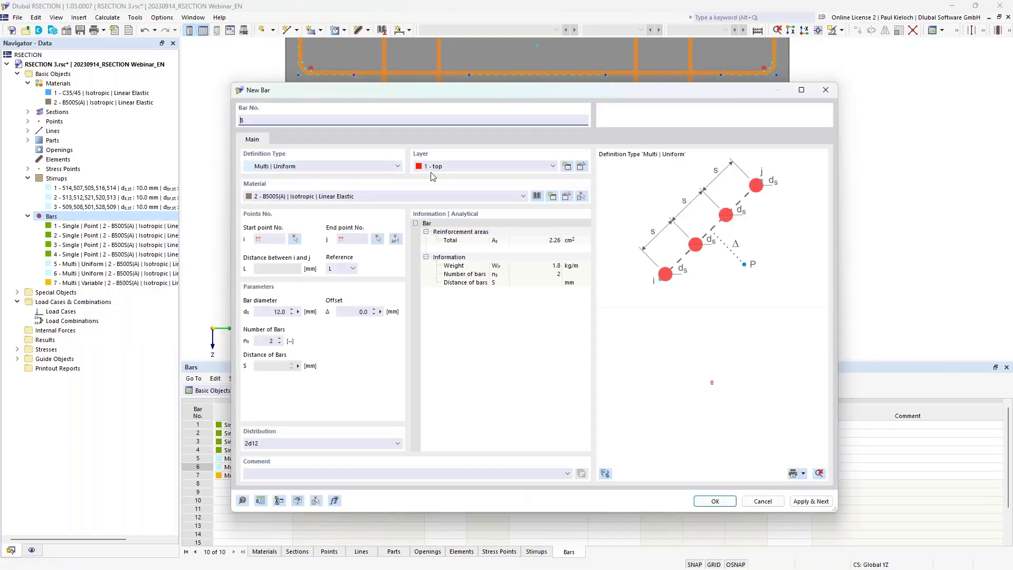
click(449, 168)
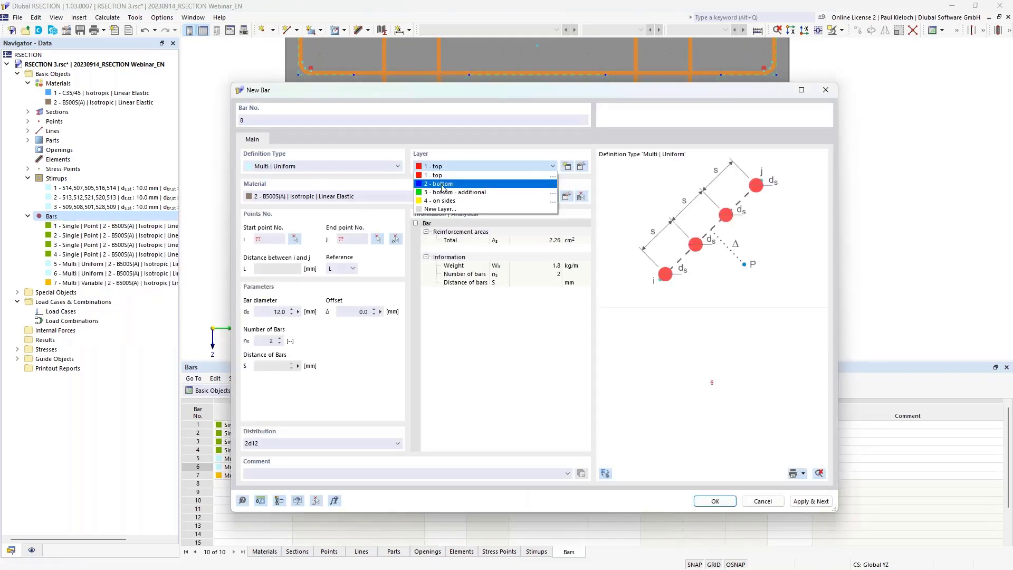
click(443, 184)
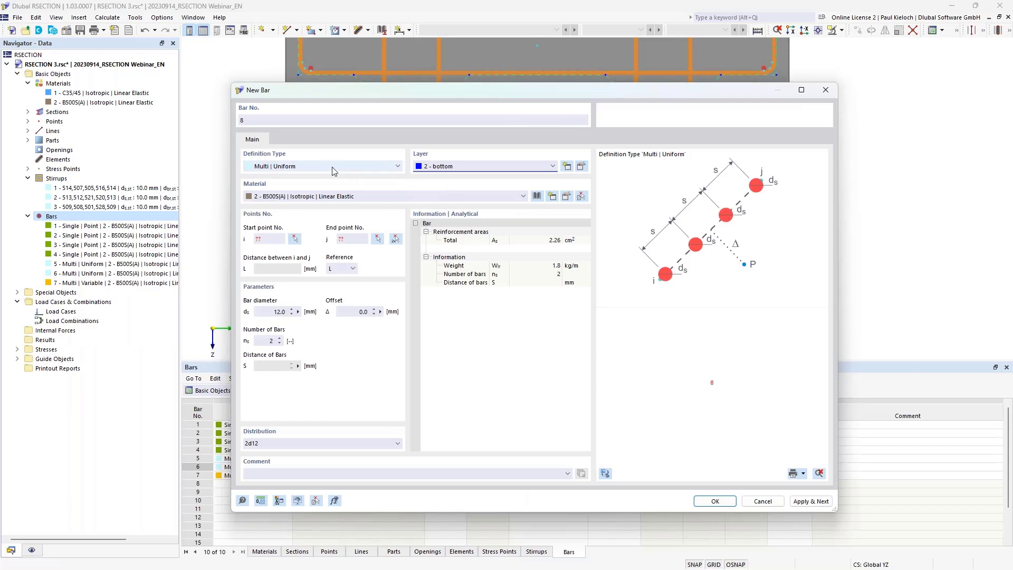
Place the row between points 552 and 551 at the bottom of the left web stirrup, with 20 mm bar diameter, and create it.
click(395, 239)
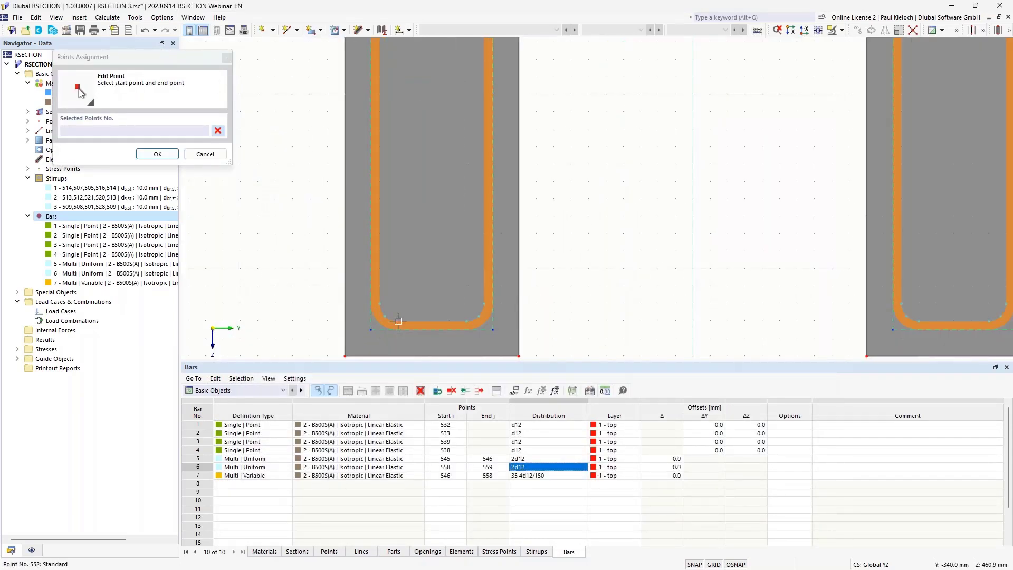
click(472, 323)
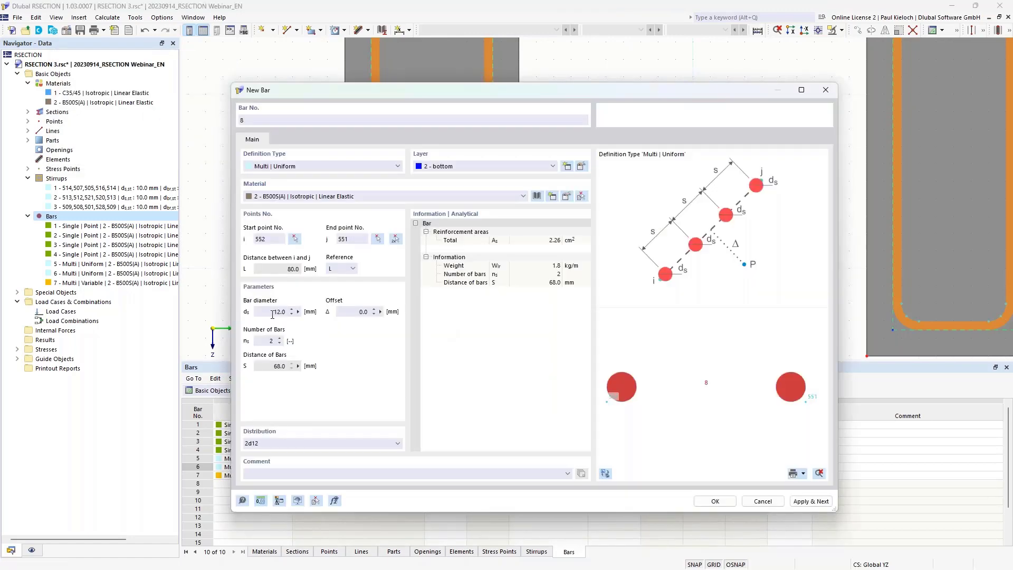
text(20)
click(715, 501)
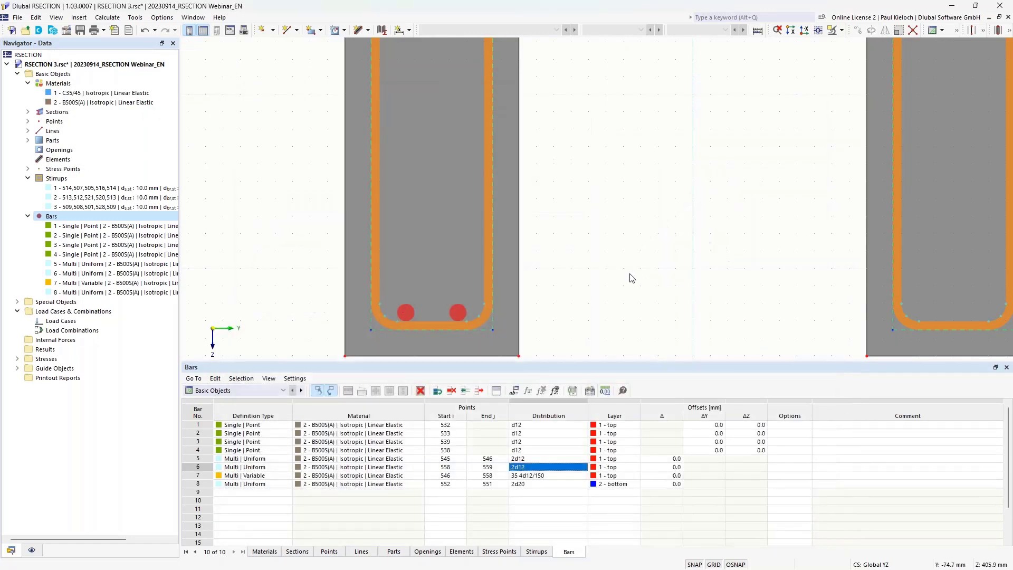
Duplicate bar row 8 and reassign the copy to start point 565 and end point 564 at the bottom of the right web stirrup.
click(199, 484)
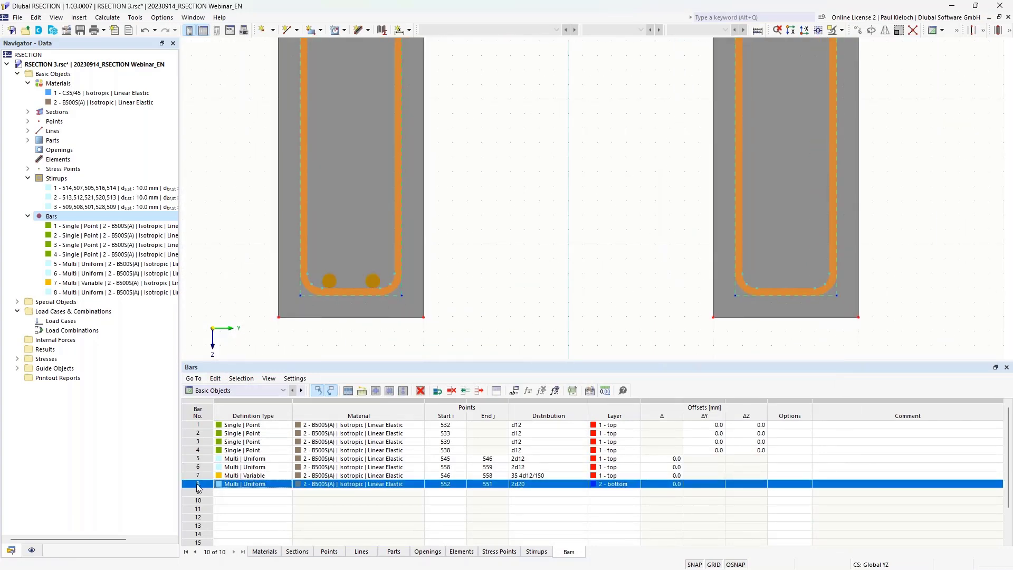
right_click(198, 485)
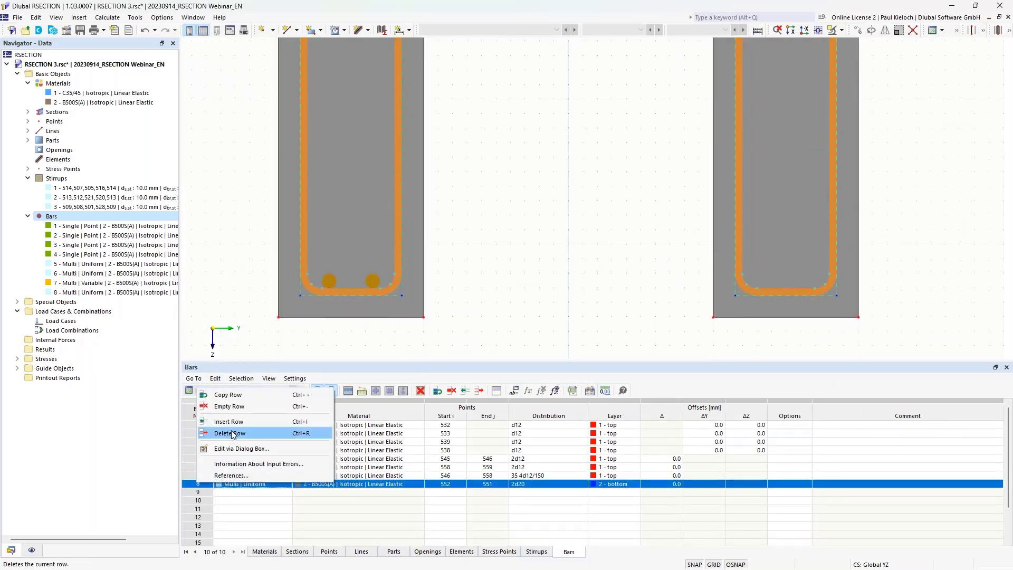
click(241, 396)
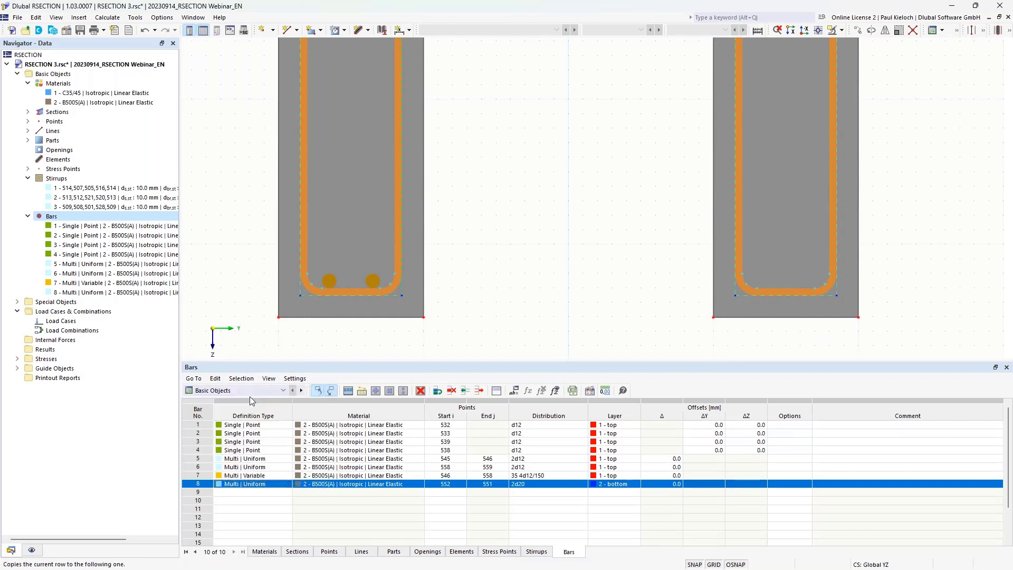
click(454, 494)
click(462, 492)
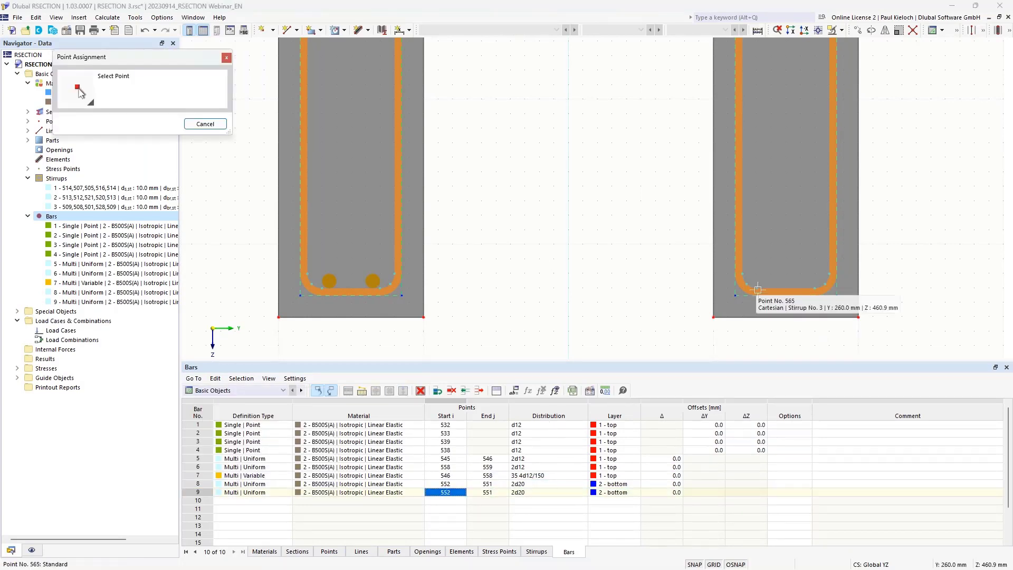
click(744, 275)
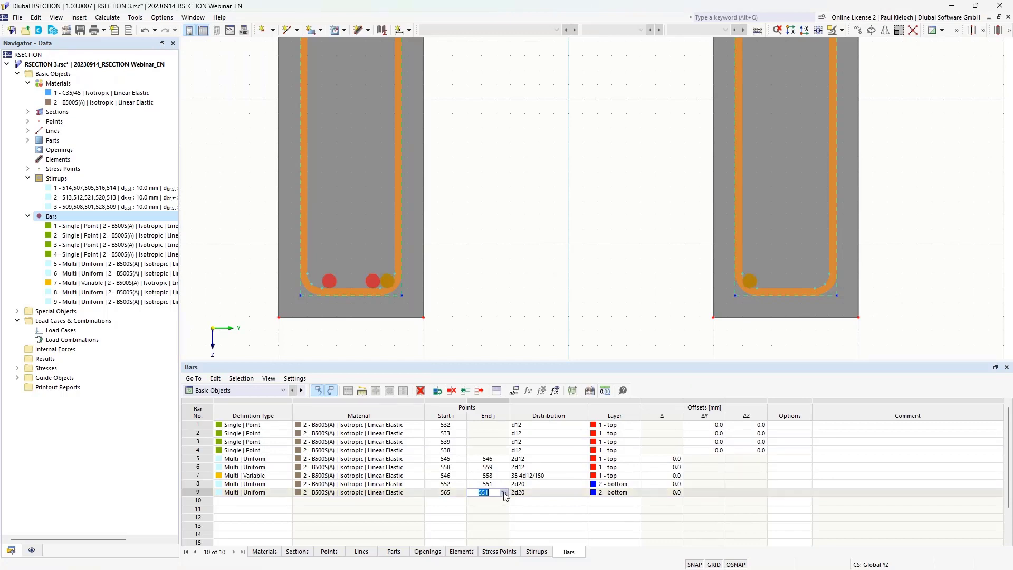
click(503, 492)
click(817, 287)
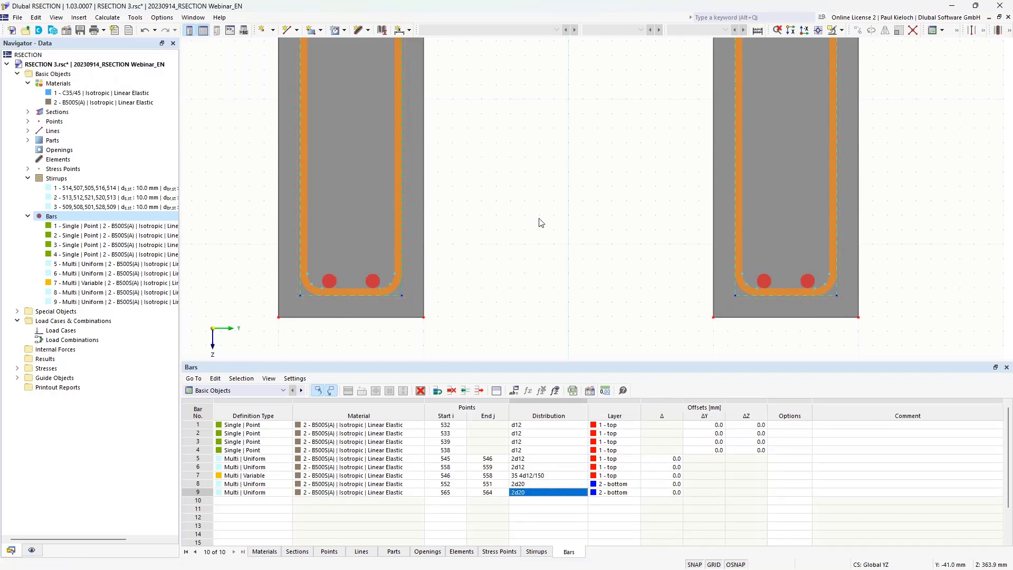
Start a new Multi | Uniform bar row between points 554 and 549, just above the lower corners of the left web stirrup.
right_click(90, 218)
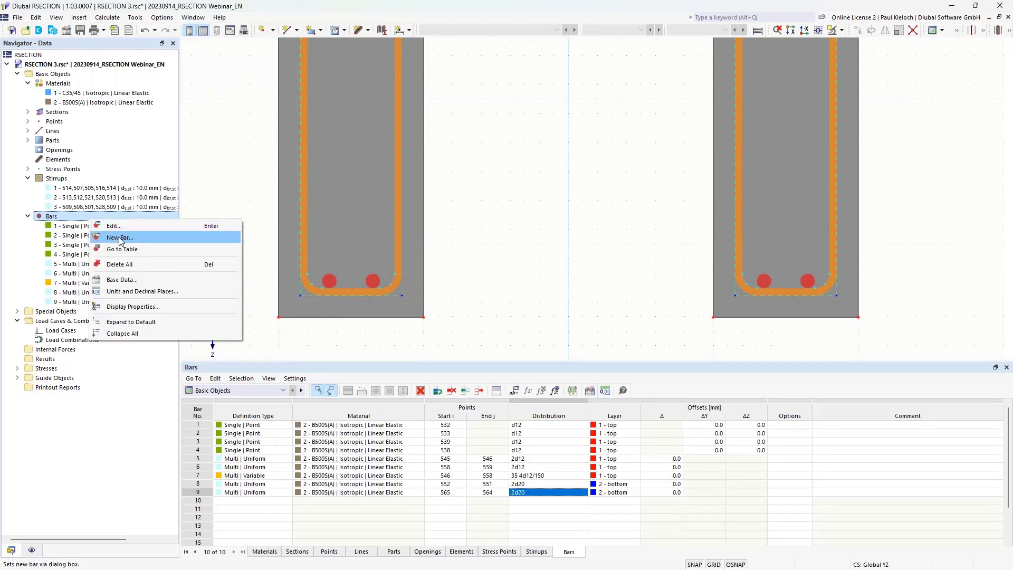
click(122, 240)
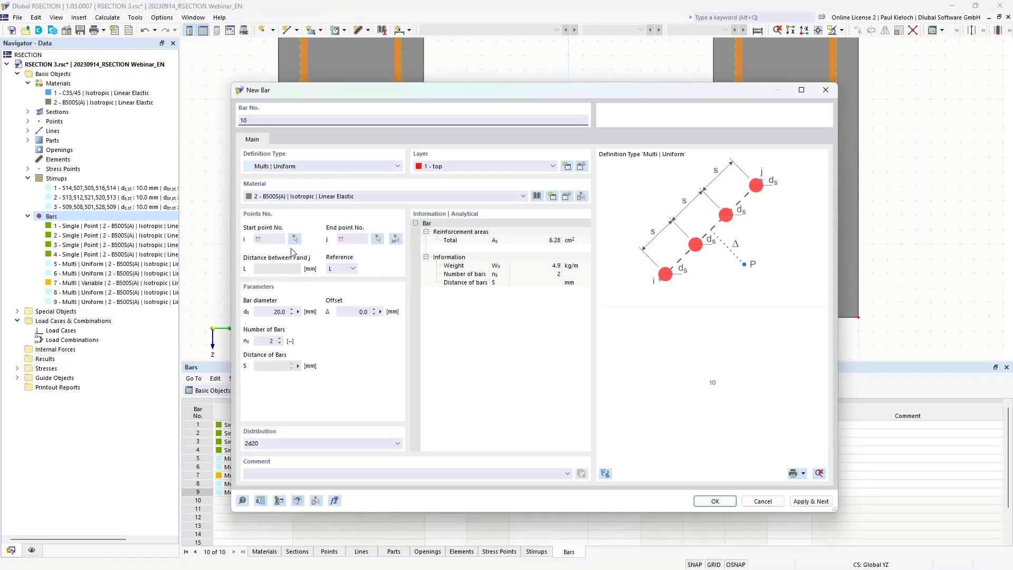
click(393, 240)
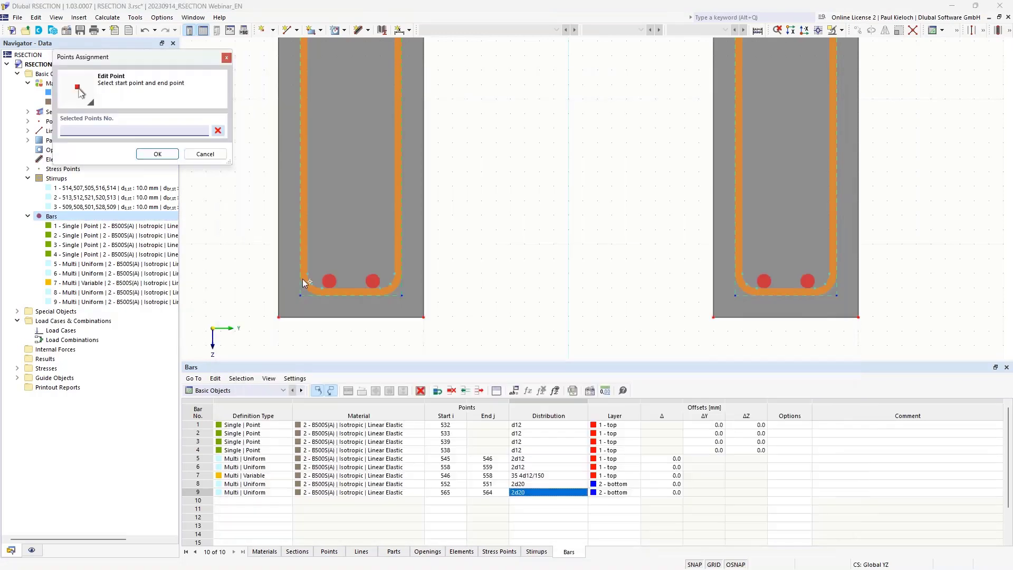
click(307, 274)
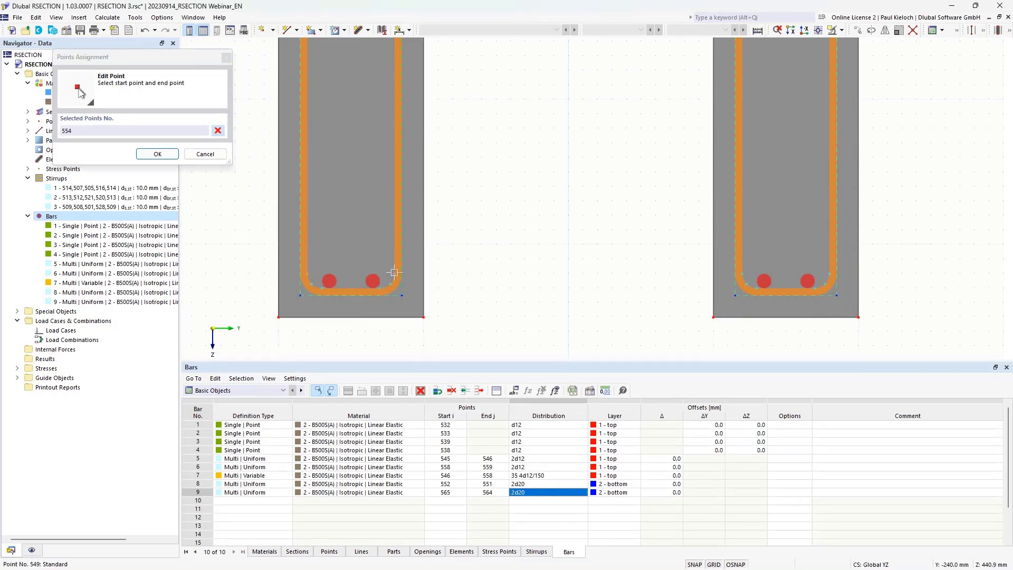
click(394, 272)
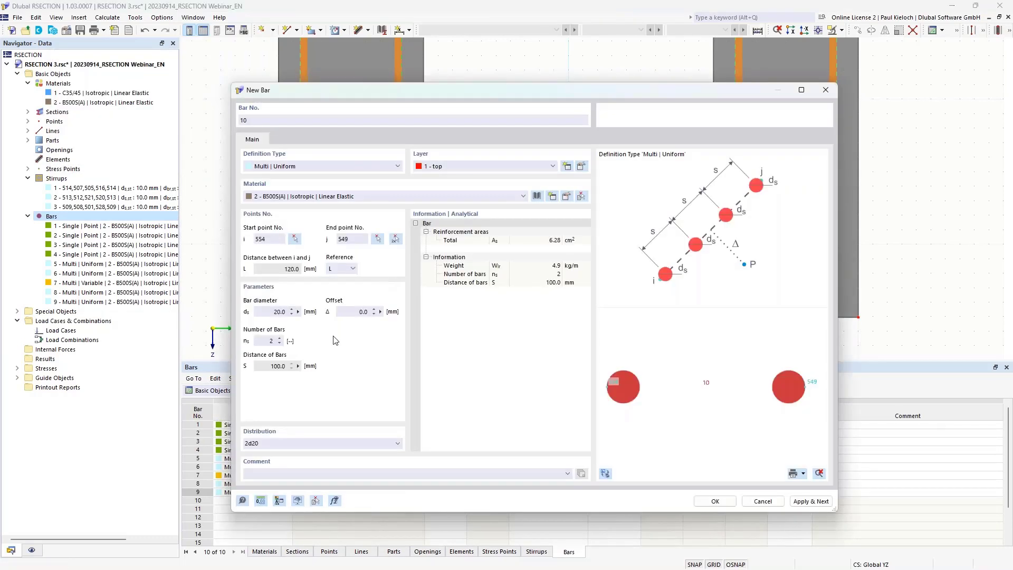
Set the row to 3 bars, preview it in the section, apply a -30 mm offset and create the row.
click(280, 339)
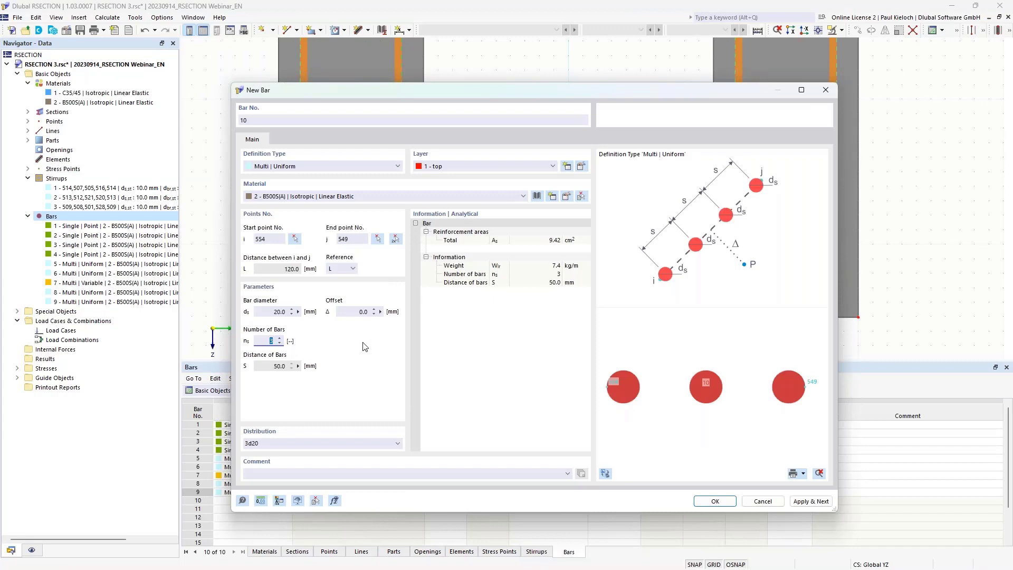
click(607, 474)
scroll(696, 395, down, 2)
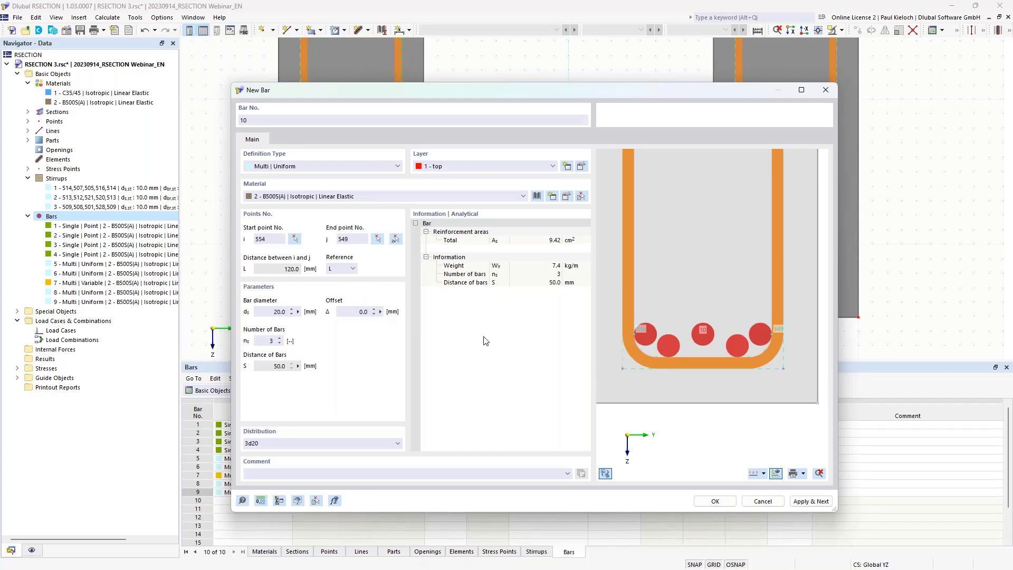
click(359, 312)
key(Tab)
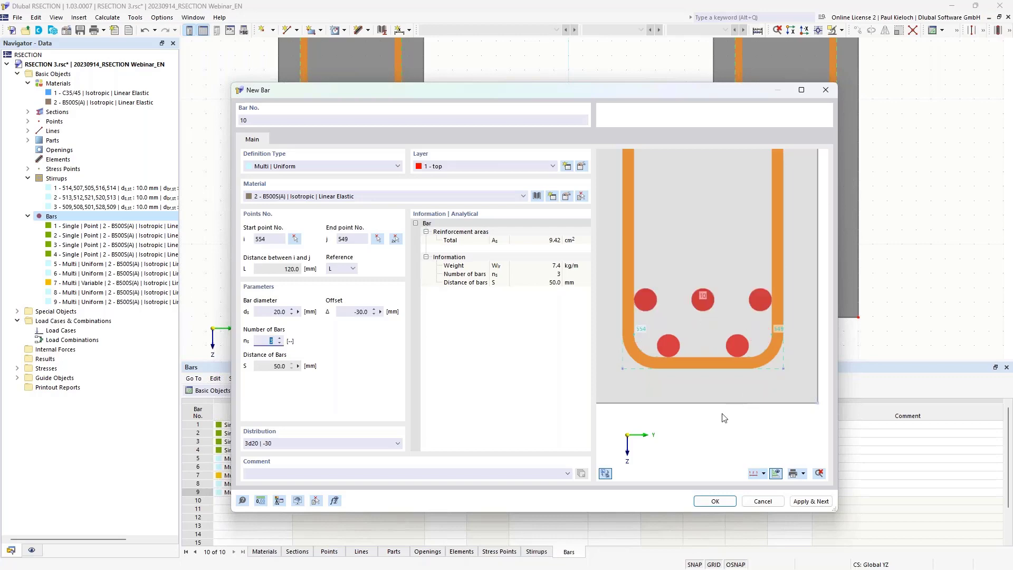
click(716, 498)
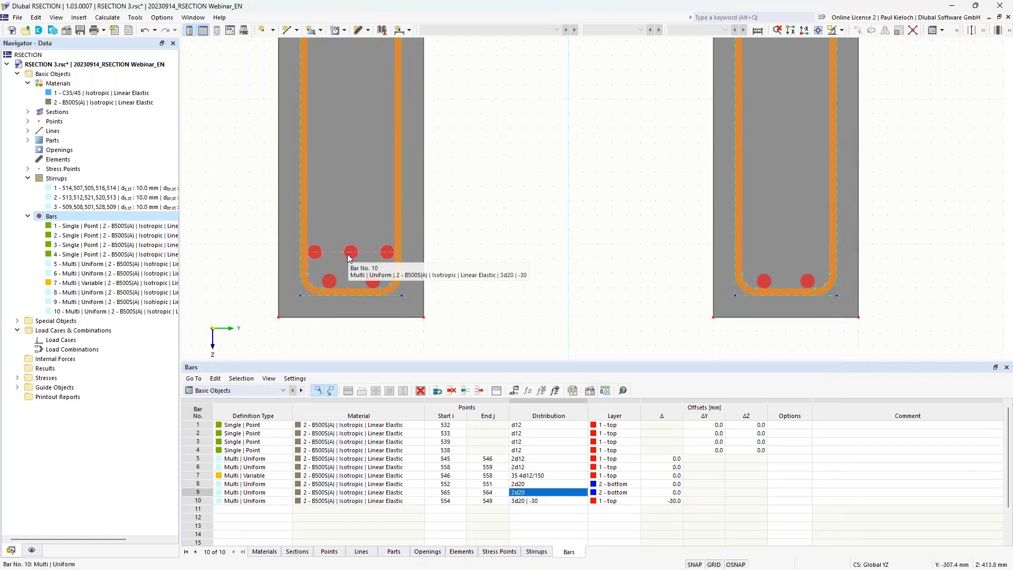
Duplicate bar row 10 and reassign the copy to start point 567 and end point 562 in the right web stirrup.
click(200, 502)
right_click(200, 503)
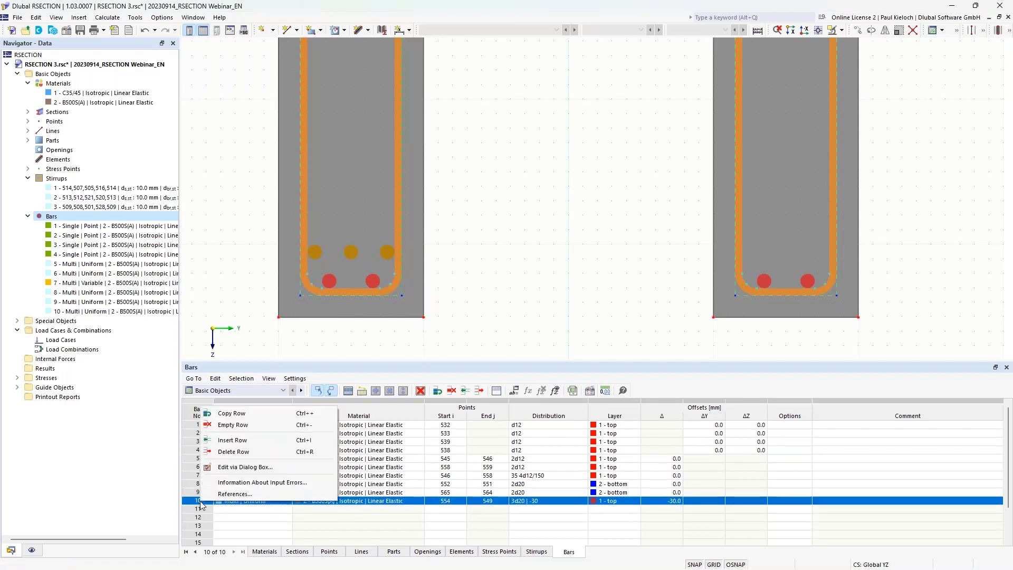
click(252, 414)
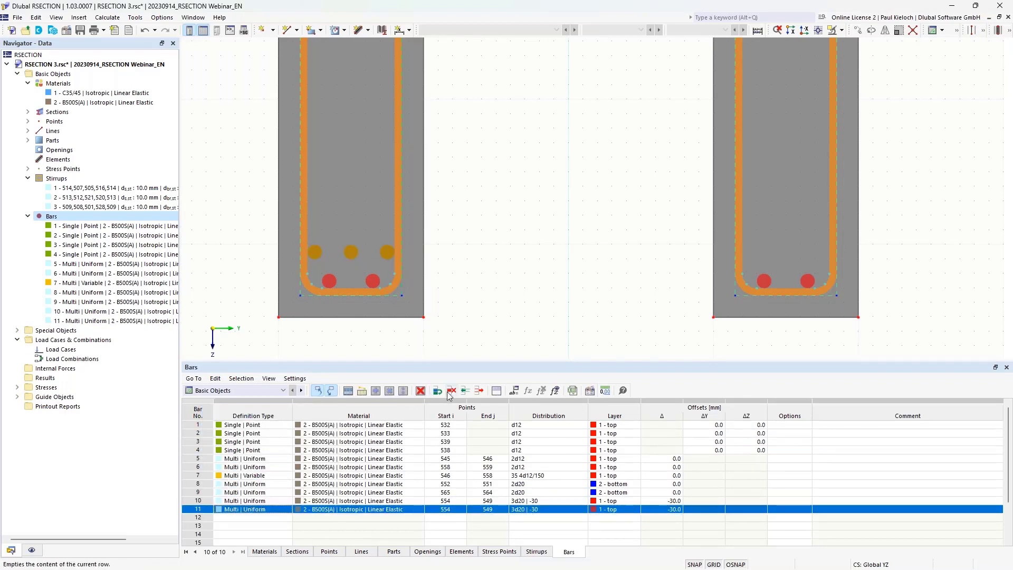
click(457, 510)
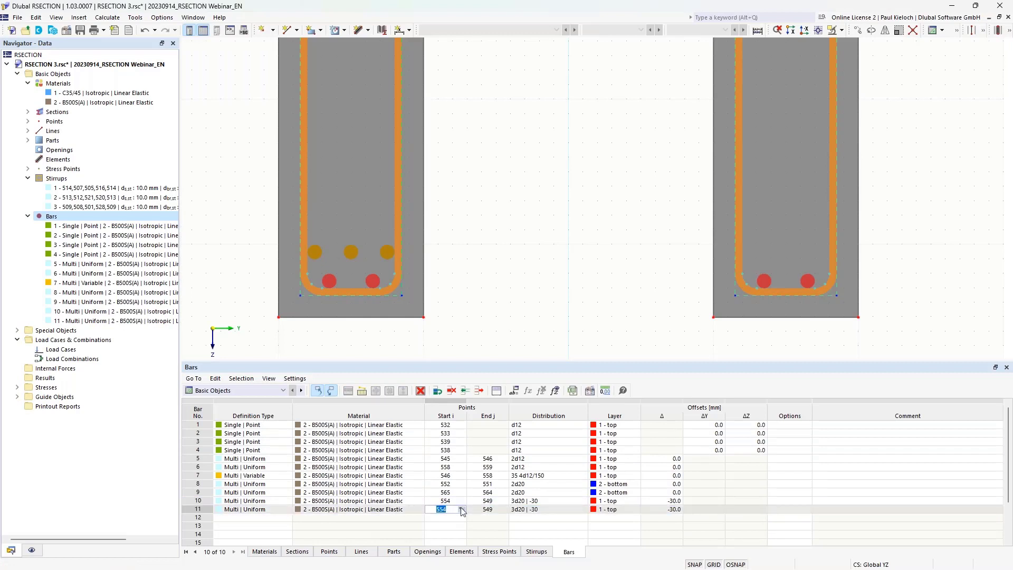
click(462, 510)
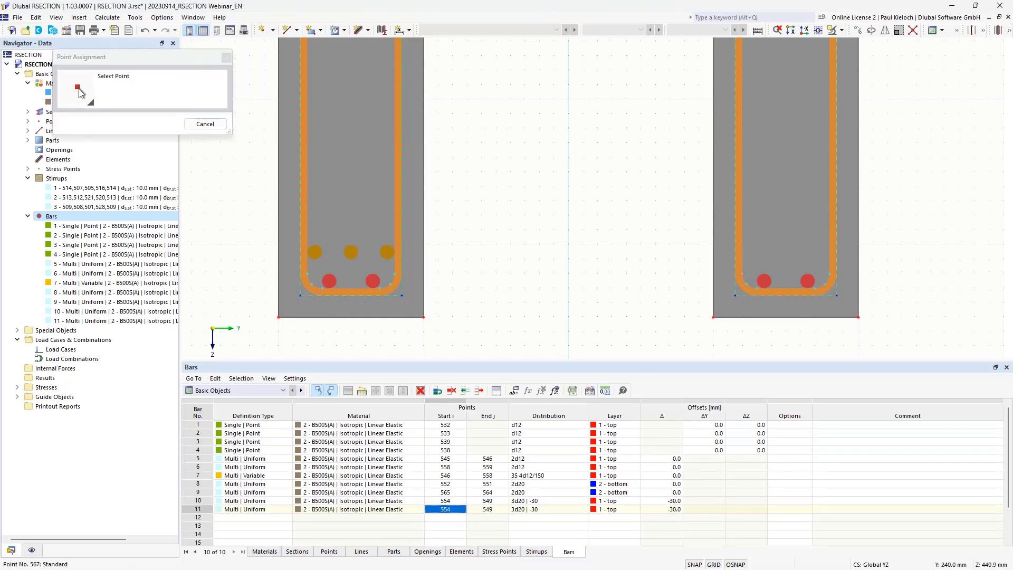
click(742, 274)
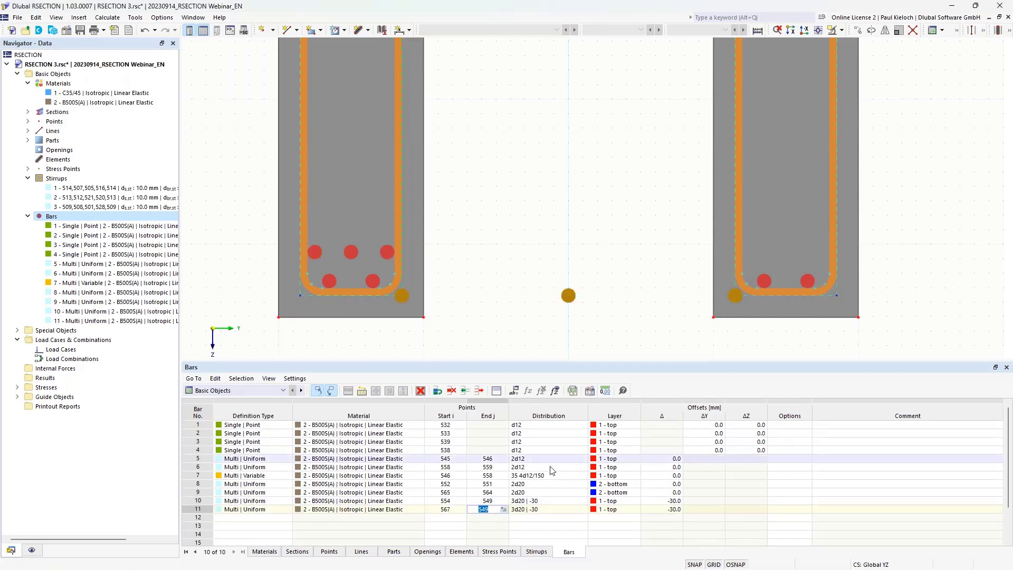
click(504, 509)
click(800, 276)
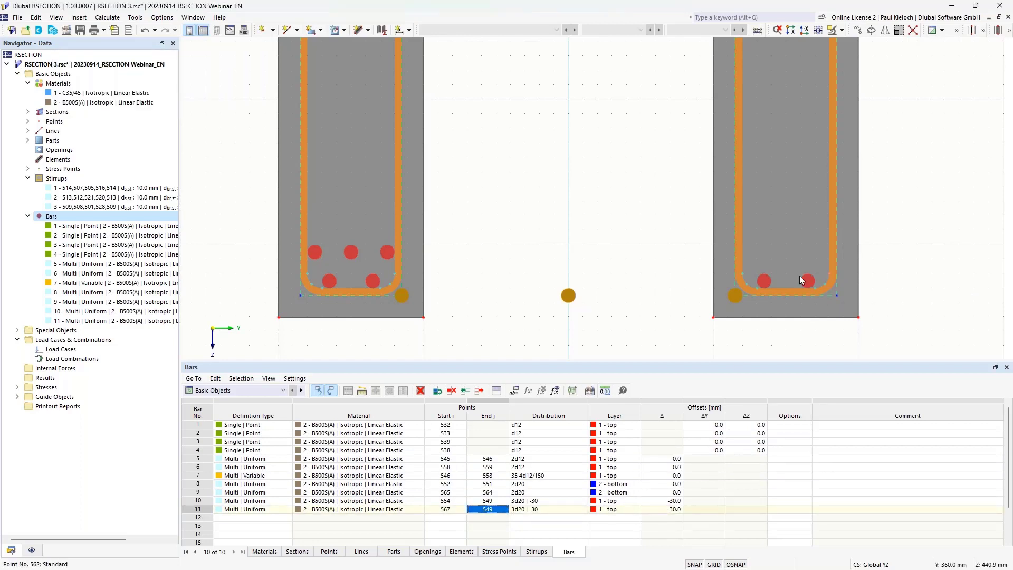
click(600, 275)
Assign bar rows 10 and 11, the upper three-bar rows in both webs, to layer 3 - bottom - additional.
scroll(600, 275, down, 4)
middle_drag(613, 229, 595, 242)
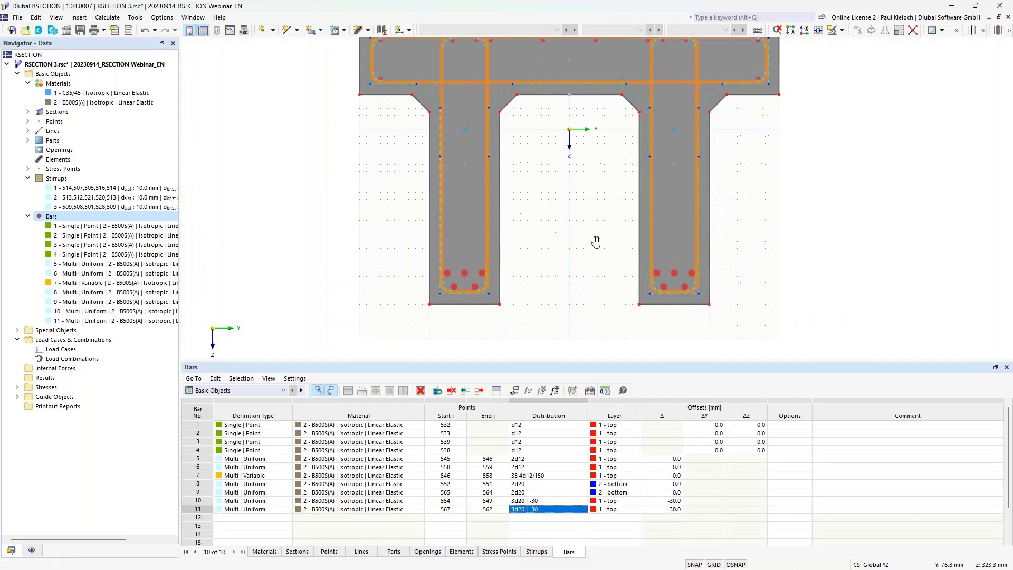
drag(692, 360, 694, 351)
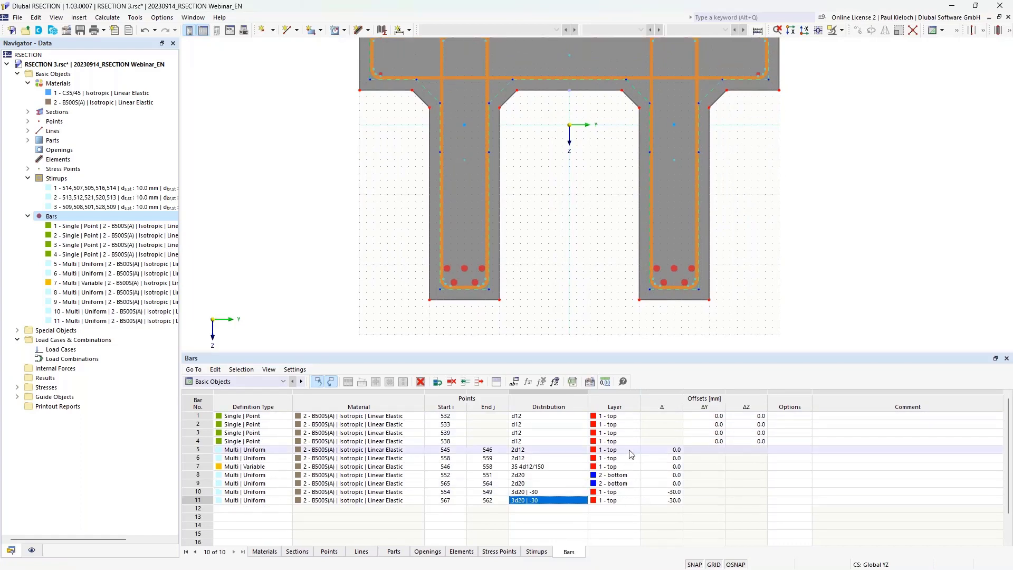
middle_drag(597, 205, 591, 222)
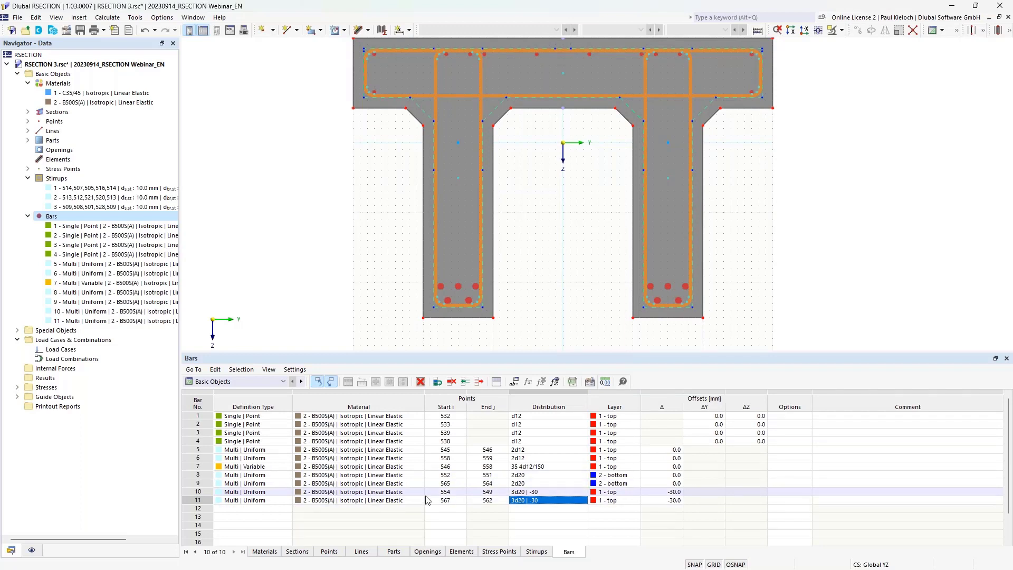
click(624, 493)
click(636, 492)
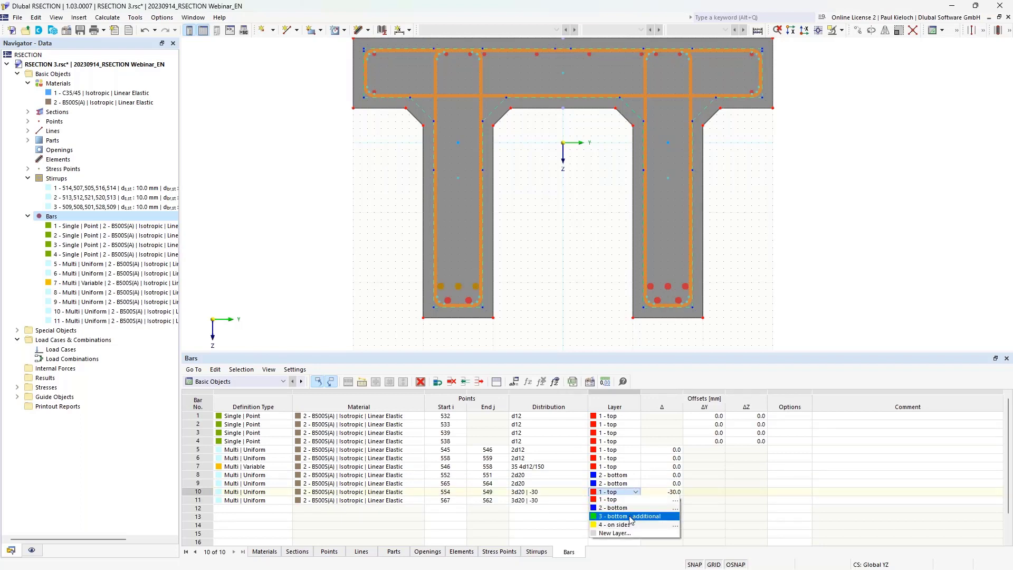
click(631, 517)
click(613, 500)
click(616, 500)
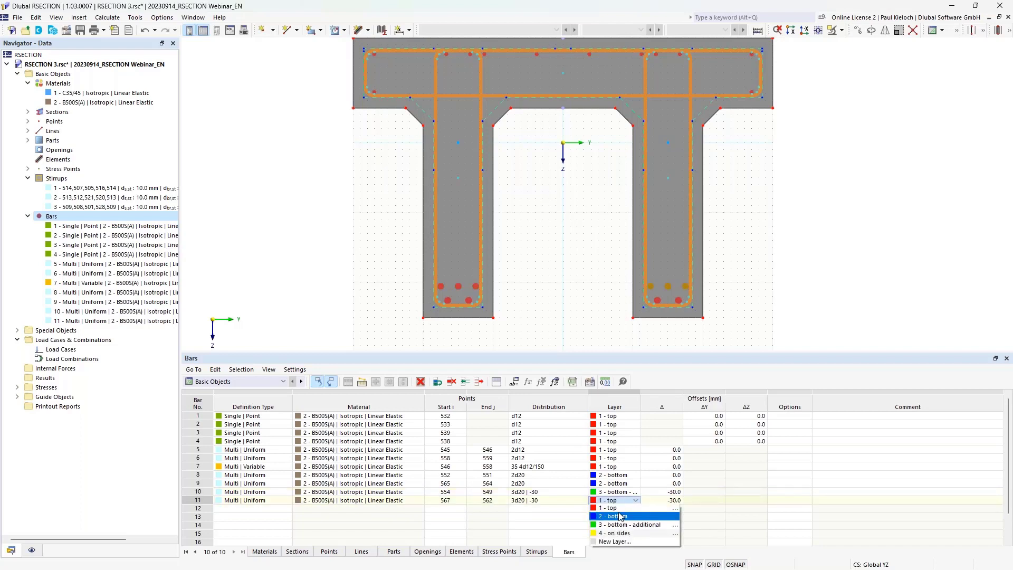
click(620, 524)
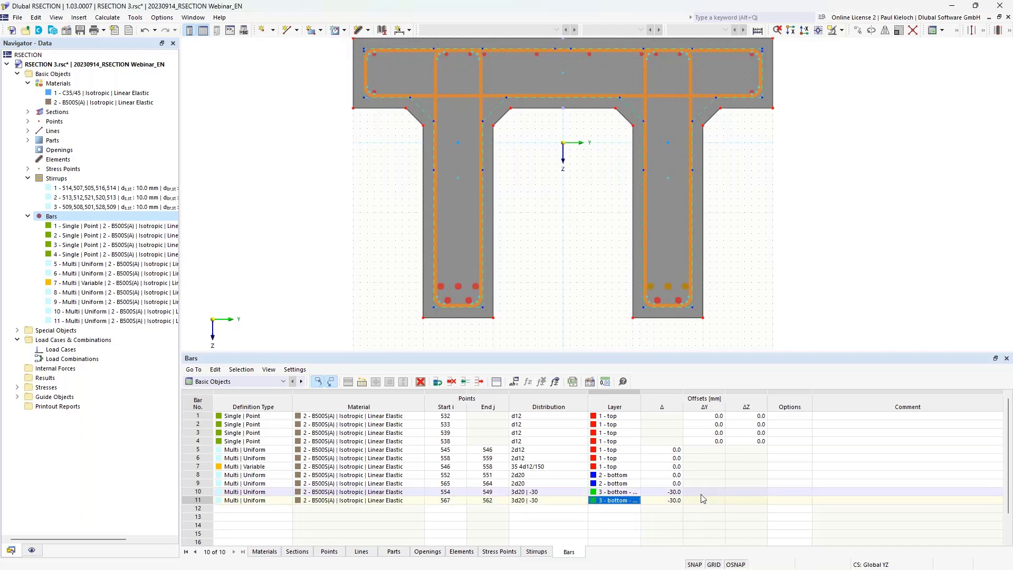
click(705, 492)
click(702, 502)
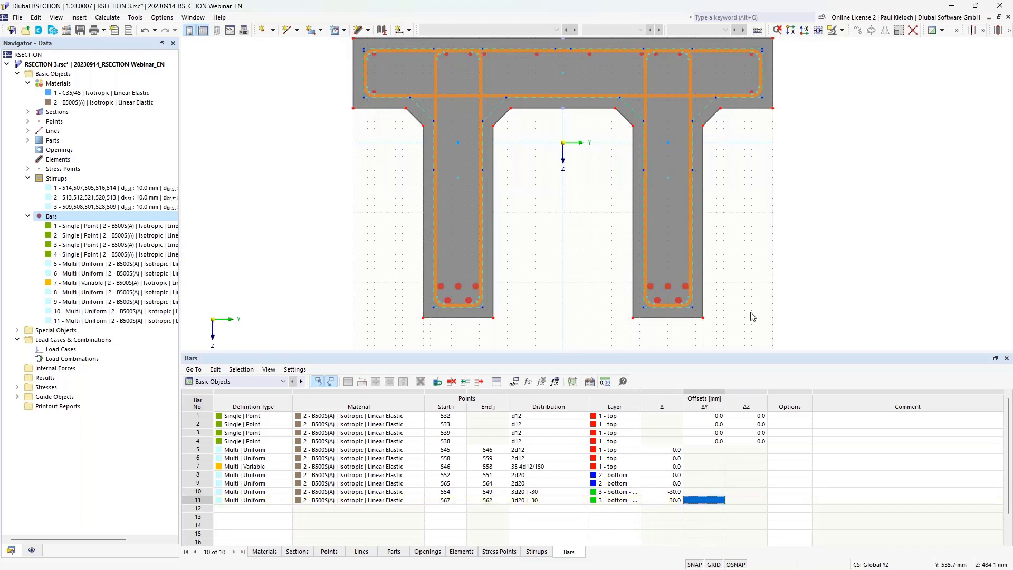
Start a new Multi | Variable bar row along the left leg of the left web stirrup, from point 543 to point 554.
middle_drag(748, 202, 738, 207)
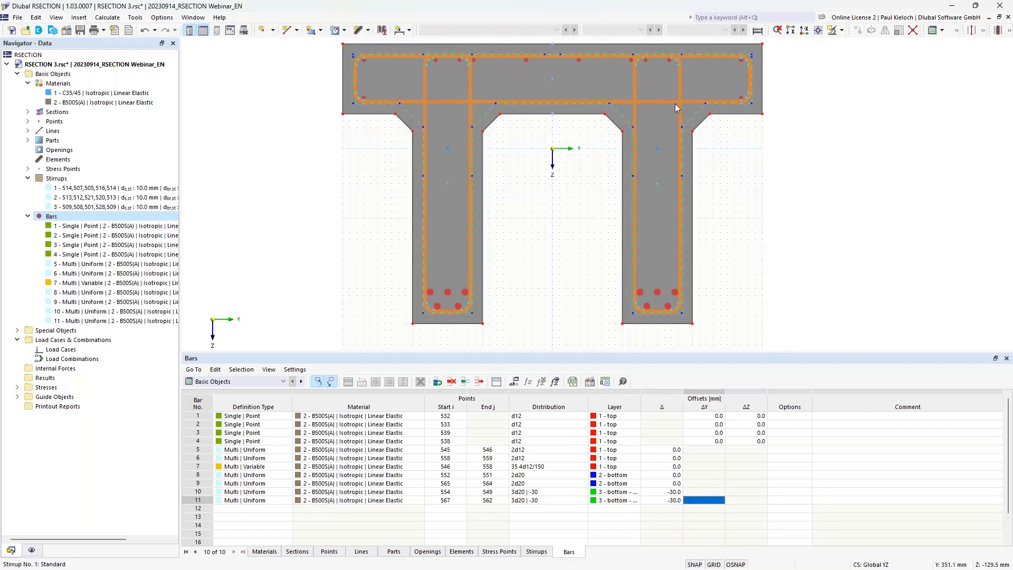
right_click(49, 216)
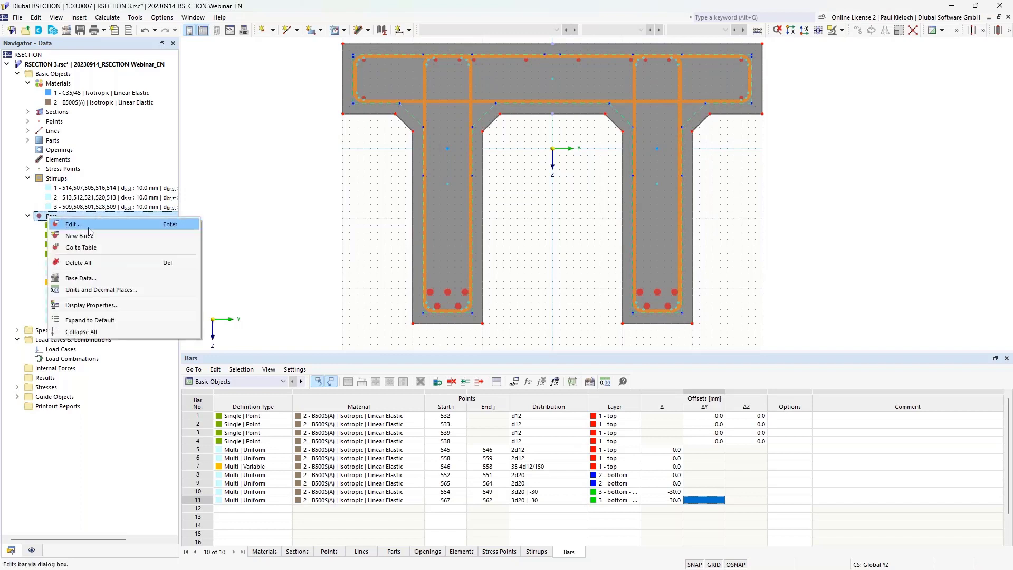
click(88, 237)
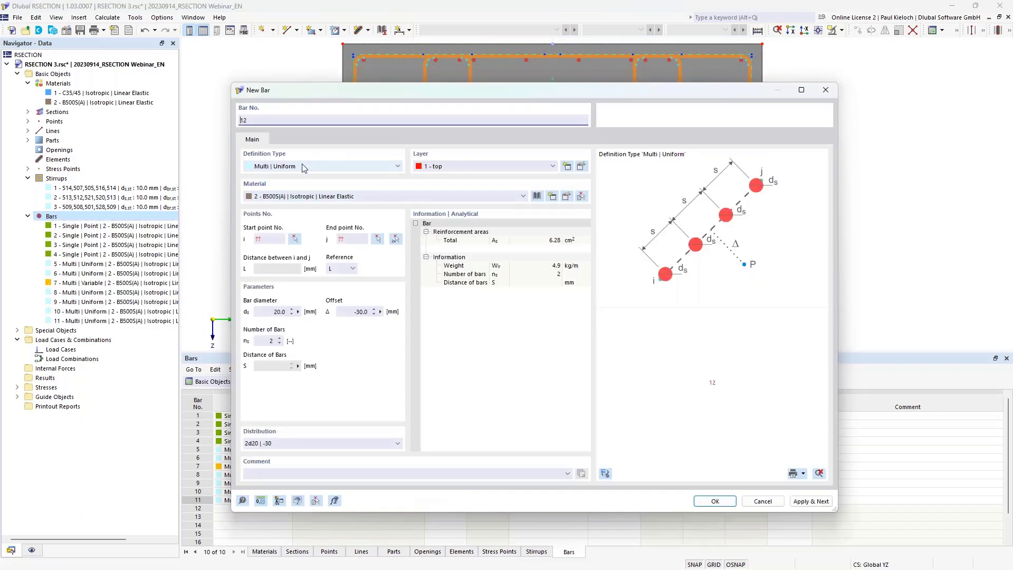
click(304, 166)
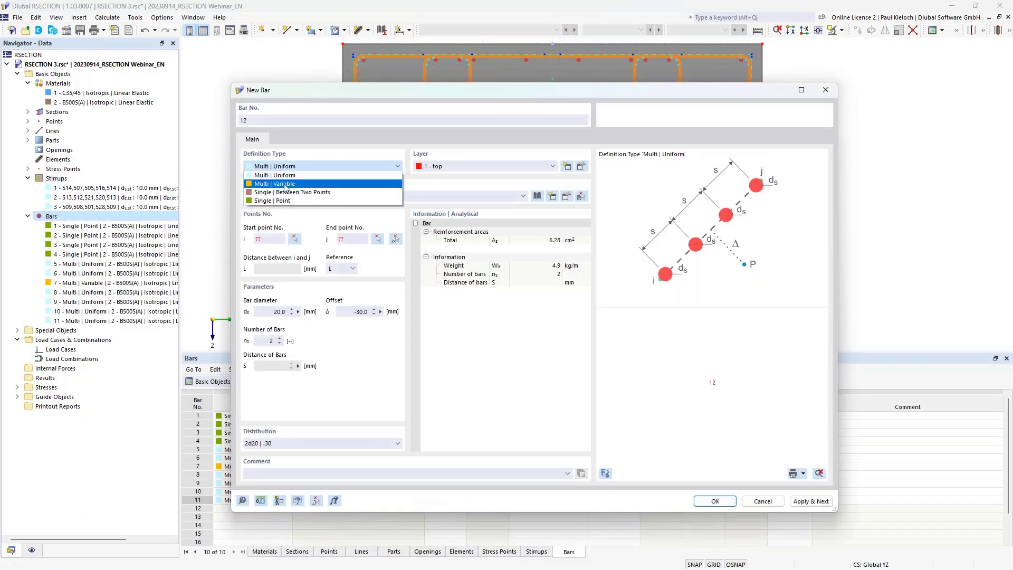
click(291, 185)
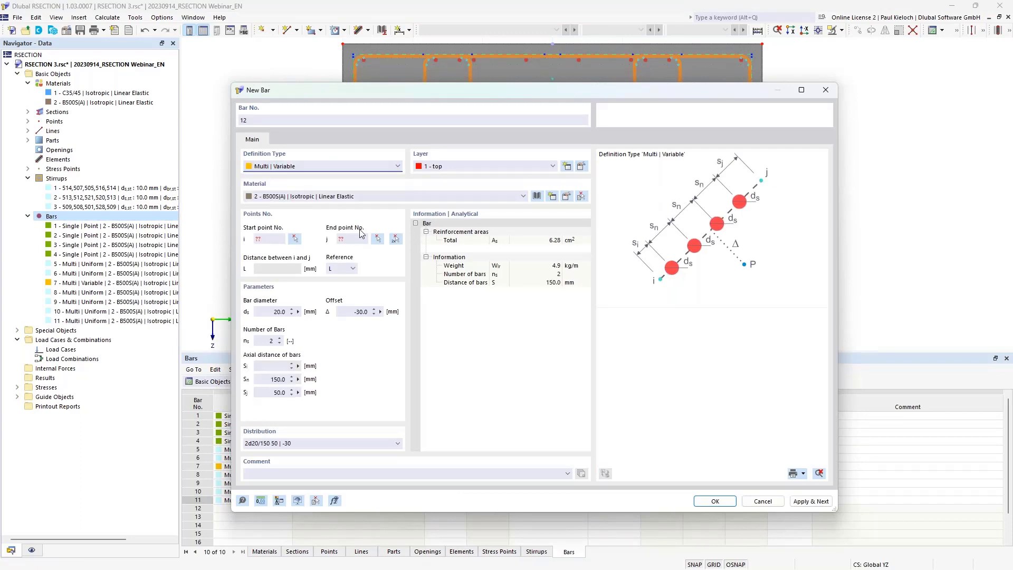
click(395, 240)
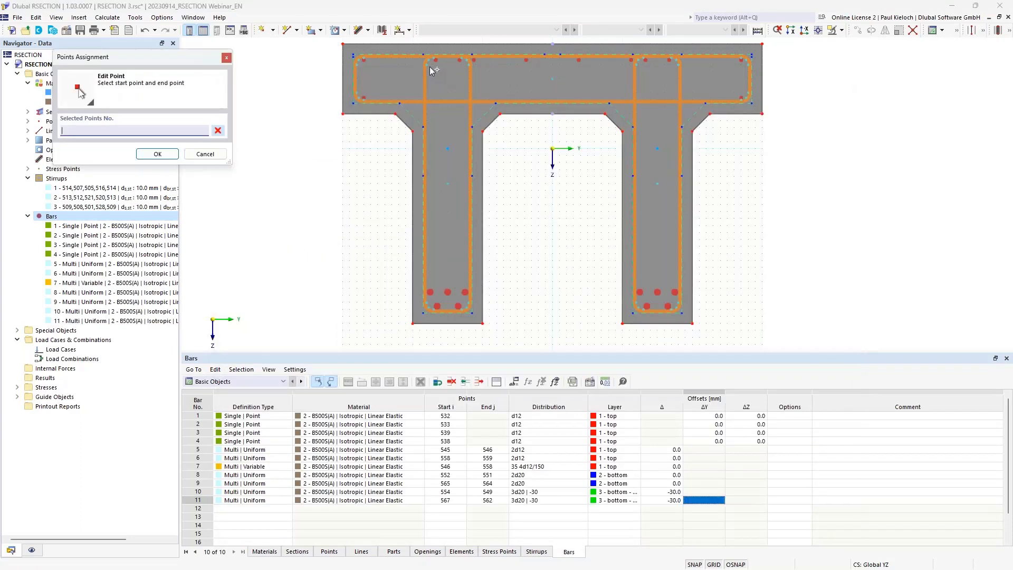
click(431, 69)
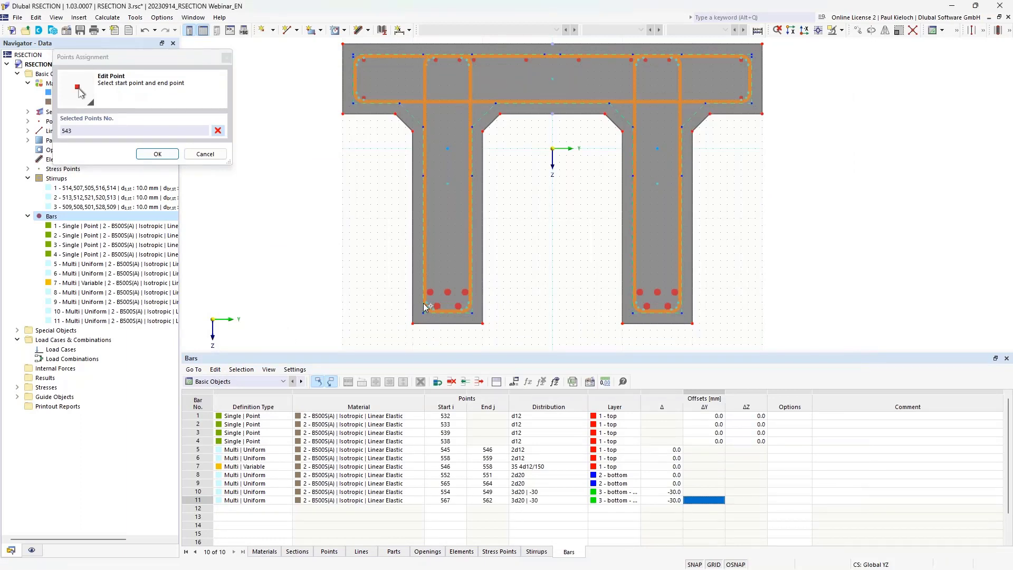
click(428, 301)
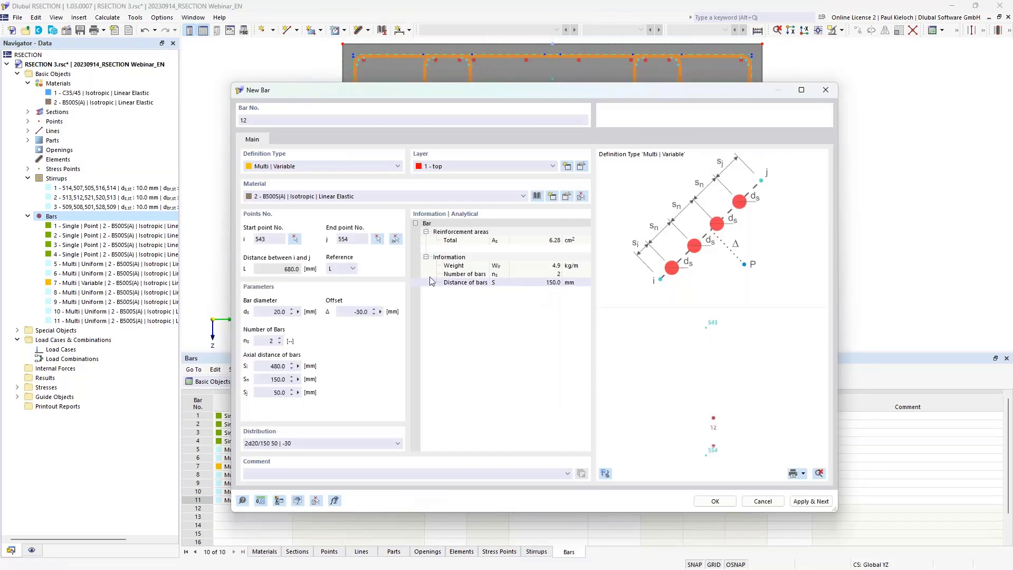
Set the row to 5 bars of 10 mm diameter with 0 offset, 0 start distance and 150 mm spacing, preview it and create it.
double_click(277, 311)
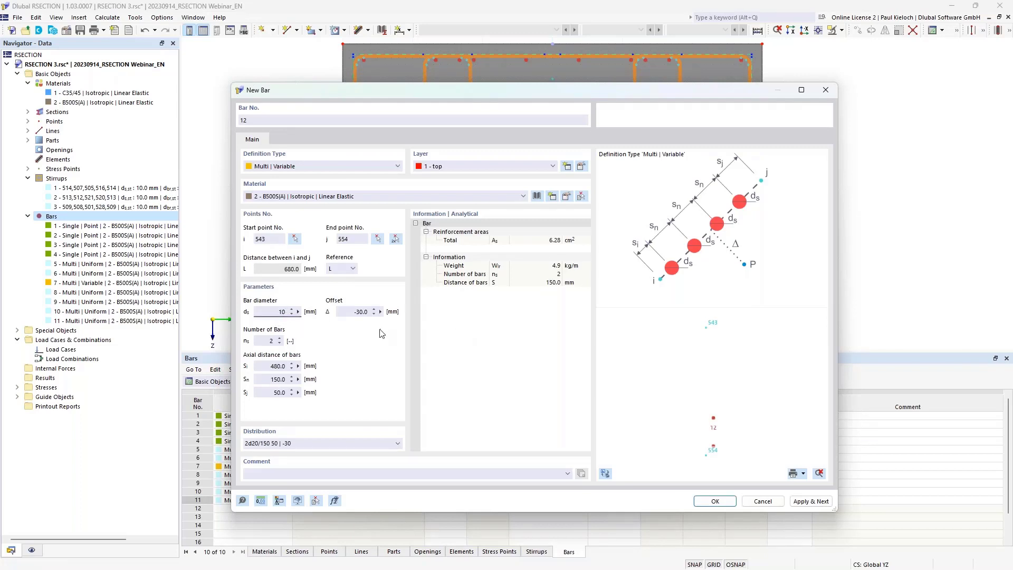
double_click(354, 312)
text(0)
double_click(268, 341)
click(265, 366)
text(0)
click(271, 379)
click(606, 474)
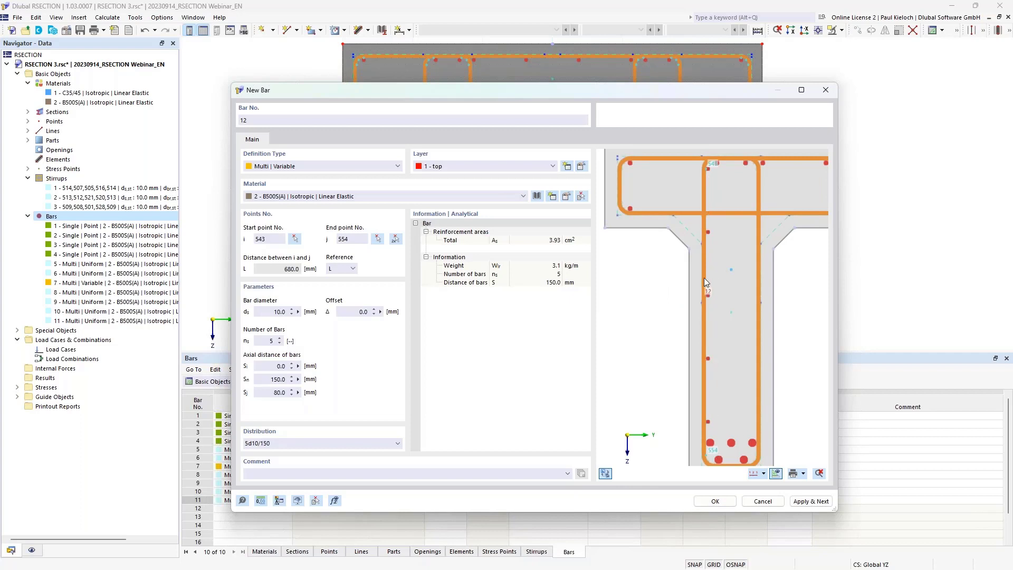
click(714, 500)
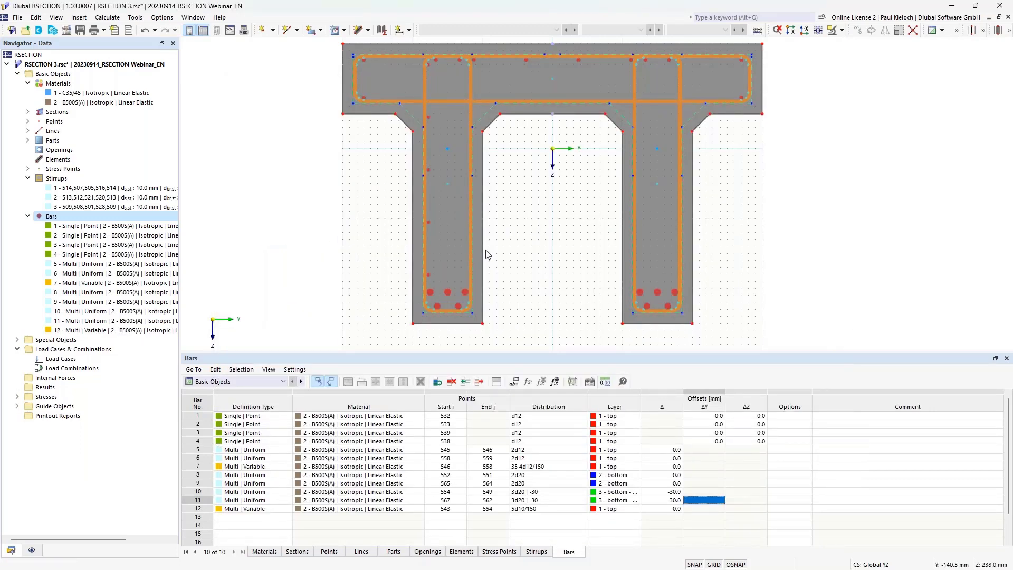
Duplicate bar row 12 and reassign the copy to start point 548 and end point 549 along the right leg of the left web stirrup.
click(198, 509)
right_click(198, 510)
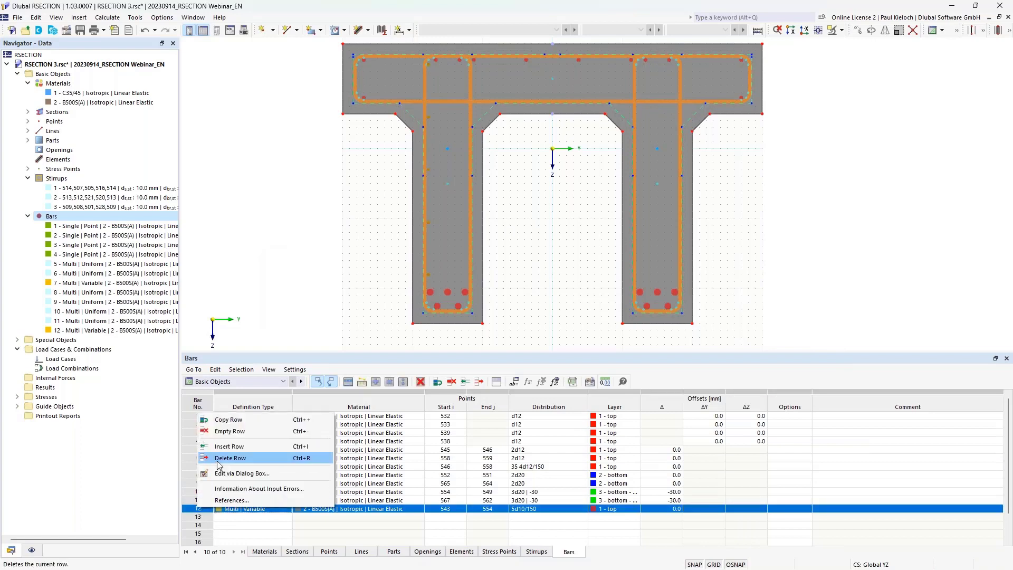
click(241, 421)
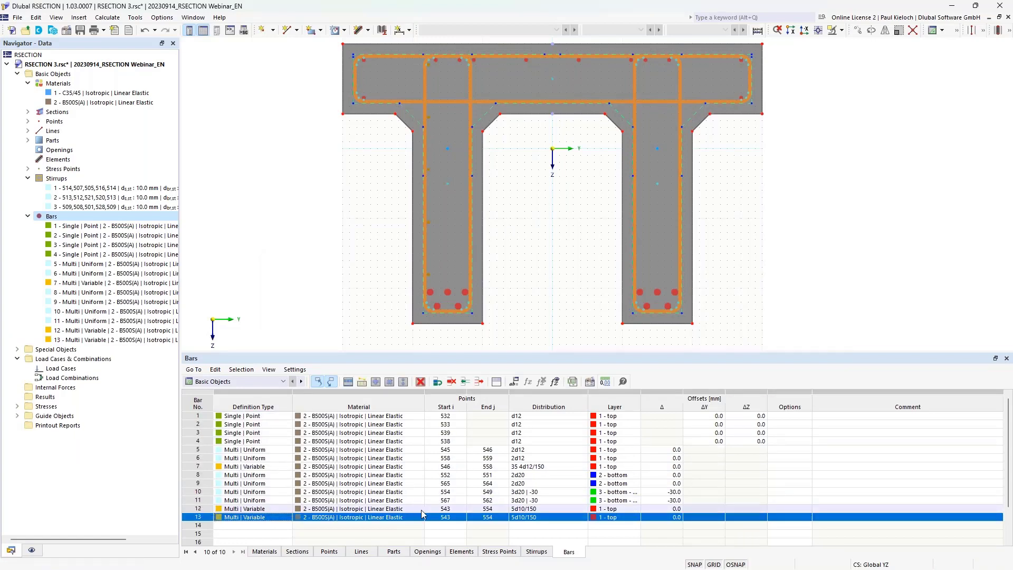
double_click(445, 517)
click(462, 518)
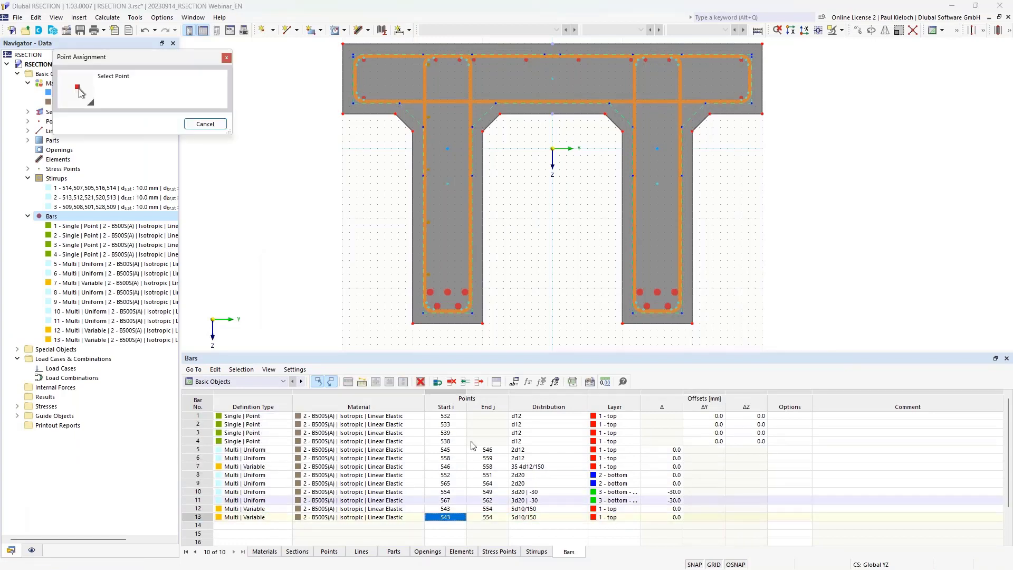
click(472, 54)
key(Tab)
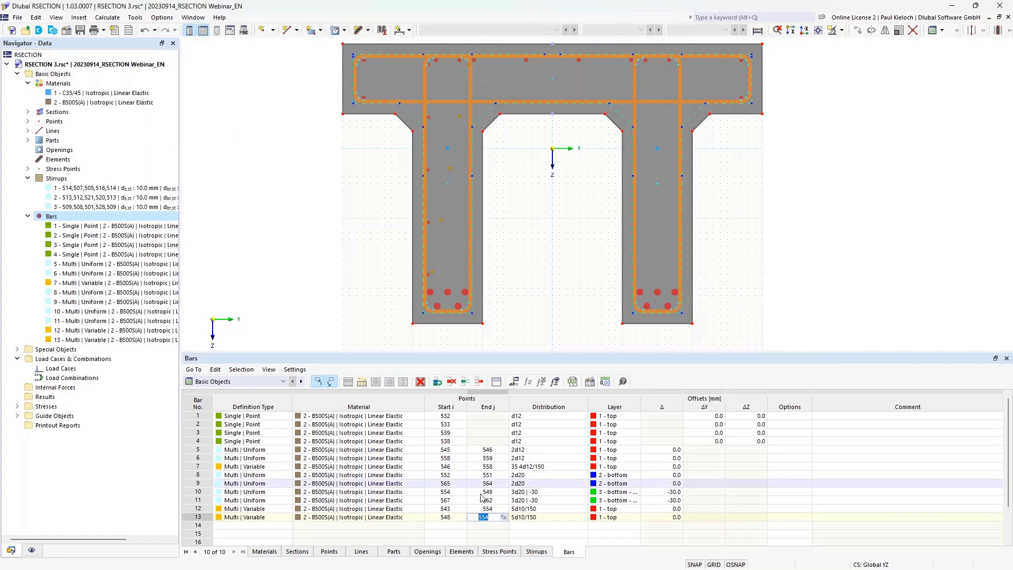
click(504, 519)
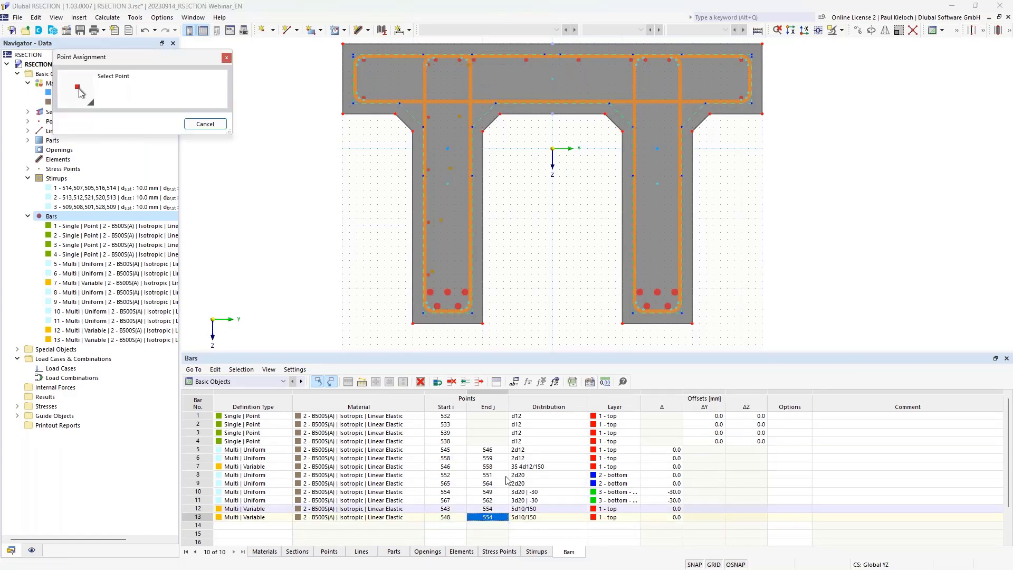
click(486, 315)
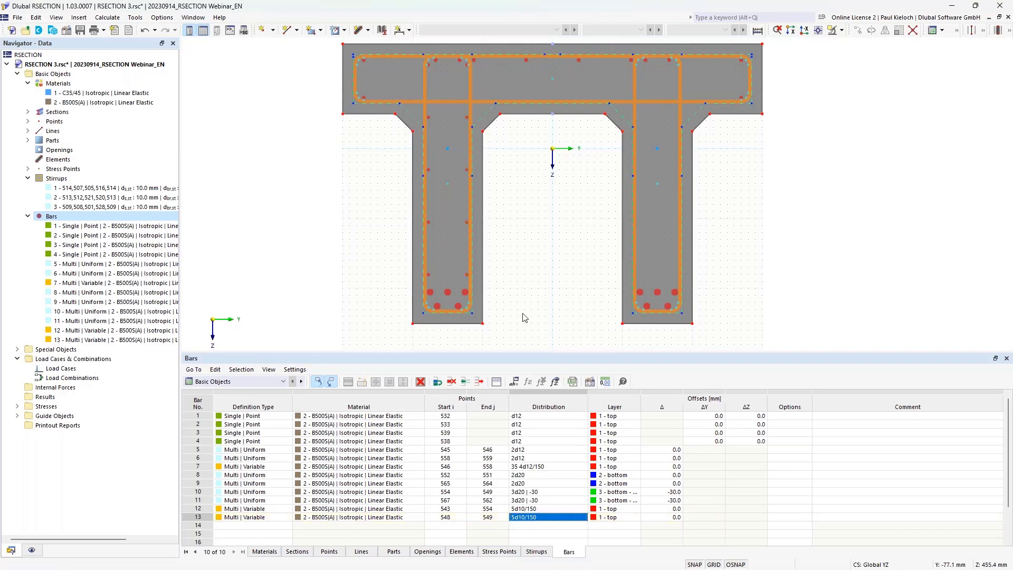
Duplicate bar row 13 and reassign the copy to start point 556 and end point 567 along the left leg of the right web stirrup.
scroll(243, 496, down, 1)
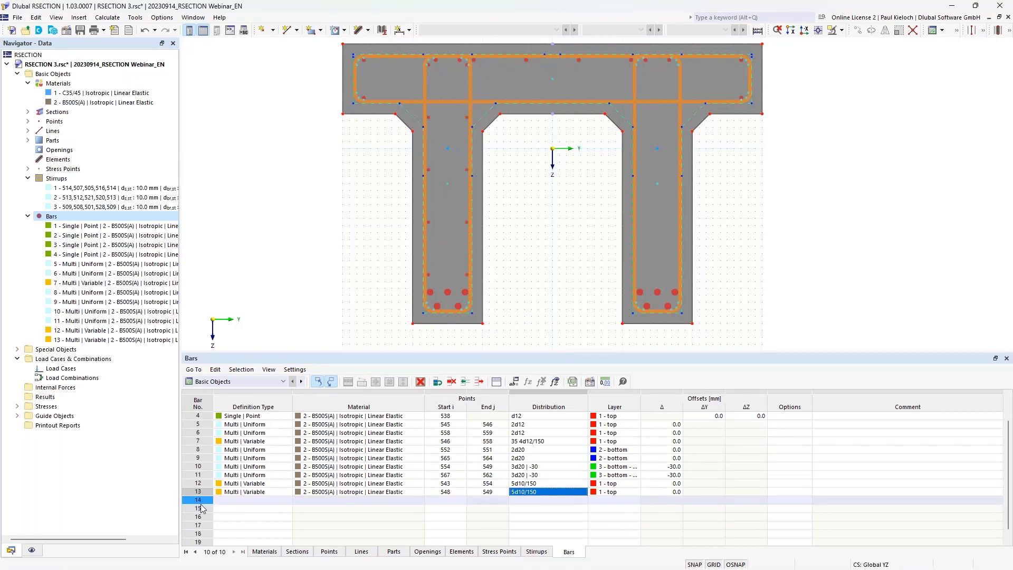
right_click(228, 496)
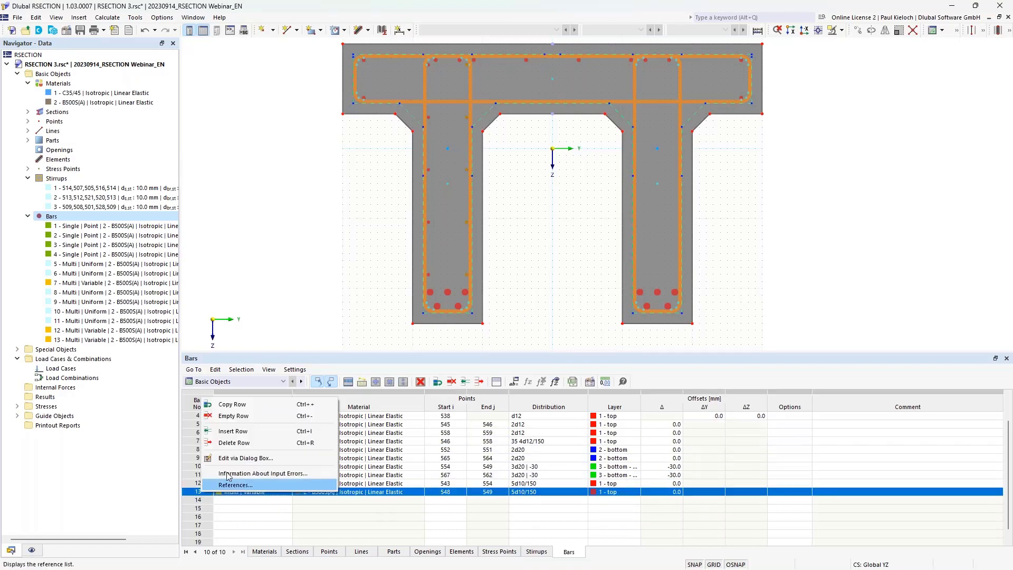
click(251, 410)
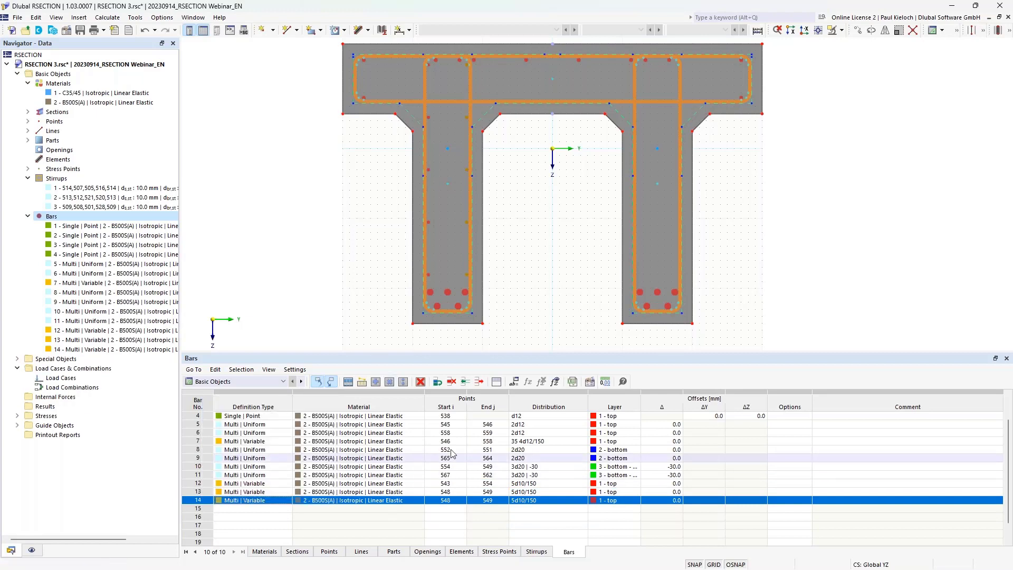
click(457, 502)
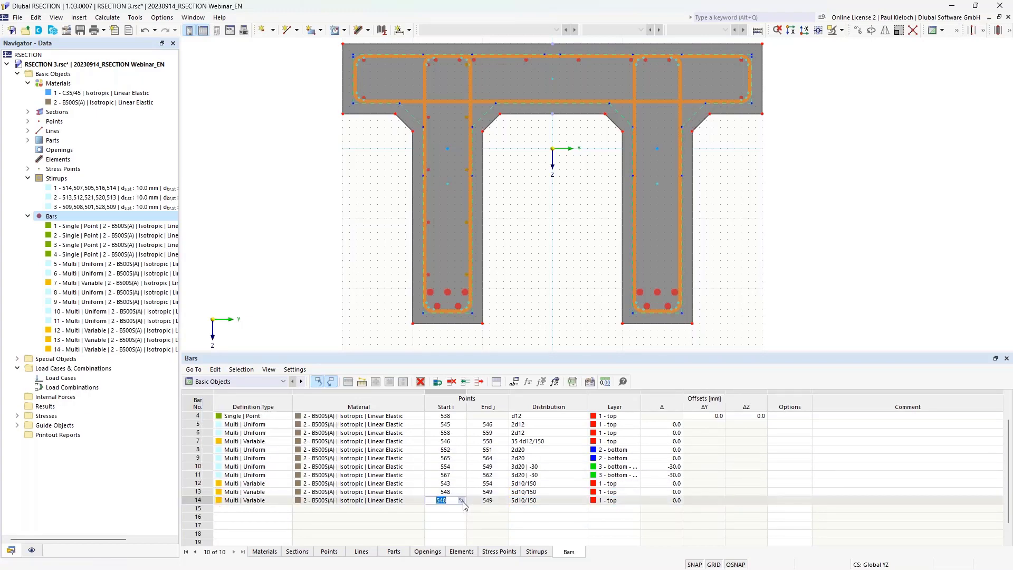
click(463, 501)
click(636, 65)
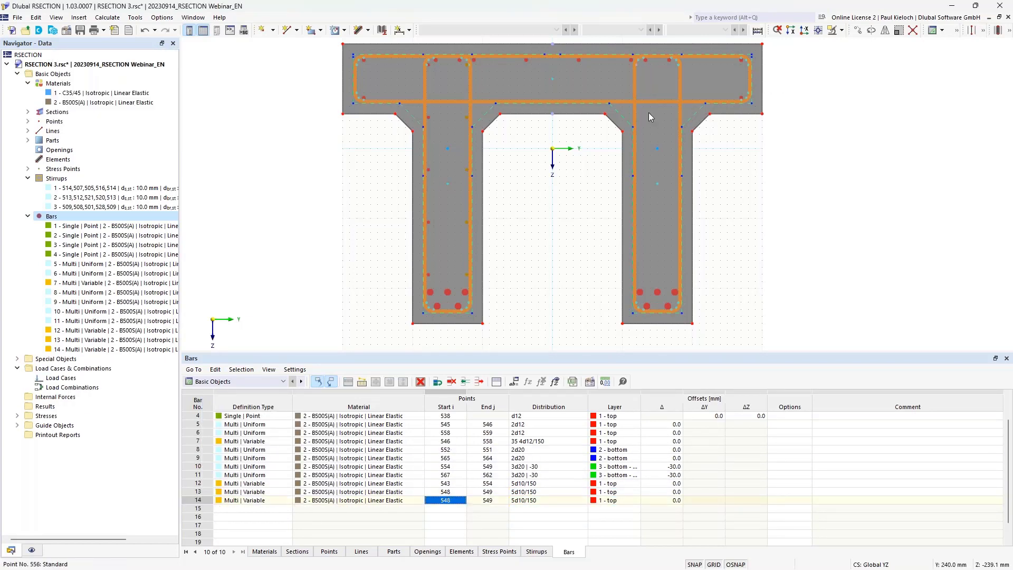
click(491, 500)
click(505, 501)
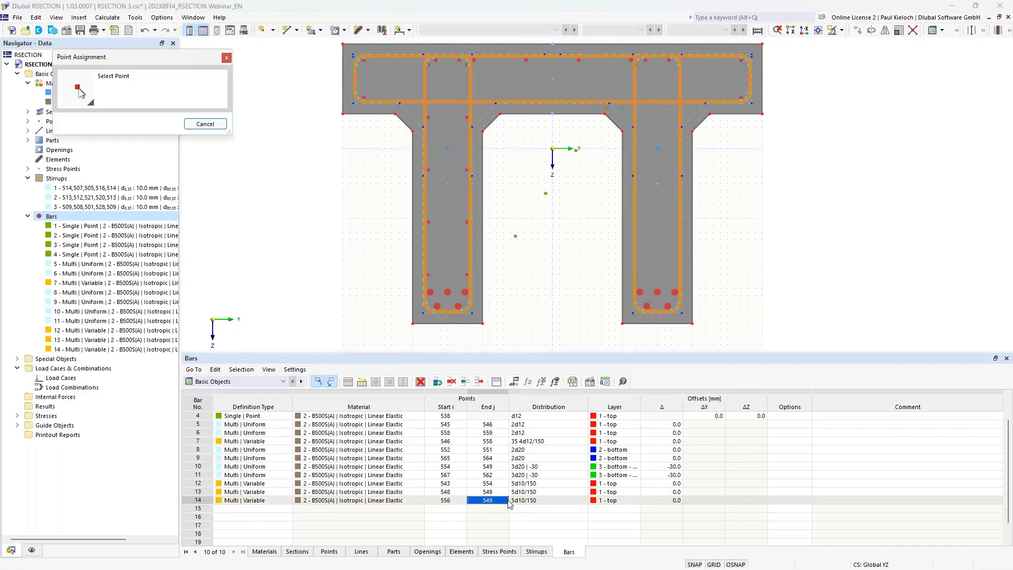
click(637, 312)
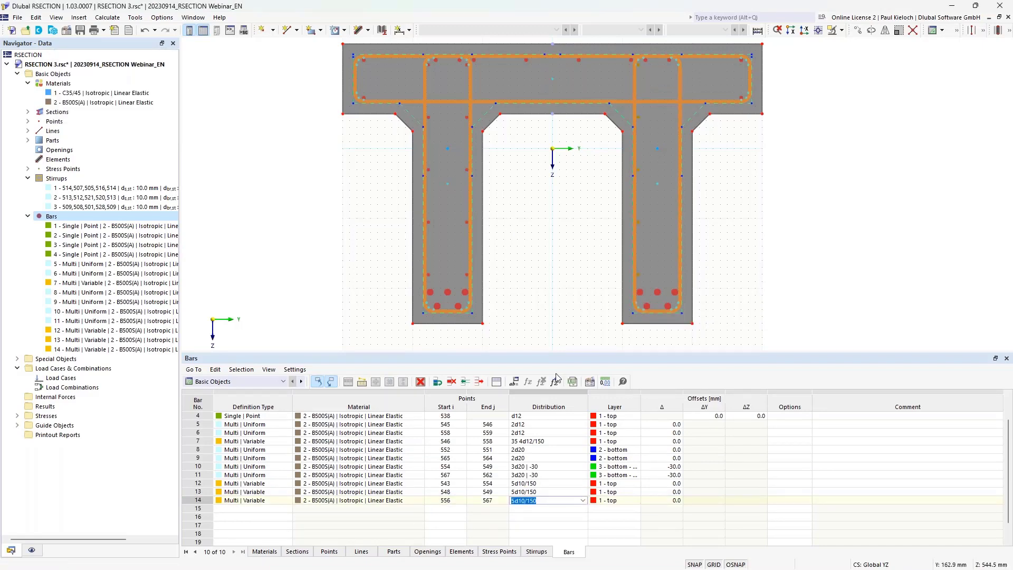
Duplicate bar row 14 and reassign the copy to start point 561 and end point 562 along the right leg of the right web stirrup.
click(210, 501)
right_click(209, 503)
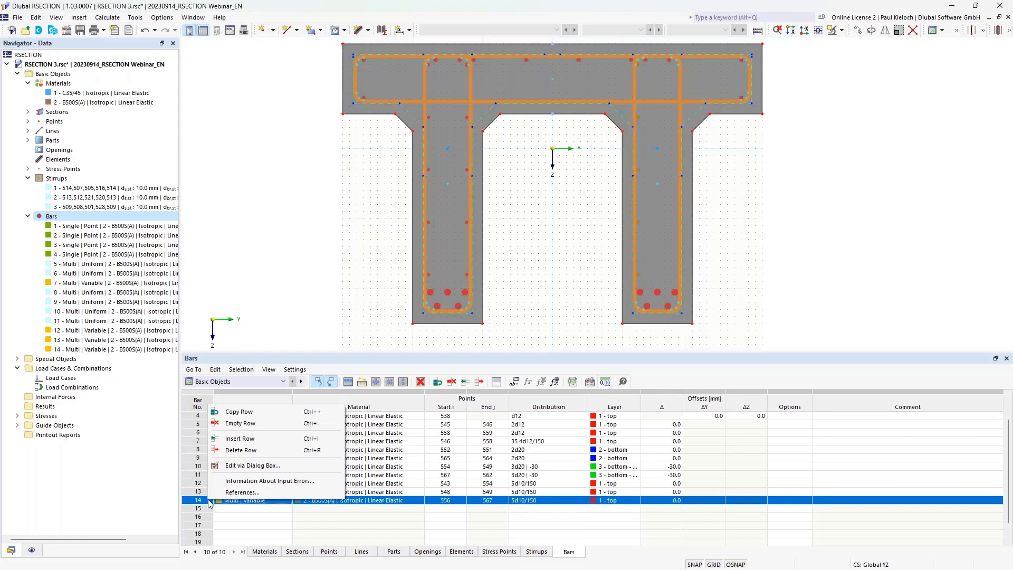
click(247, 412)
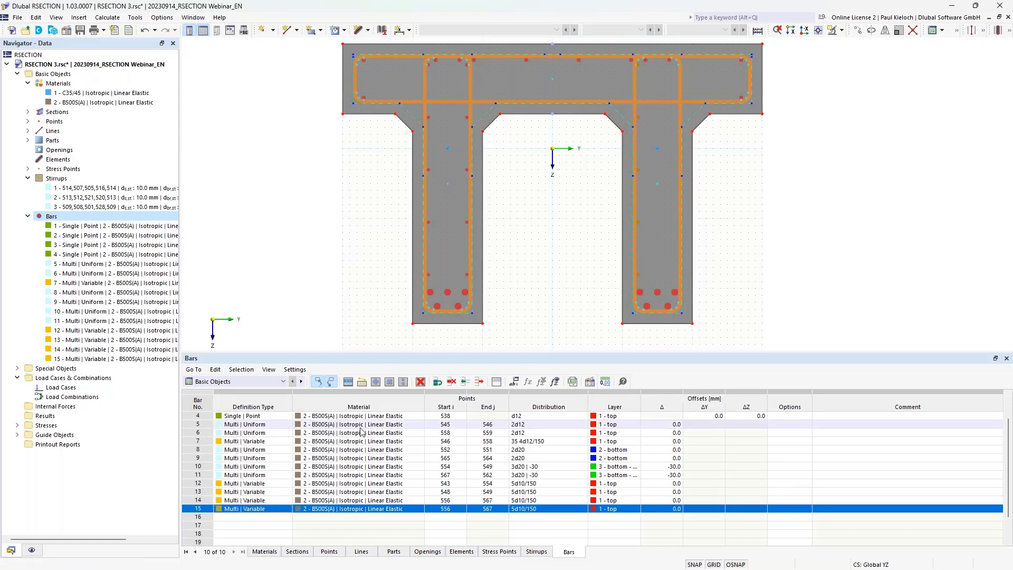
click(457, 508)
click(462, 509)
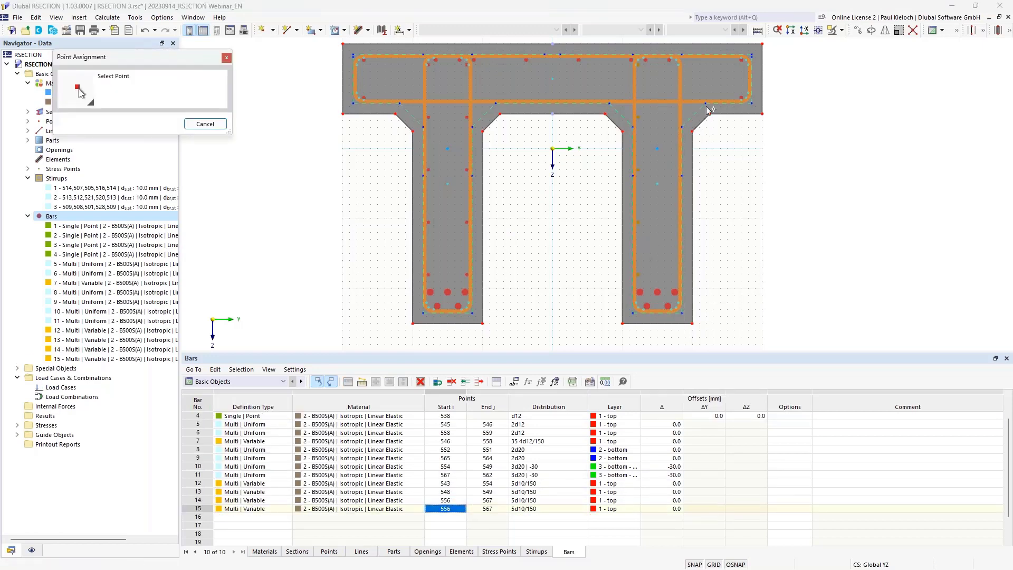
click(679, 64)
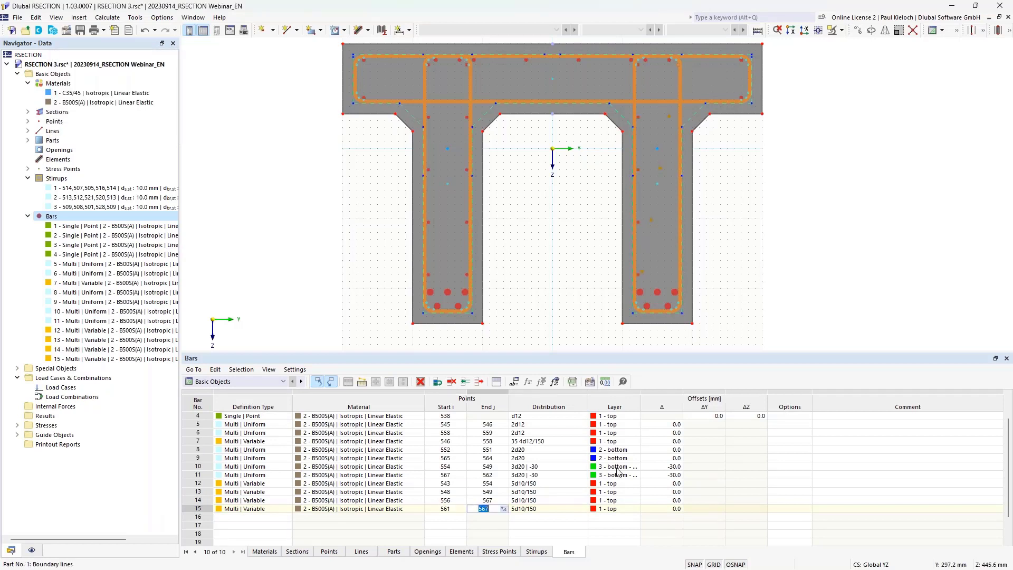
click(504, 509)
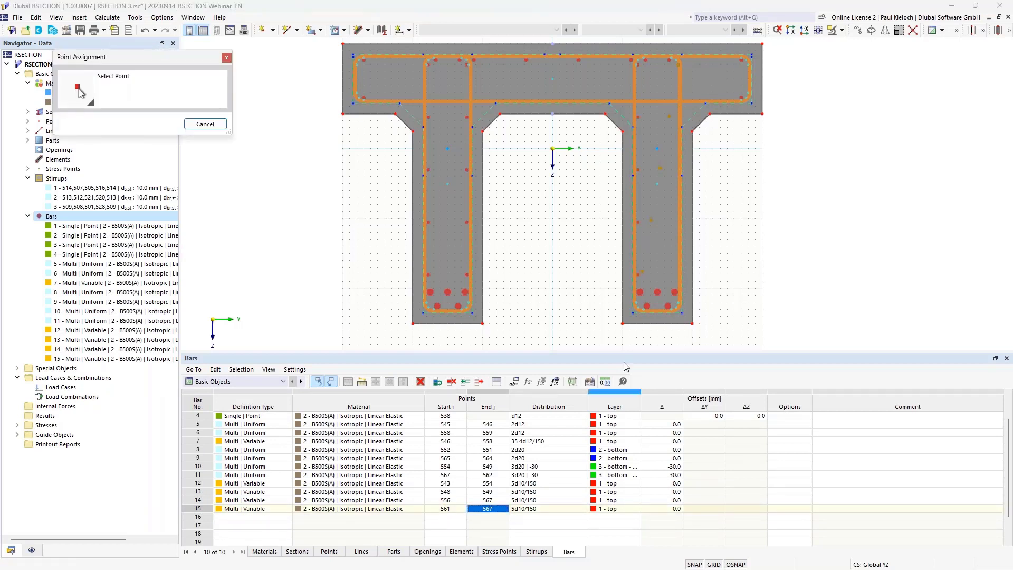
click(682, 313)
Assign bar rows 12 to 15, the side bars in both webs, to layer 4 - on sides.
click(616, 483)
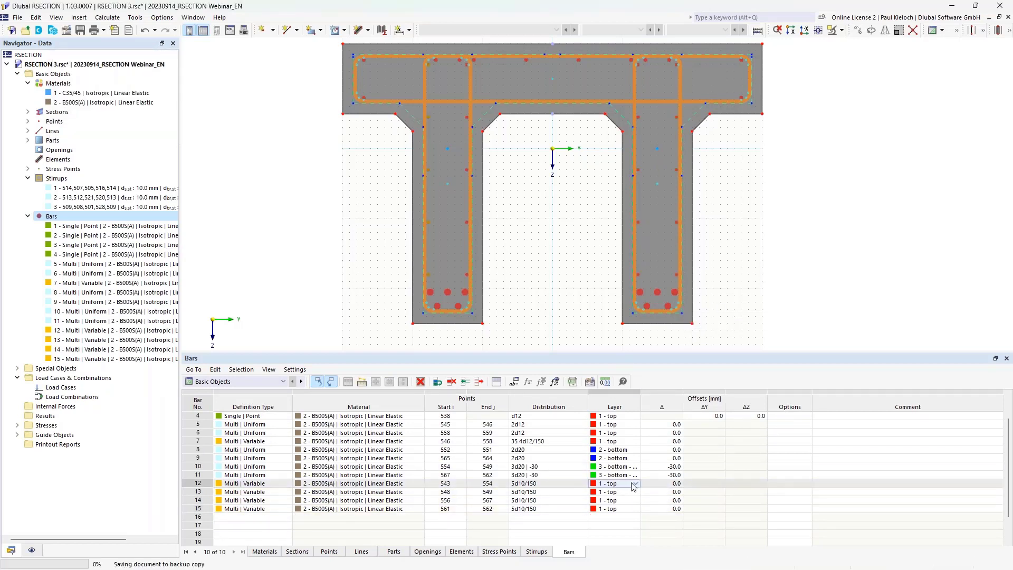
click(636, 483)
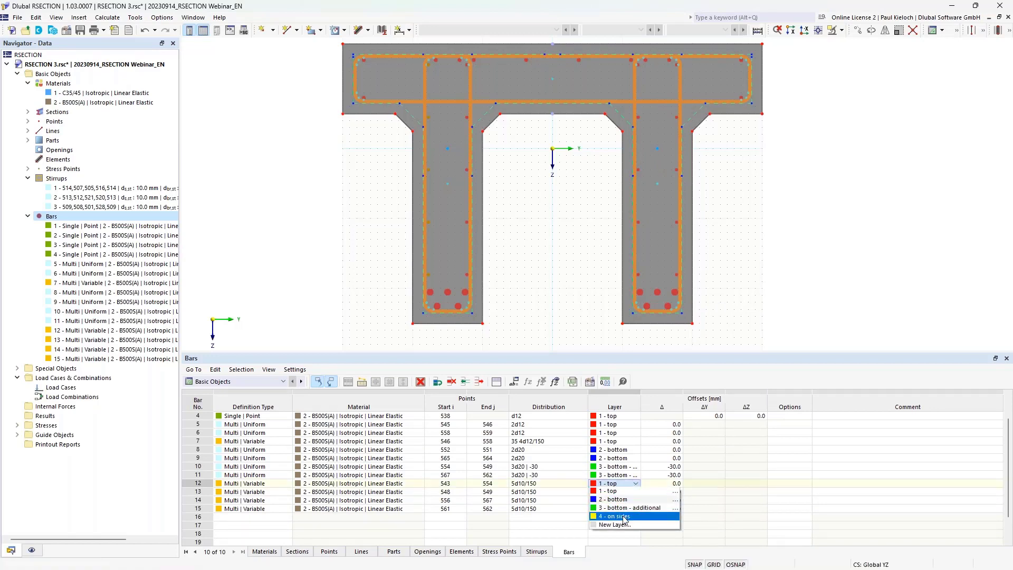
click(625, 516)
click(616, 492)
click(636, 491)
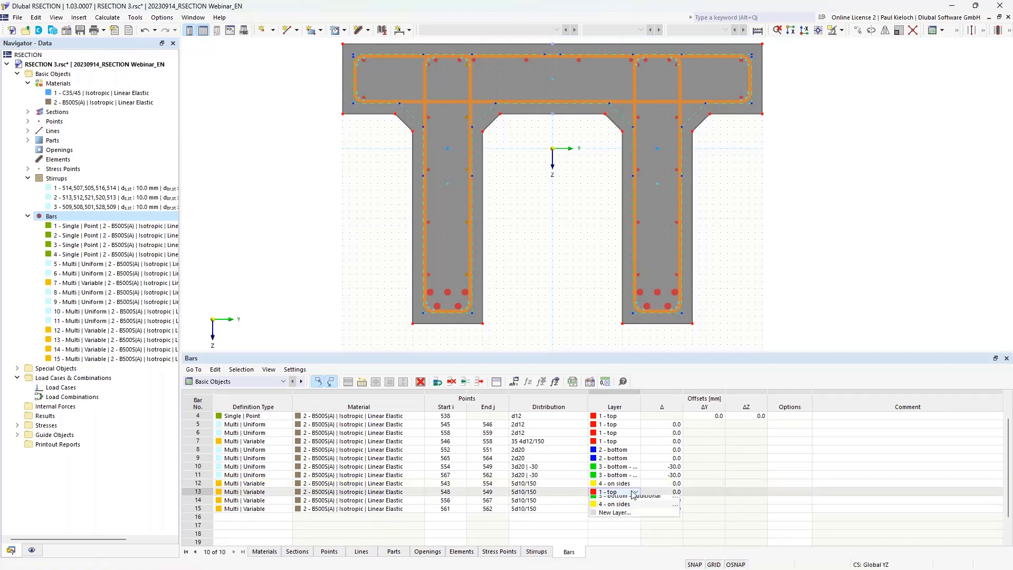
click(626, 525)
click(616, 500)
click(636, 500)
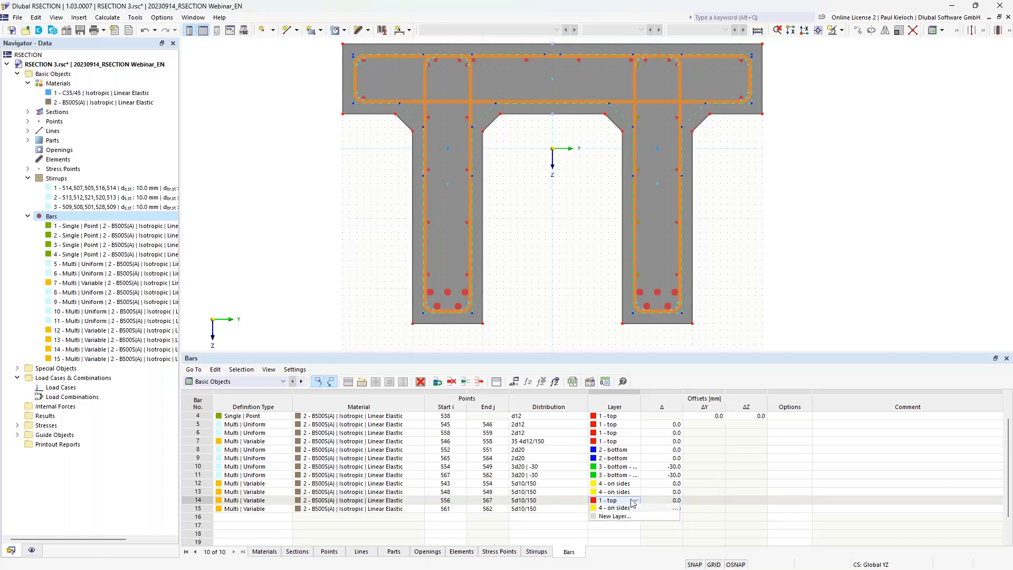
click(621, 531)
click(617, 509)
click(636, 509)
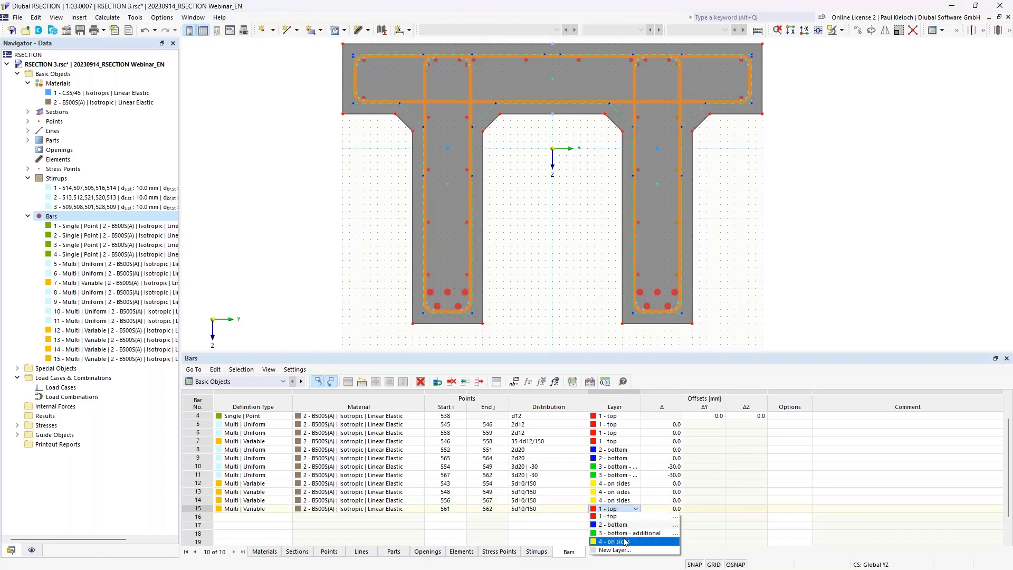
click(624, 542)
click(662, 501)
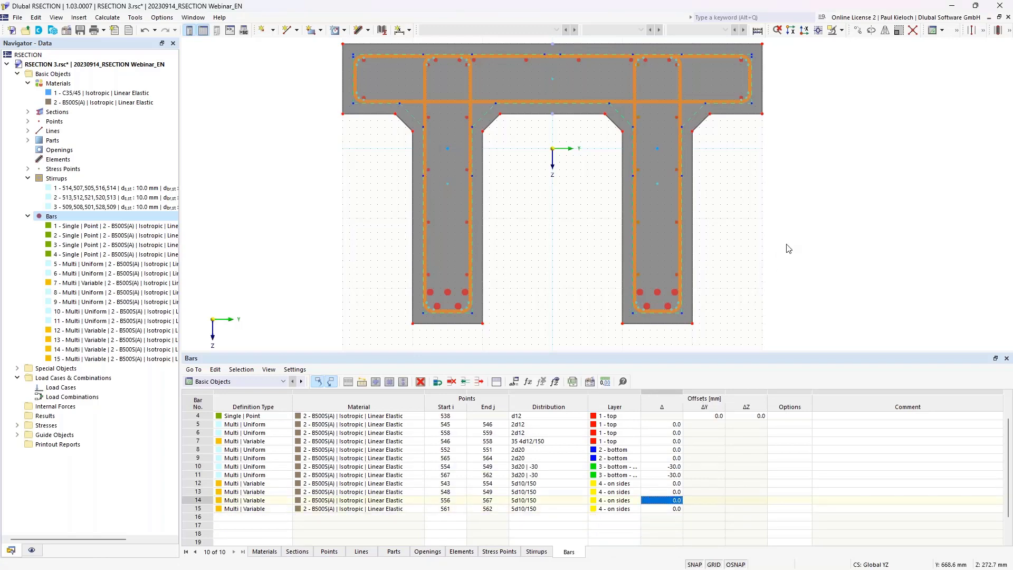
Resize the Bars table to show all bar rows below the section, and save the section file.
middle_drag(782, 251, 755, 278)
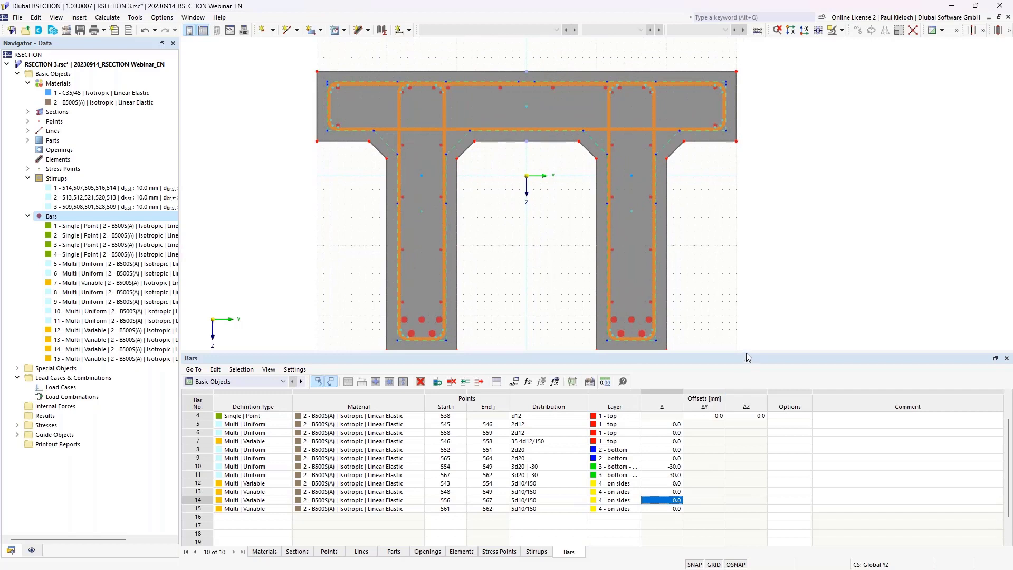
drag(746, 352, 747, 322)
scroll(726, 391, up, 1)
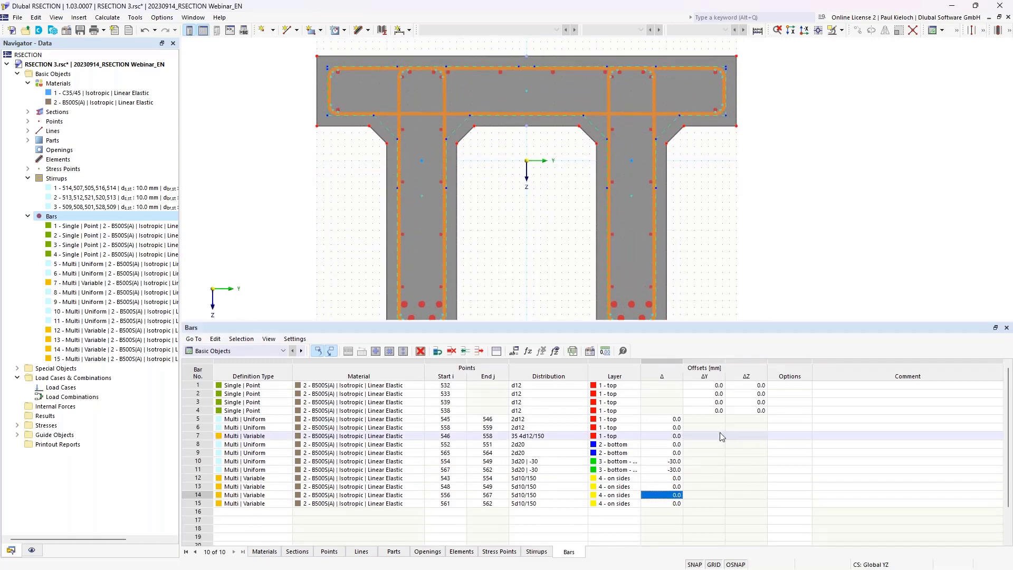
middle_drag(796, 228, 797, 214)
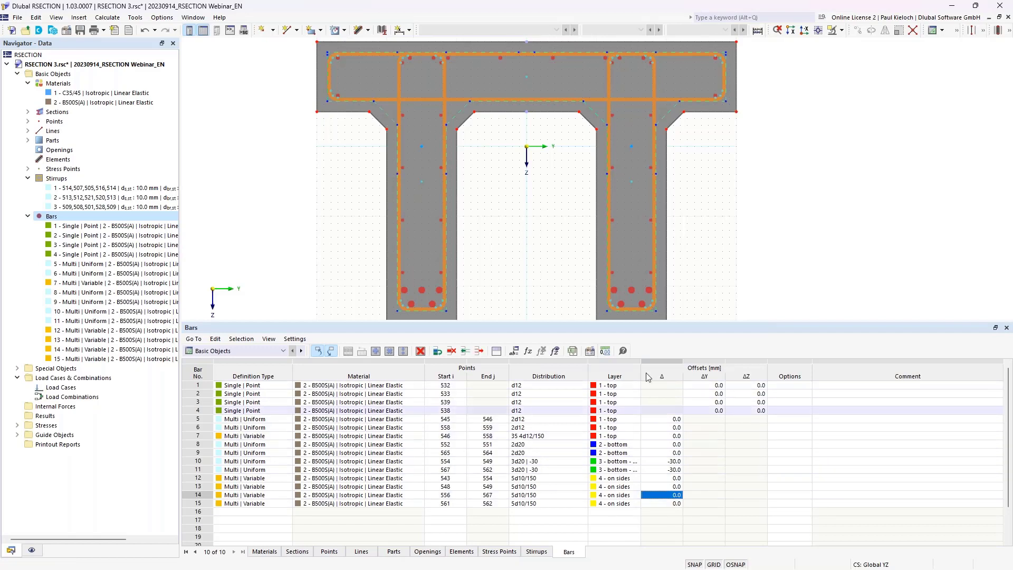
drag(692, 321, 692, 337)
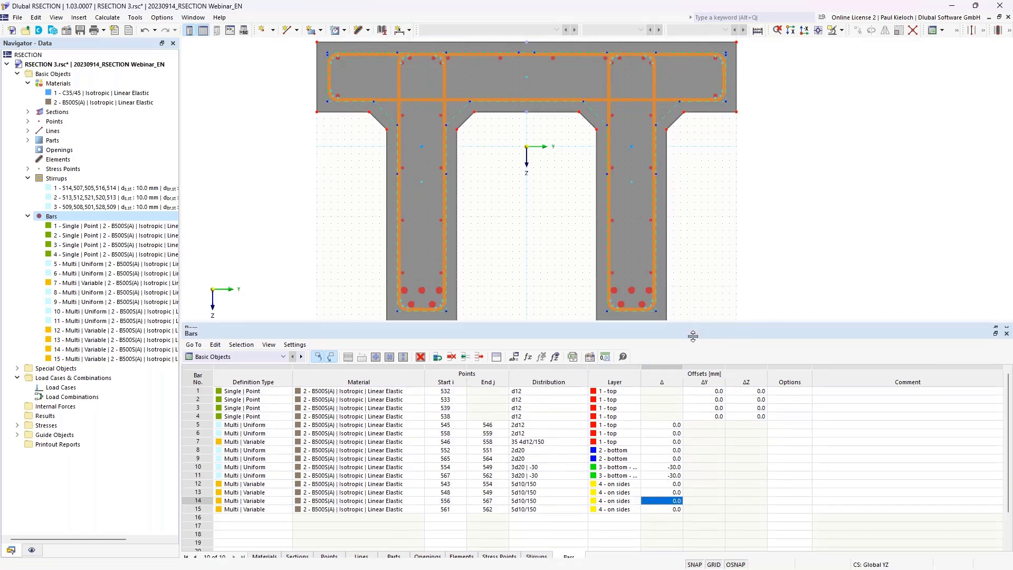
click(78, 31)
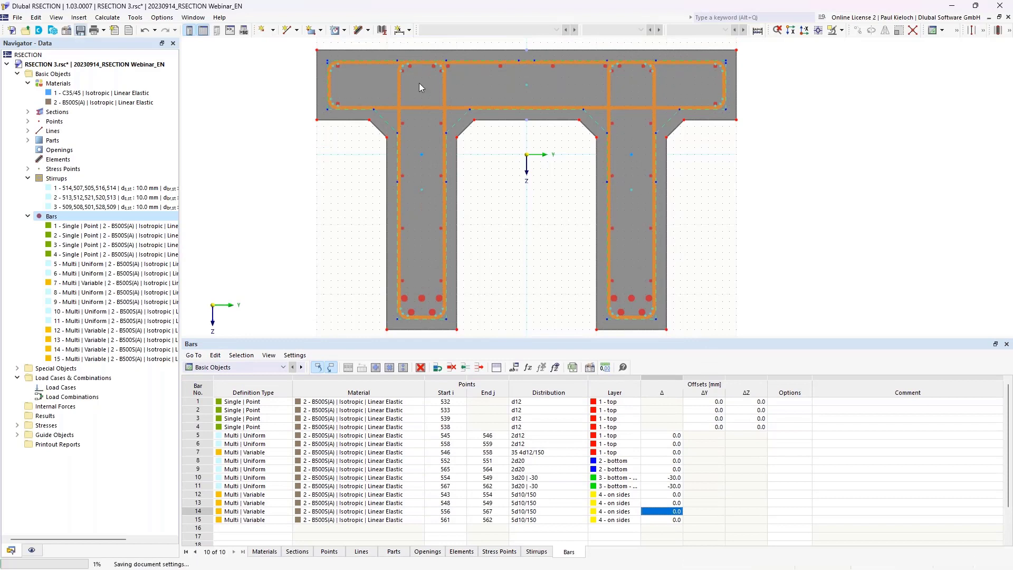
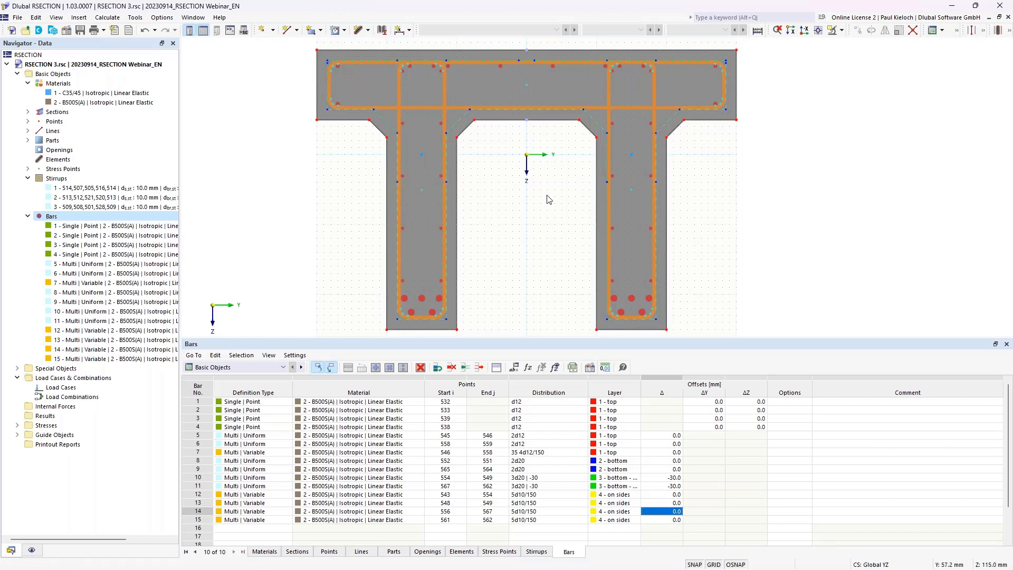
Switch to RFEM and start a new model named BEAM.
mouse_move(395, 564)
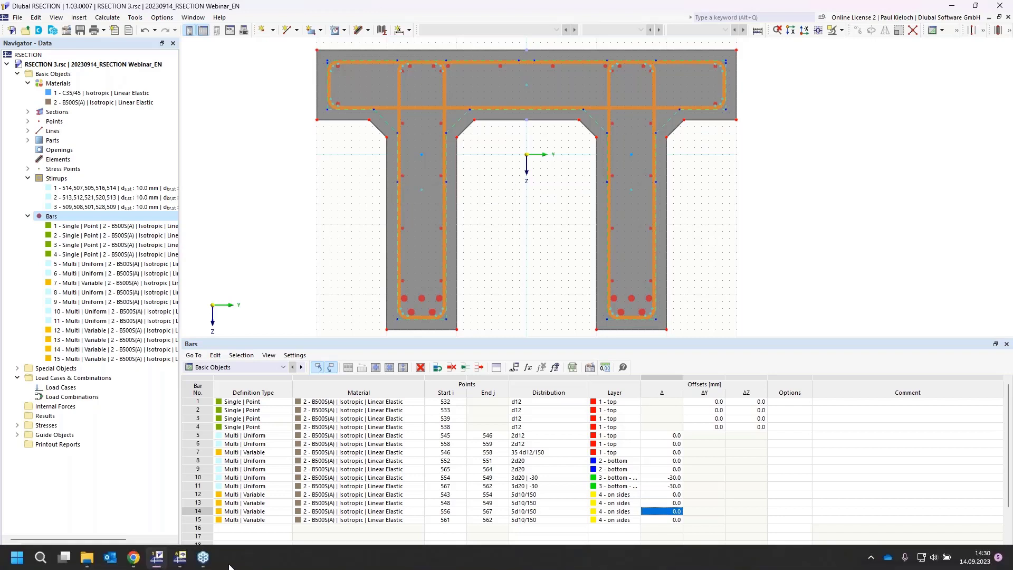
click(180, 558)
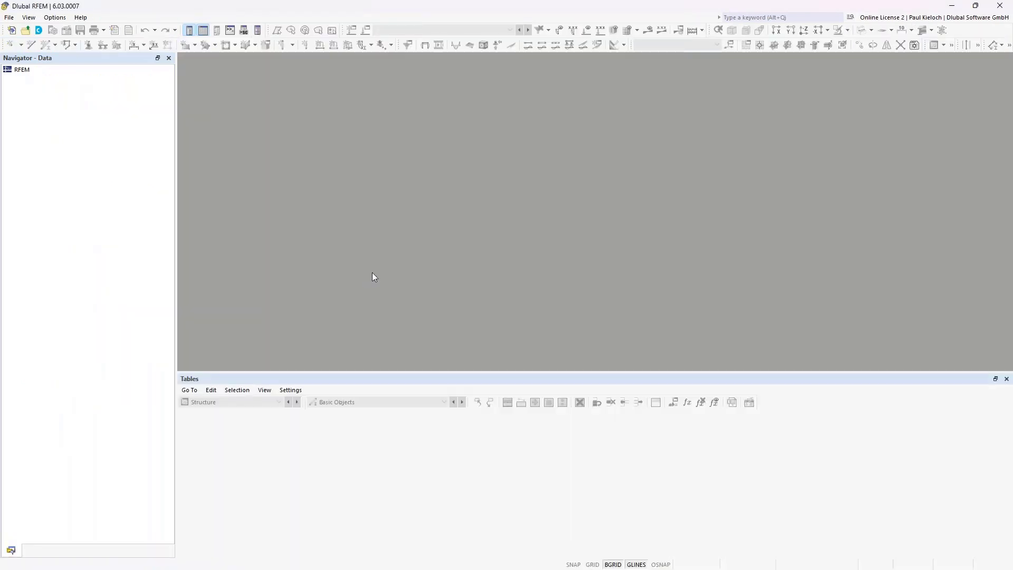
click(12, 30)
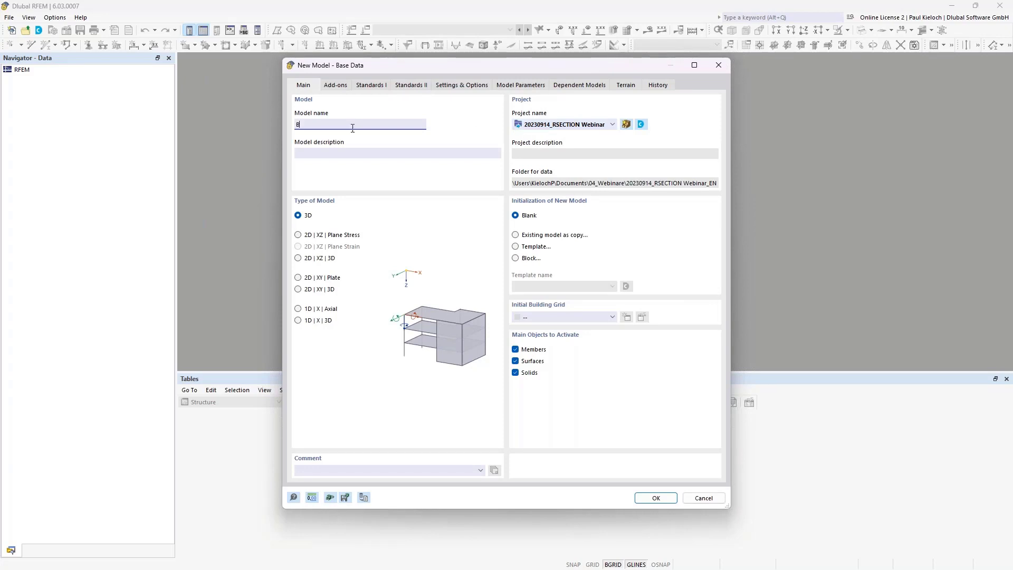
text(EAM)
Activate the Concrete Design add-on and set the EN 1992 national annex to DIN | 2015-12.
click(341, 85)
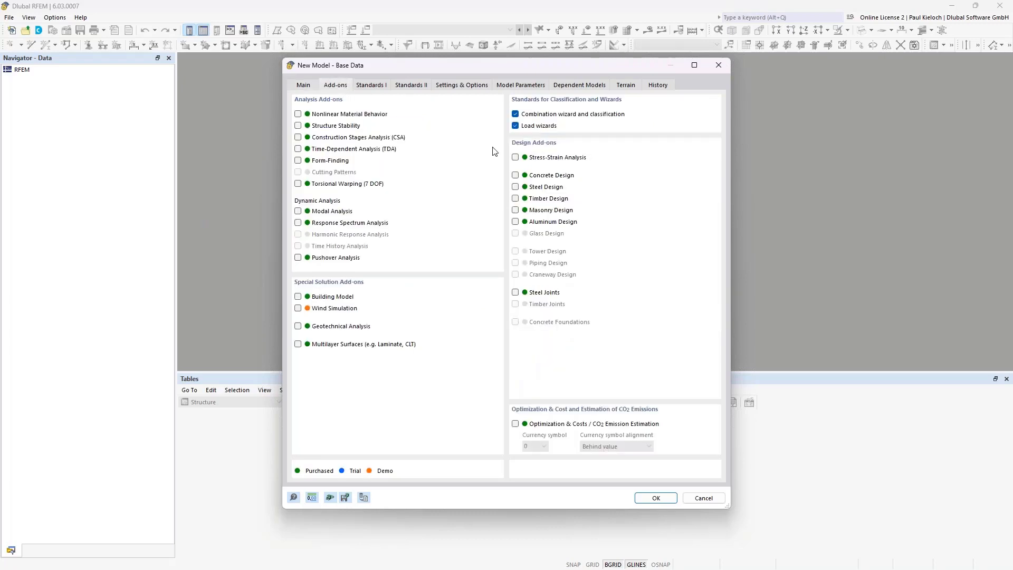
click(516, 177)
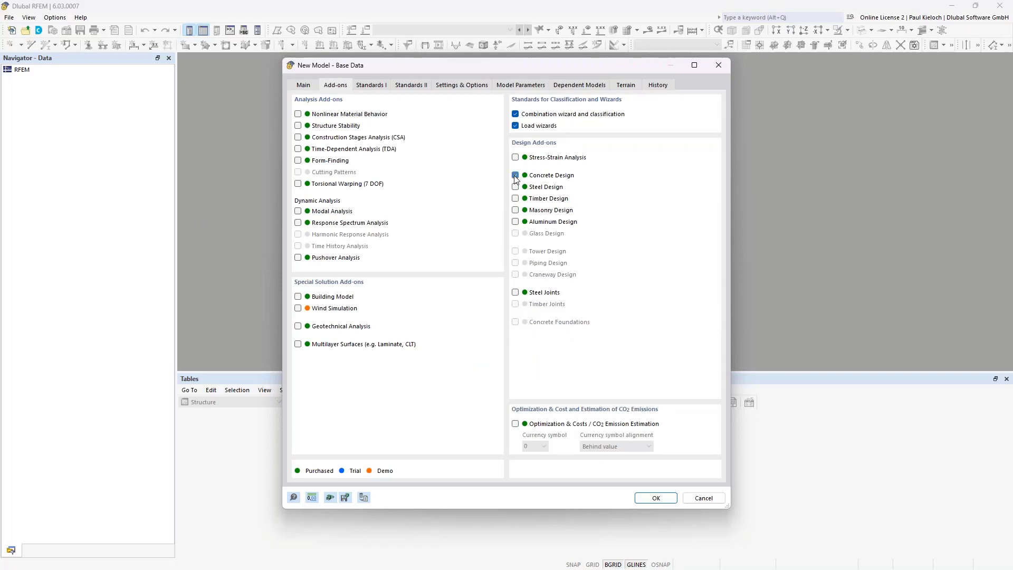
click(371, 86)
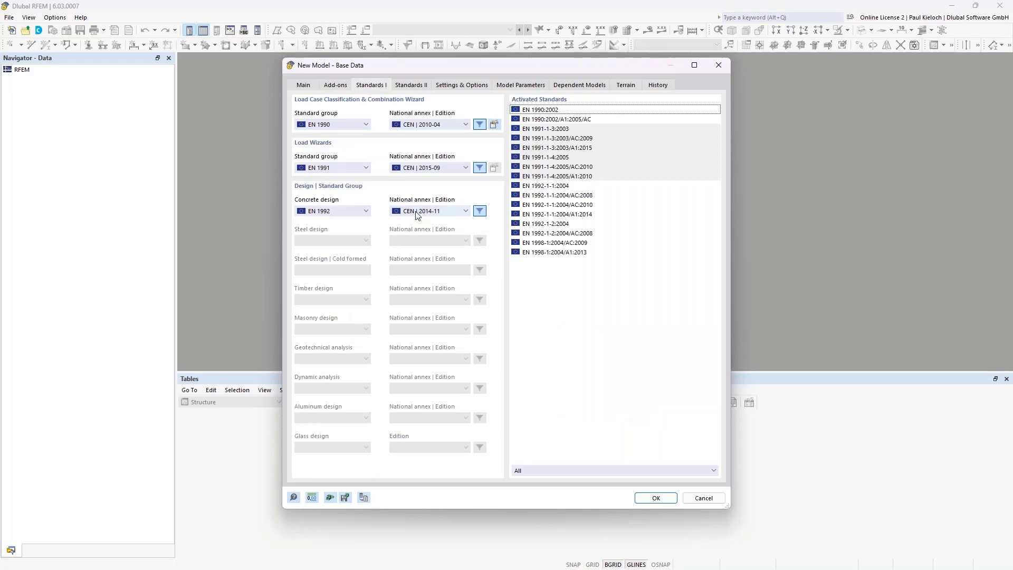
click(466, 212)
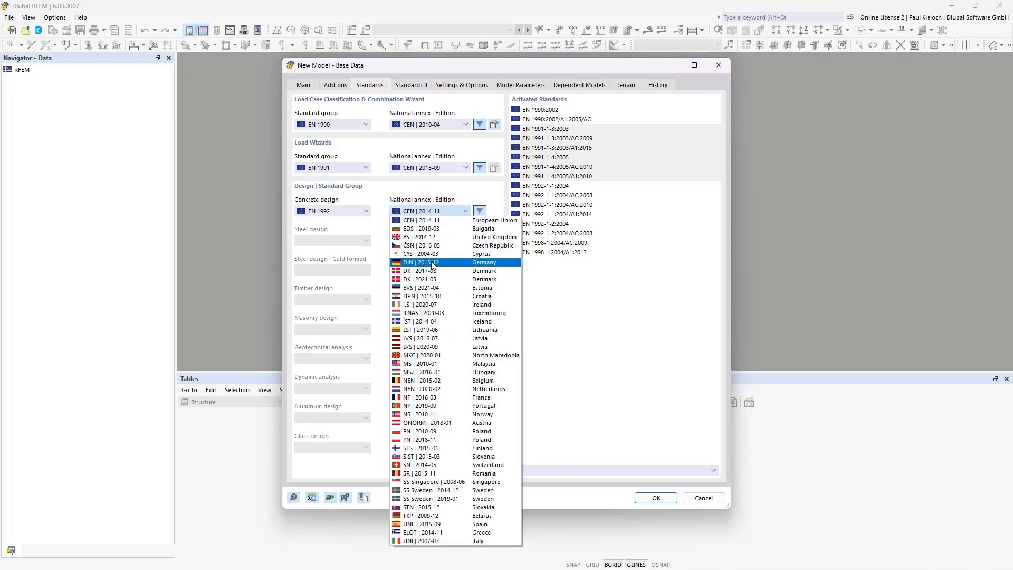
click(433, 263)
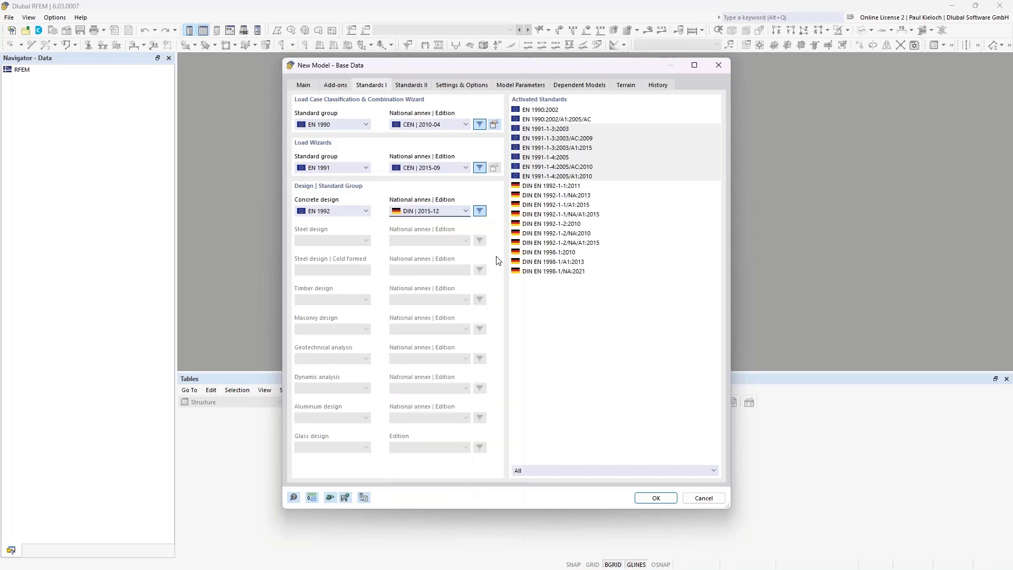
Create the blank 3D model BEAM with the configured add-ons and standards, overwriting the existing model of that name.
click(336, 86)
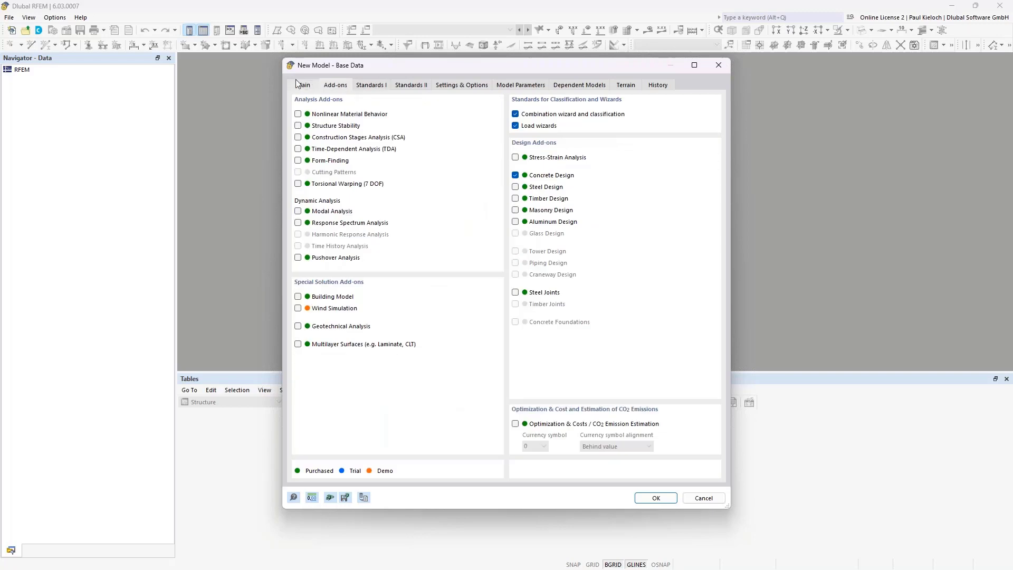
click(301, 85)
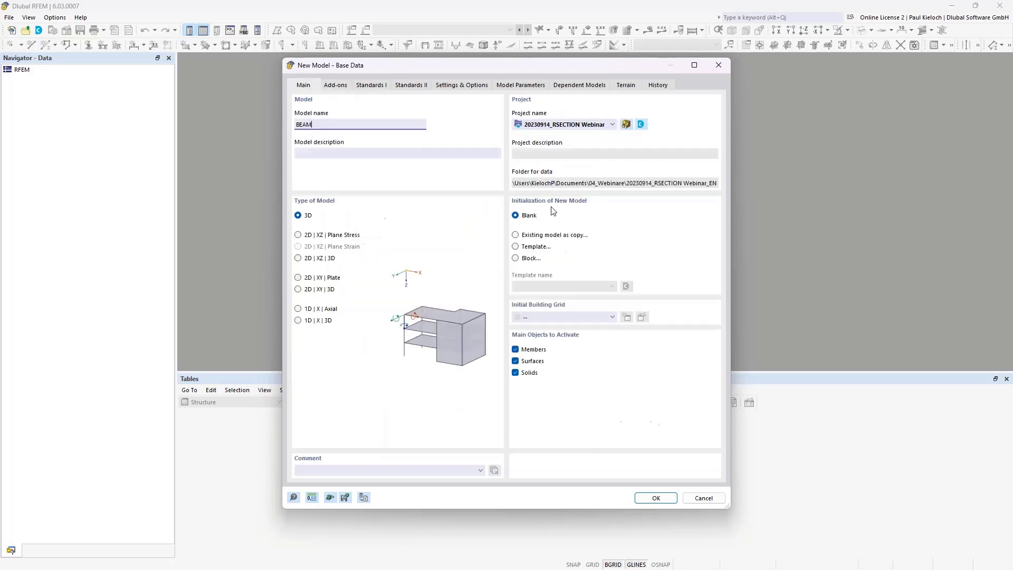
click(655, 497)
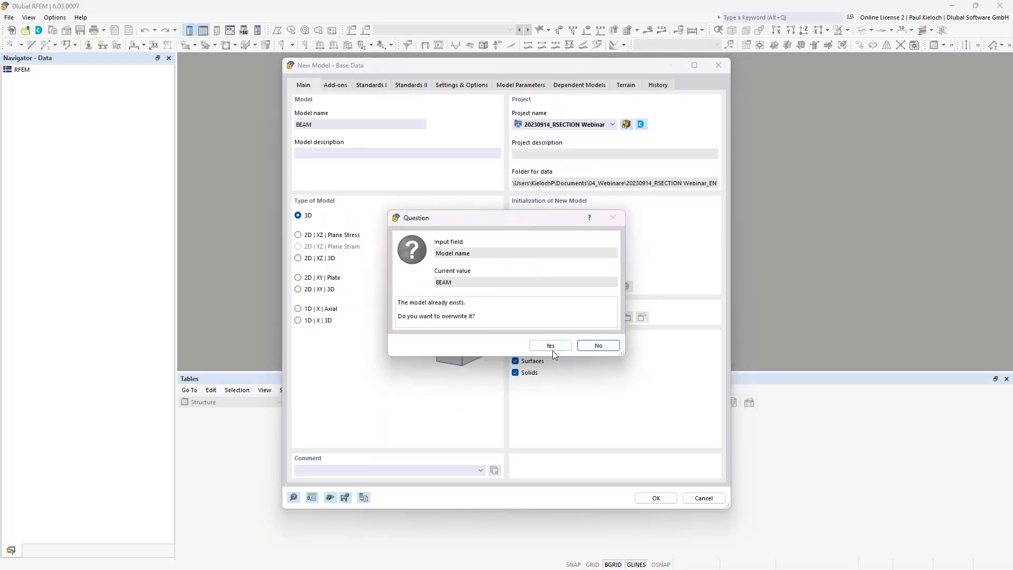
click(551, 347)
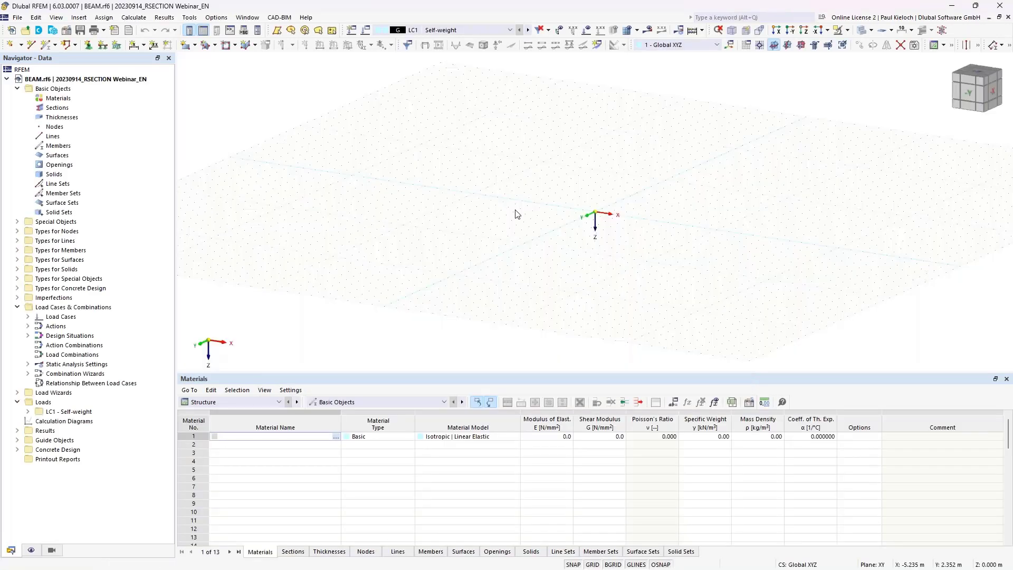
Add the RSECTION 3 cross-section from the Dlubal Center as a new section, and list the imported materials and section.
middle_drag(645, 180, 579, 219)
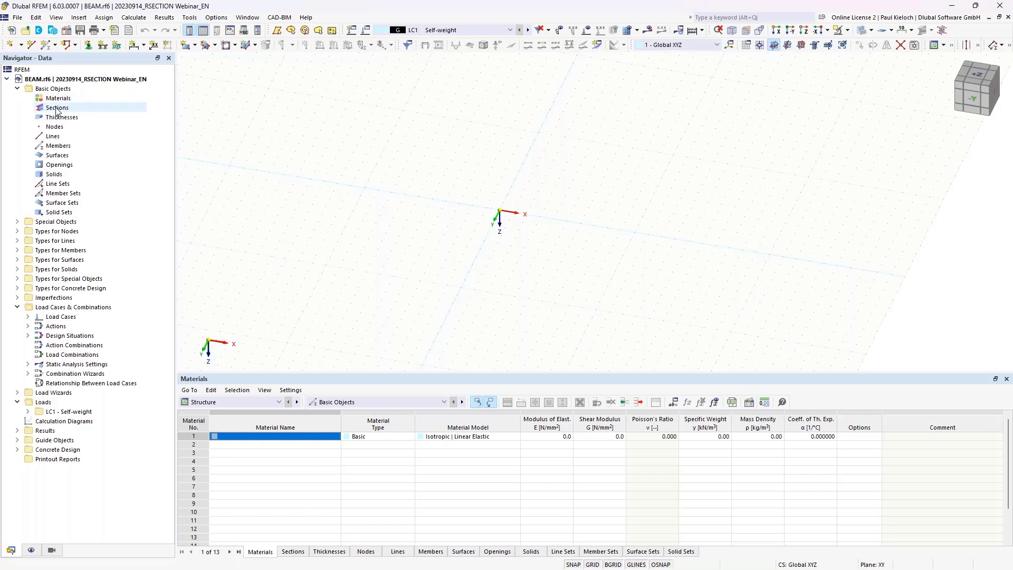
right_click(57, 111)
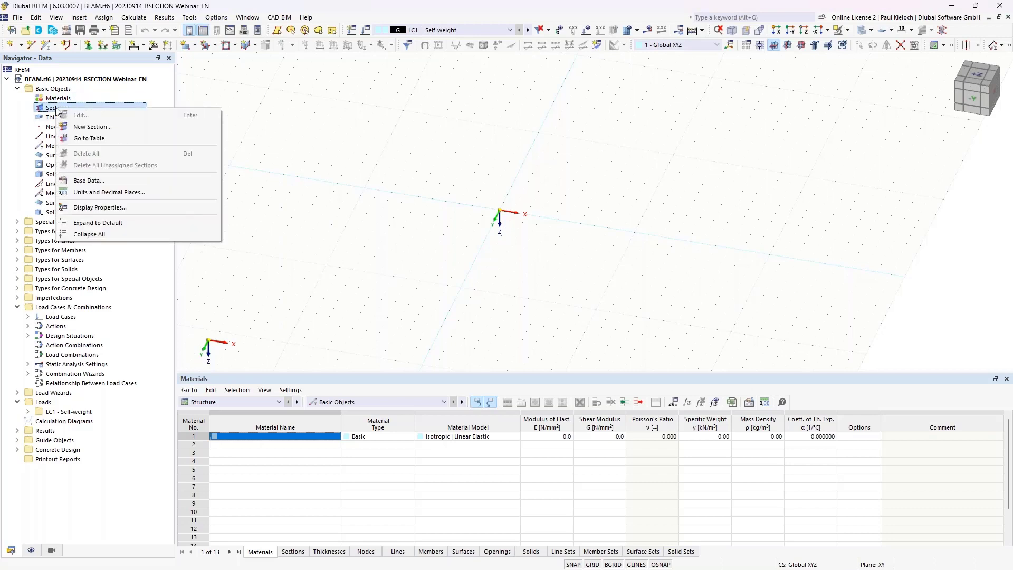
click(93, 127)
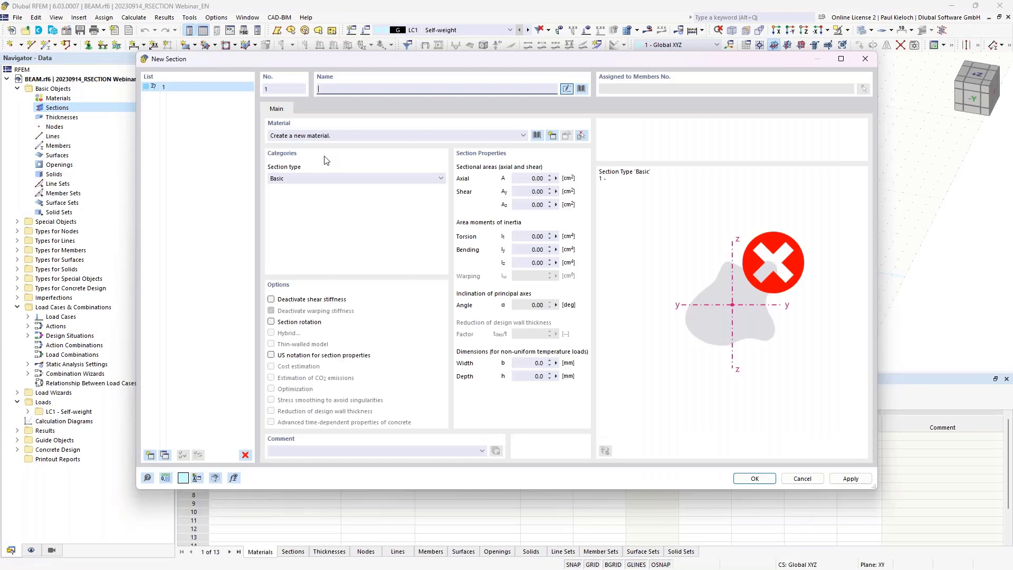
click(582, 89)
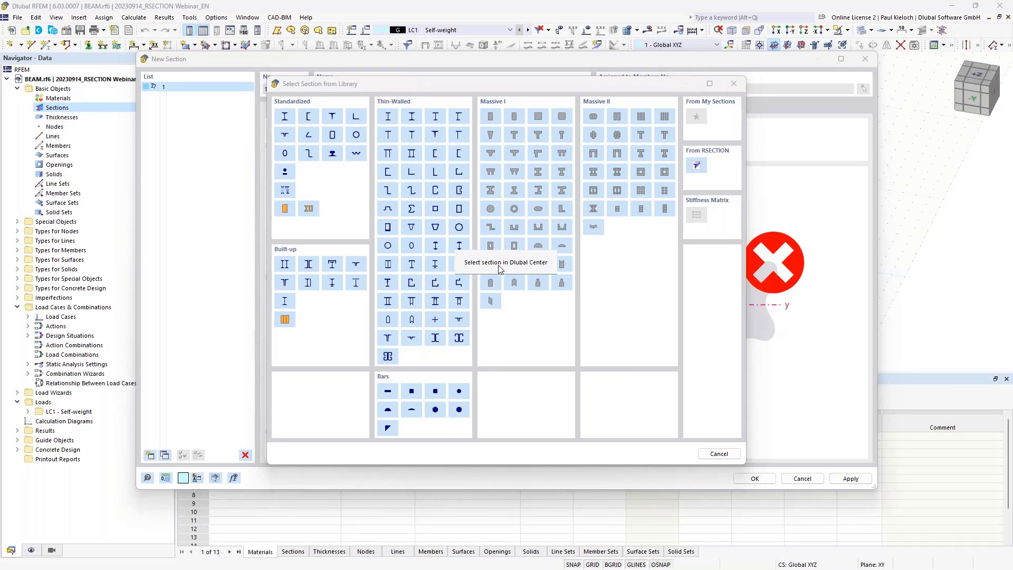
click(544, 266)
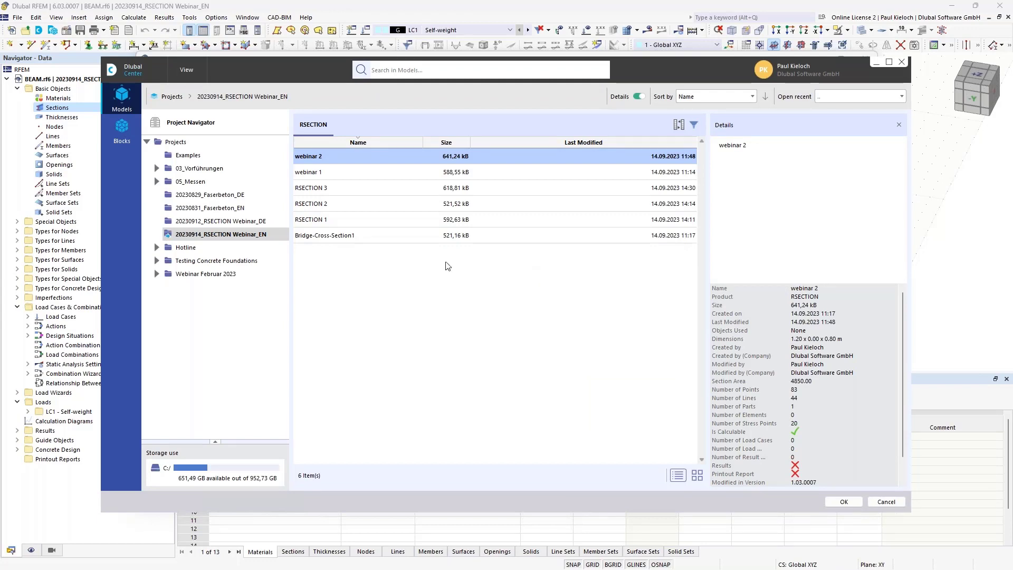
click(328, 190)
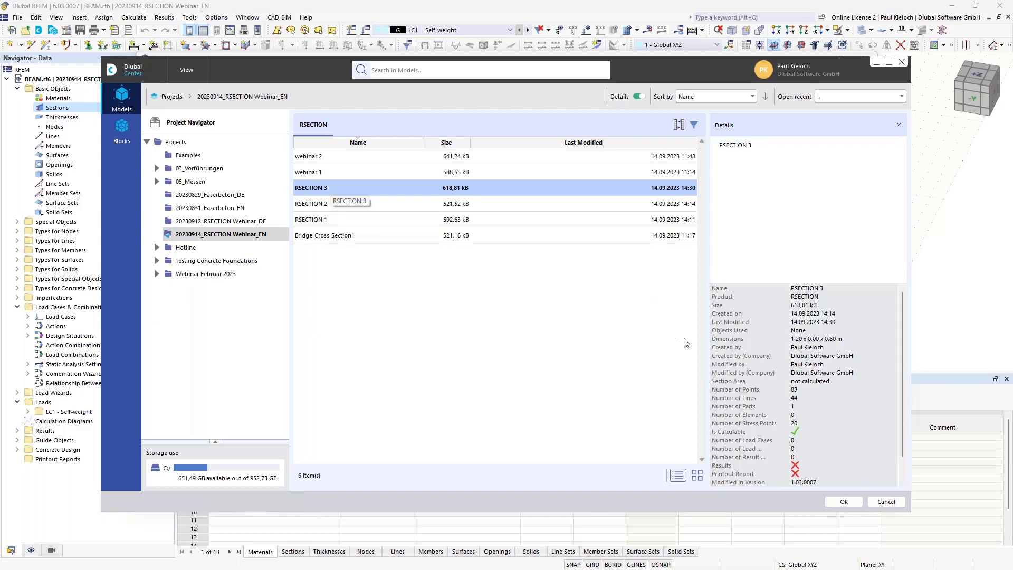
click(844, 502)
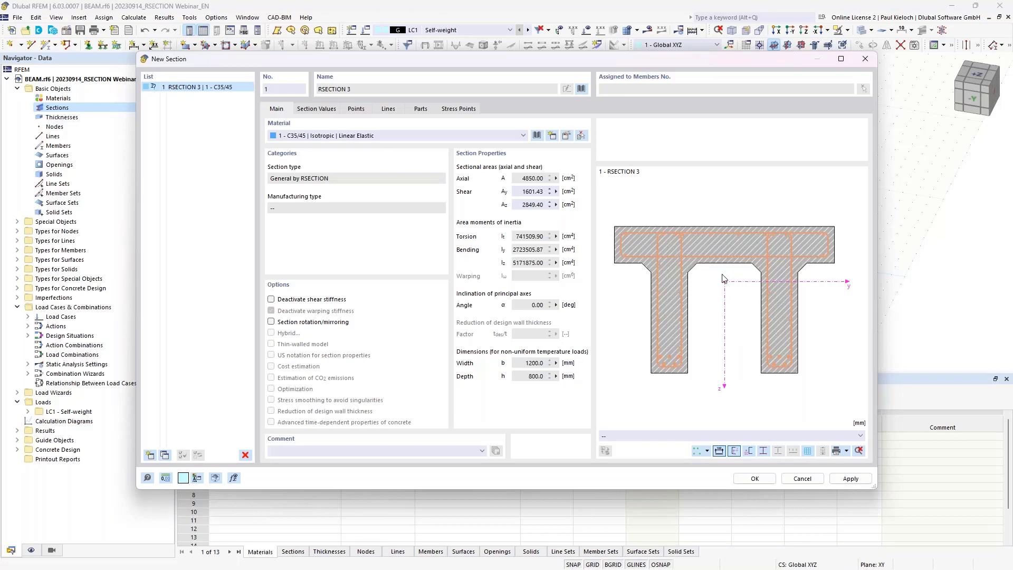
click(755, 478)
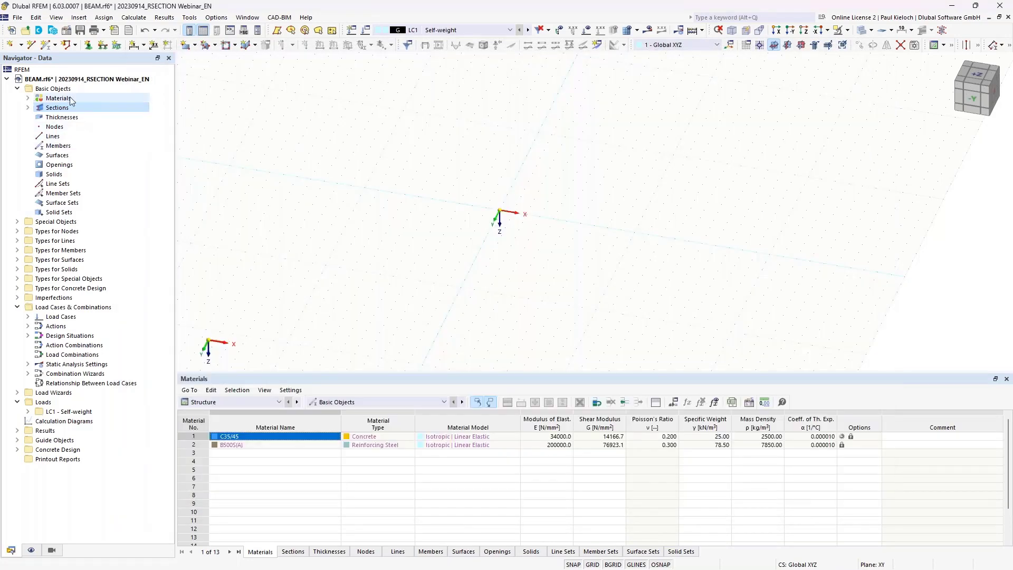
click(29, 98)
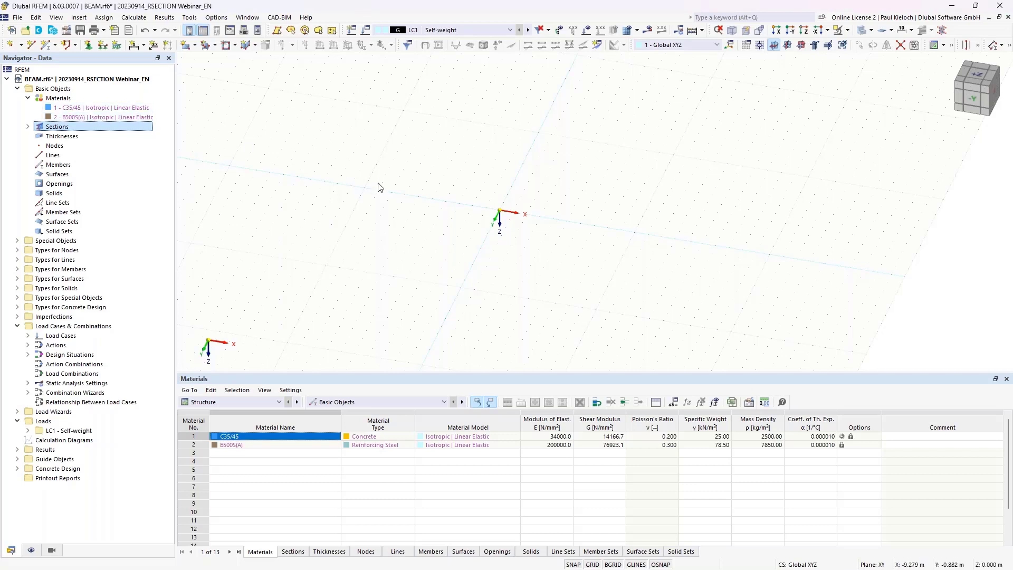
click(29, 127)
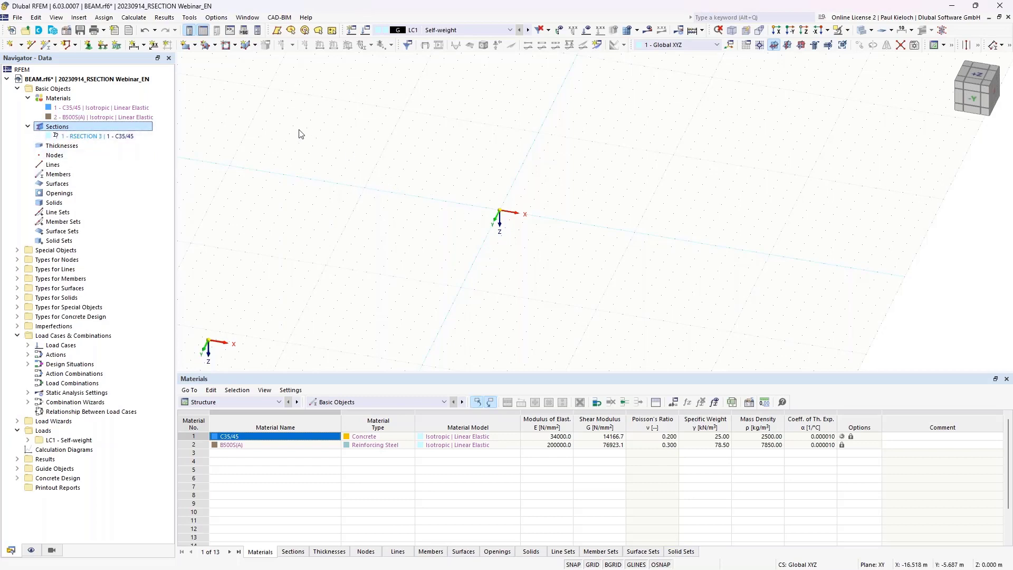
Draw a single beam member 10 m long from the origin along the X axis.
click(52, 48)
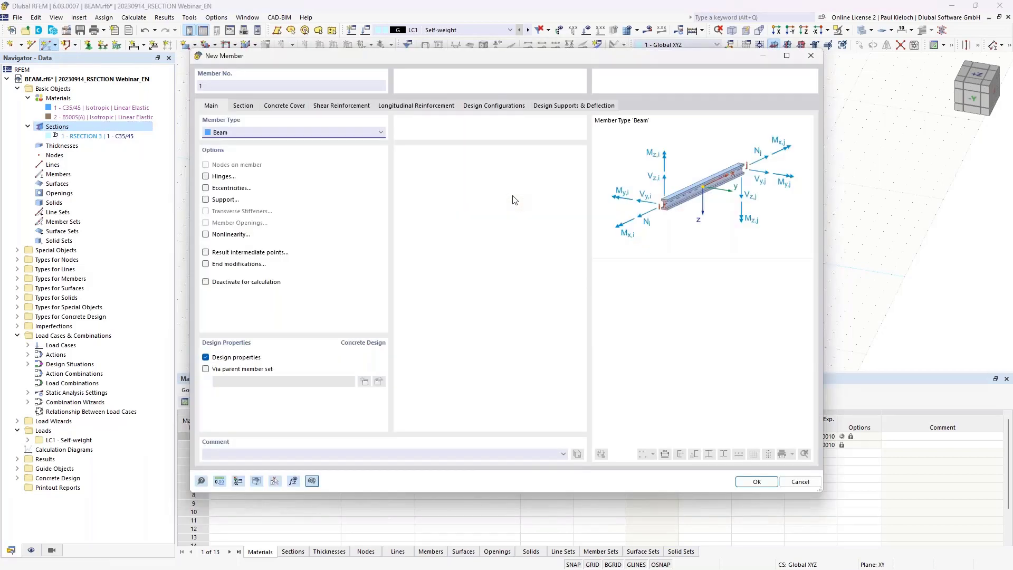
click(752, 481)
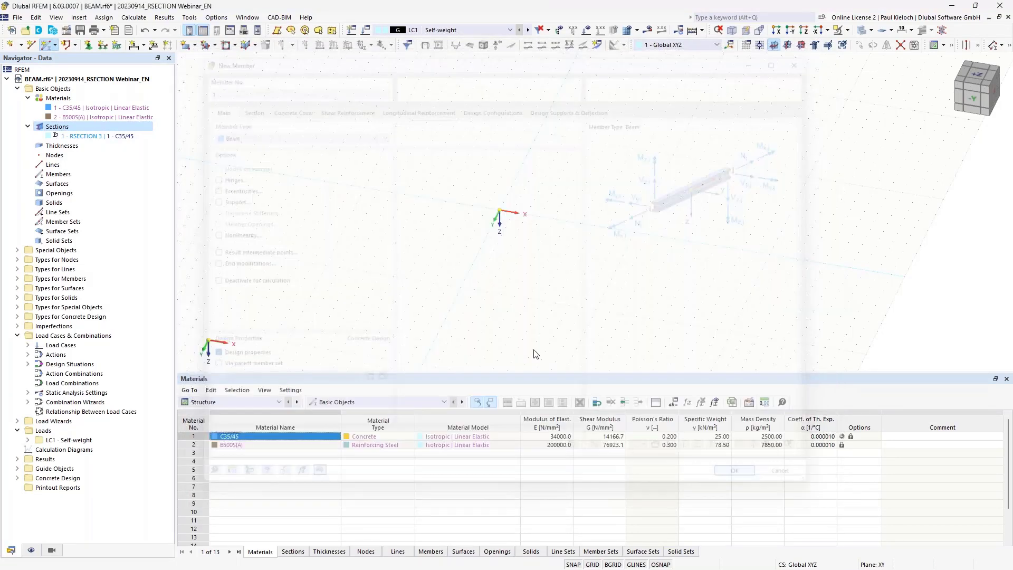
click(500, 210)
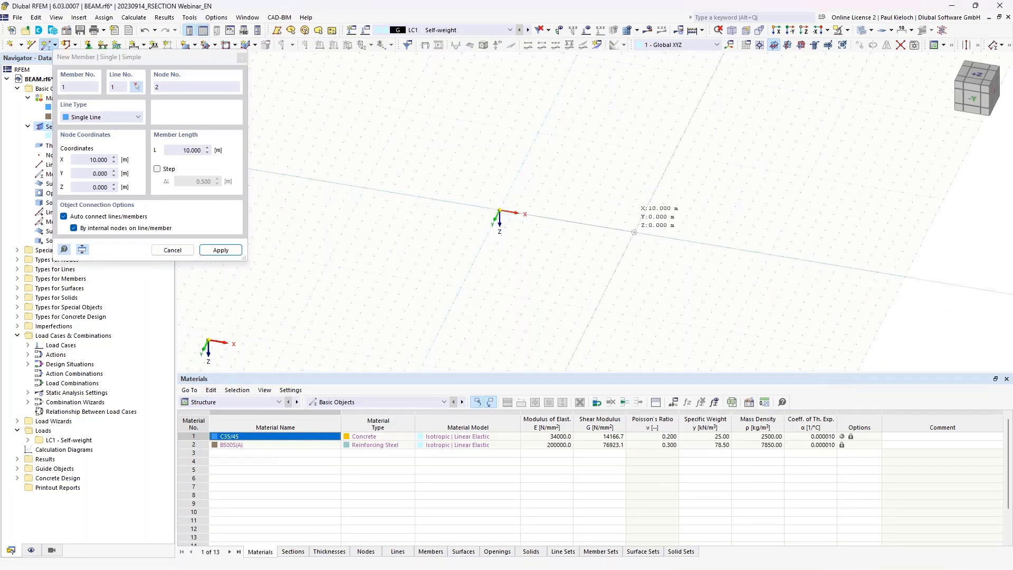
click(635, 232)
key(Escape)
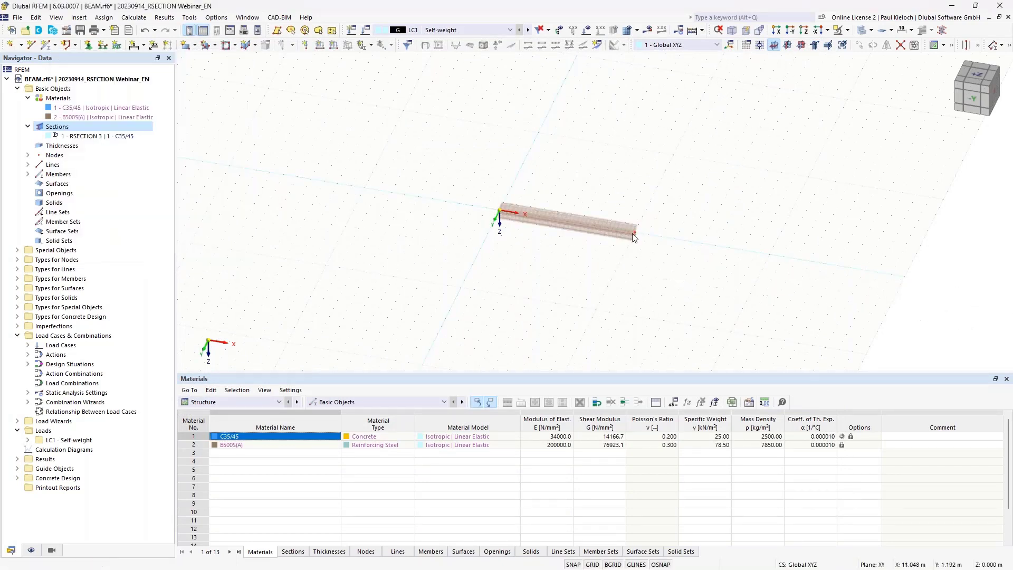
Assign a new nodal support to the beam's start node, restraining all translations and the rotations about X and Z.
scroll(633, 233, up, 5)
drag(263, 122, 372, 298)
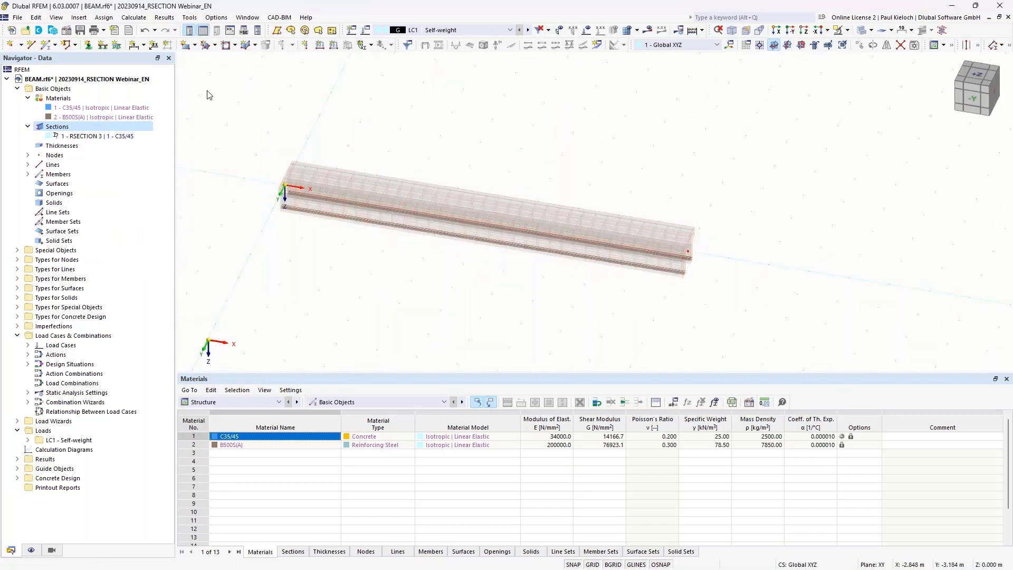
click(88, 44)
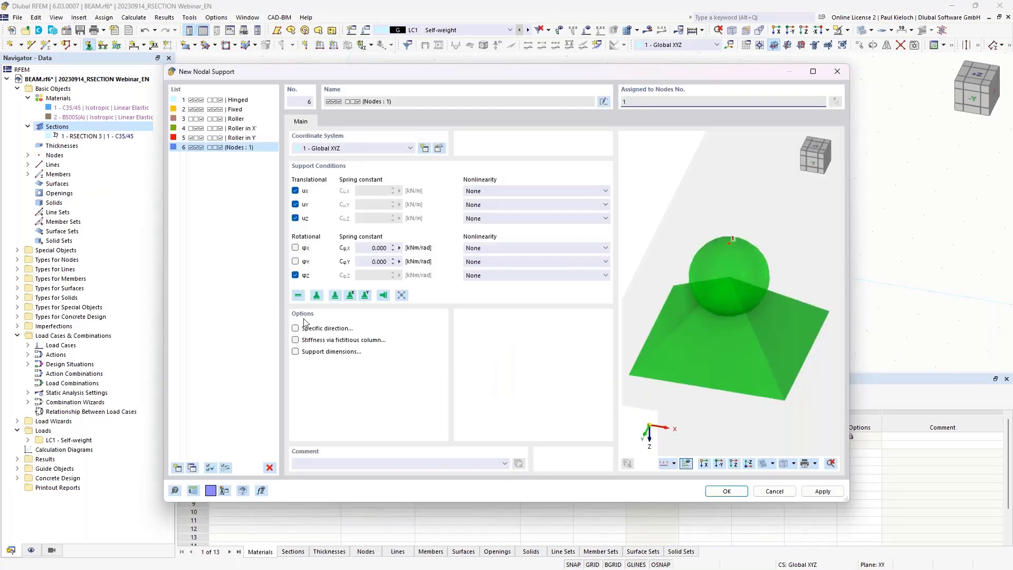
click(295, 248)
click(728, 492)
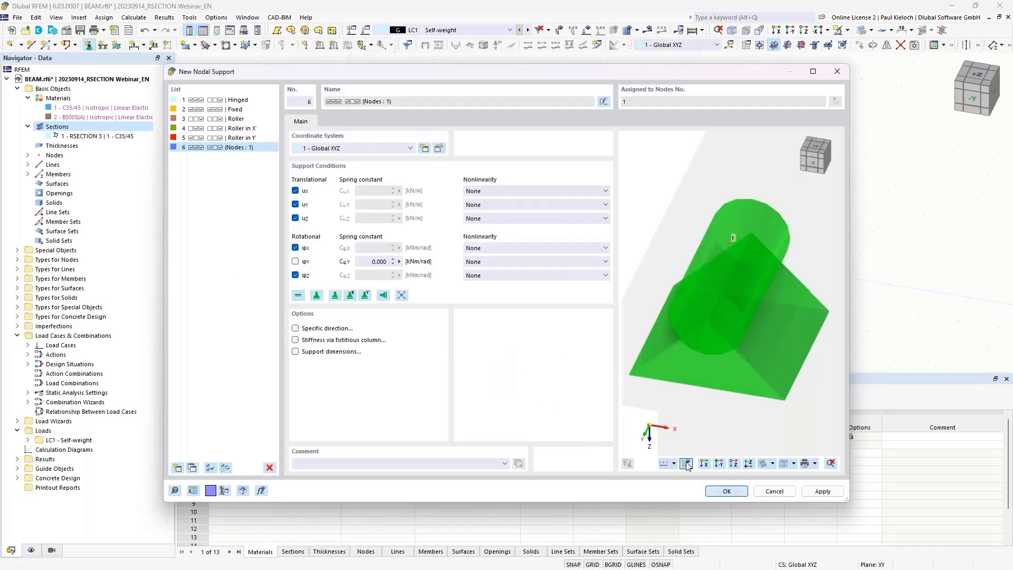
click(576, 404)
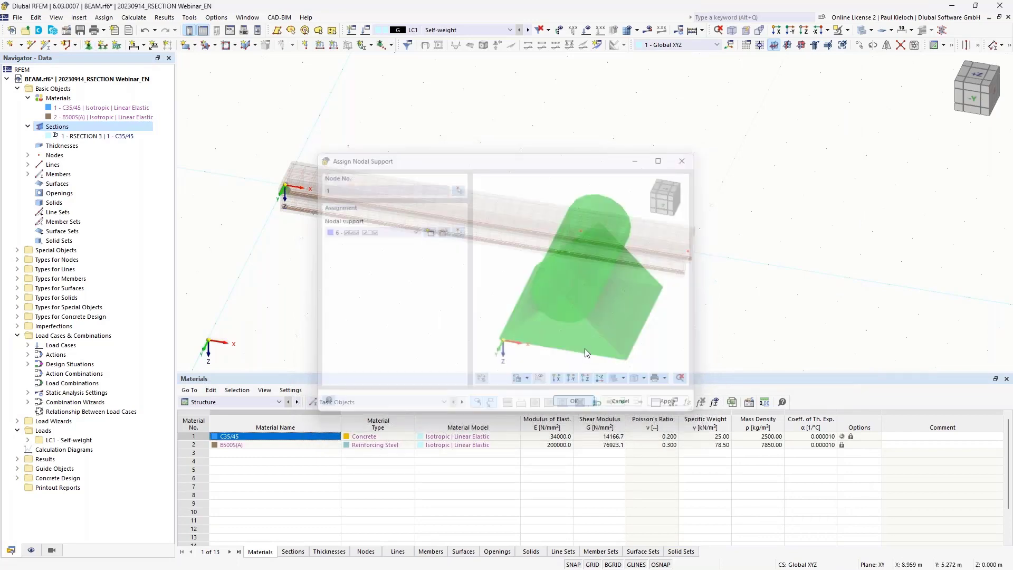
Assign a new nodal support to the beam's end node, with X translation released and the rotation about X restrained.
click(89, 45)
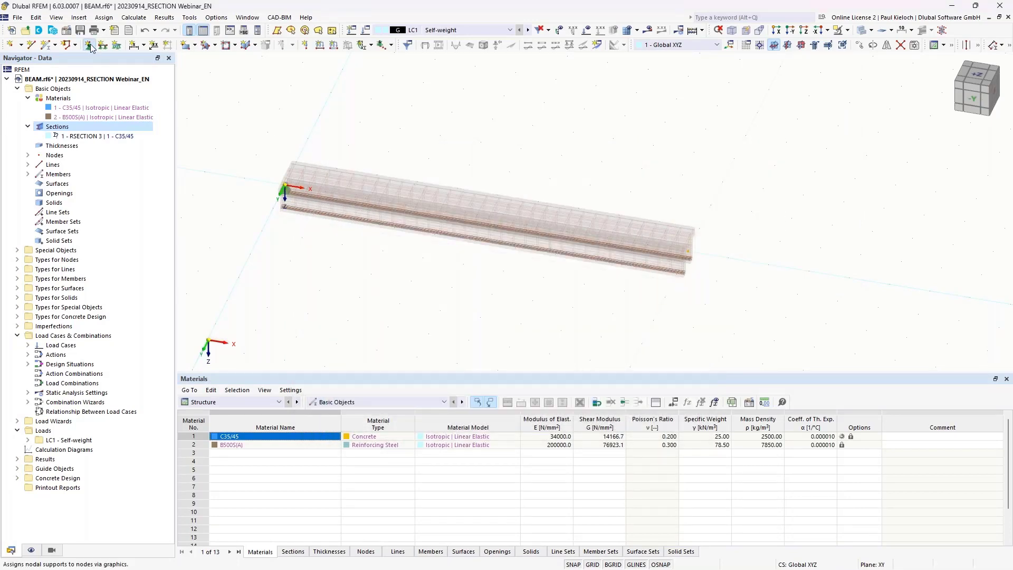
click(434, 233)
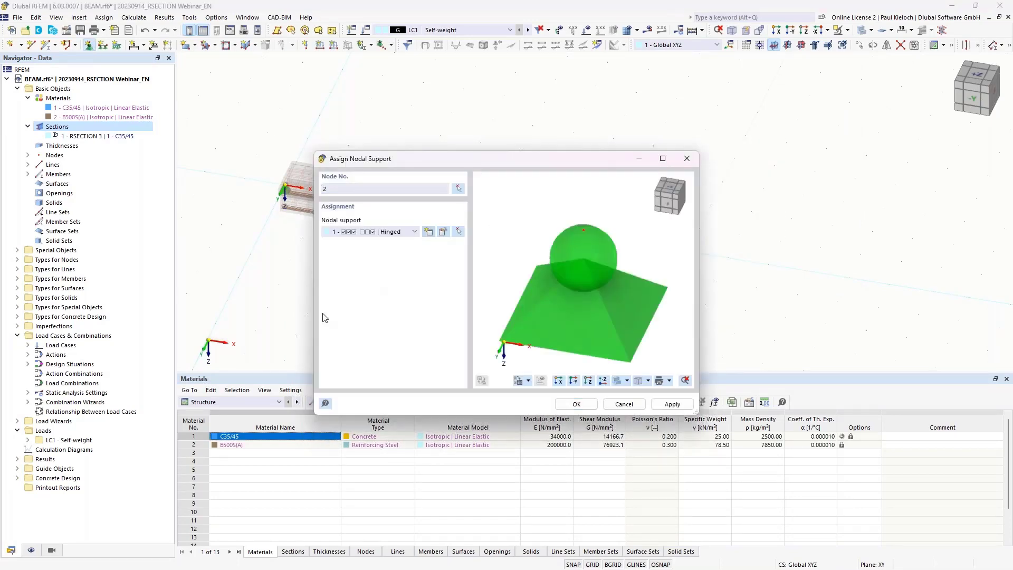
click(295, 248)
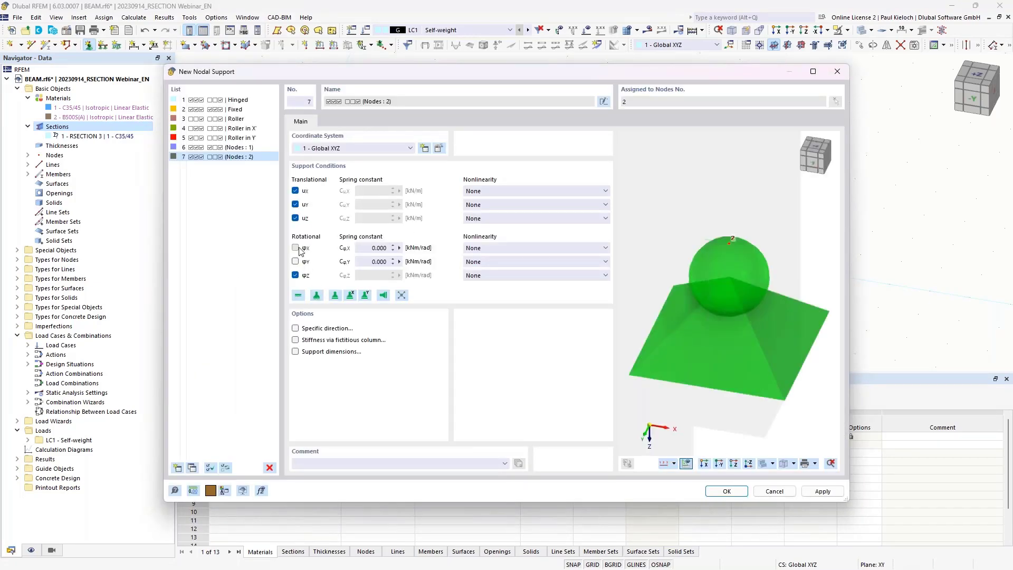
click(295, 191)
click(726, 492)
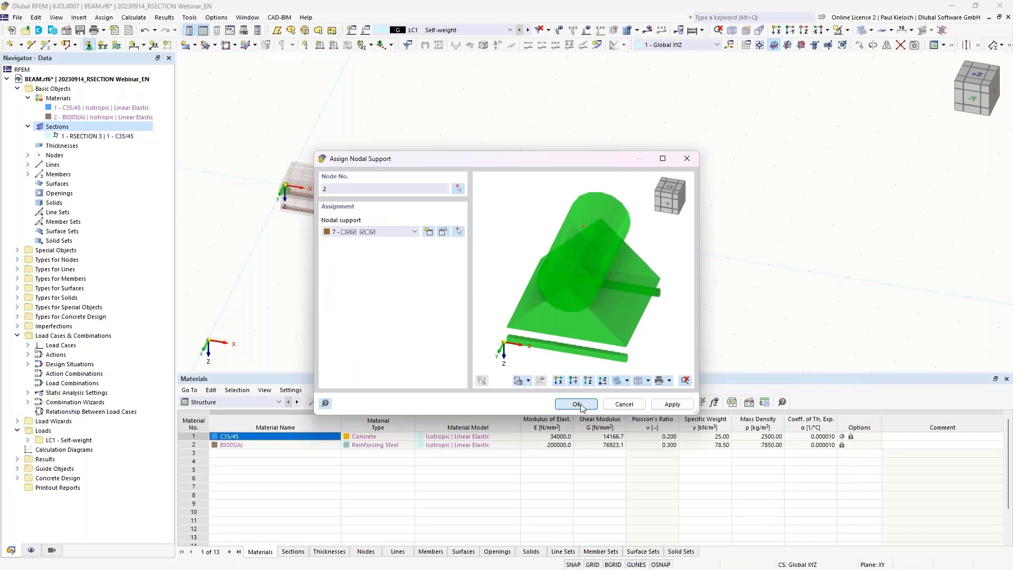
click(578, 405)
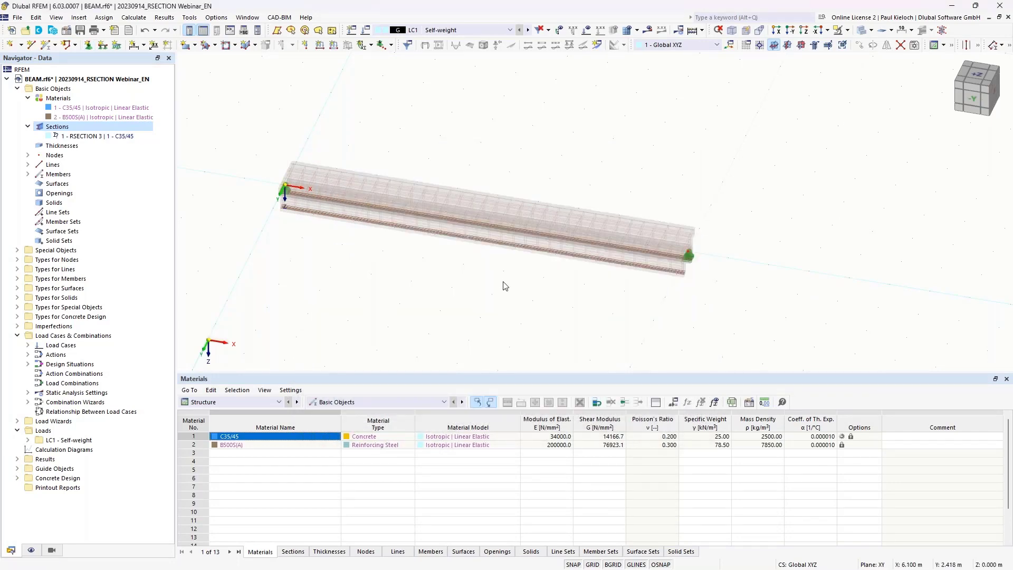
Add load case LC2 named Live Load with the action category Imposed loads - category E: storage areas.
middle_drag(505, 283, 460, 272)
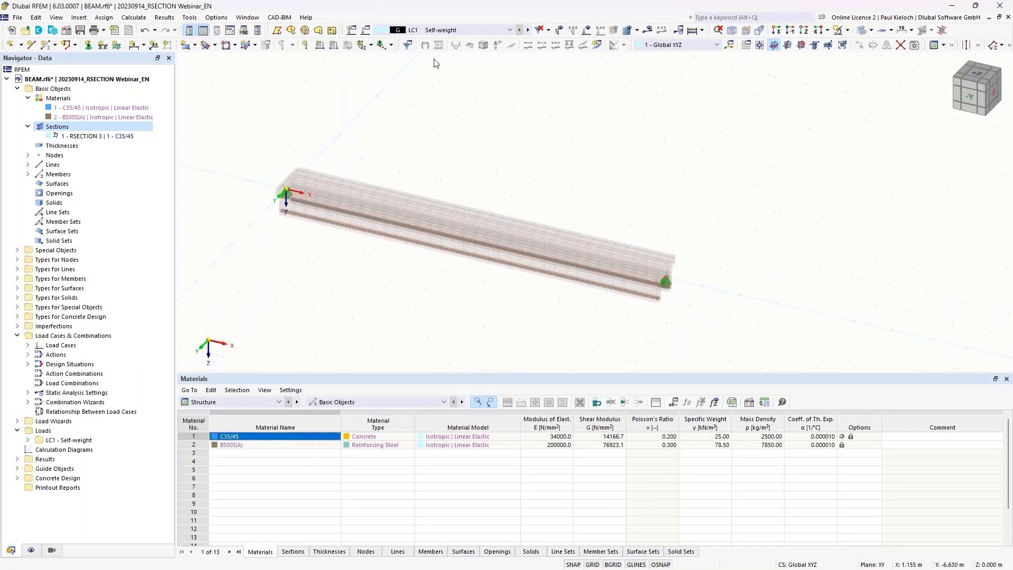
click(352, 30)
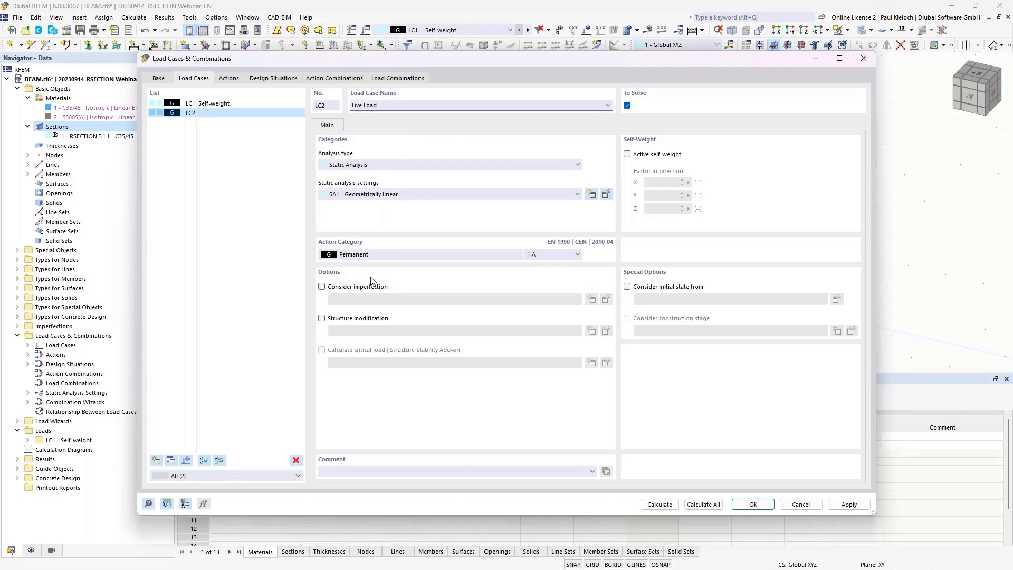
click(376, 255)
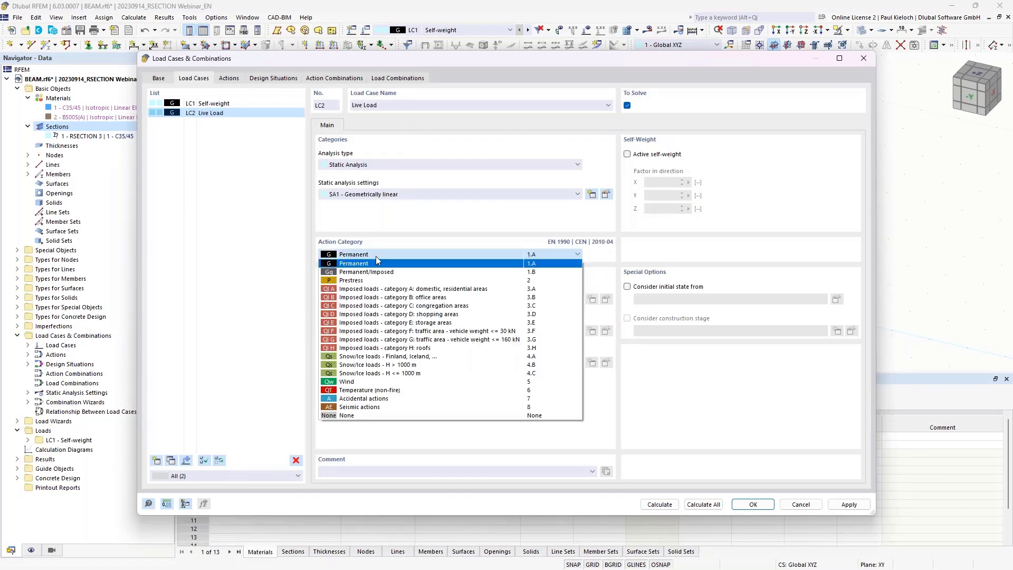
click(359, 323)
Generate the load combinations from the actions and design situations, and accept the load case settings.
click(229, 78)
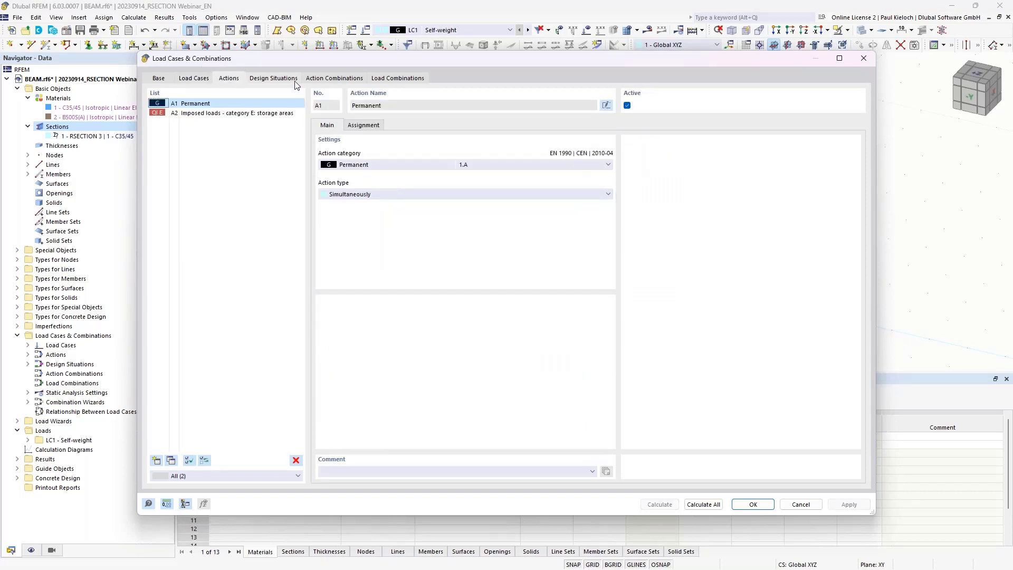
click(292, 79)
click(334, 79)
click(397, 80)
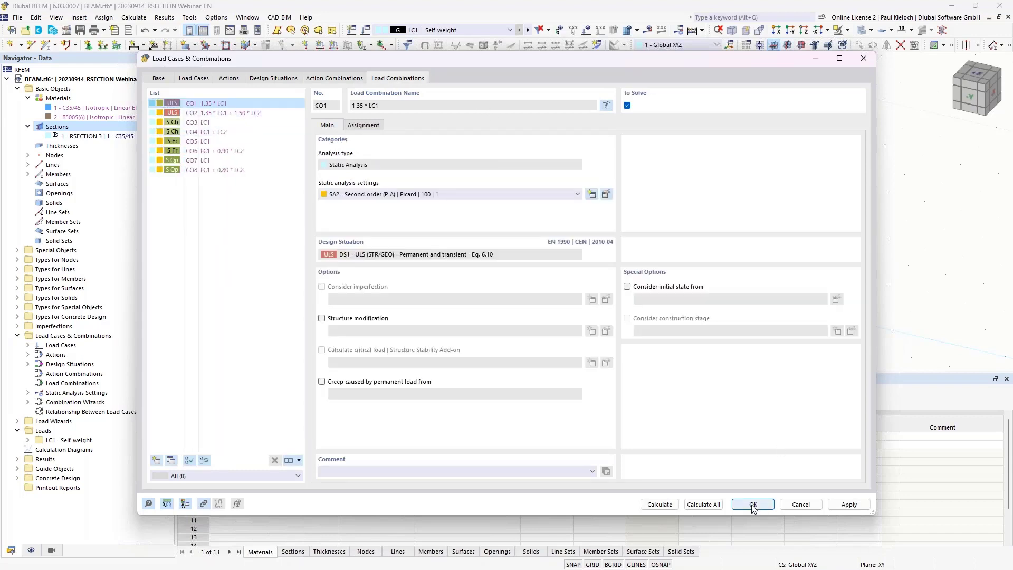
key(Return)
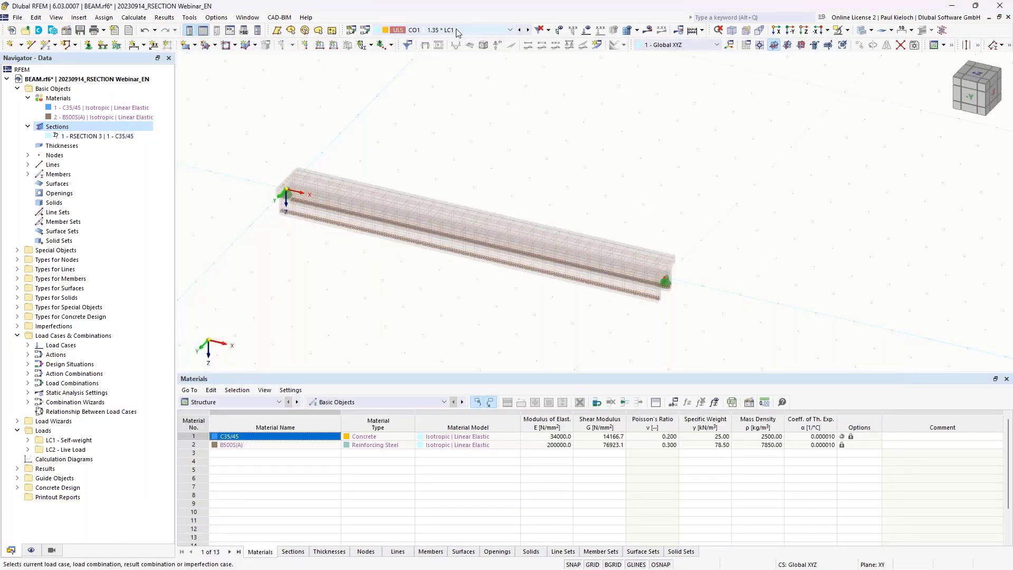
Apply a uniform member load of 3 kN/m in global Z to member 1 in LC1 - Self-weight.
click(457, 31)
click(446, 40)
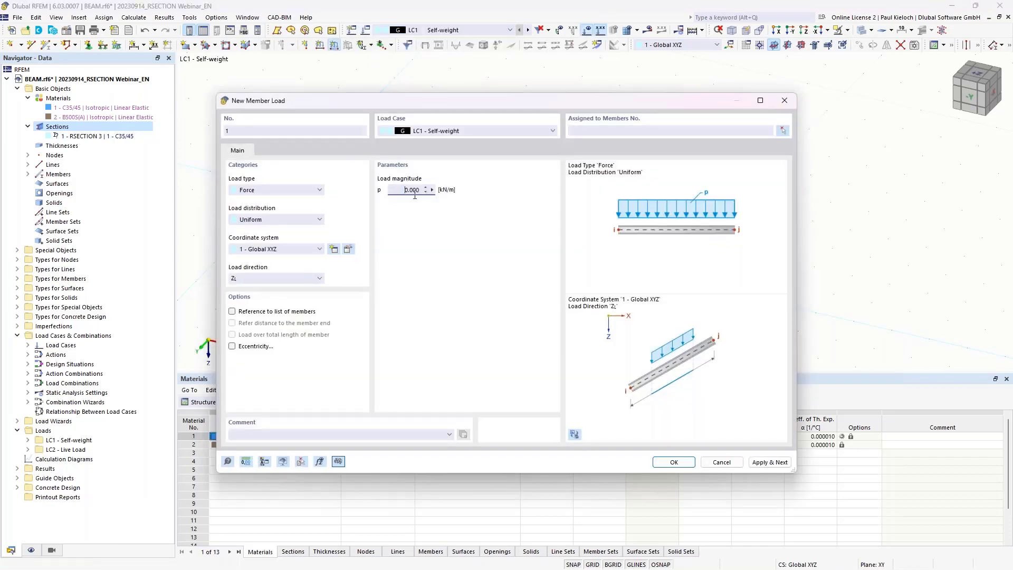
double_click(413, 191)
text(3)
click(731, 133)
click(766, 465)
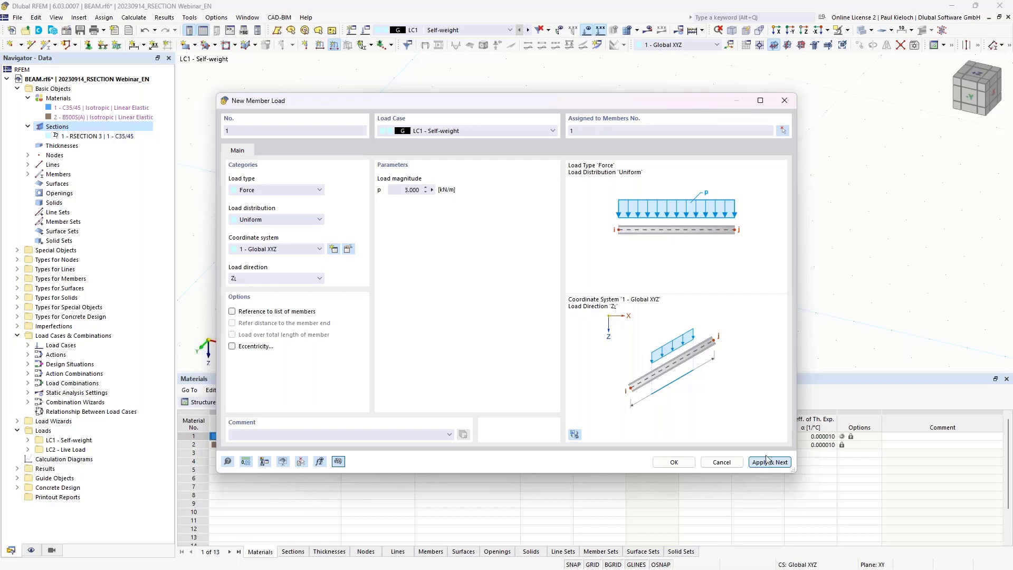
Apply a uniform member load of 15 kN/m in global Z to member 1 in LC2 - Live Load.
click(473, 130)
click(464, 150)
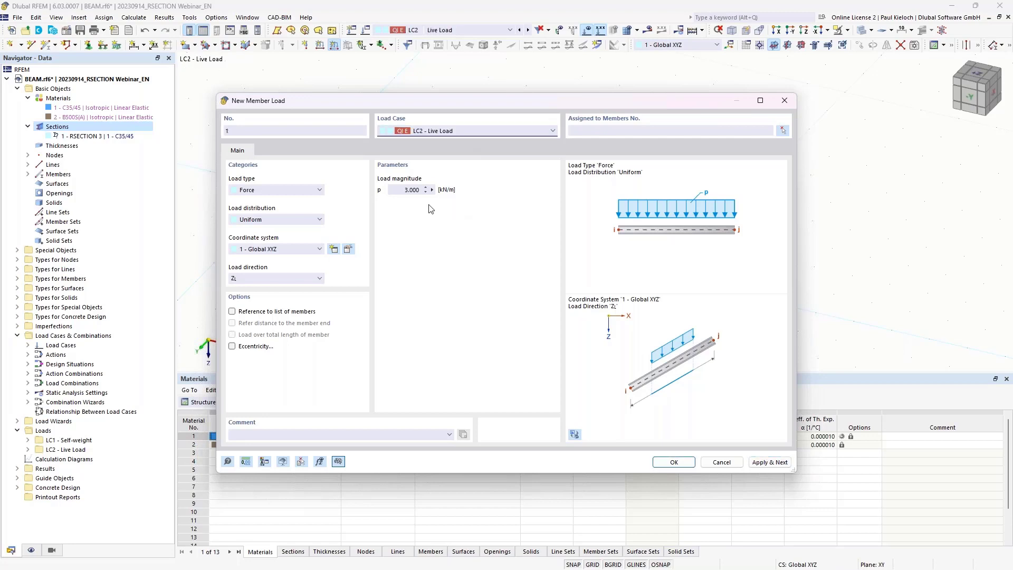
click(403, 191)
text(15)
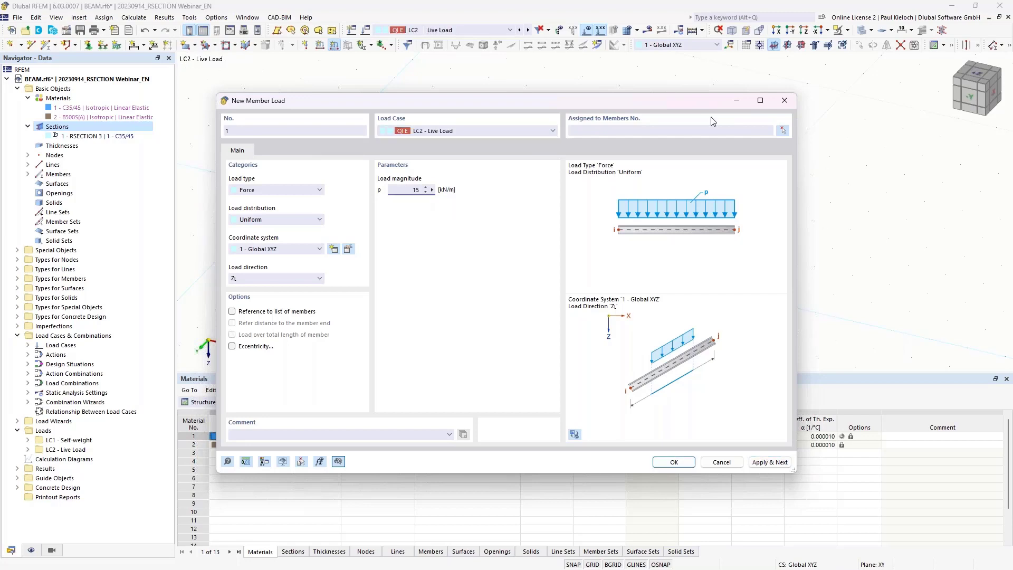
click(705, 130)
click(674, 462)
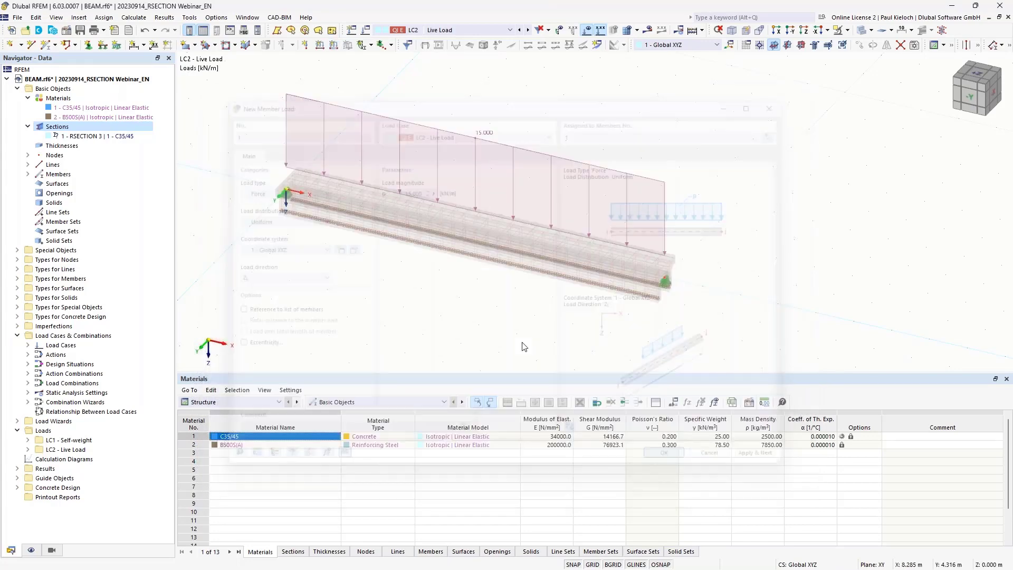
Review the beam's loads in LC1, LC2 and the load combinations CO2 and CO8.
click(527, 30)
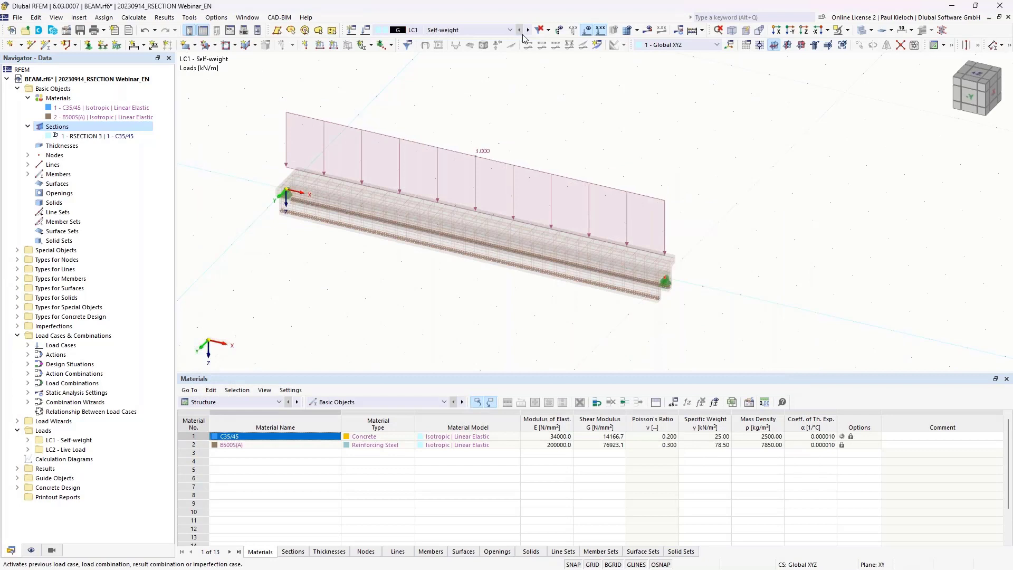
click(528, 30)
click(528, 30)
click(528, 30)
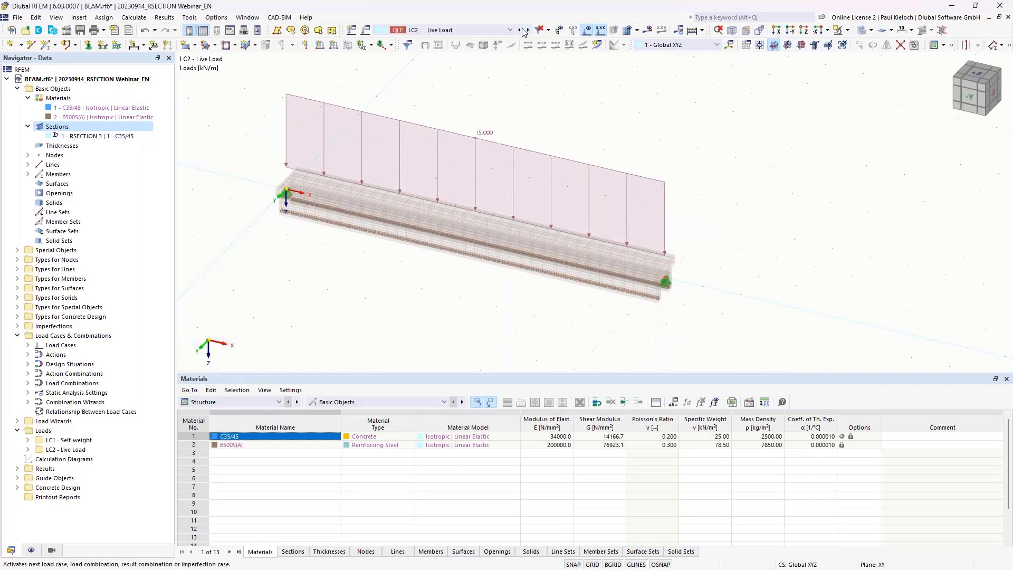
click(484, 30)
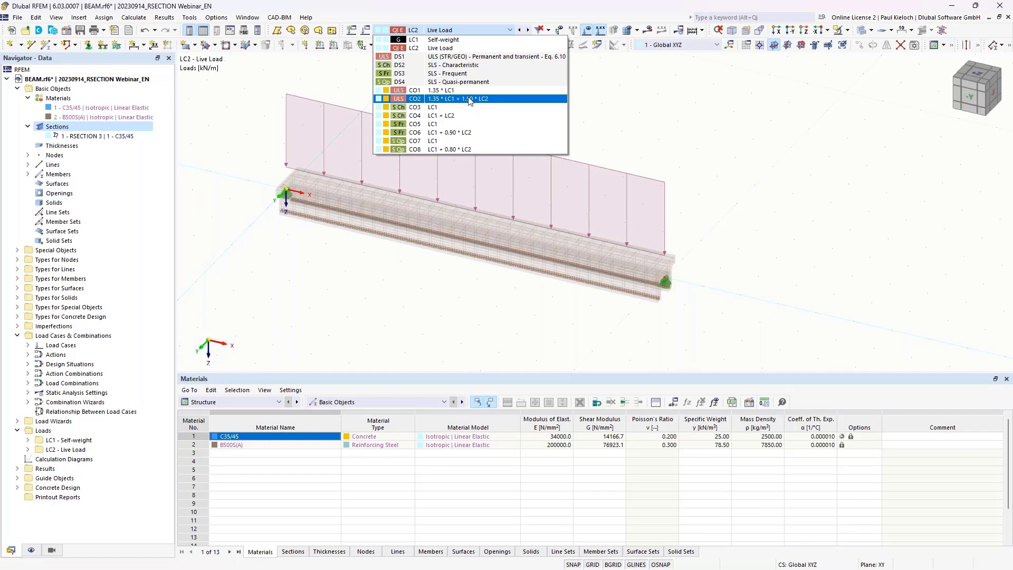
click(469, 98)
ctrl+middle_drag(509, 301, 537, 242)
click(466, 32)
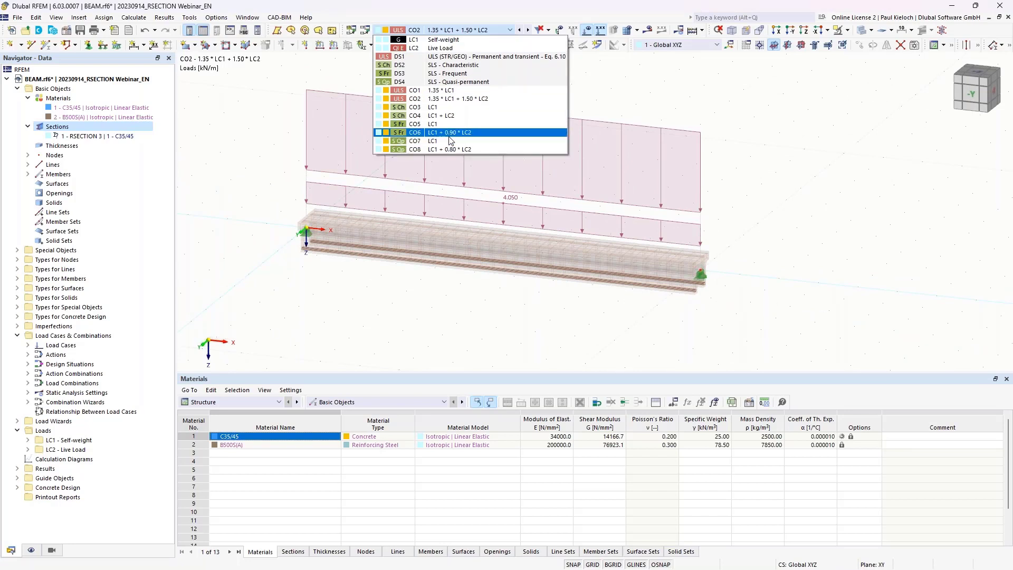
click(448, 150)
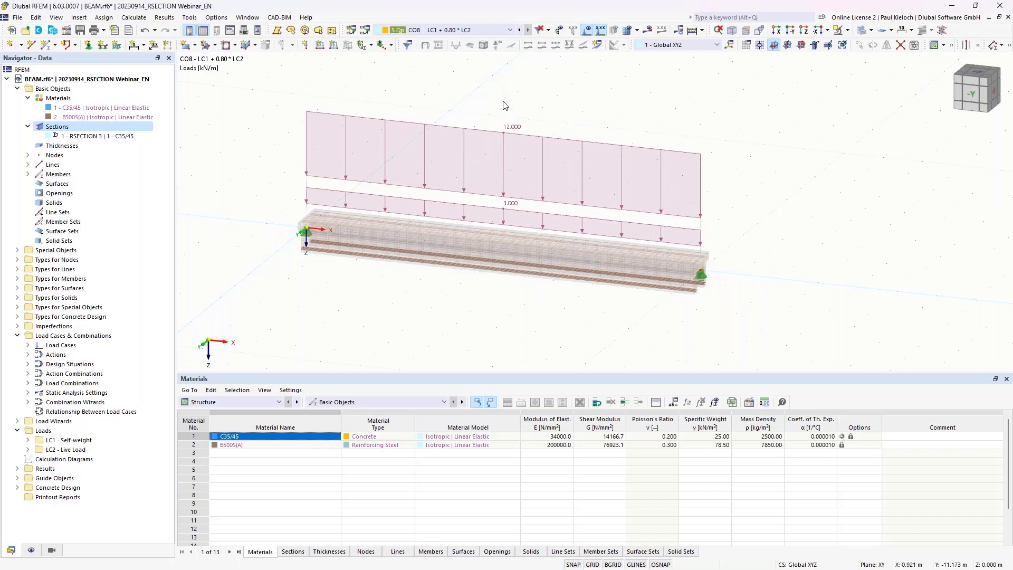
ctrl+middle_drag(515, 104, 500, 112)
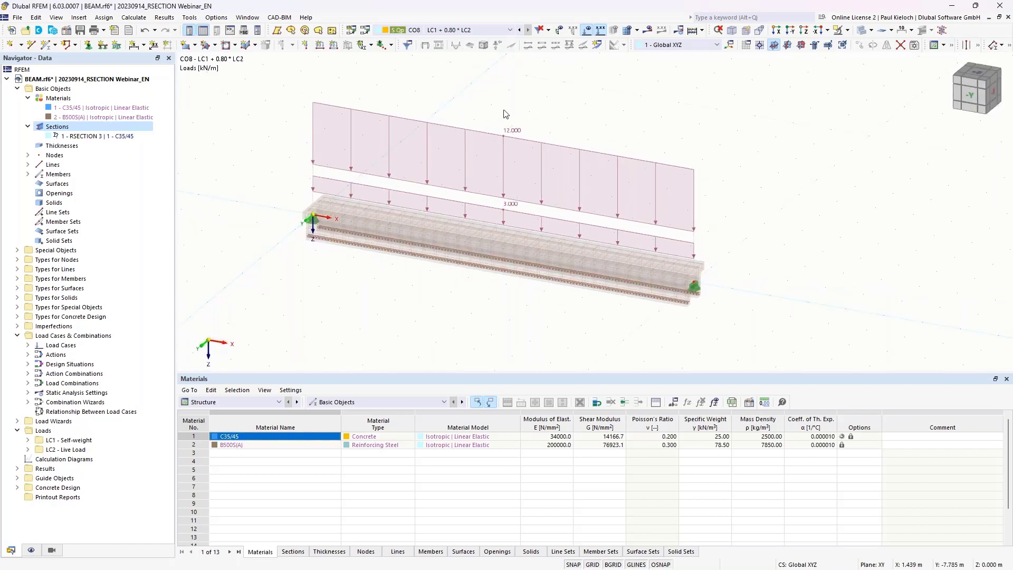
Save the model and calculate the Concrete Design for its design situations.
click(80, 29)
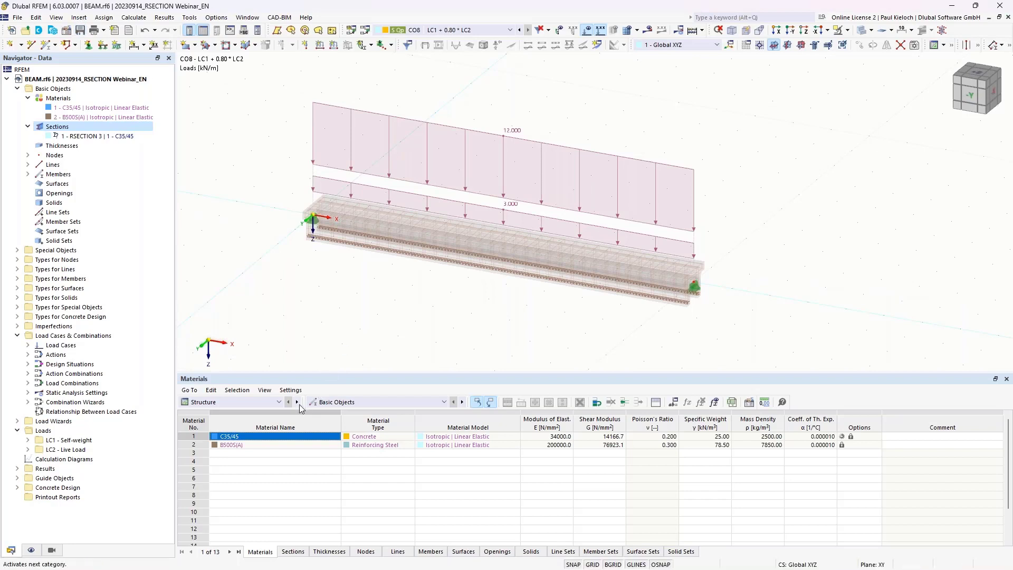
click(270, 402)
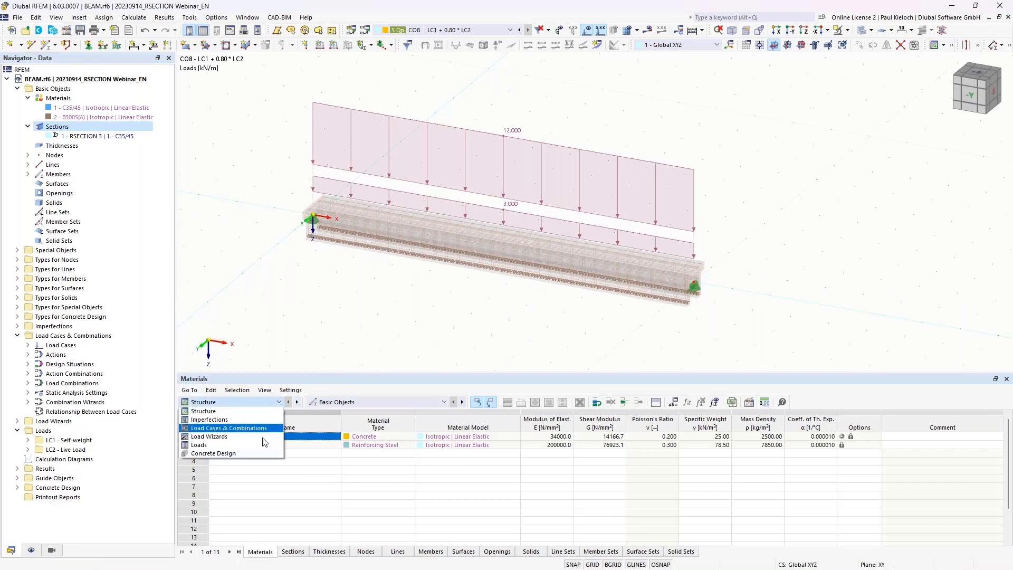
click(253, 454)
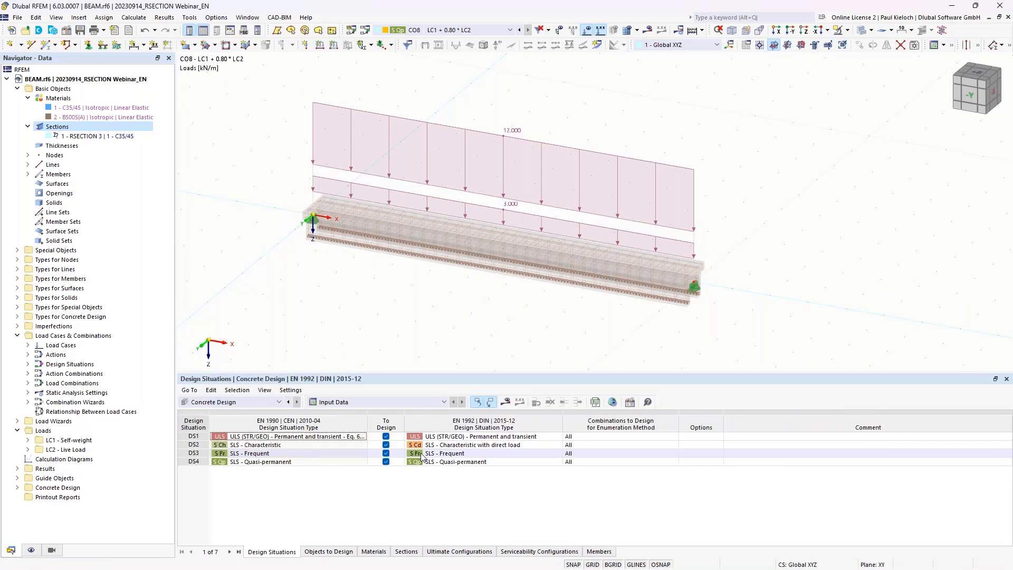
click(521, 402)
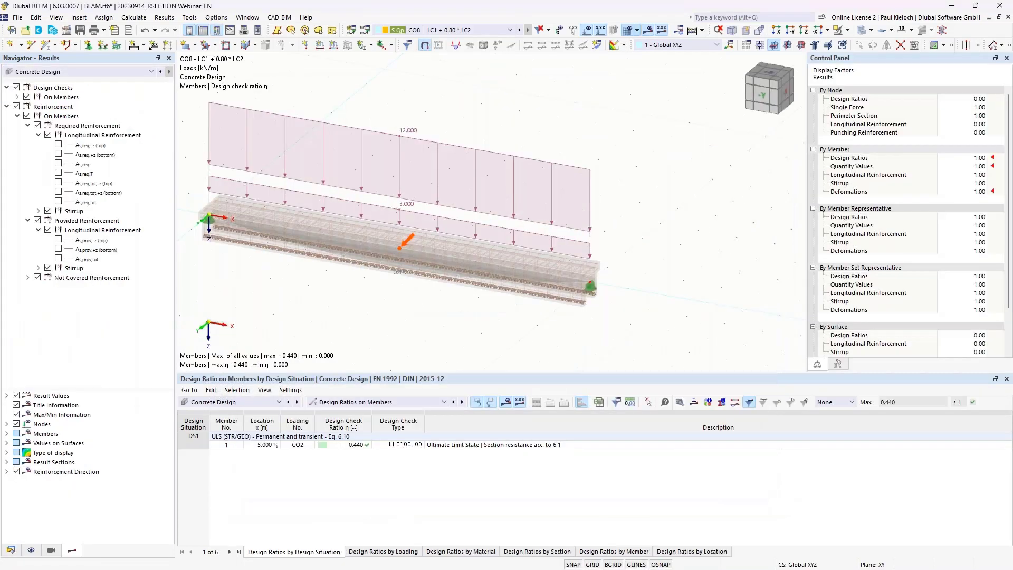
Open member 1 for editing, check its concrete cover, and set the stirrup distance of its shear reinforcement to 0.150 m.
ctrl+middle_drag(550, 335, 658, 325)
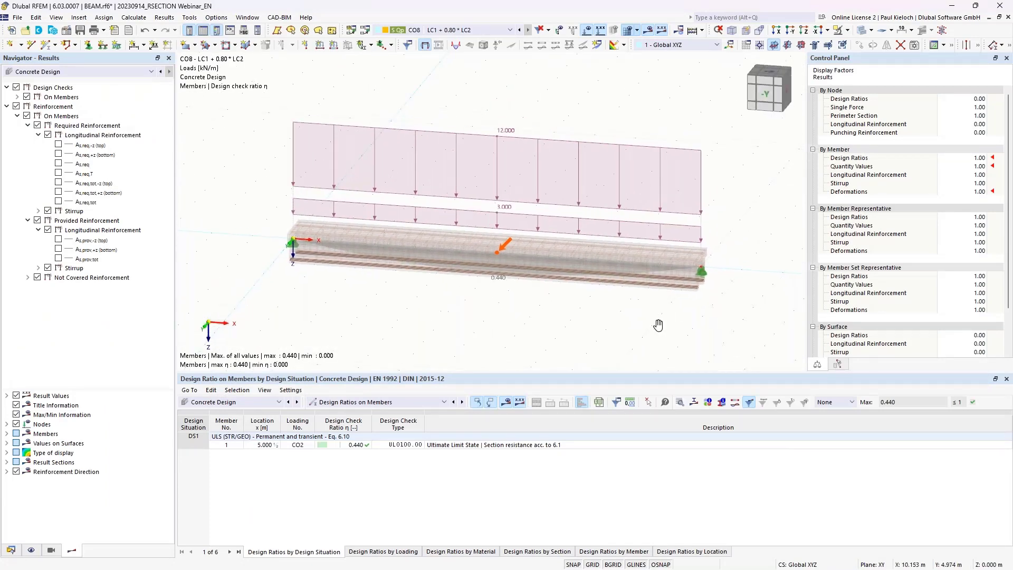
ctrl+middle_drag(746, 220, 728, 144)
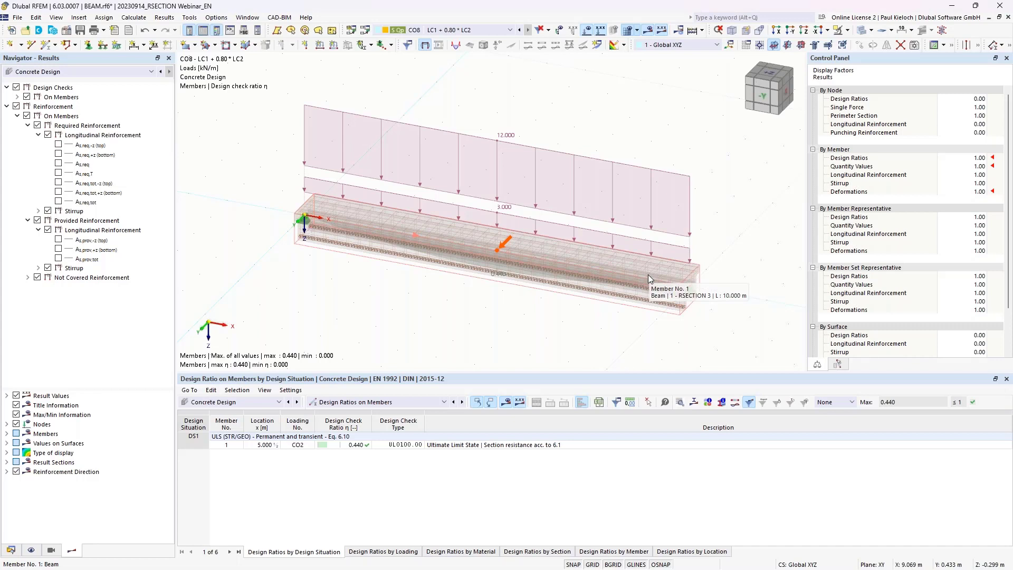
click(557, 267)
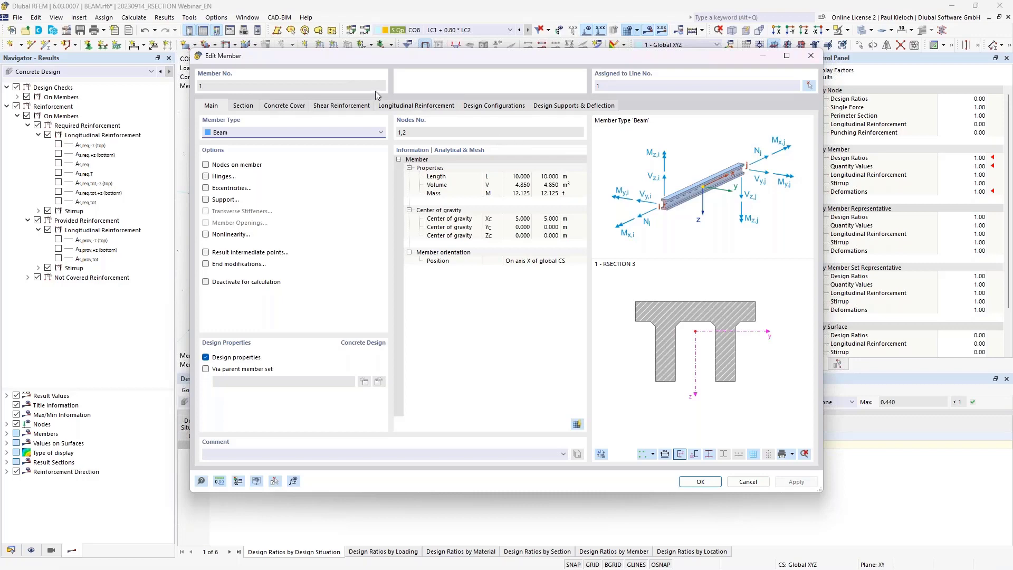
click(290, 107)
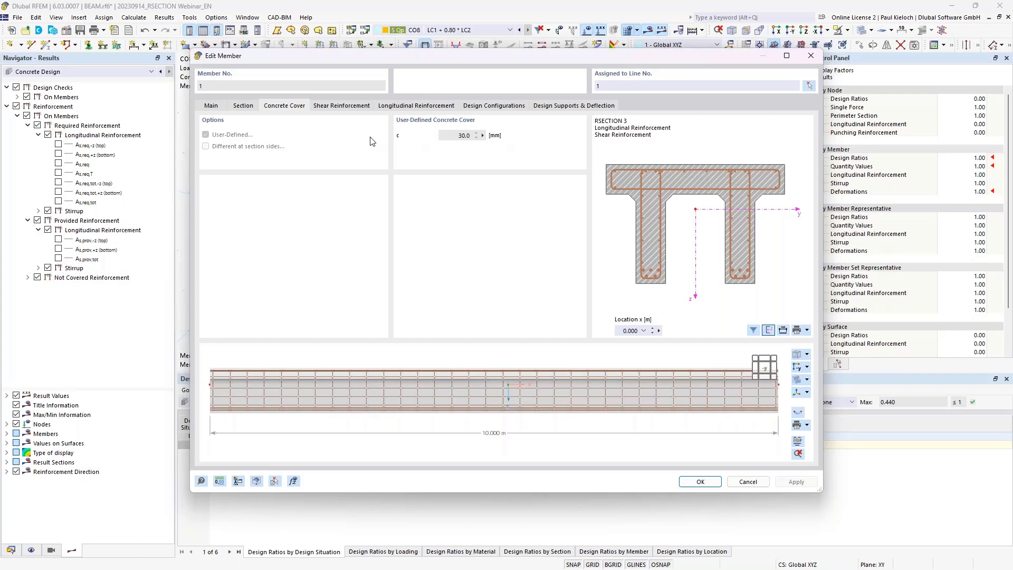
click(360, 108)
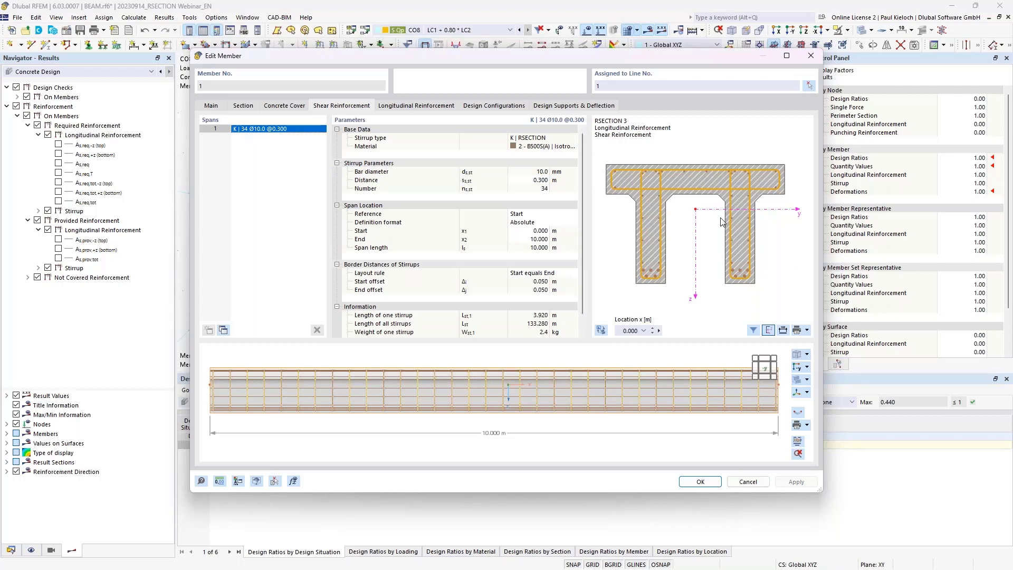
click(531, 180)
key(BackSpace)
text(,15)
key(Return)
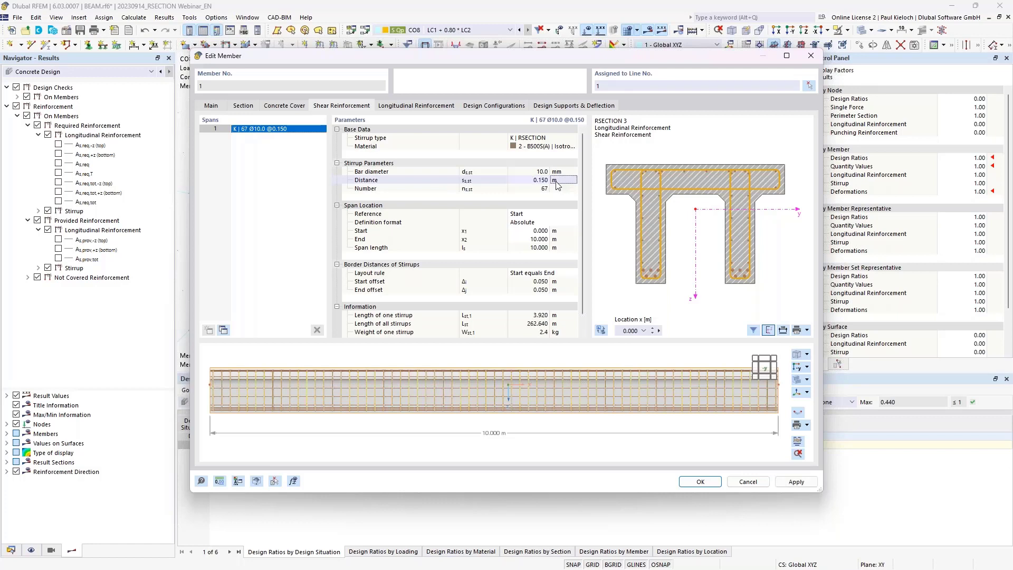
Divide the shear reinforcement into three spans, with the middle span defined in relative format from 20 % to 80 %.
click(224, 330)
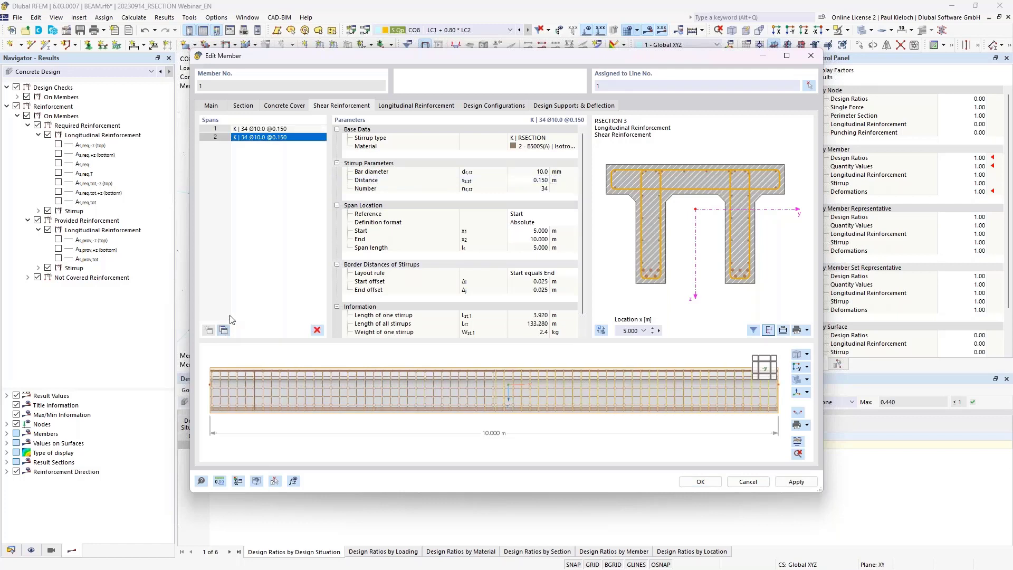
click(224, 331)
click(294, 138)
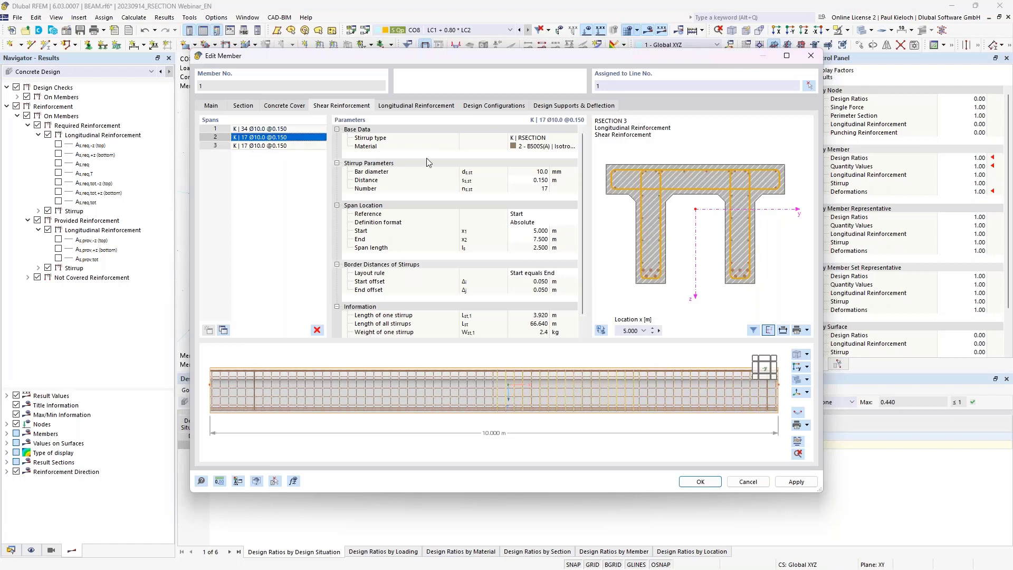
click(538, 222)
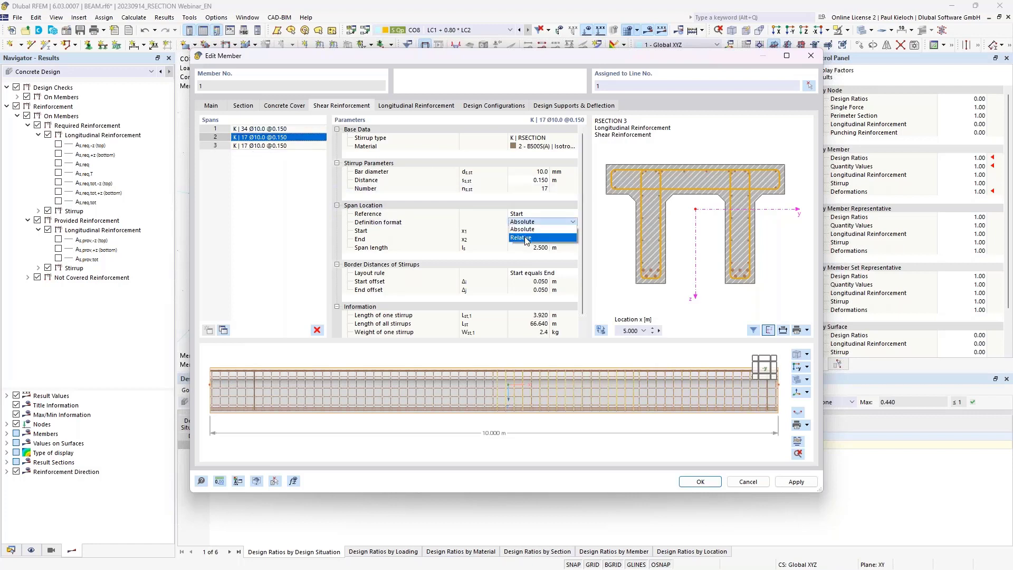
click(525, 237)
click(522, 231)
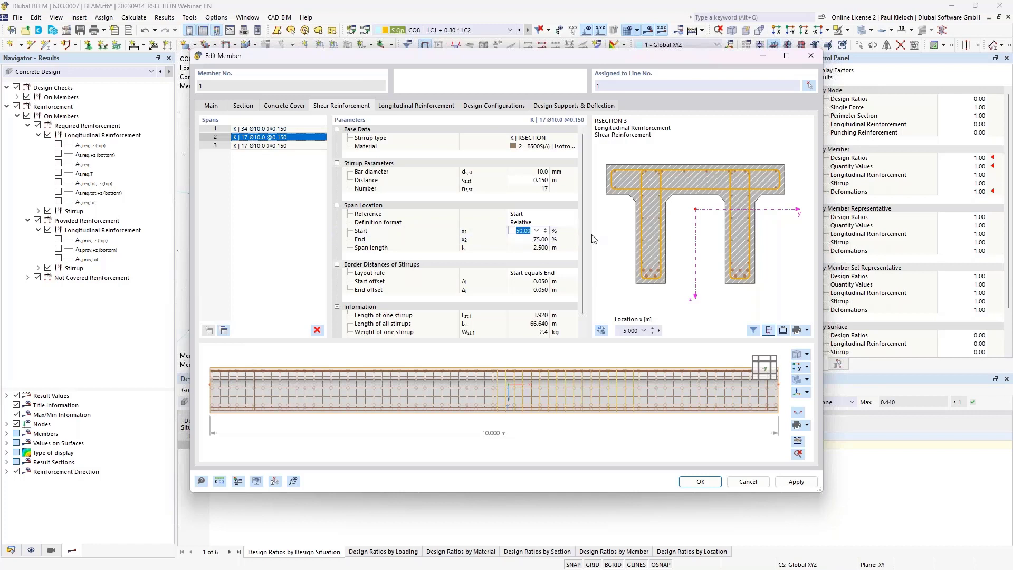
text(20)
click(569, 240)
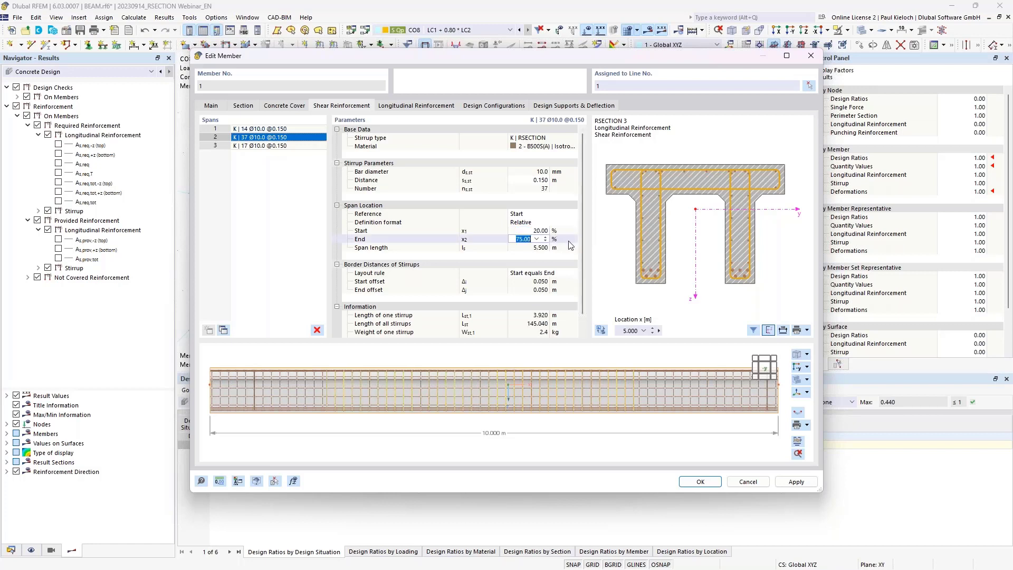
text(80)
key(Return)
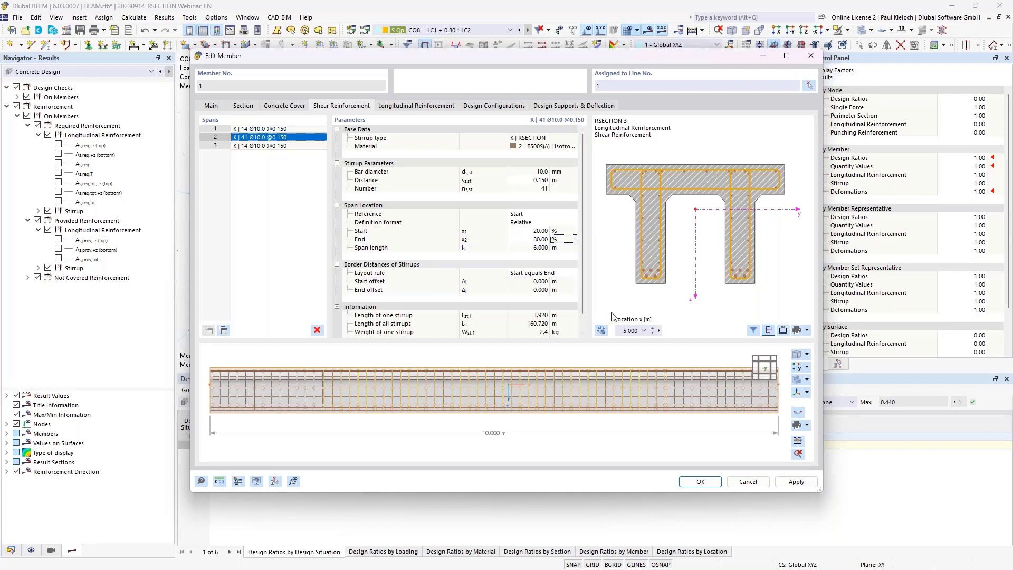
Set the stirrup distance of the middle span to 0.300 m and apply the change to the member.
click(537, 181)
click(536, 181)
key(BackSpace)
text(,3)
click(573, 180)
ctrl+middle_drag(587, 385, 589, 406)
scroll(583, 398, down, 1)
mouse_move(686, 357)
ctrl+middle_down()
mouse_move(696, 332)
mouse_move(686, 349)
ctrl+middle_up()
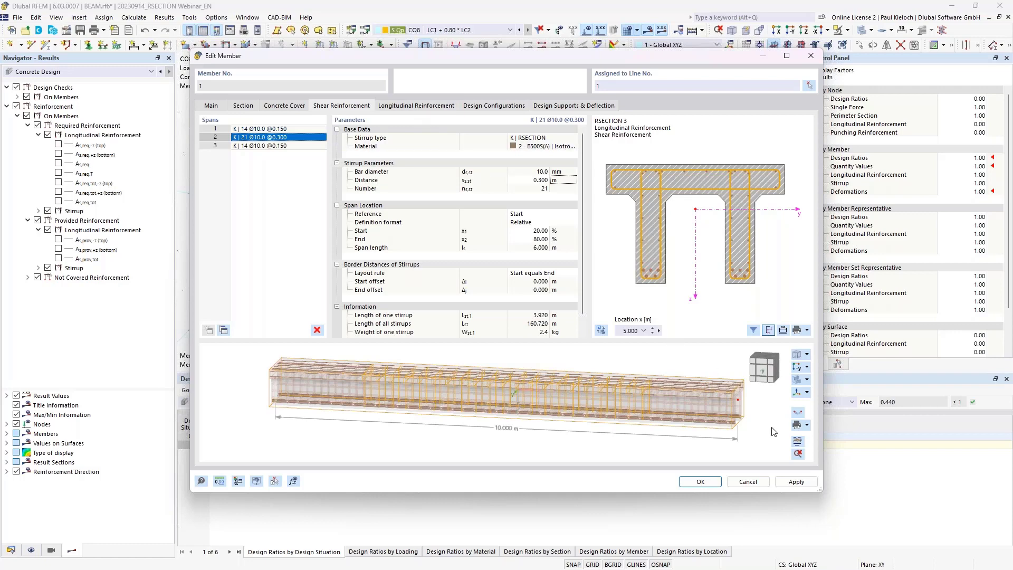
click(789, 484)
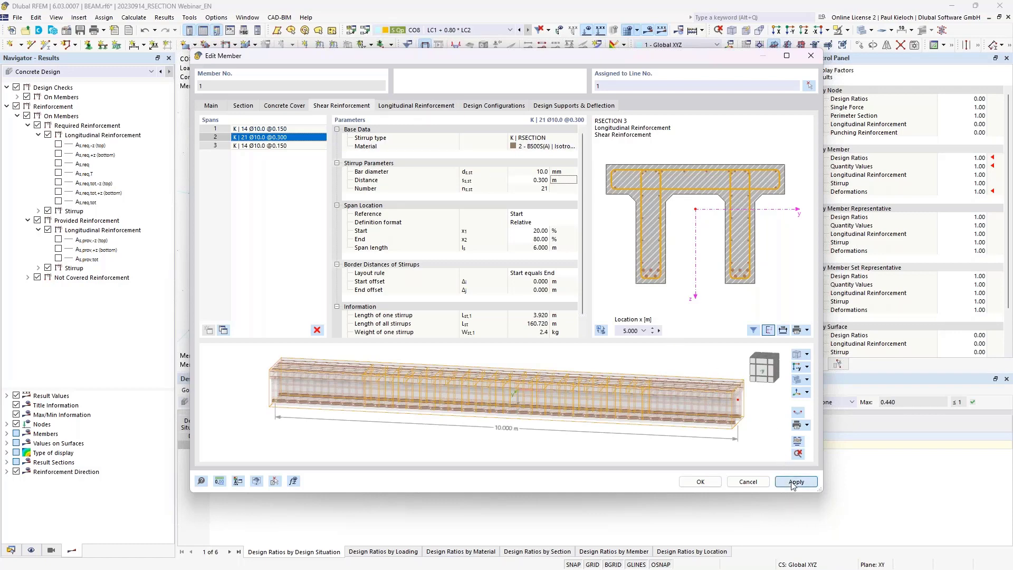
Limit the longitudinal reinforcement of six 20 mm bars to 20 % through 80 % of the beam and accept the member settings.
click(434, 106)
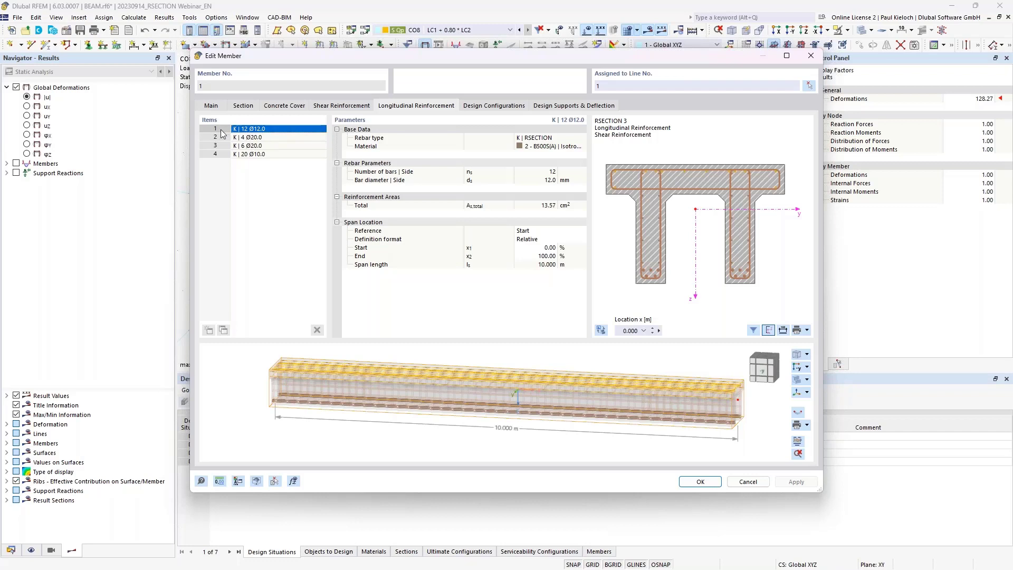
click(292, 147)
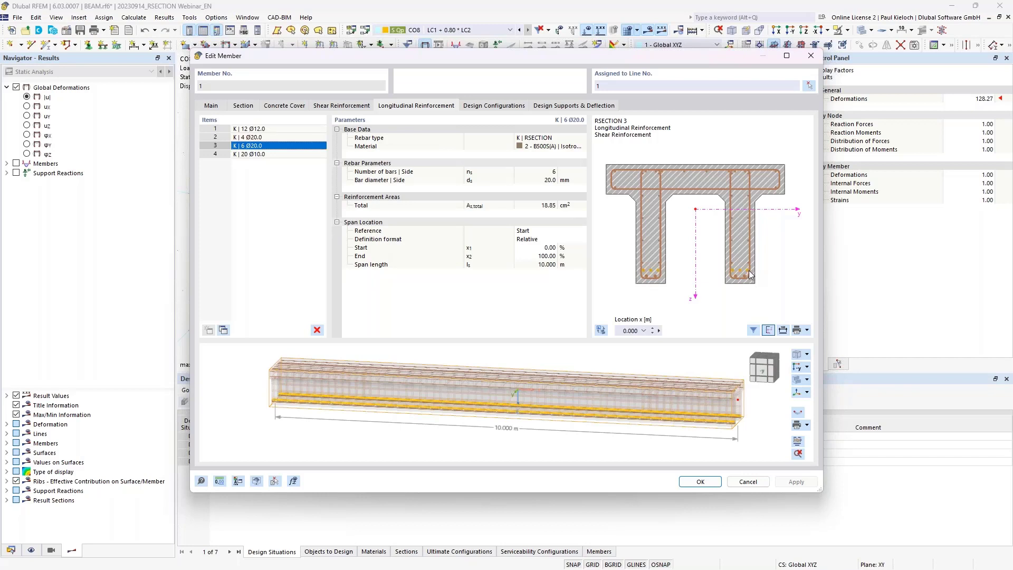
click(527, 248)
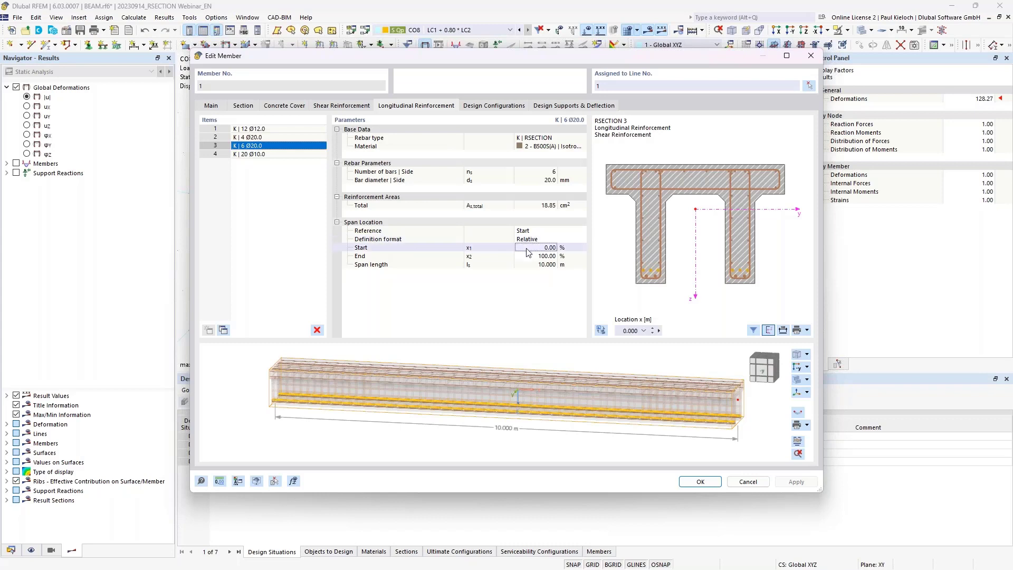
text(20)
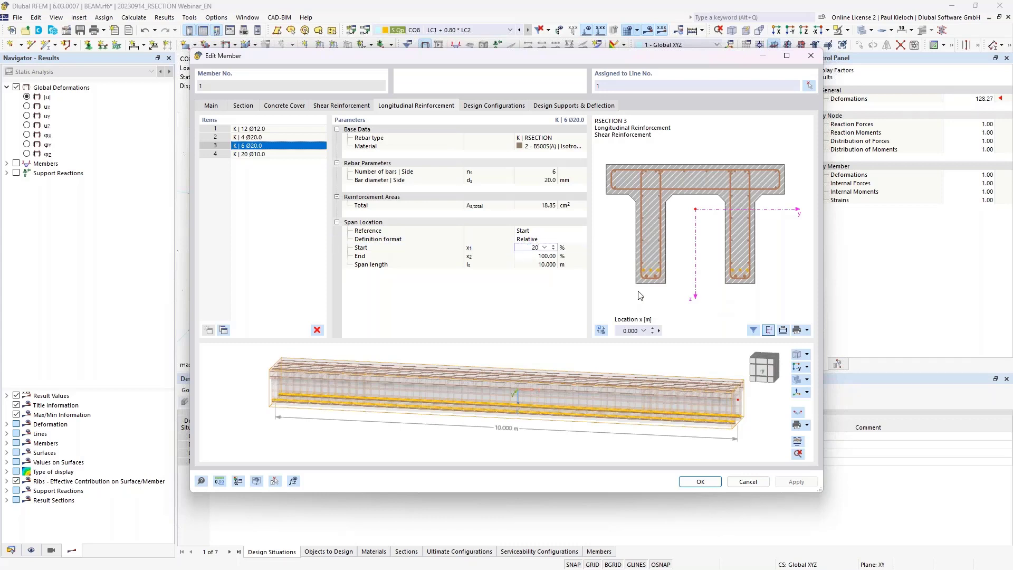
key(Tab)
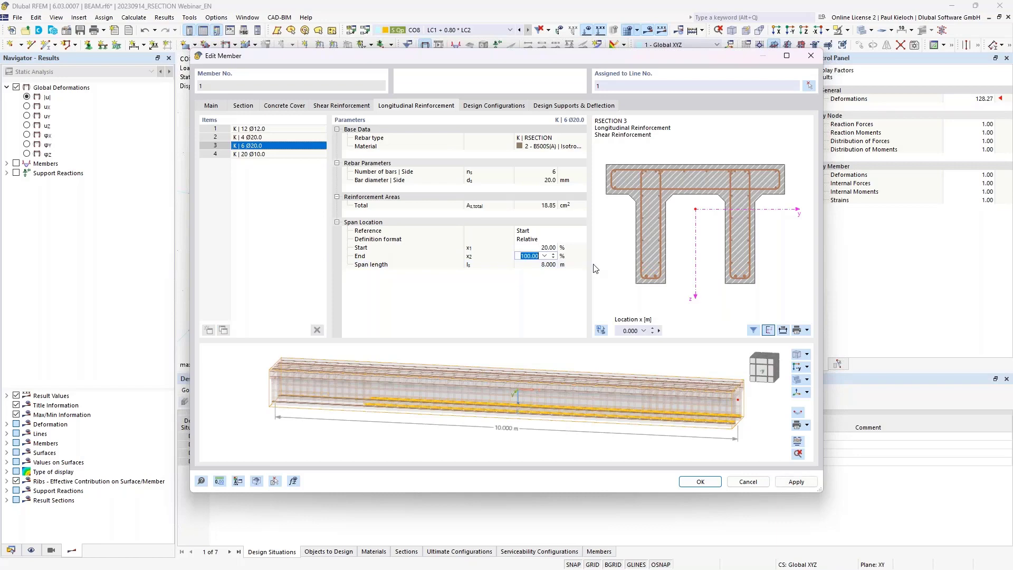
text(80)
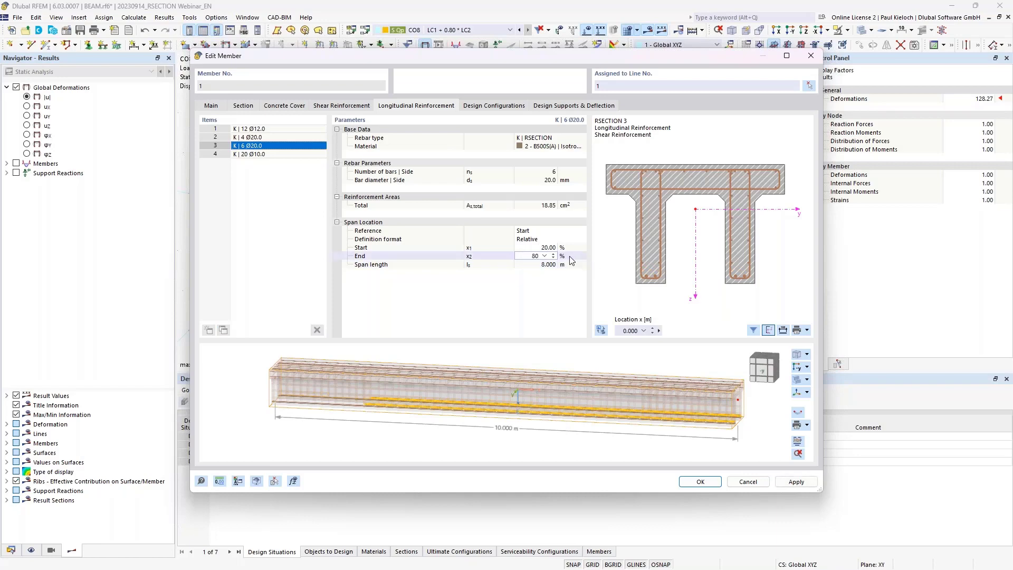
key(Tab)
ctrl+middle_drag(609, 438, 624, 414)
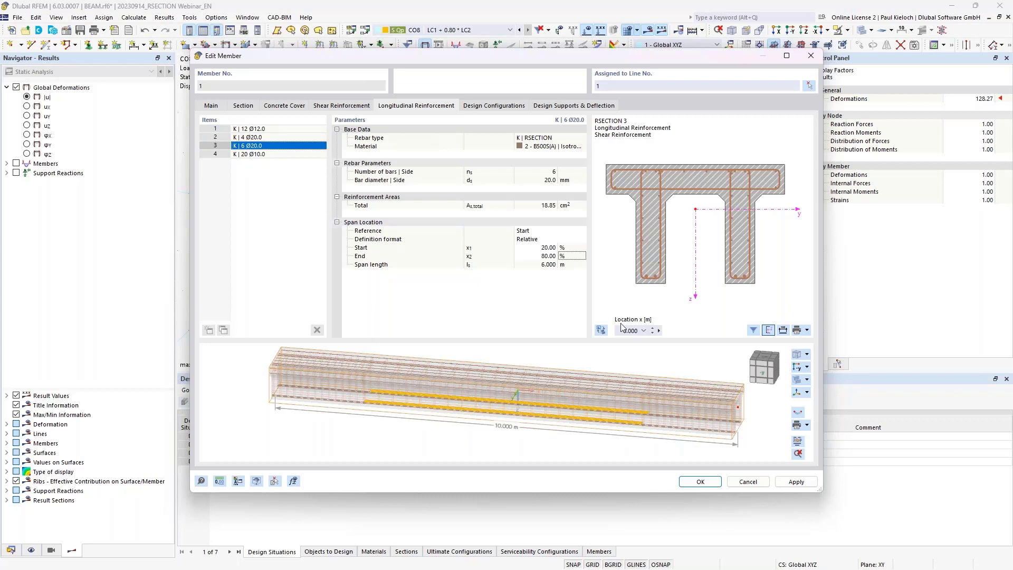
click(707, 484)
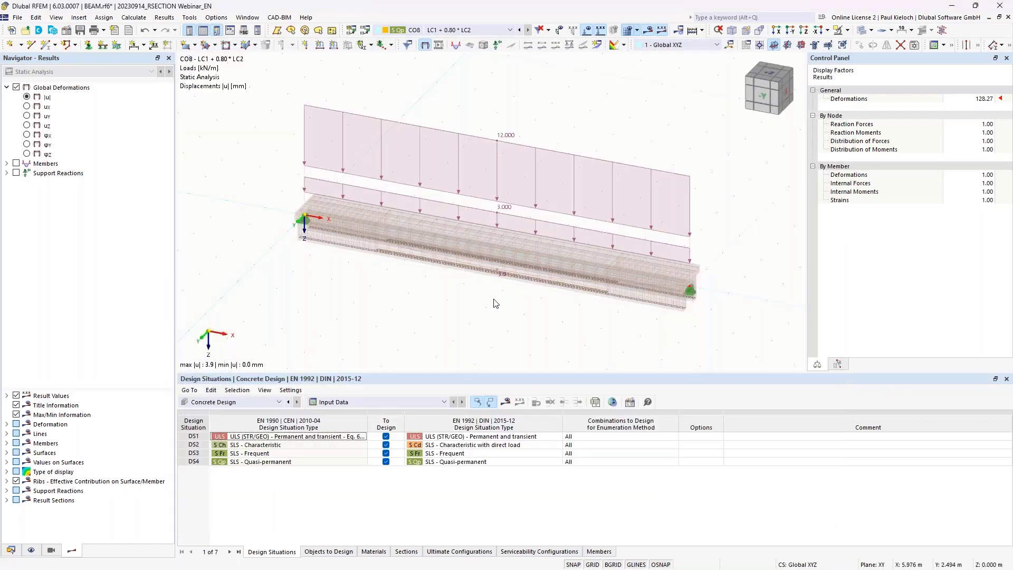
Calculate the Concrete Design of the beam and show its design ratio results.
scroll(503, 298, up, 5)
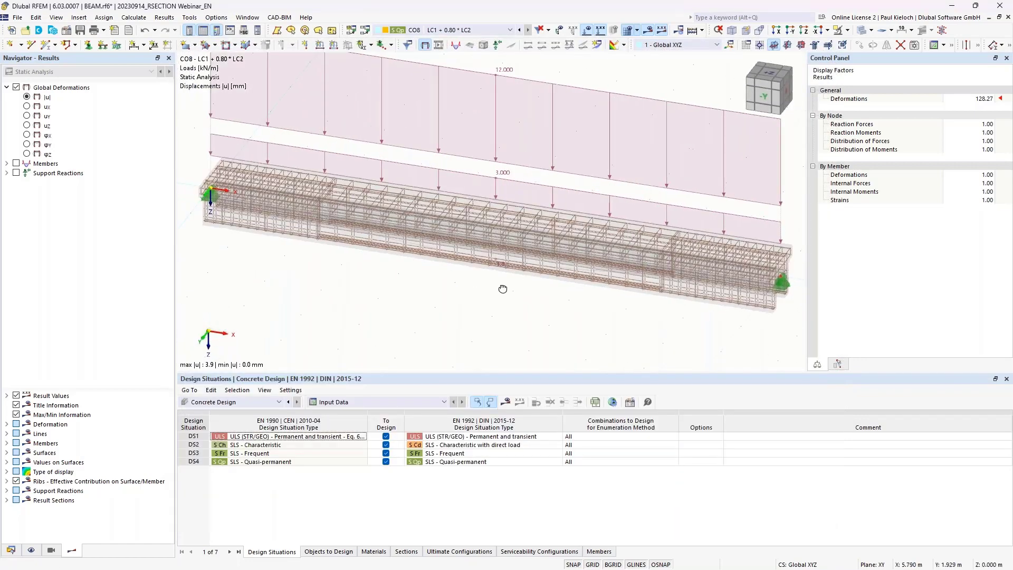
scroll(502, 288, down, 1)
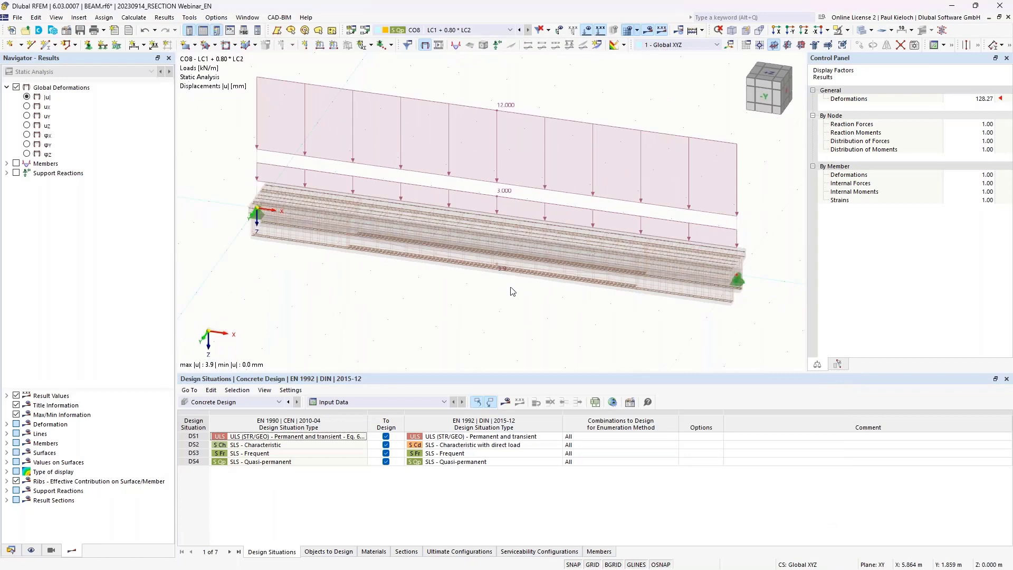
click(527, 402)
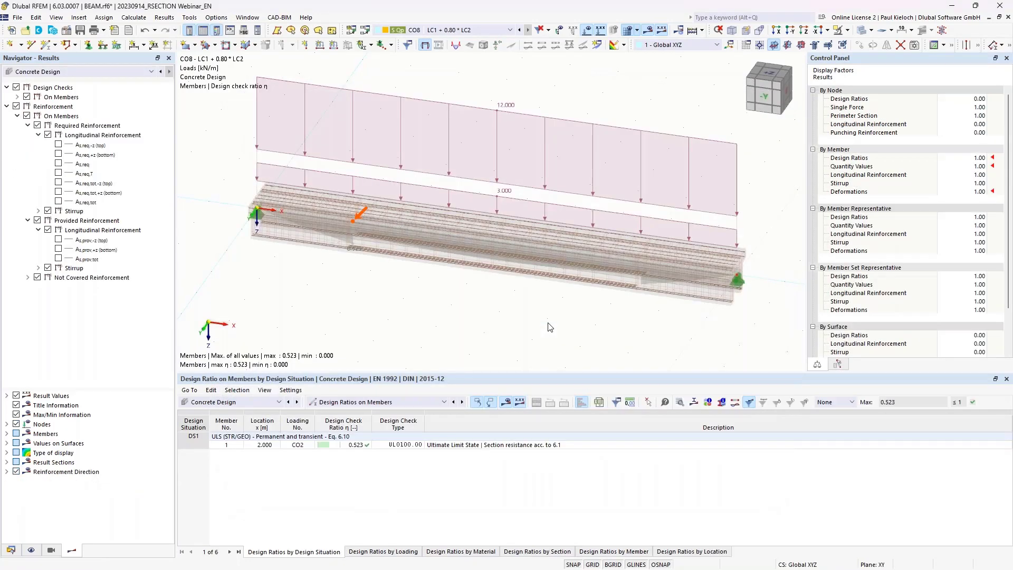
Hide the loads and the types for concrete design, and show the beam as a wireframe in the -Y view.
click(588, 32)
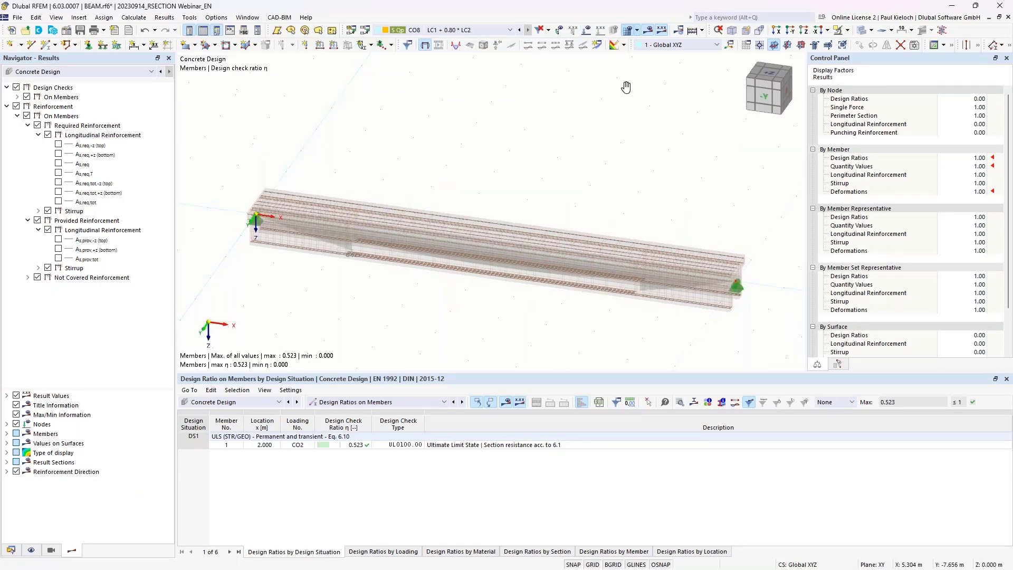
click(31, 550)
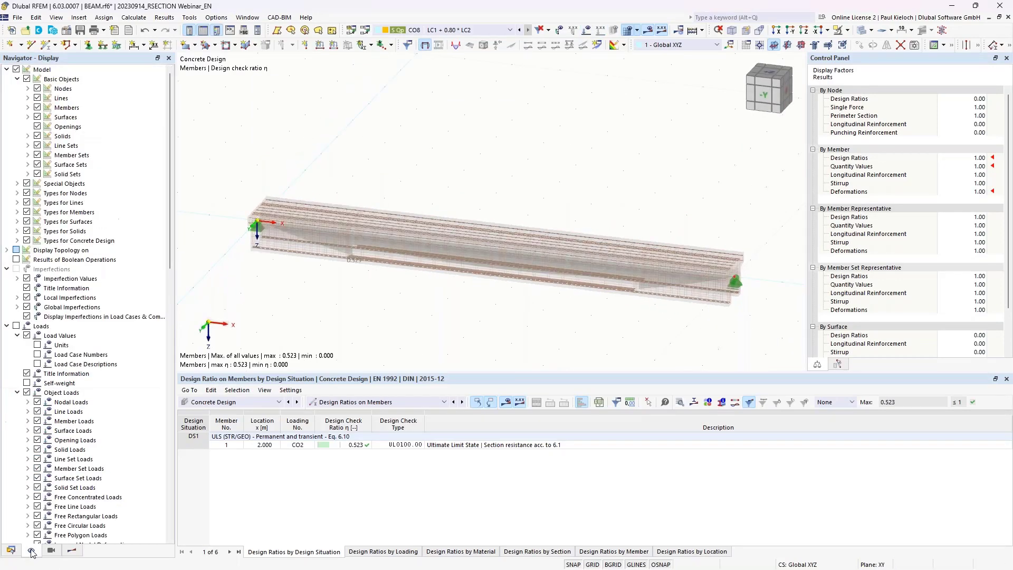
click(27, 240)
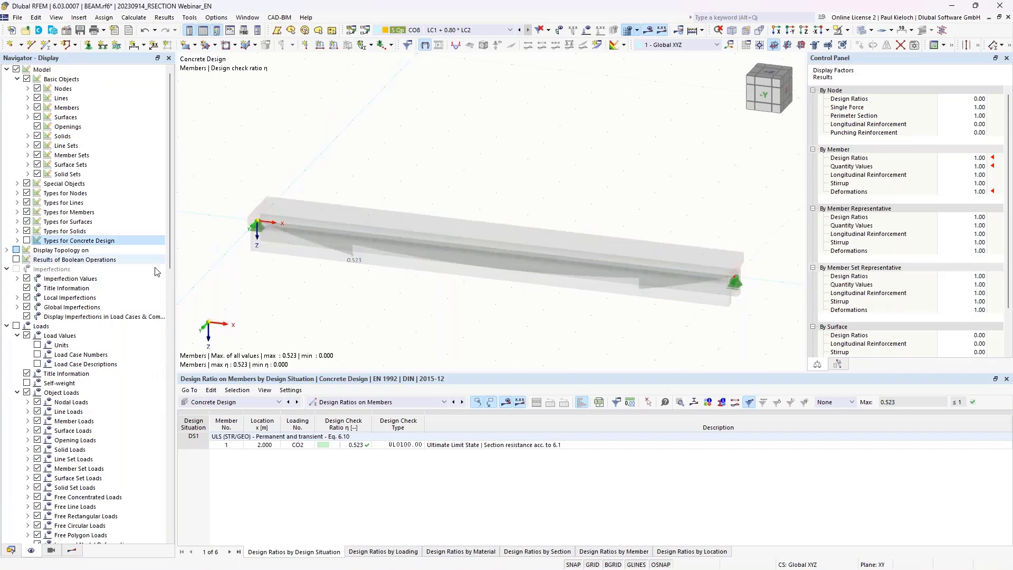
click(872, 30)
click(892, 42)
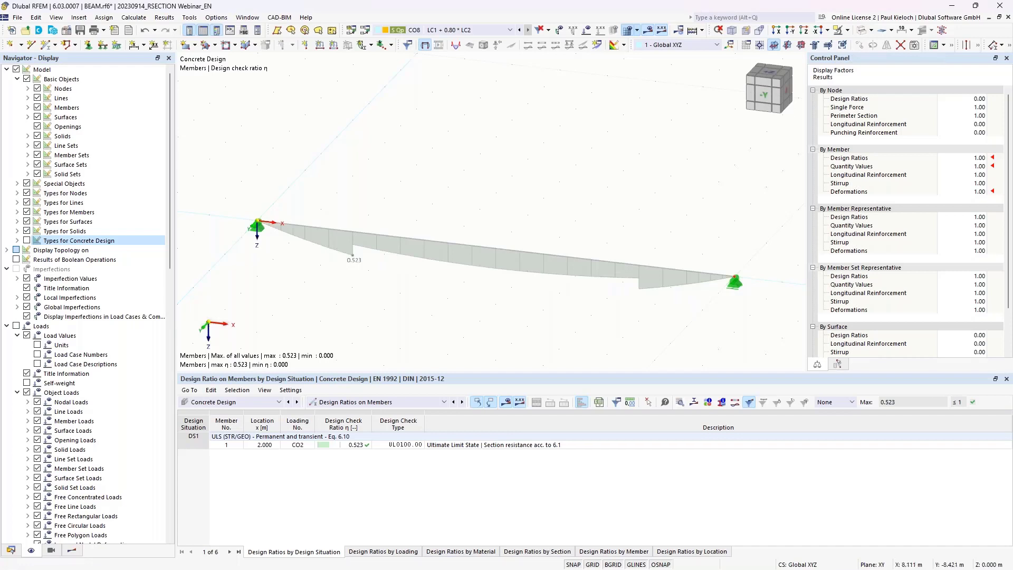
click(765, 98)
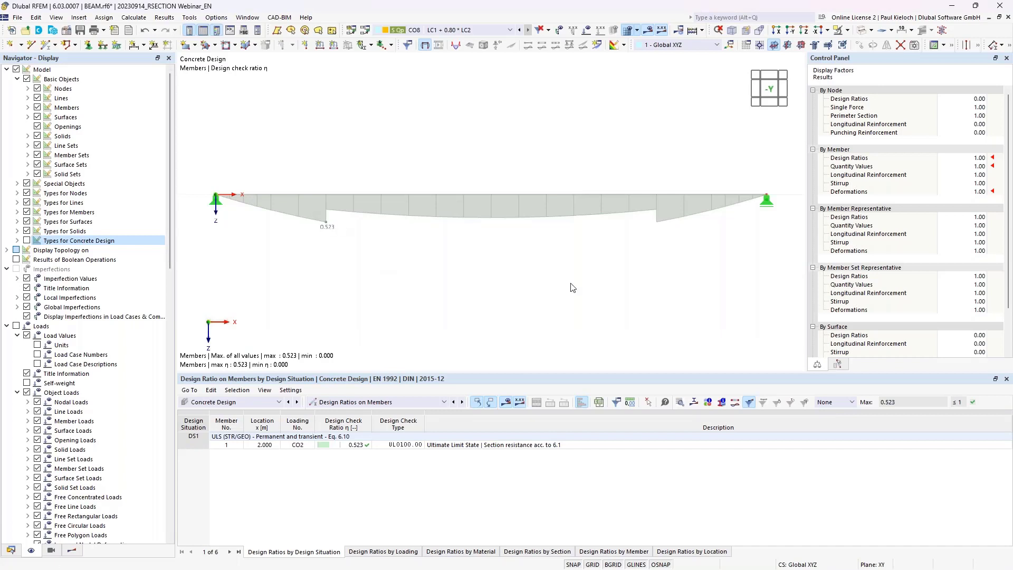
Replace the member design check diagram with the total required and the provided bottom longitudinal reinforcement diagrams.
click(73, 550)
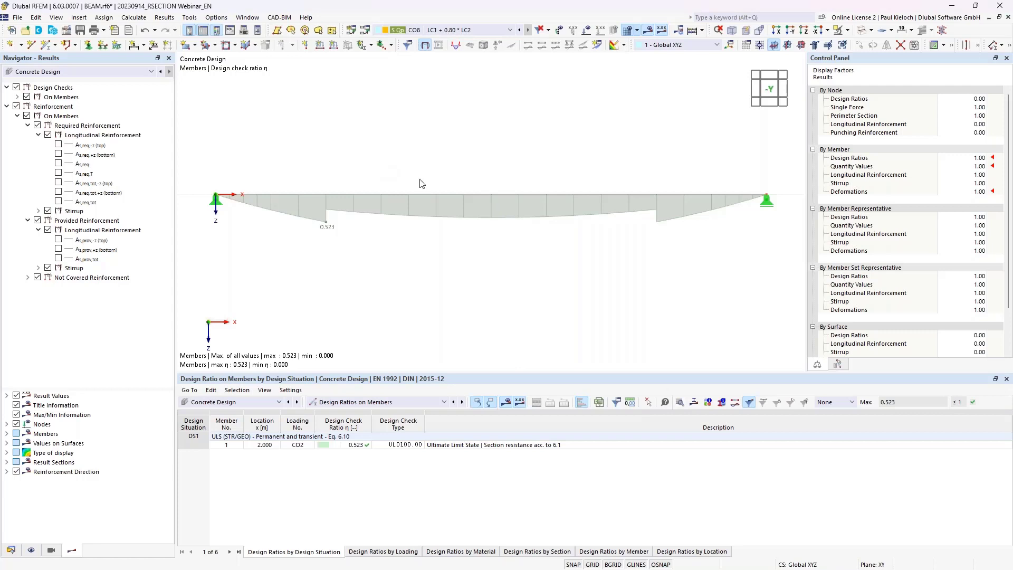
click(27, 96)
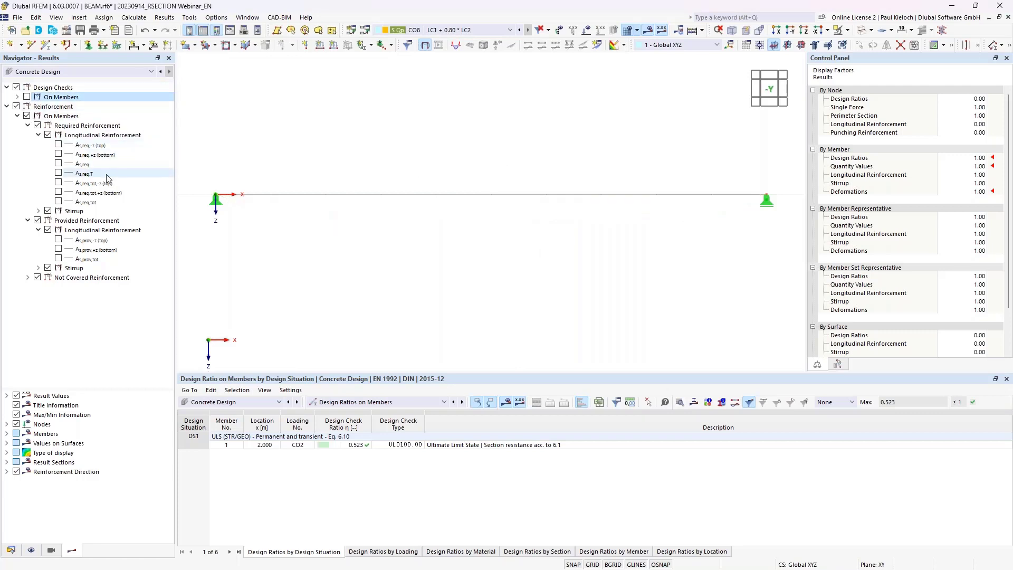
click(58, 192)
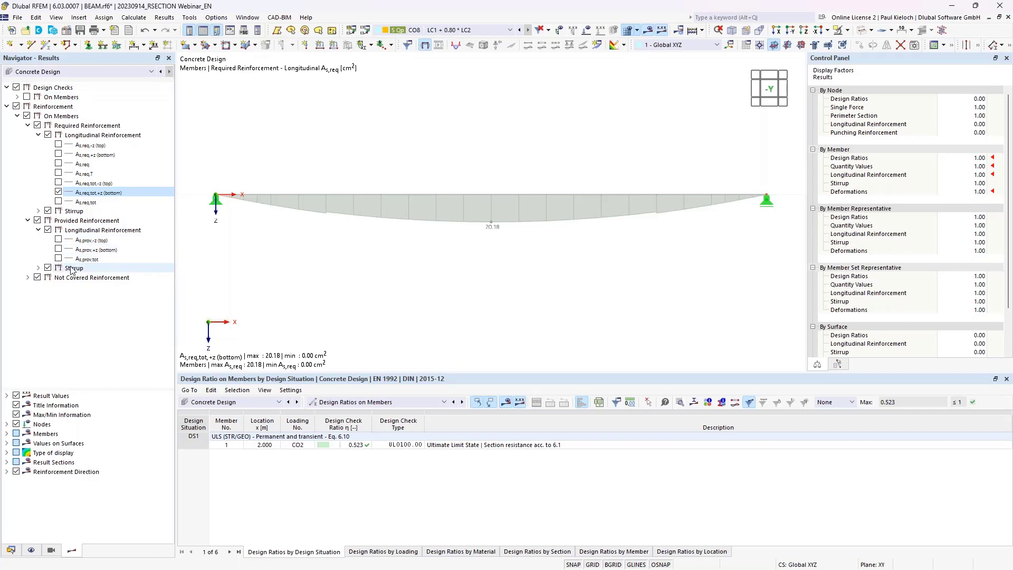
click(58, 249)
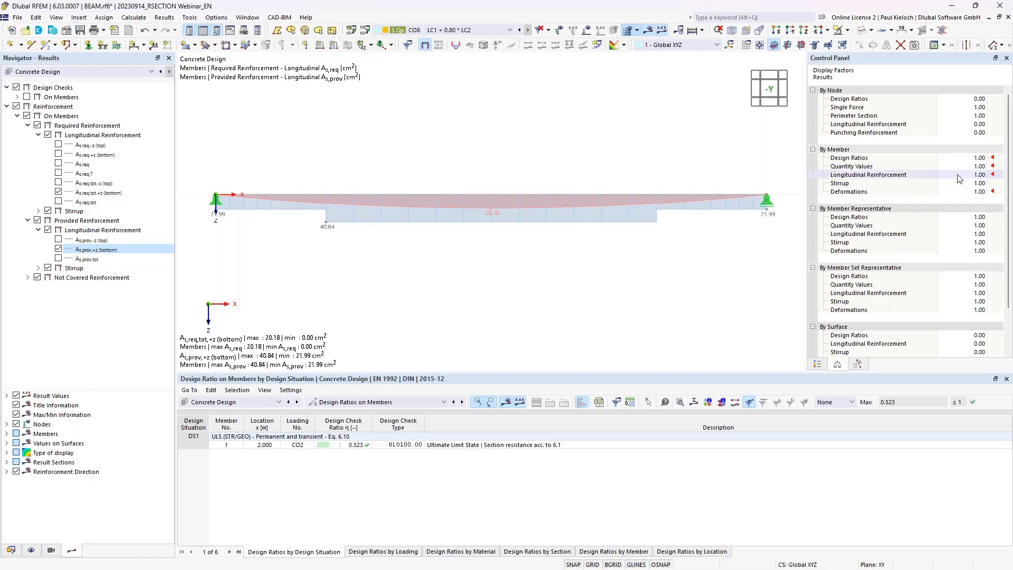
Set the by-member display factor for longitudinal reinforcement to 4.00.
click(979, 175)
scroll(981, 173, up, 10)
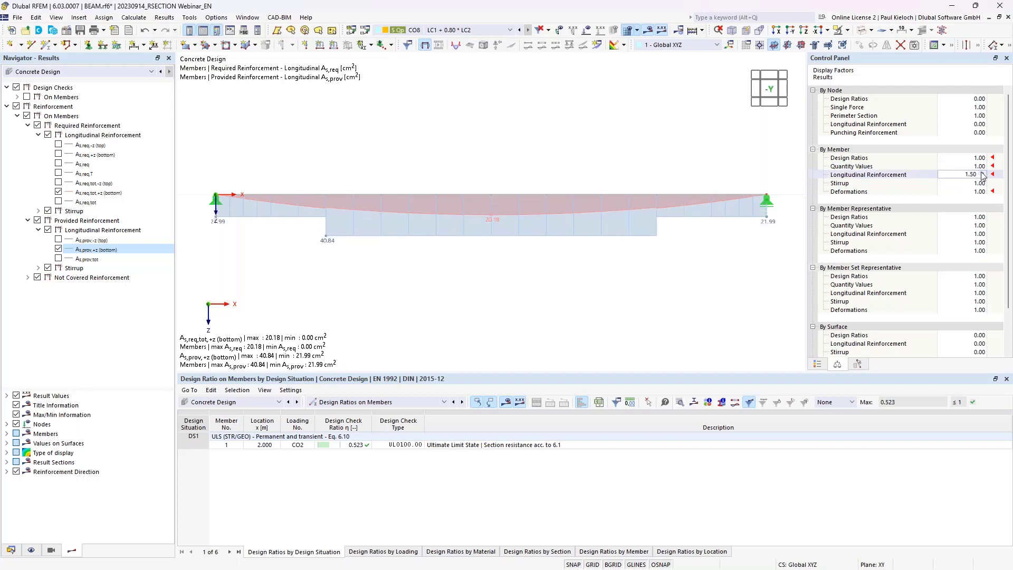
scroll(982, 174, up, 20)
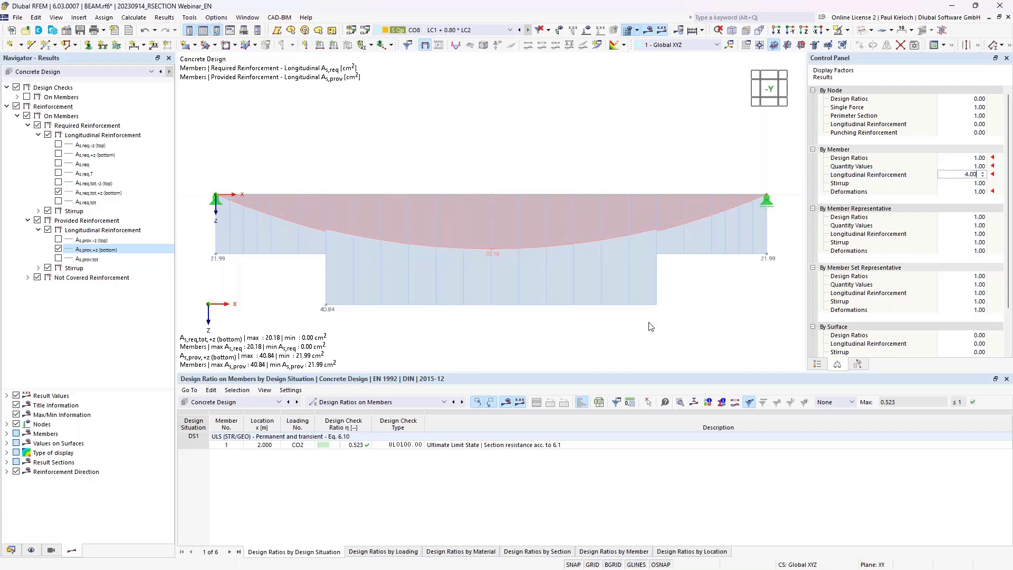
middle_drag(689, 303, 686, 280)
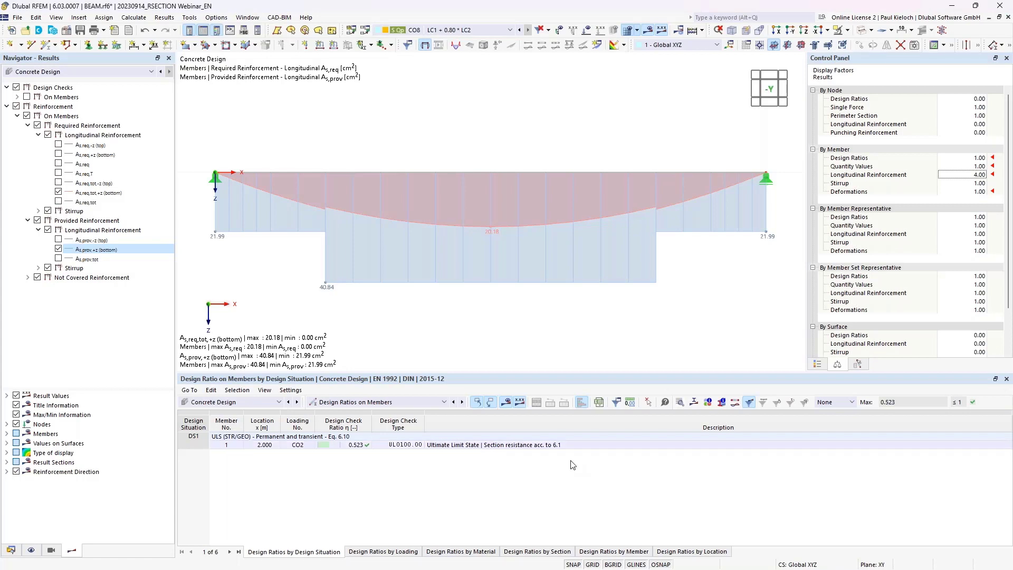
Open the details of the ultimate limit state section resistance check and examine the stress diagram in the section at x = 2.000 m.
click(507, 448)
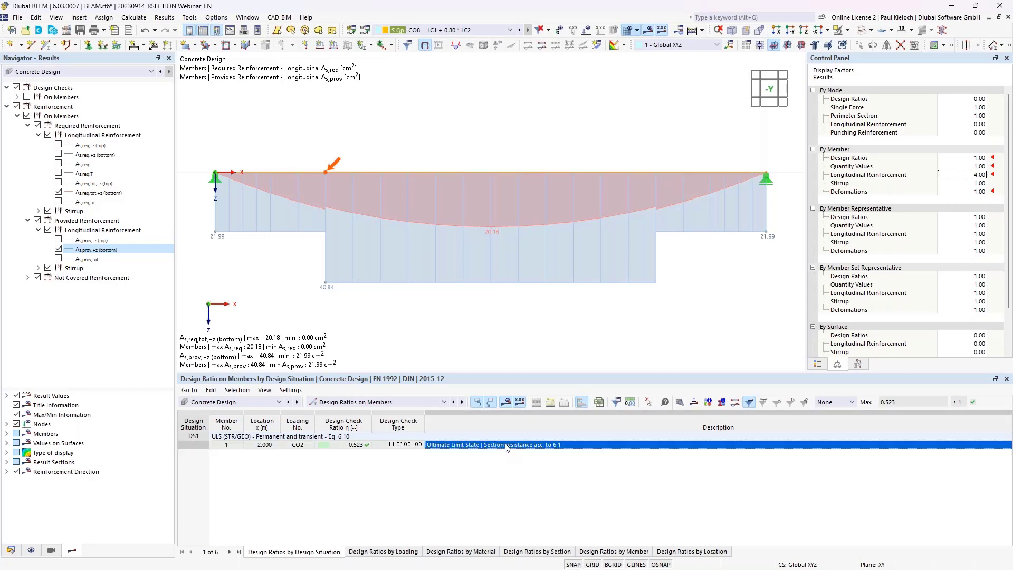
double_click(508, 448)
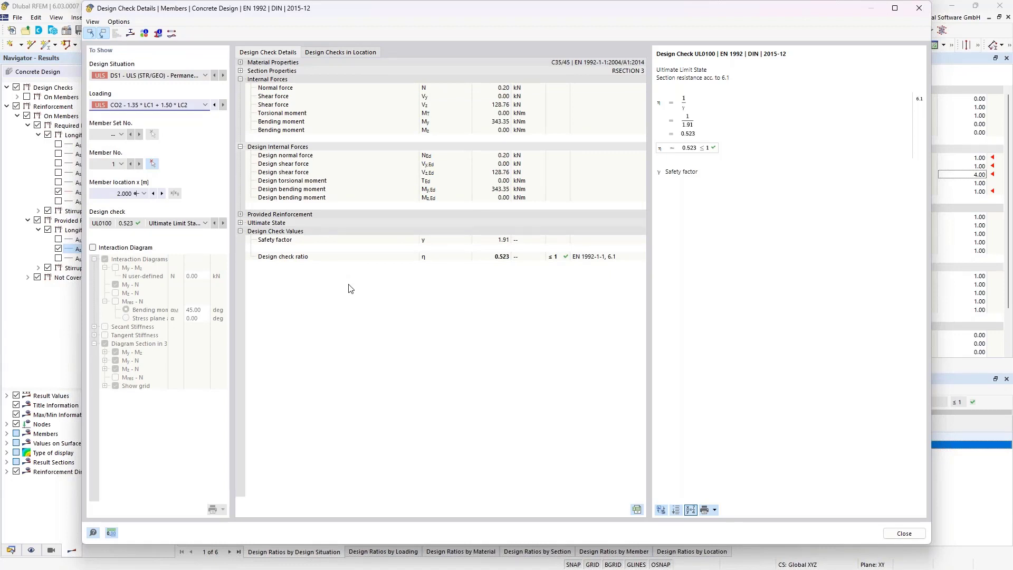
click(129, 33)
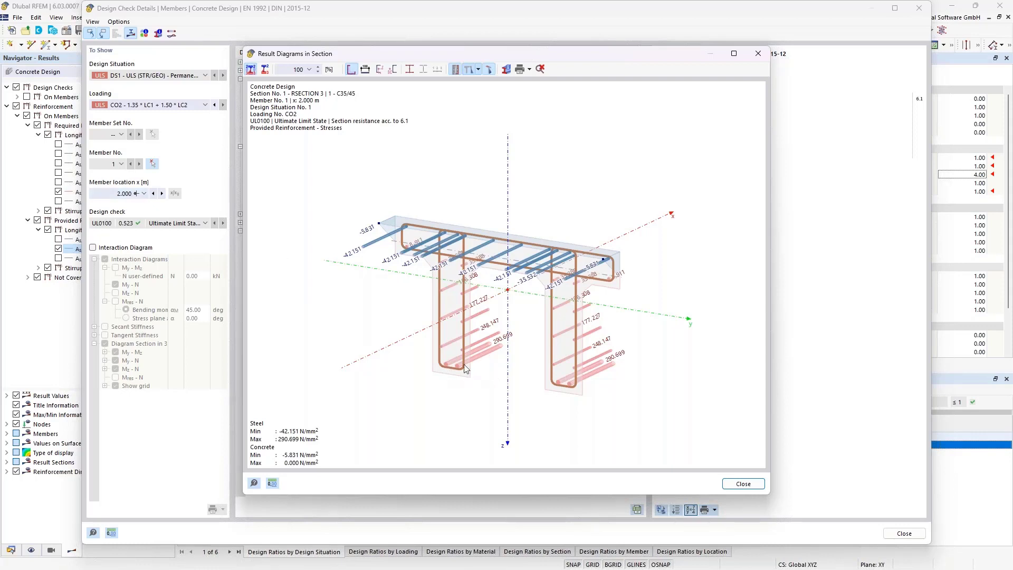
click(759, 53)
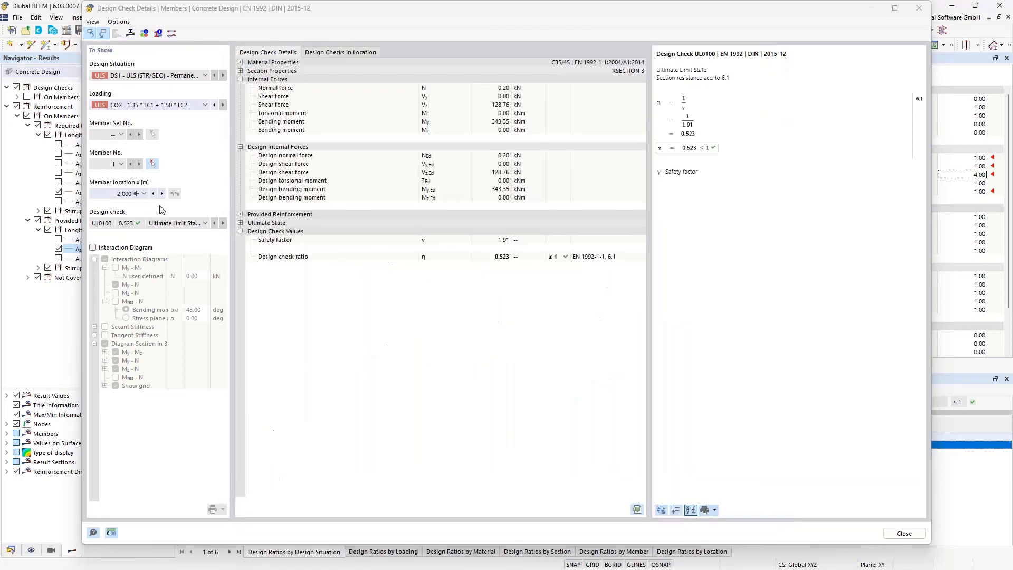
Switch to the other side of member location x = 2.000 m and inspect the stresses in the bottom bars of the section.
click(162, 194)
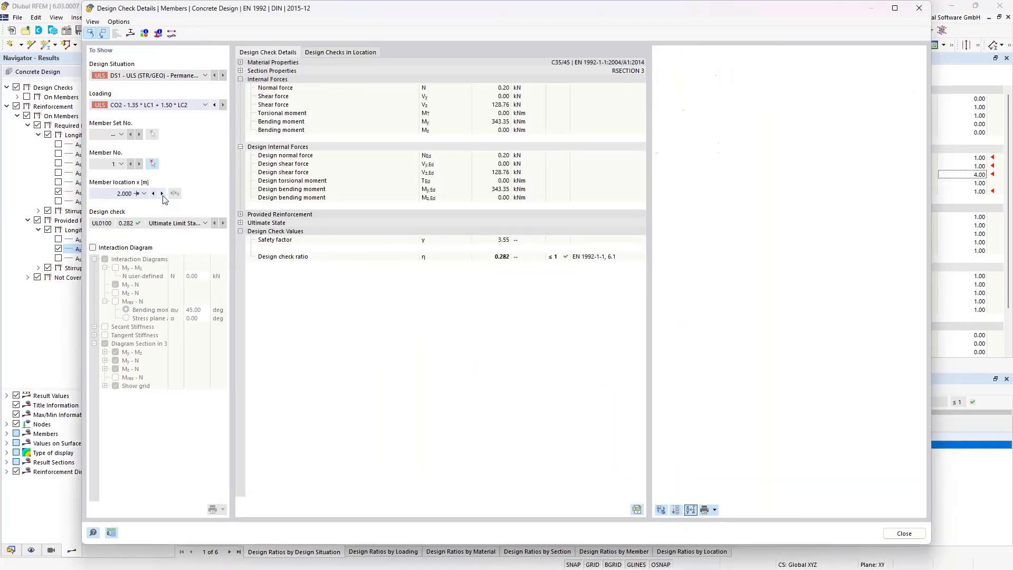
click(144, 194)
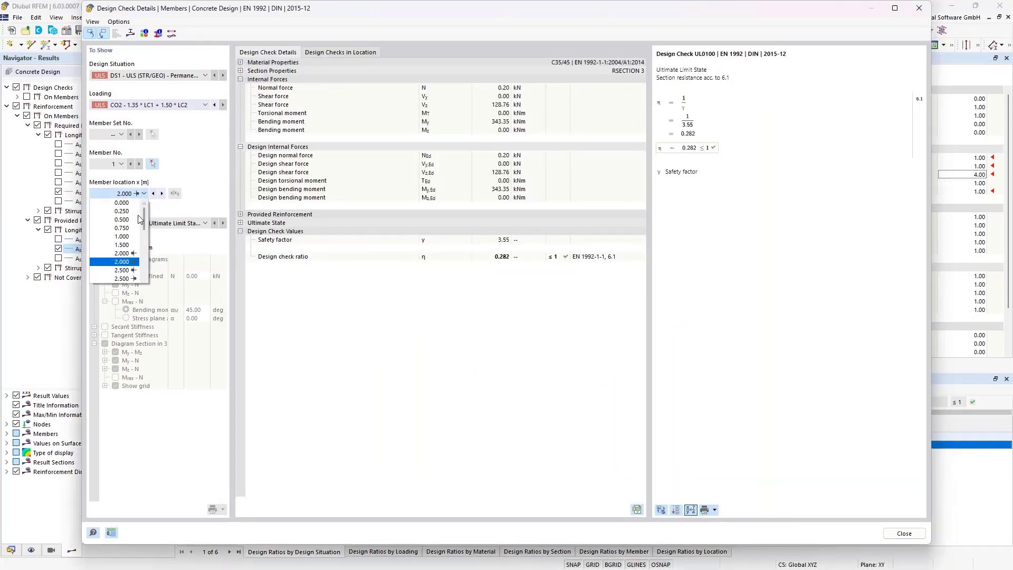
click(127, 262)
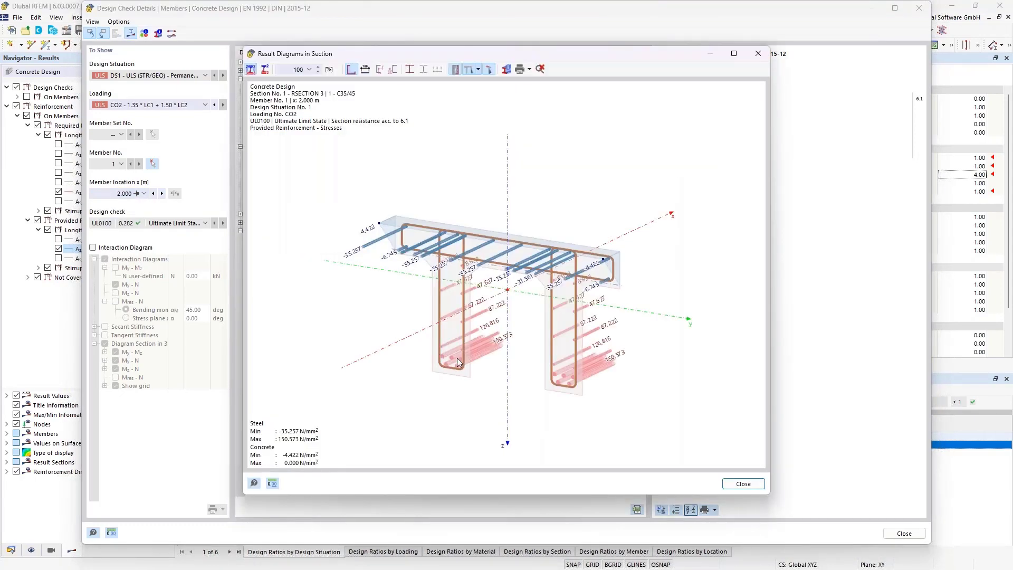
scroll(455, 360, up, 5)
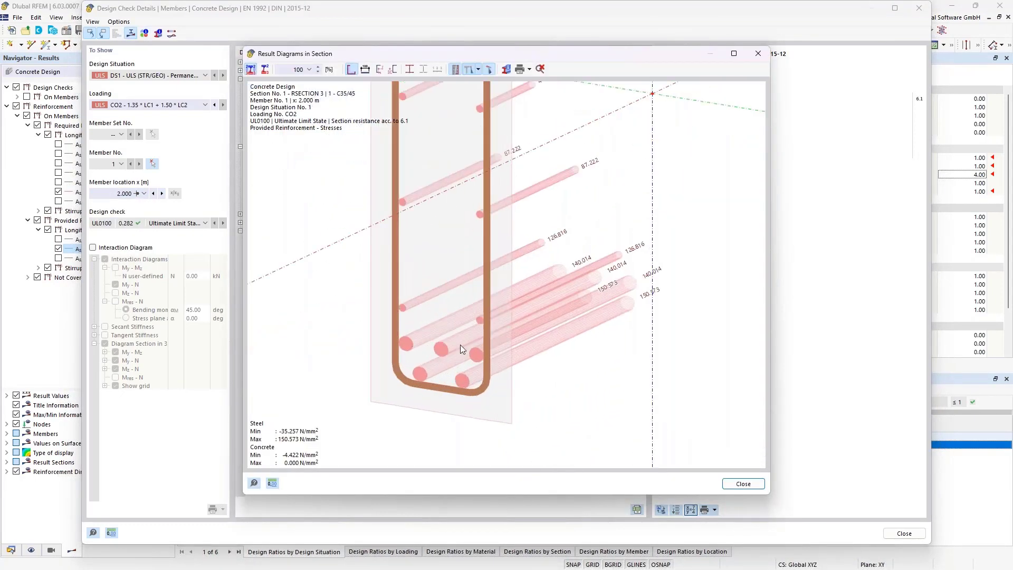
click(757, 54)
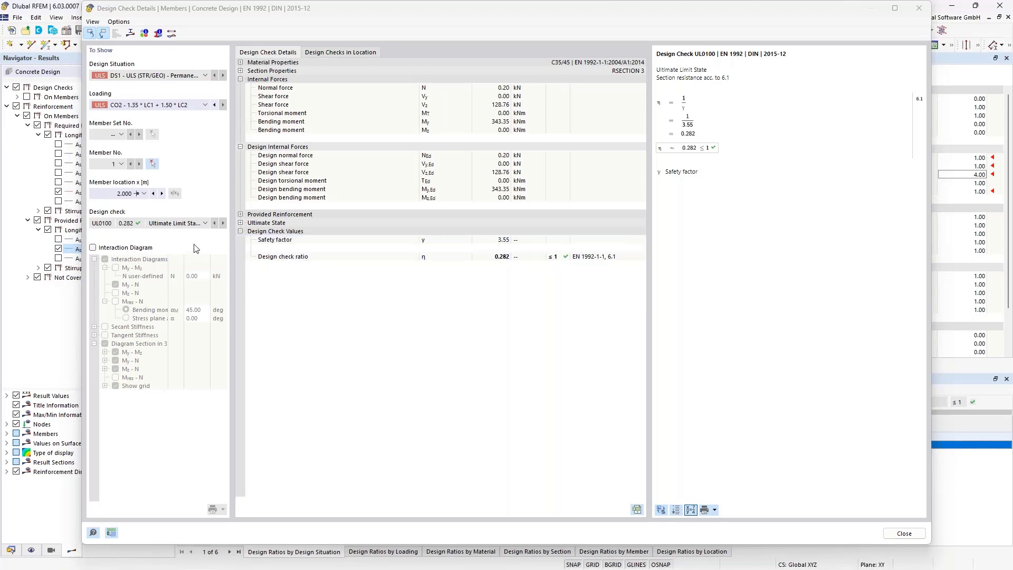
Enable the interaction diagram for the design check and display its My - N and 3D My - Mz - N diagrams.
click(103, 248)
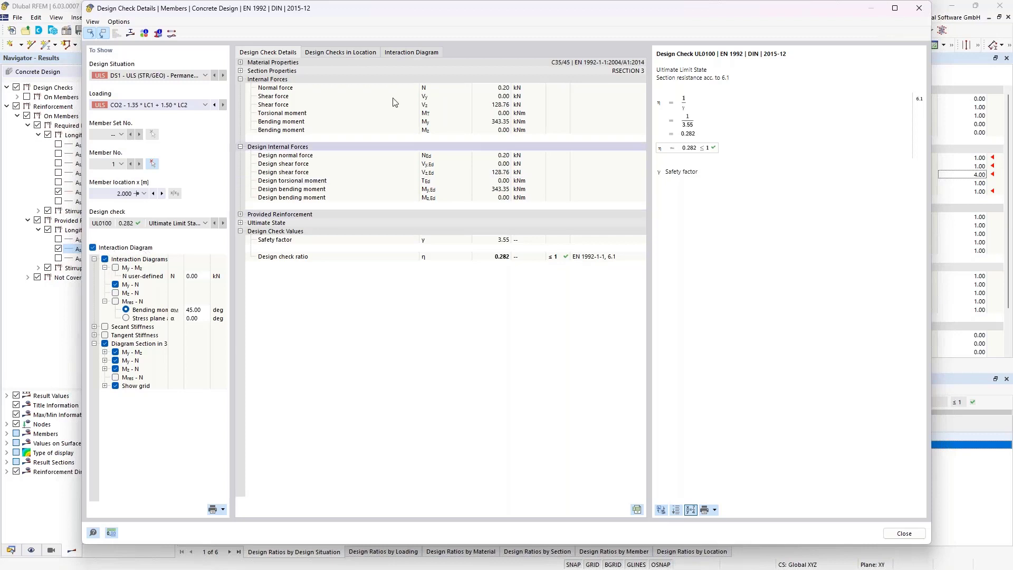
click(416, 52)
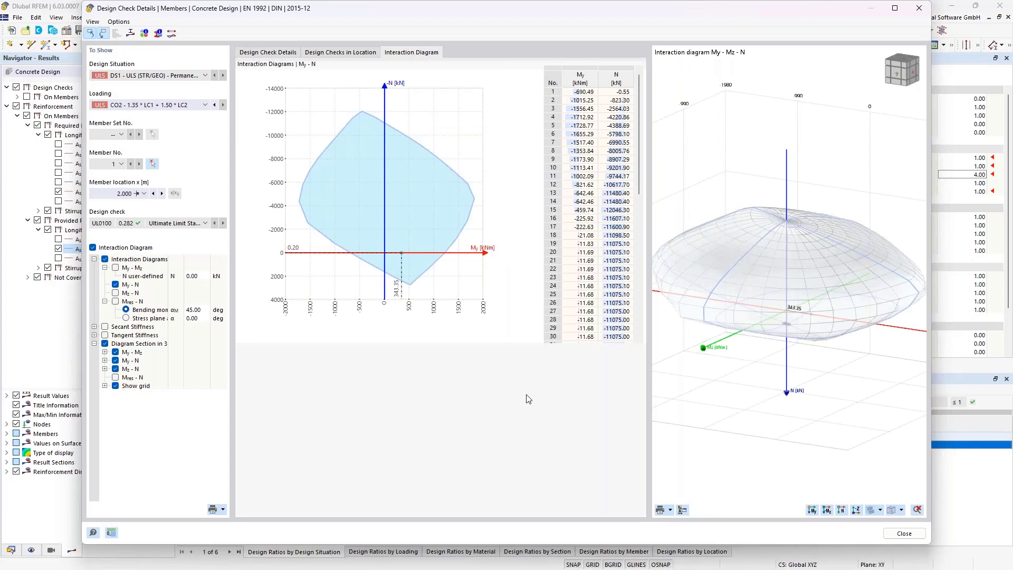
scroll(812, 316, down, 4)
middle_drag(807, 229, 818, 281)
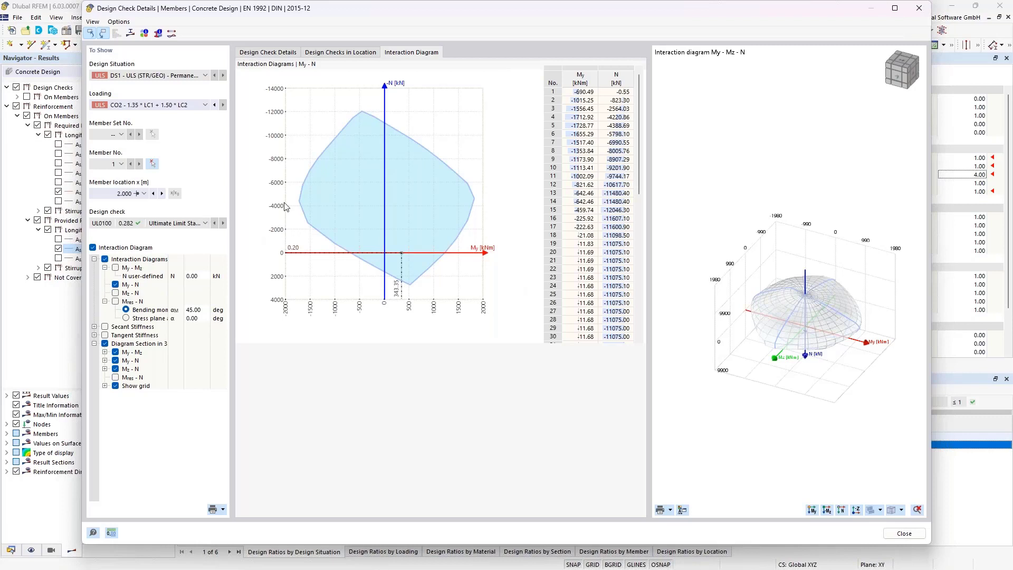
Compare the interaction diagrams on both sides of member location x = 2.000 m and advance the location to 2.500 m.
click(162, 194)
click(153, 194)
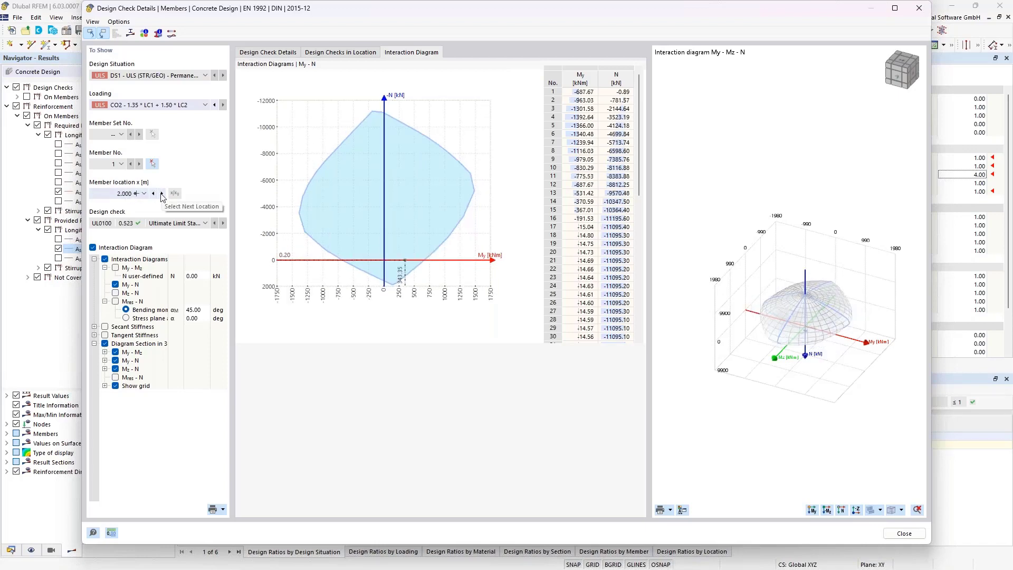
click(162, 193)
click(154, 194)
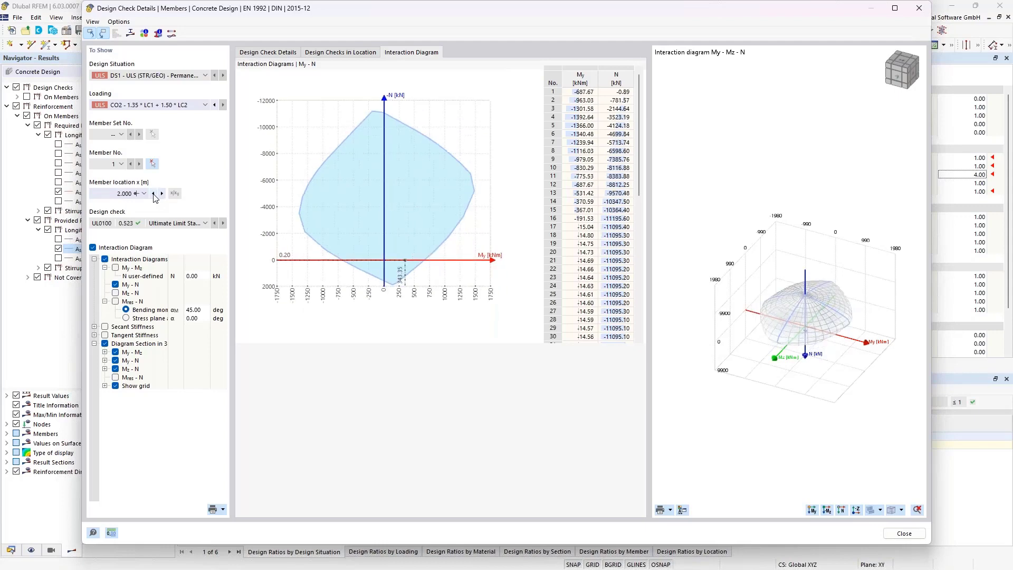
click(161, 194)
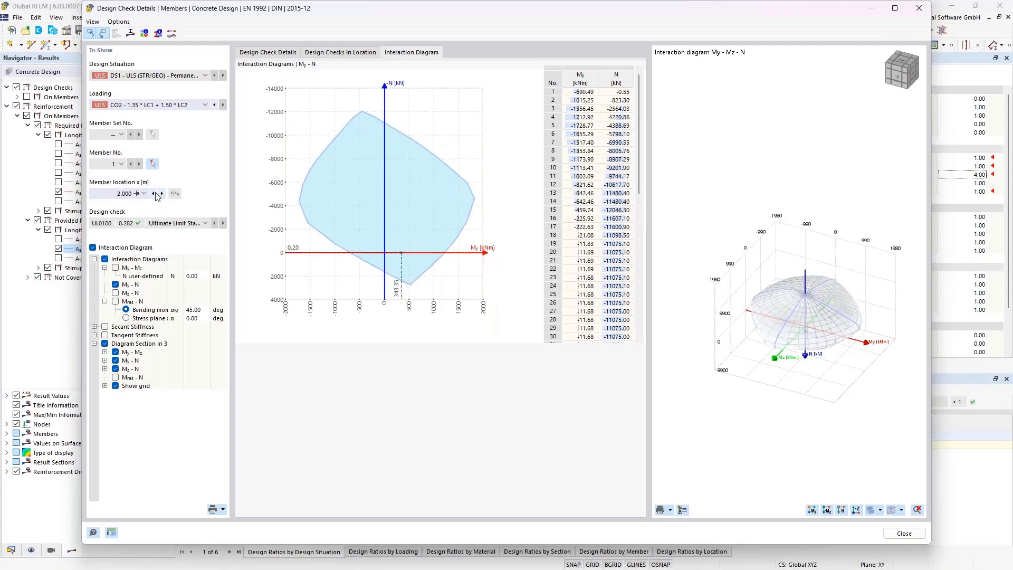
click(154, 194)
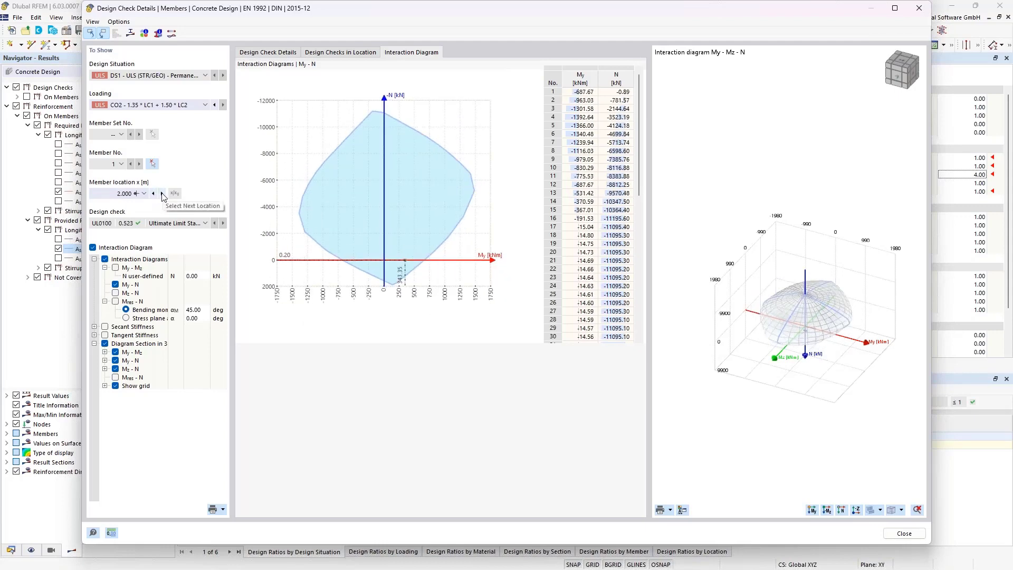
click(162, 194)
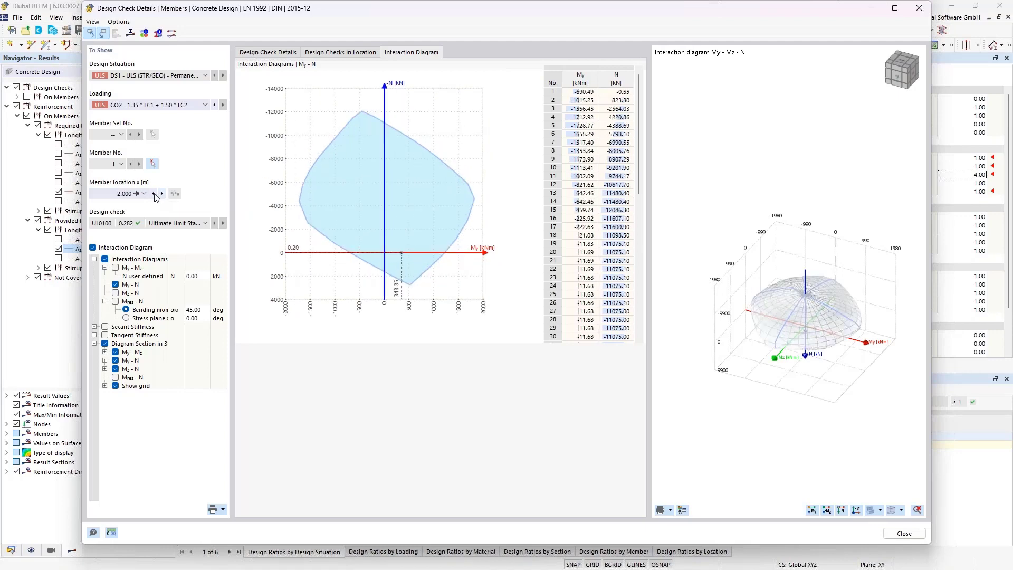
click(153, 194)
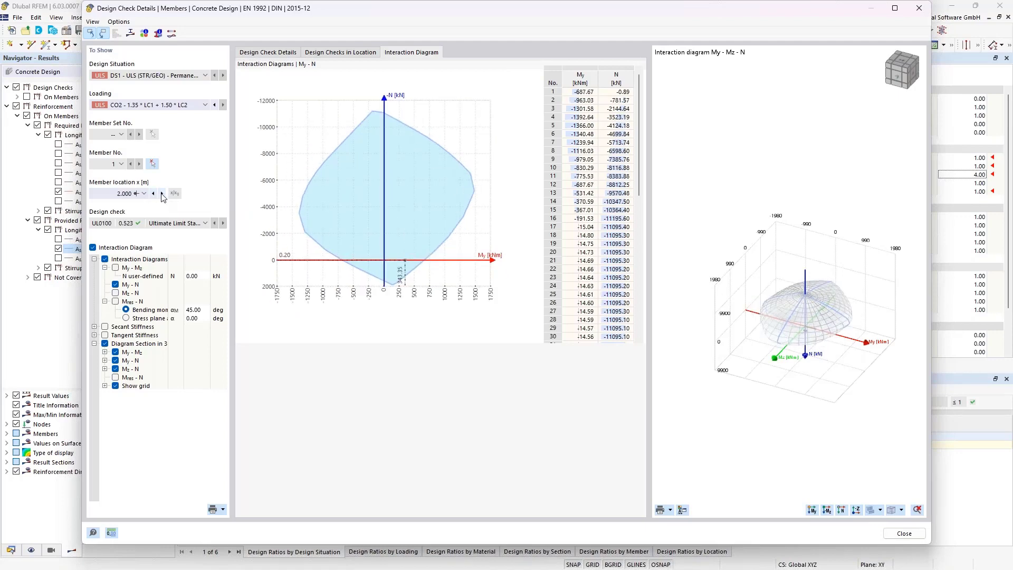
click(162, 194)
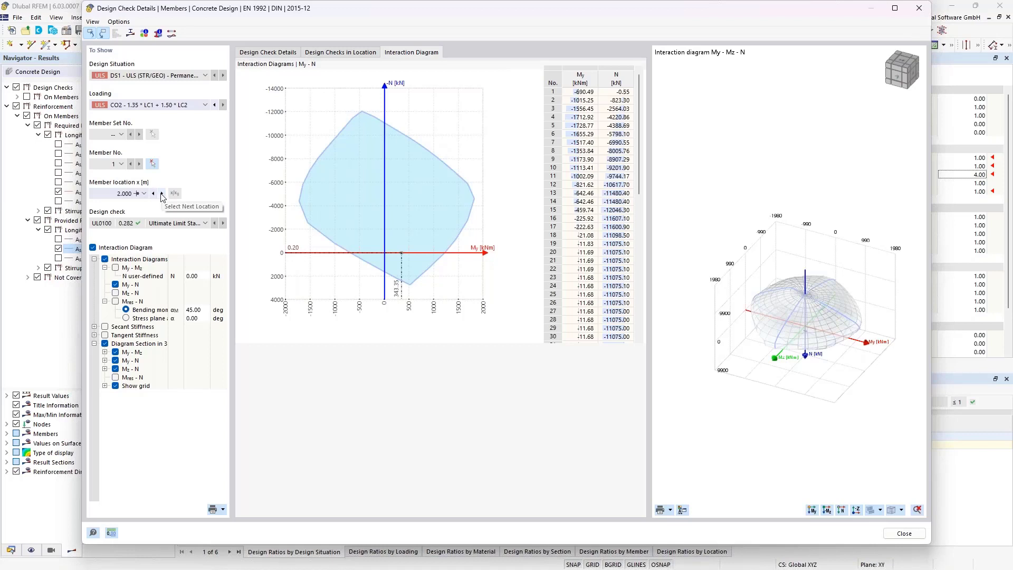
click(162, 194)
click(162, 195)
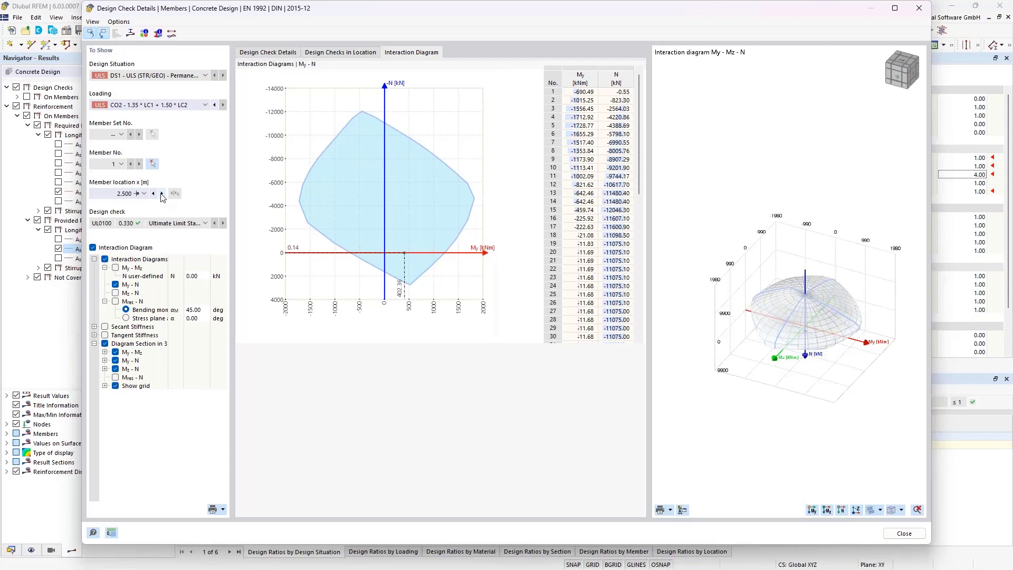
Step the member location onward and set it to x = 5.000 m to view the My - N interaction diagram there.
click(162, 194)
click(162, 195)
click(138, 196)
scroll(130, 248, down, 2)
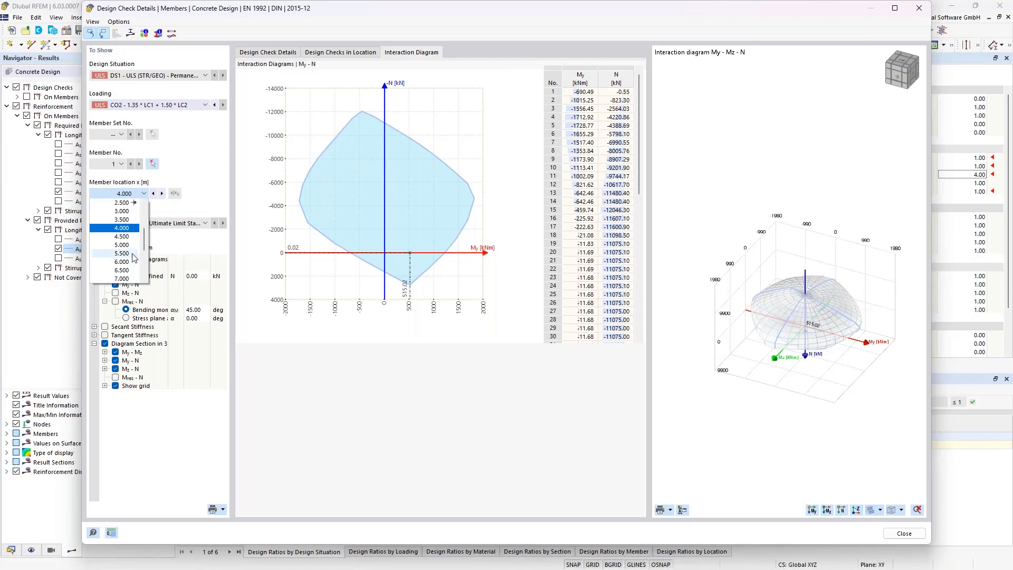
click(126, 245)
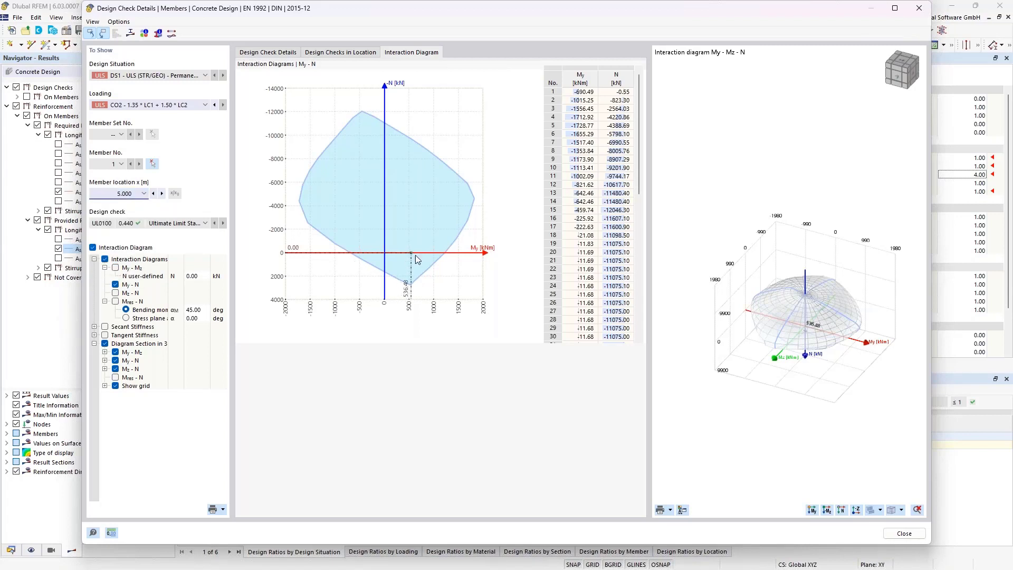
Inspect the 3D My - Mz - N interaction diagram at x = 5.000 m up close, and close the design check details.
ctrl+middle_drag(841, 382, 839, 338)
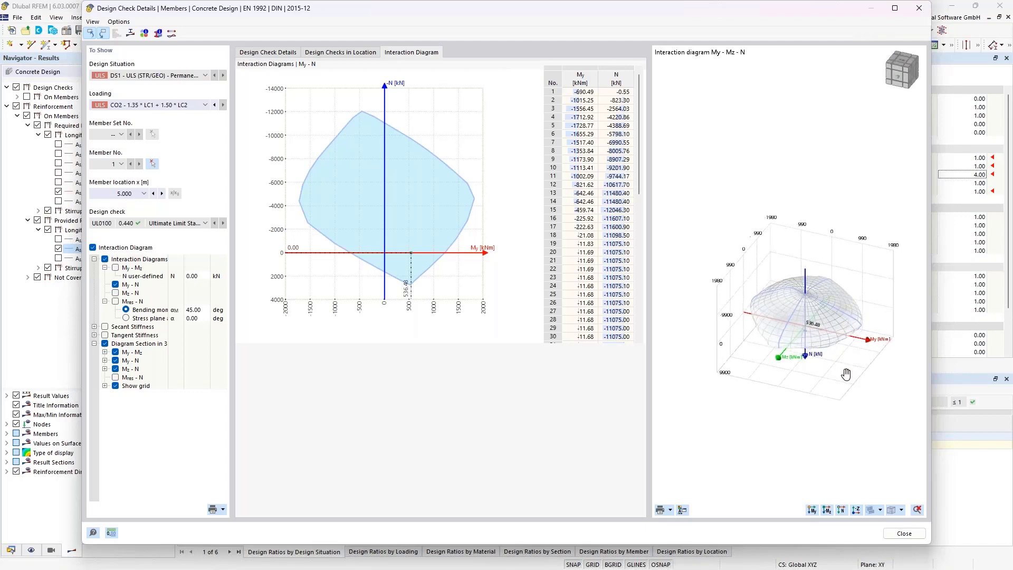
scroll(832, 328, up, 2)
scroll(832, 328, up, 5)
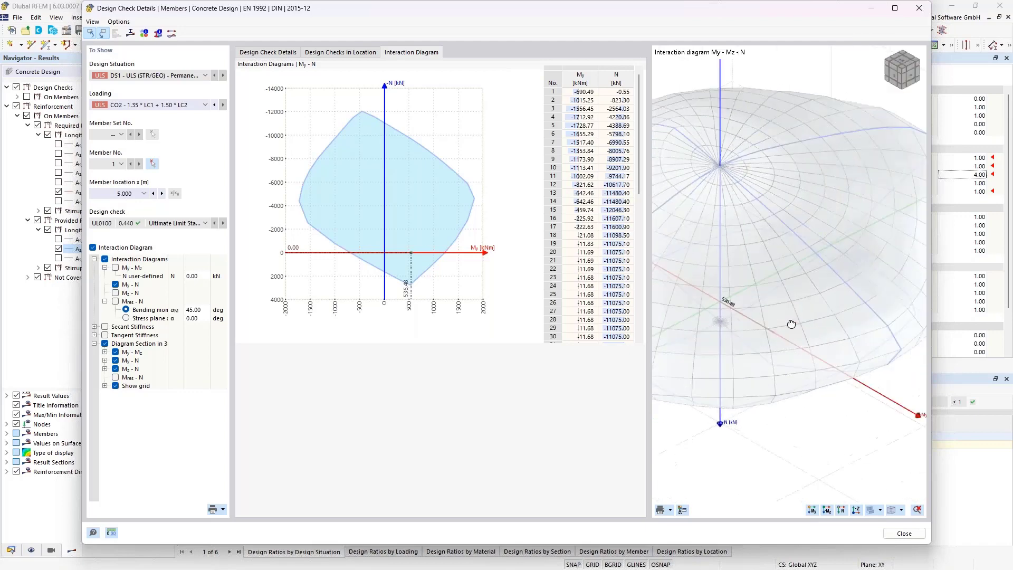
scroll(802, 318, down, 6)
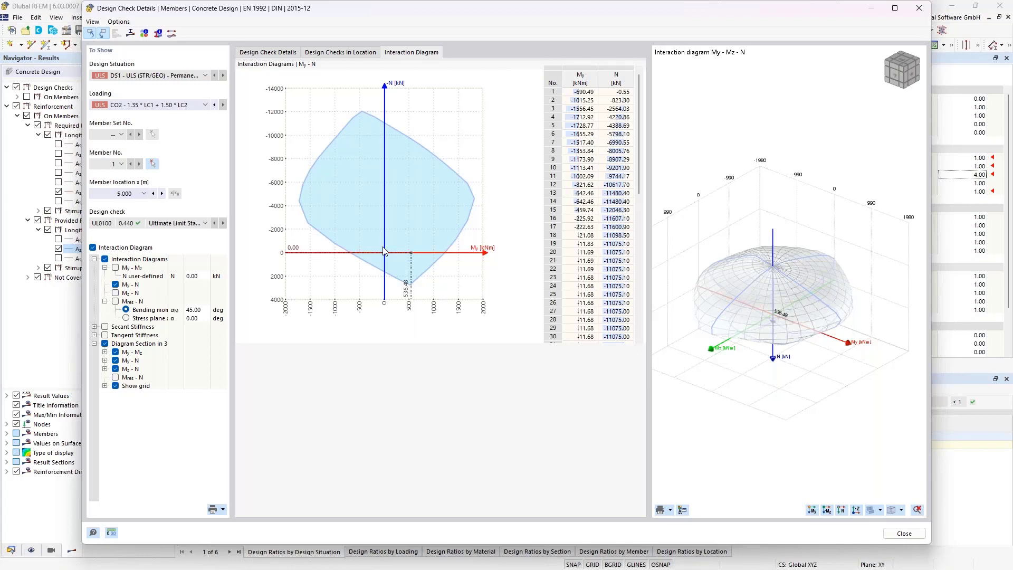
click(919, 9)
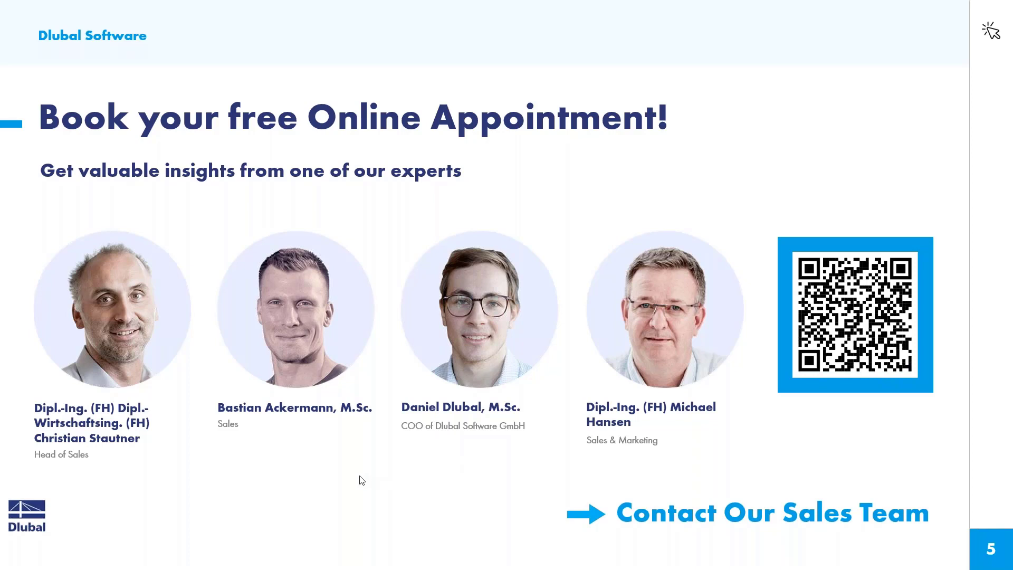
Switch to the web browser, open the Webinars page of the Dlubal website and view the list of webinars.
key(alt+Tab)
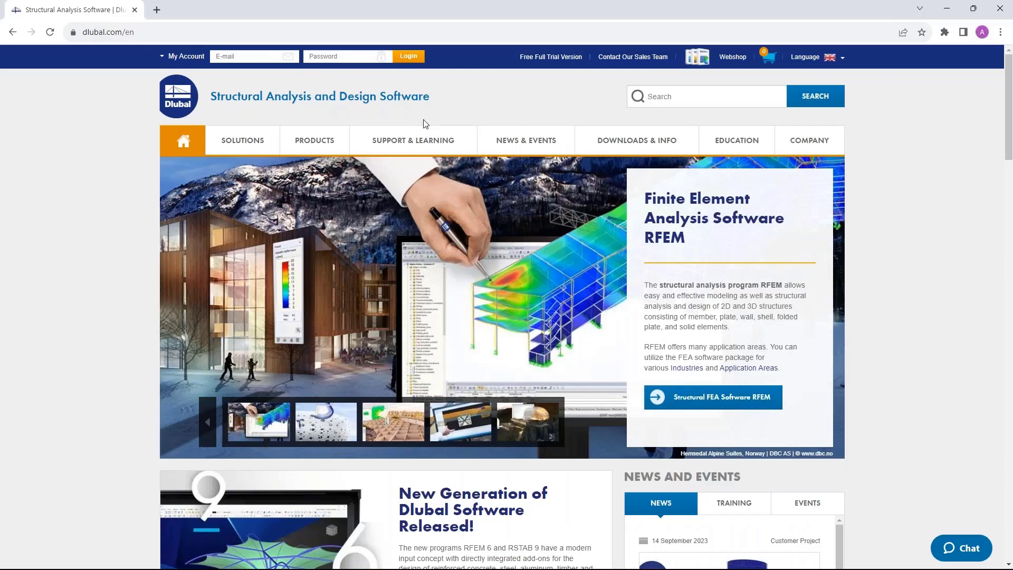
mouse_move(519, 144)
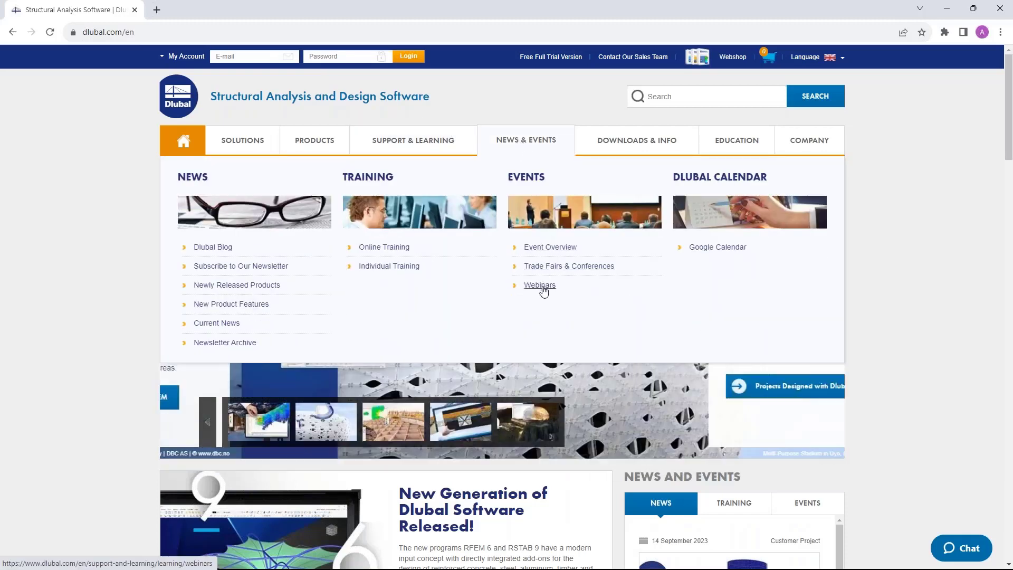
click(543, 290)
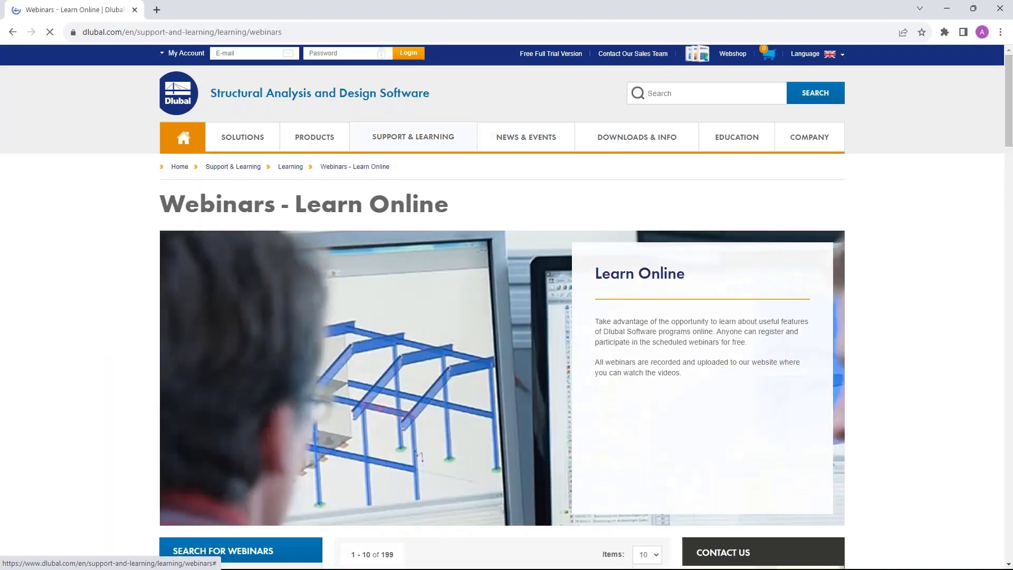
scroll(540, 285, down, 8)
scroll(540, 285, down, 2)
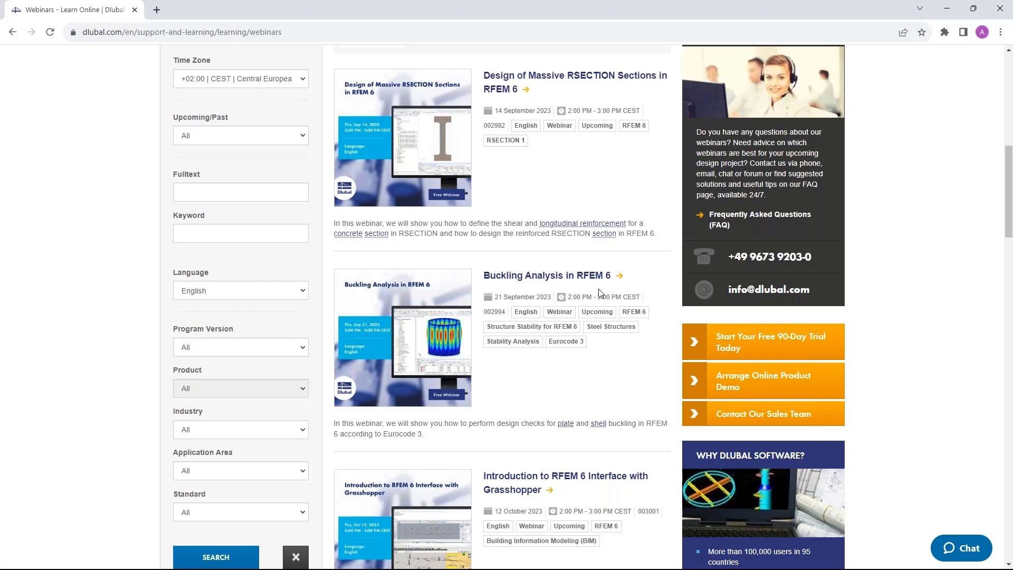
Open the webinar page "Buckling Analysis in RFEM 6" and read through its webinar information.
click(546, 276)
scroll(543, 280, down, 8)
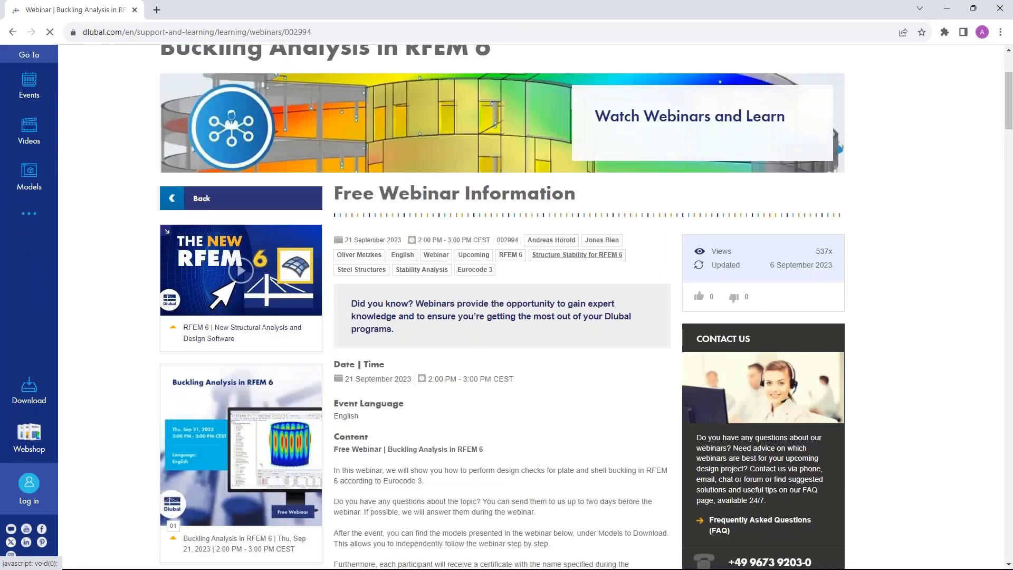
scroll(422, 305, down, 2)
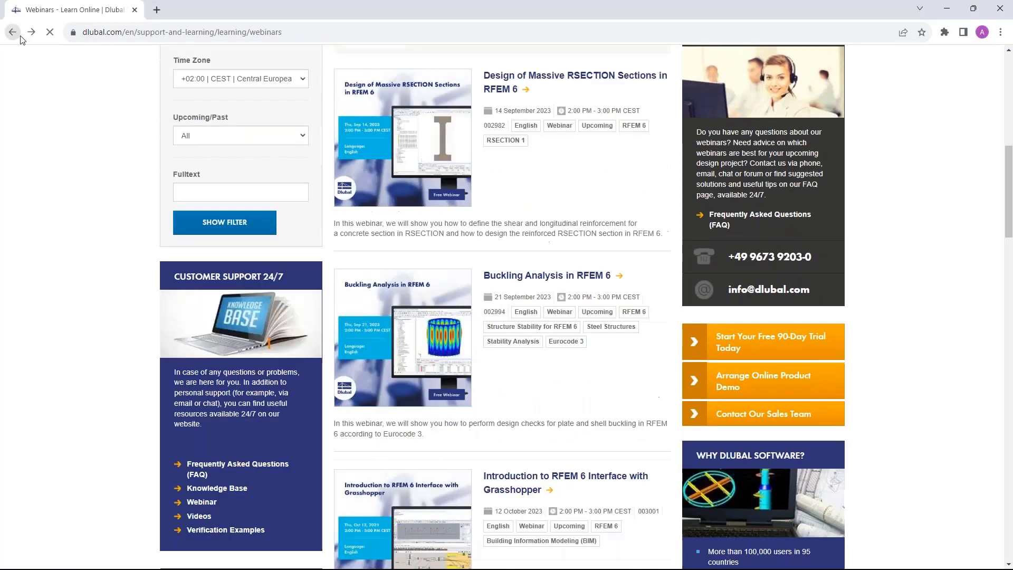
Return to the webinar list and look over the other entries, including "Introduction to RFEM 6 Interface with Grasshopper".
click(13, 31)
scroll(423, 286, down, 4)
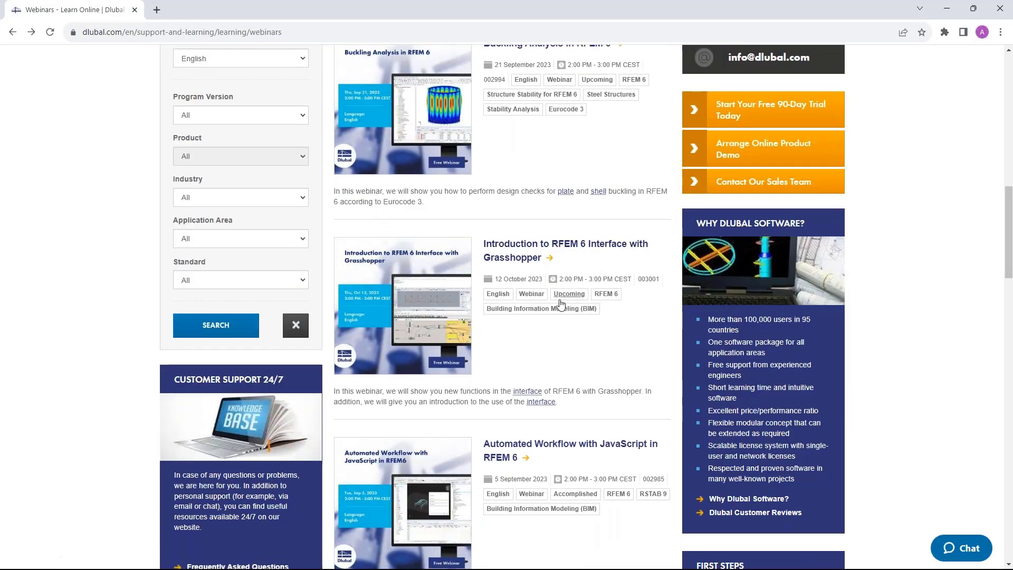
scroll(559, 301, up, 7)
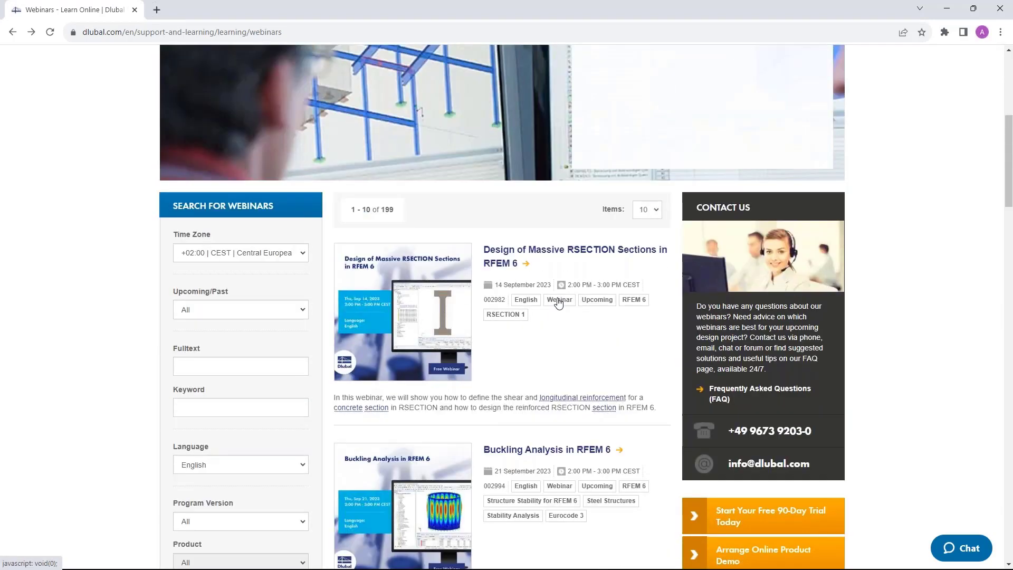
Open the webinar page "Design of Massive RSECTION Sections in RFEM 6" and read its content, time schedule and downloads.
click(510, 258)
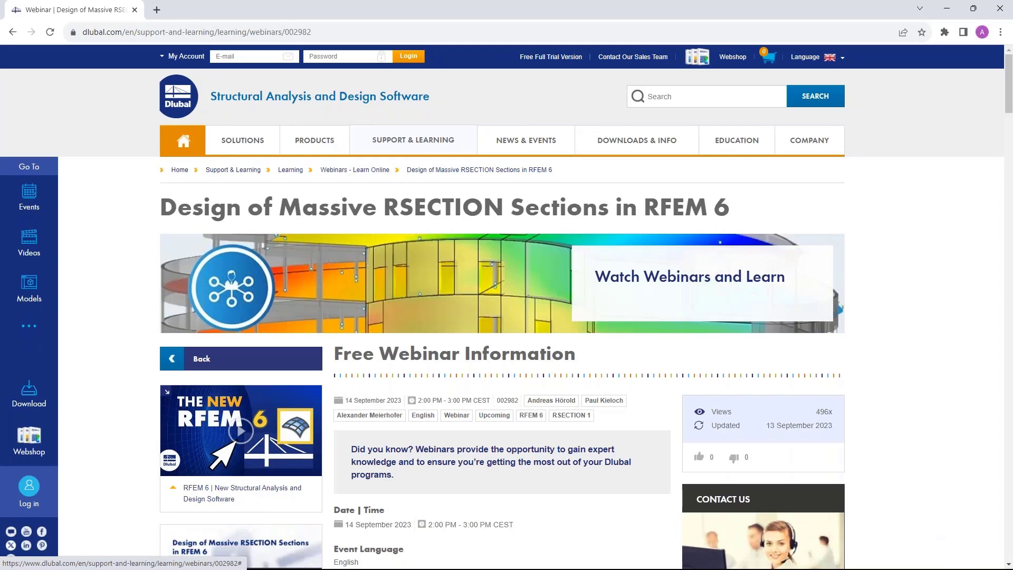
scroll(521, 324, down, 5)
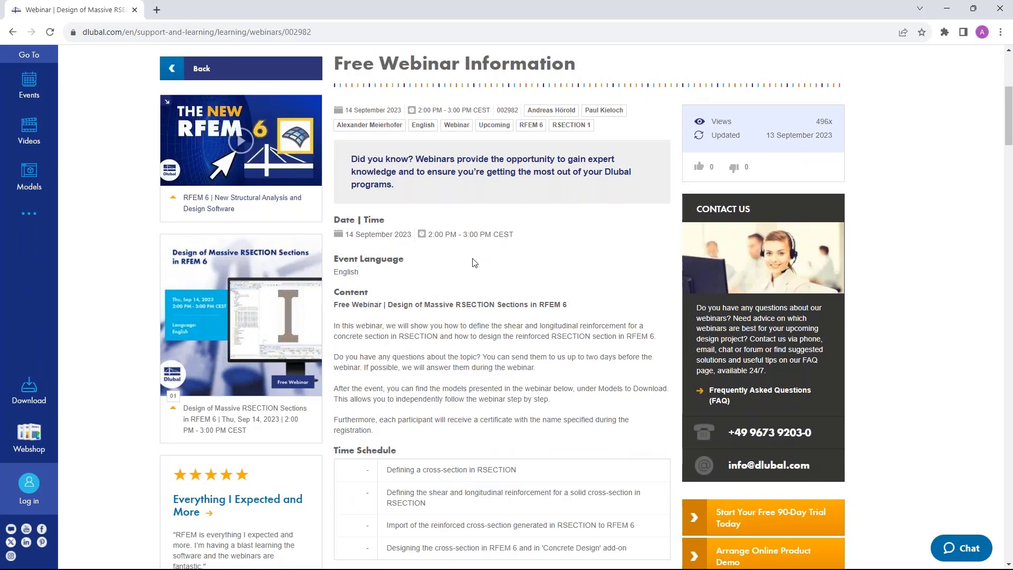
scroll(474, 236, down, 2)
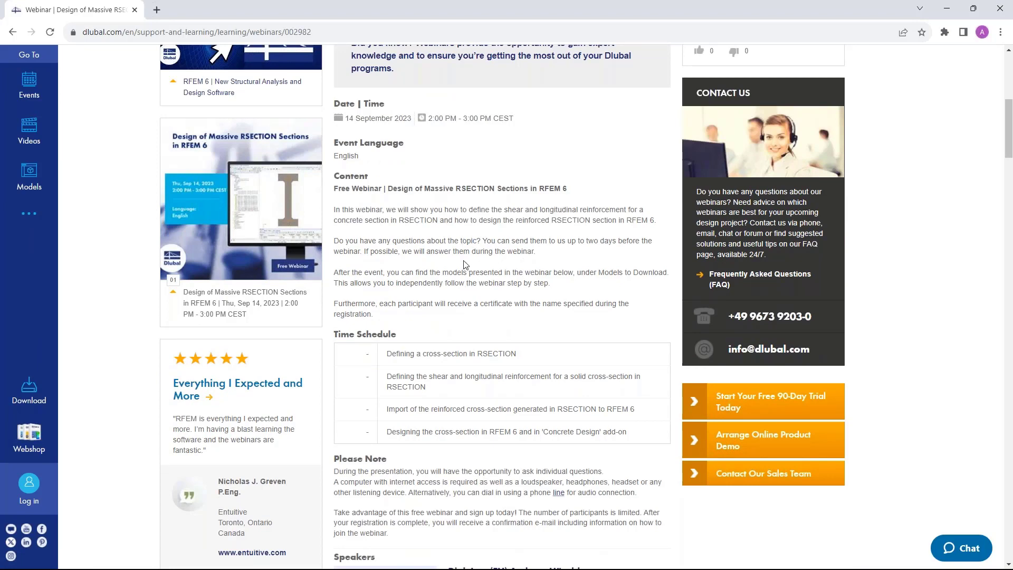
scroll(467, 265, down, 8)
scroll(464, 385, down, 1)
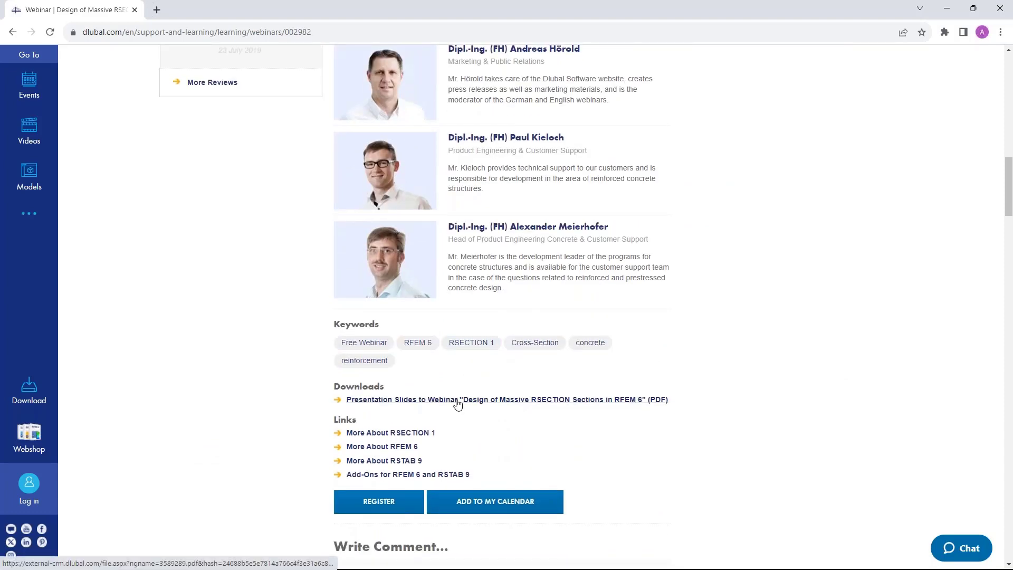
Browse the webinar page's Models to Download, recommended events and videos.
scroll(456, 403, down, 8)
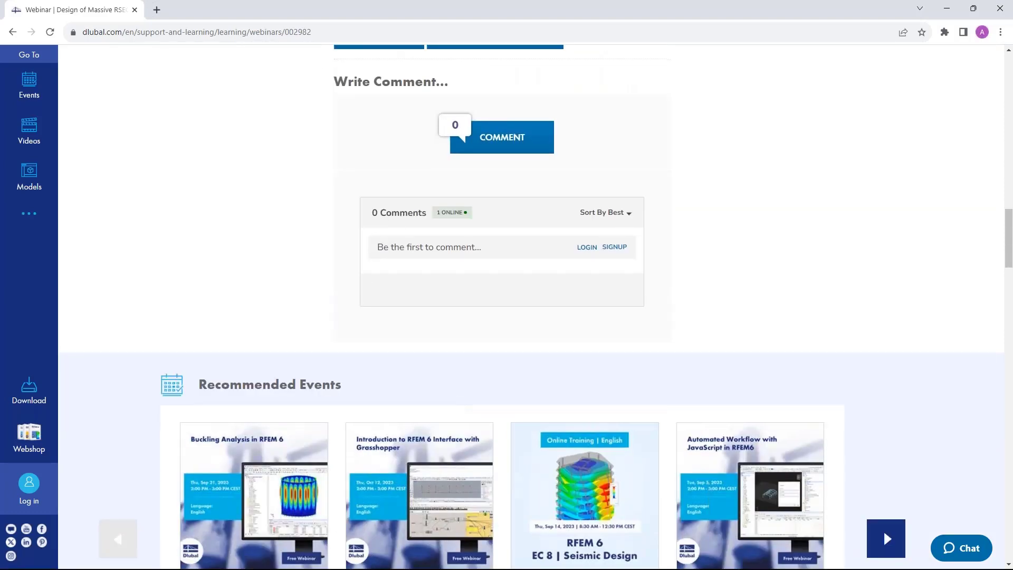
scroll(243, 271, down, 14)
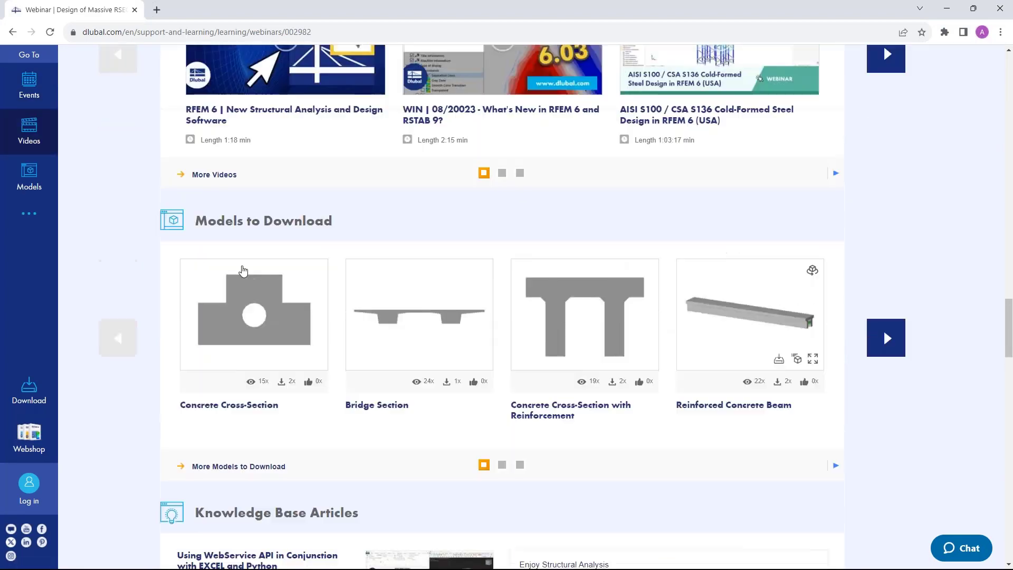
scroll(243, 270, up, 1)
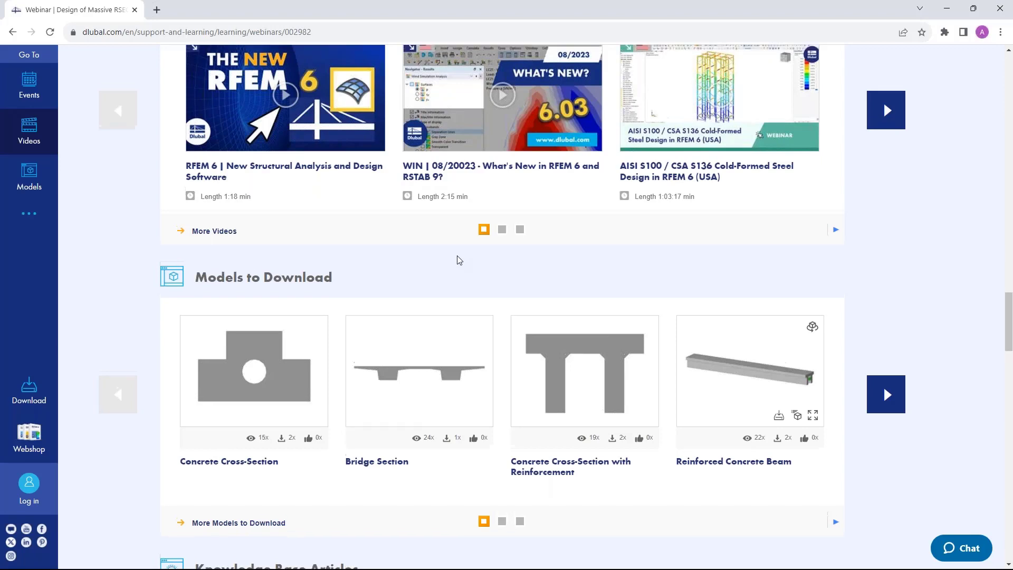
scroll(459, 259, up, 5)
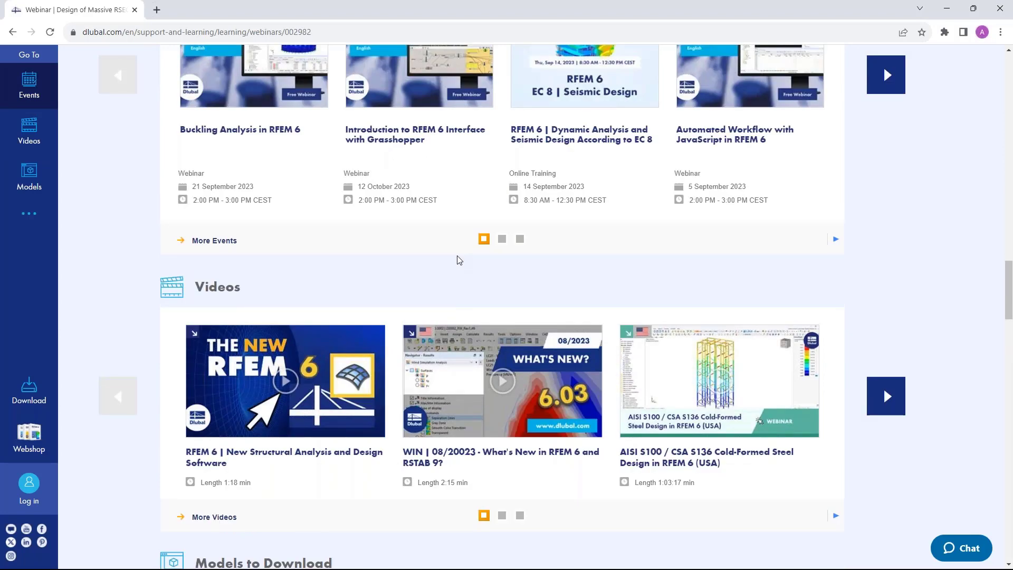